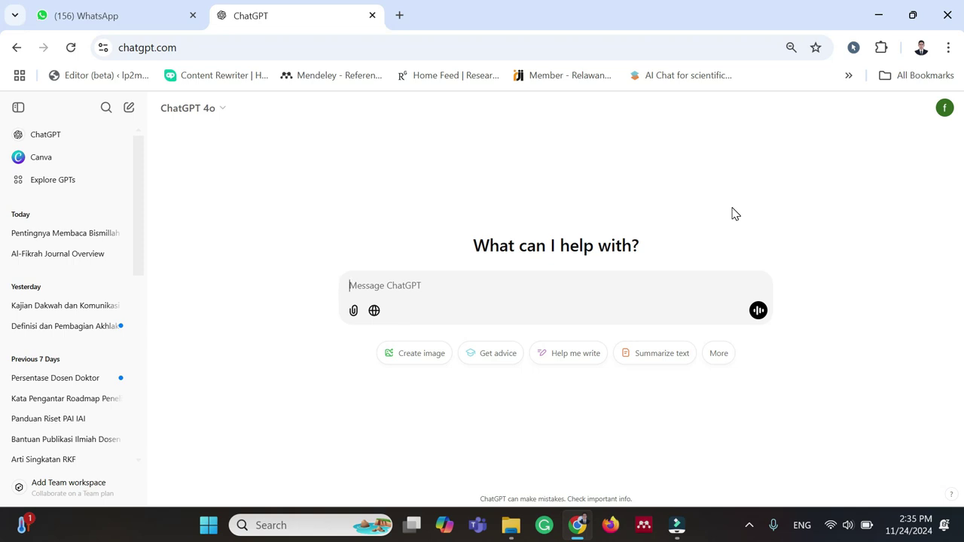
Send ChatGPT the request "Tolong buatkan beberapa judul artikel tentang Komunikasi Organisasi Di Dayah Aceh"
text(Tolong buat)
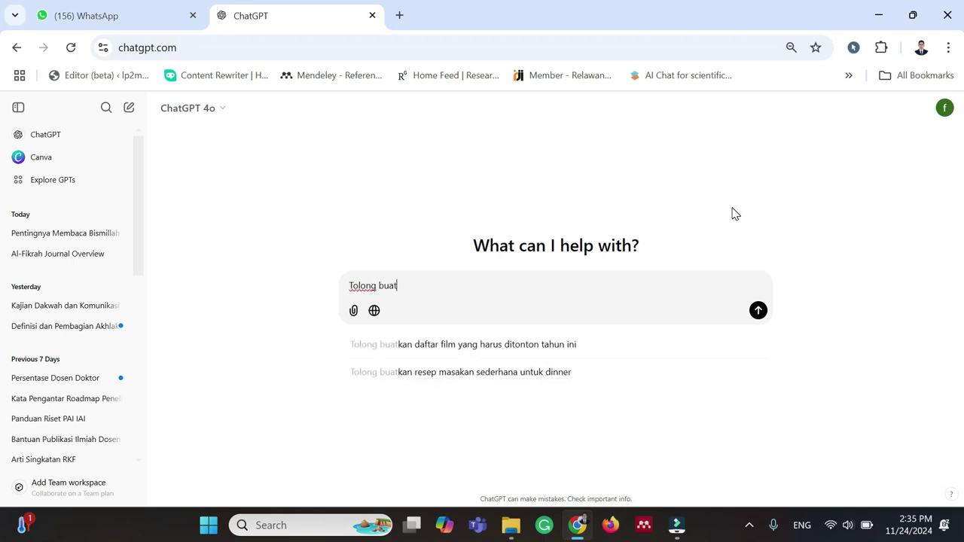
text(kan beberapa judu)
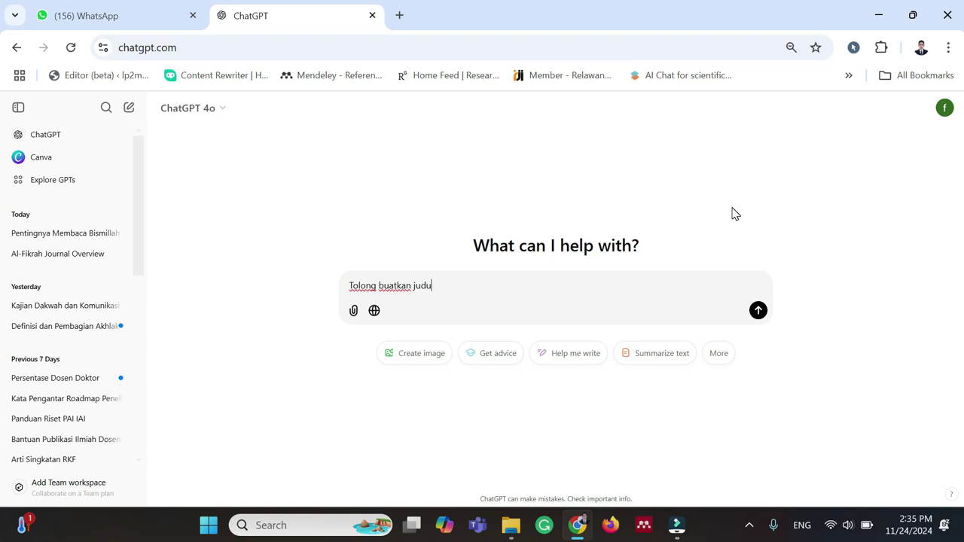
text(l artikel te)
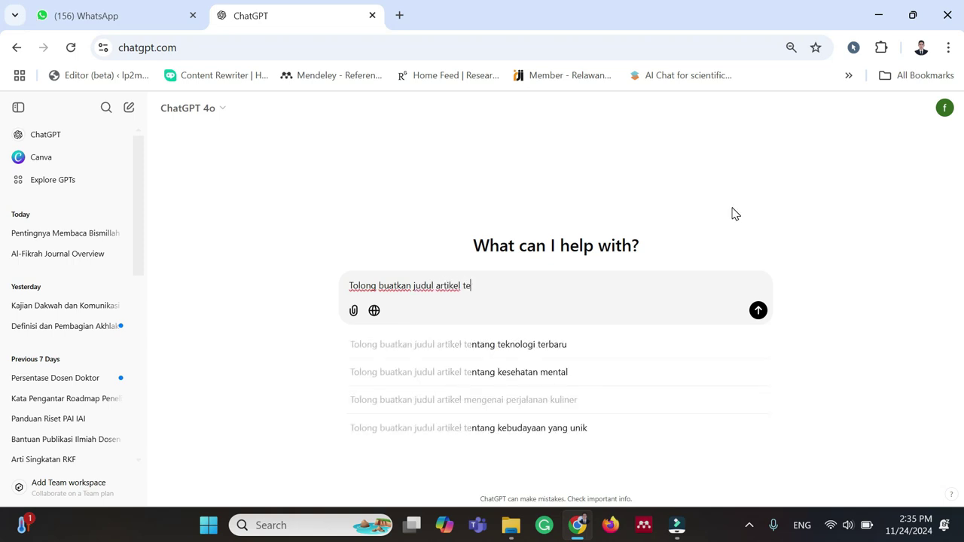
text(ntang Ko)
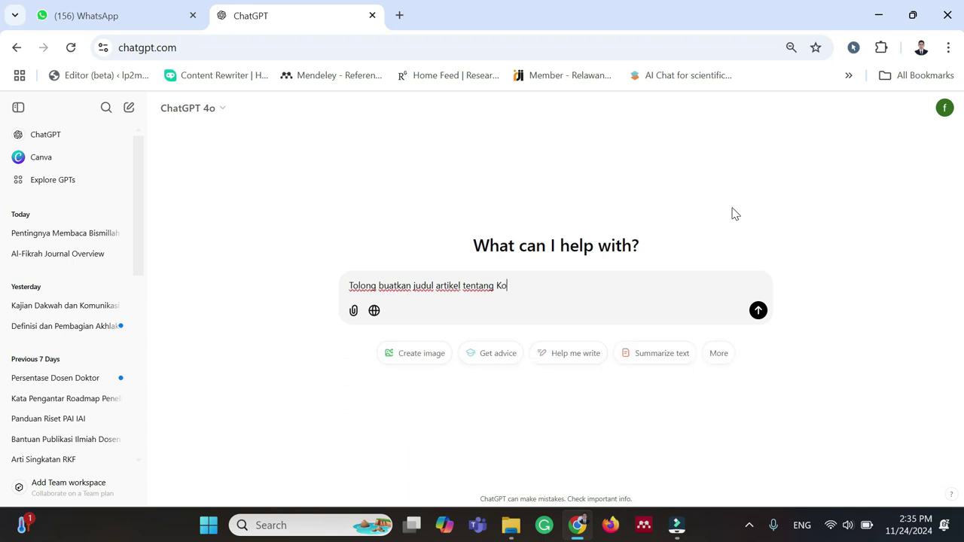
text(munikasi Organisasi Di Dayah Aceh)
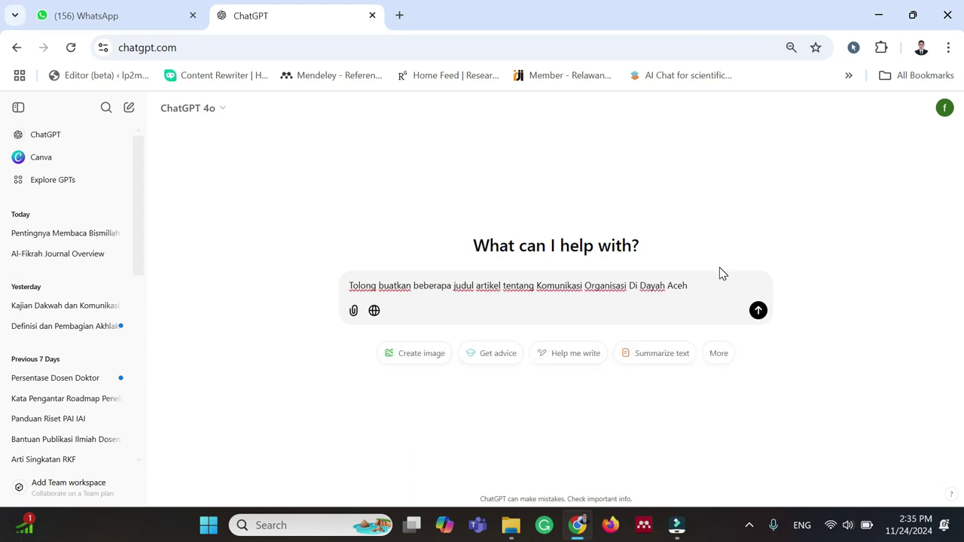
key(Return)
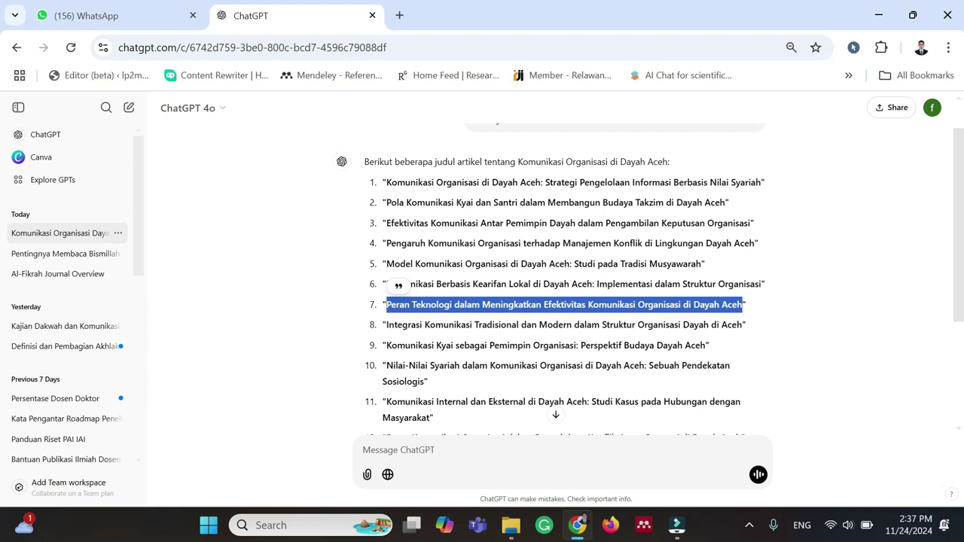
Open the Keyword AI document in Word and copy the BAB II introduction prompt for "5 kalimat yang dibuat dibagian awal Pendahuluan", including its example
click(365, 450)
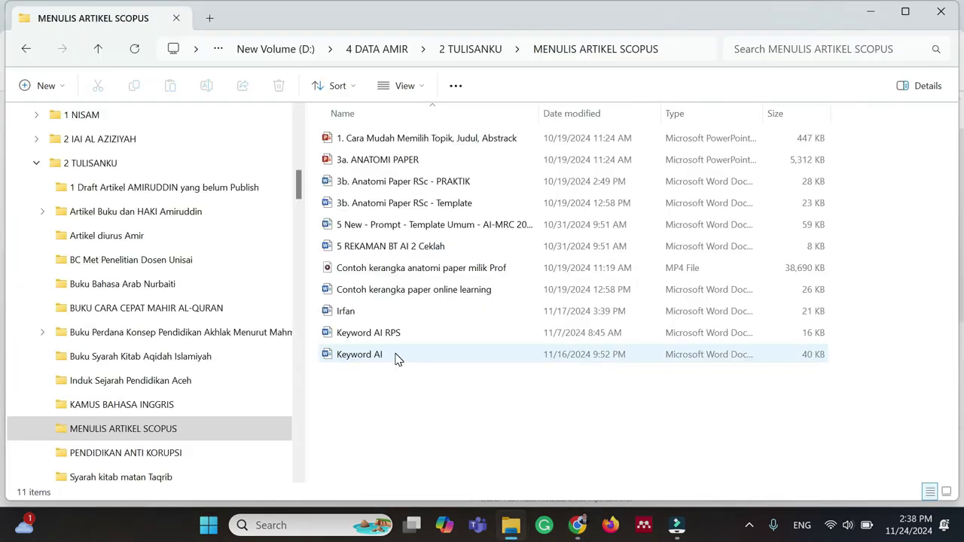
double_click(396, 356)
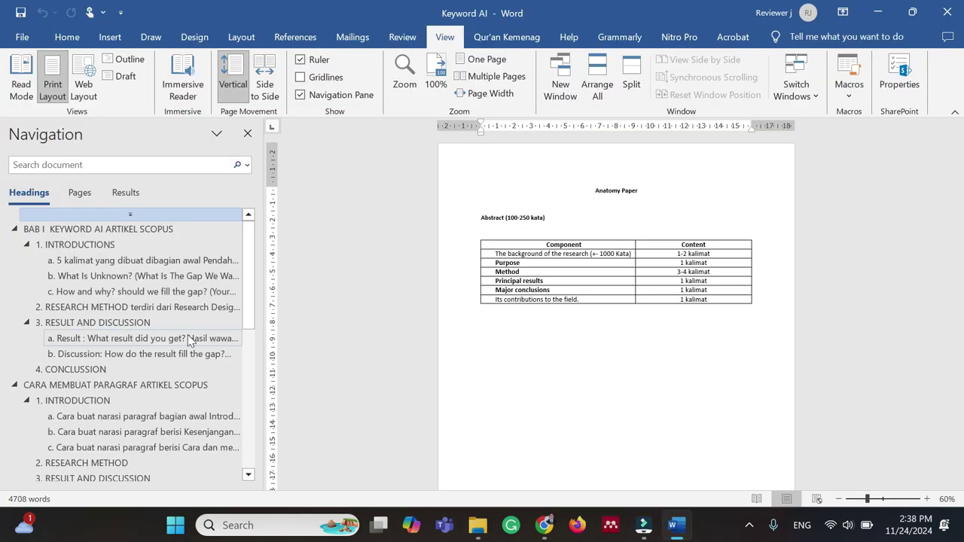
scroll(173, 346, down, 2)
scroll(171, 348, down, 5)
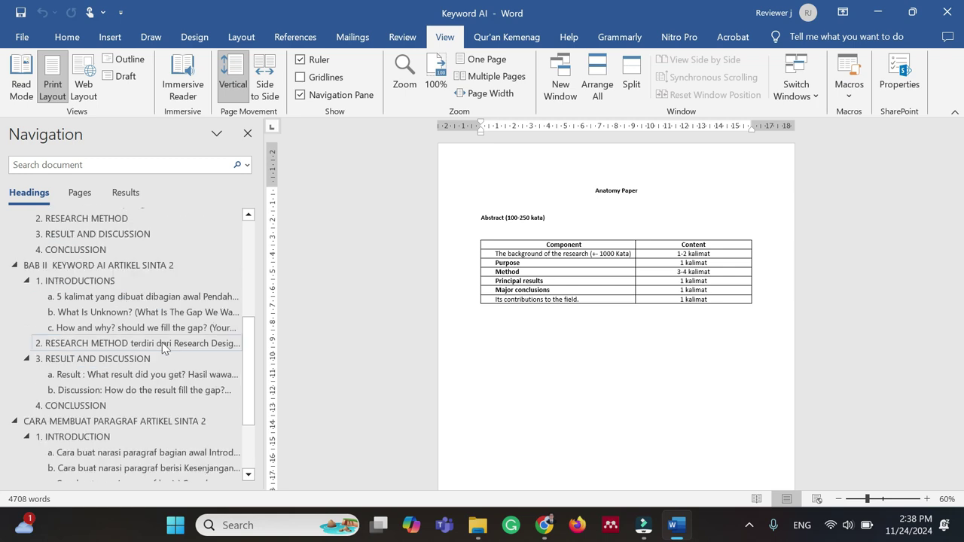
click(111, 265)
drag(481, 198, 731, 398)
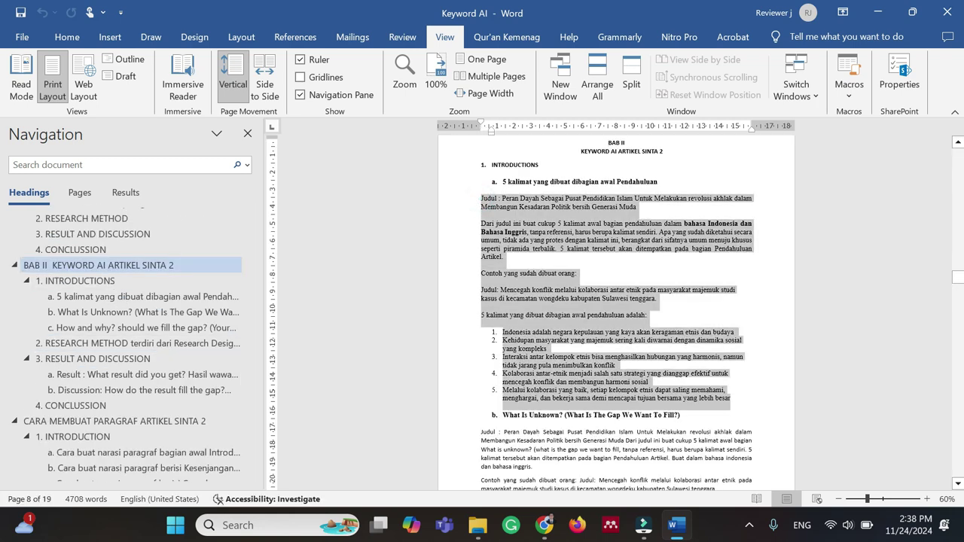
key(ctrl+c)
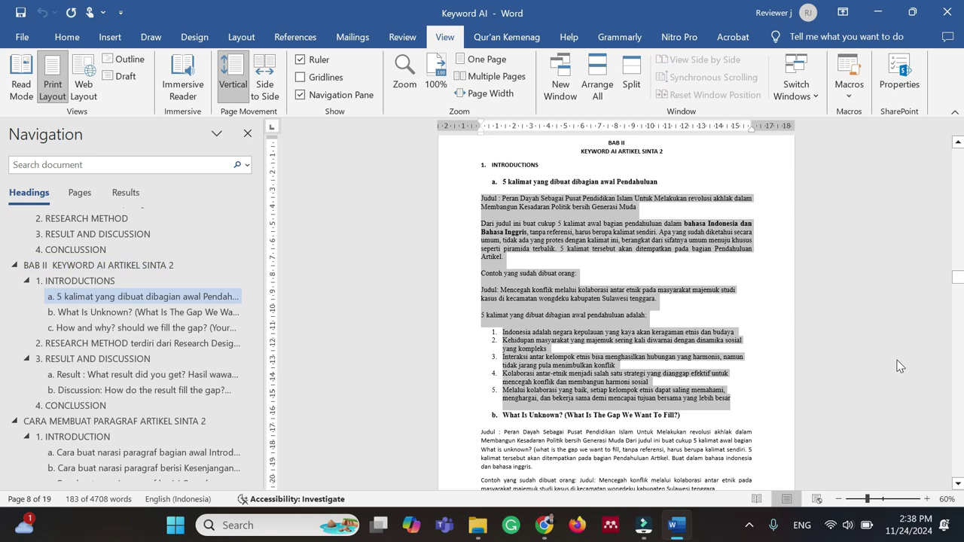
Paste the prompt into the ChatGPT chat and replace its title with suggestion 7, "Peran Teknologi dalam Meningkatkan Efektivitas Komunikasi Organisasi di Dayah Aceh"
click(543, 525)
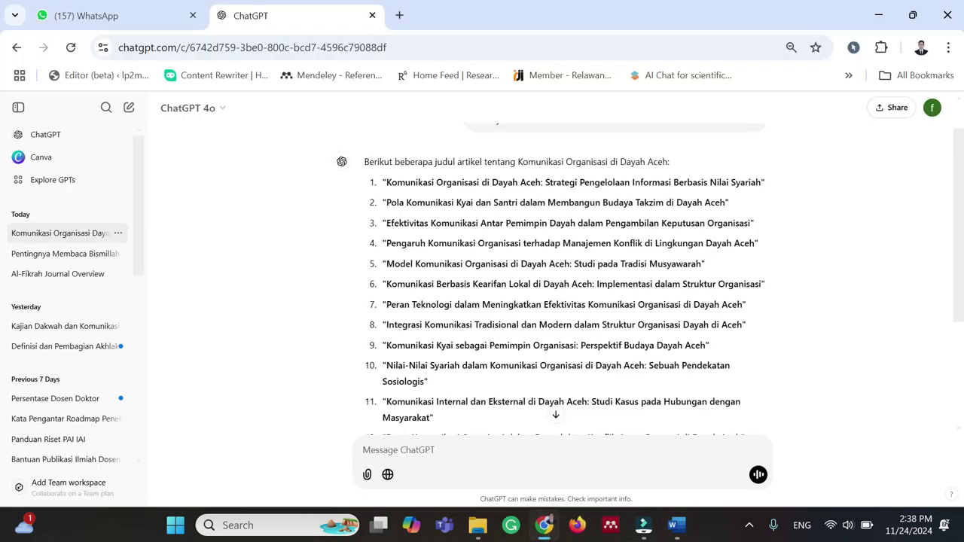
key(ctrl+v)
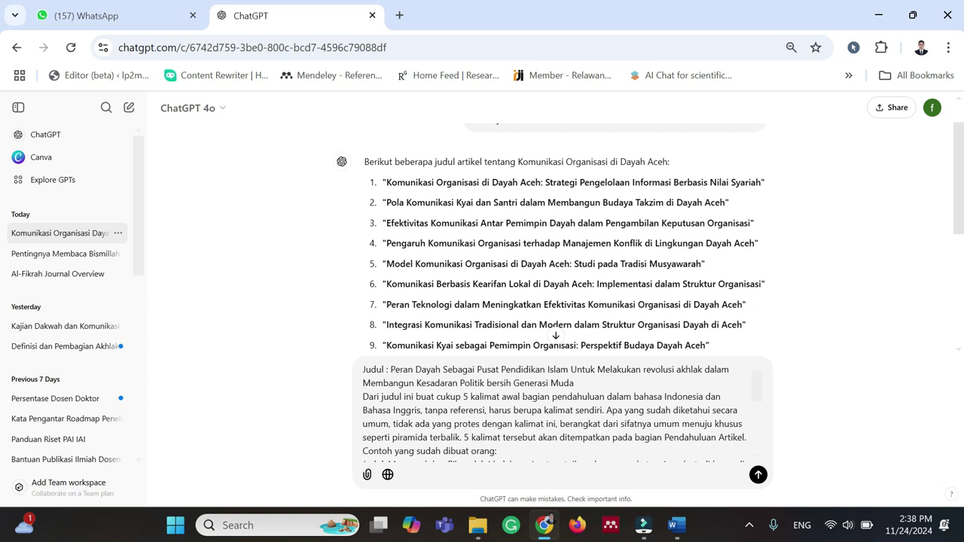
scroll(711, 298, down, 2)
scroll(711, 298, up, 1)
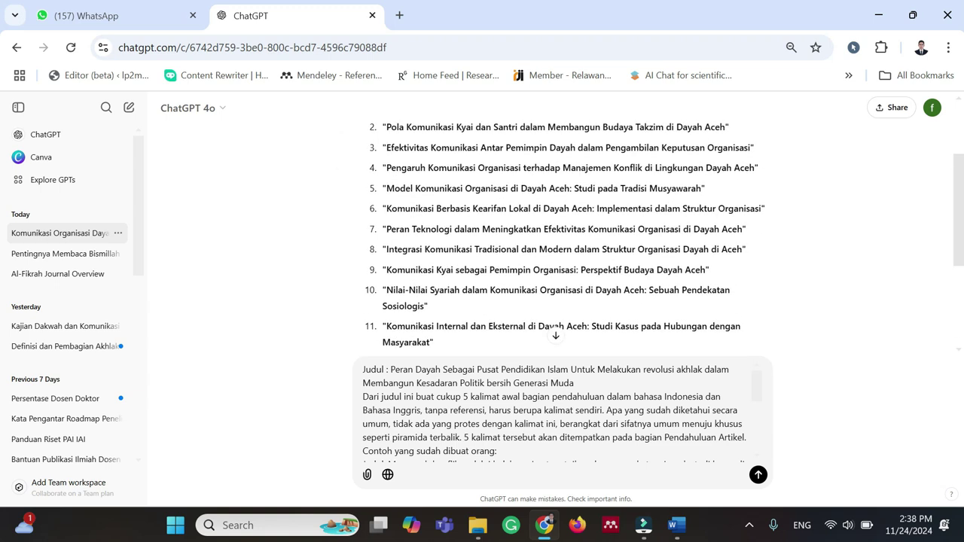
drag(384, 229, 743, 229)
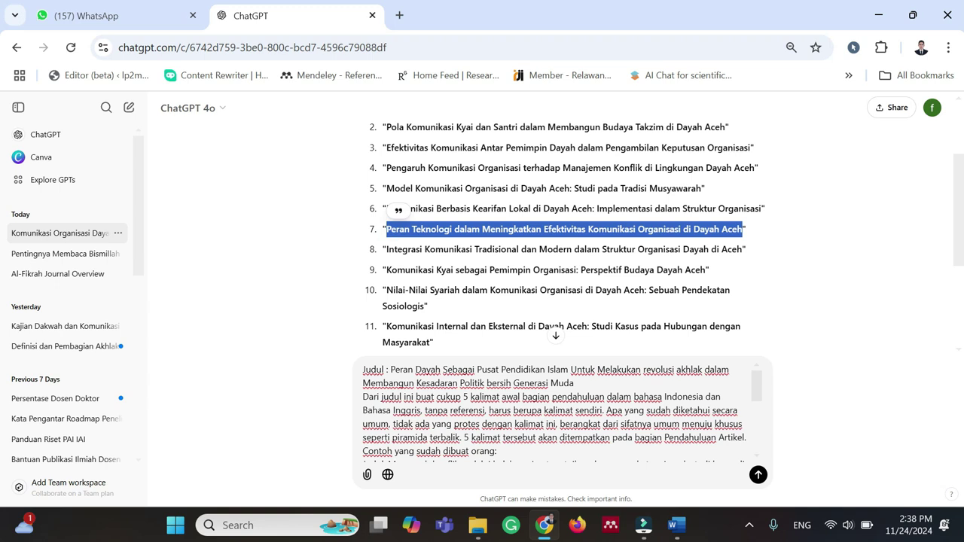
key(ctrl+c)
drag(391, 368, 574, 382)
key(ctrl+v)
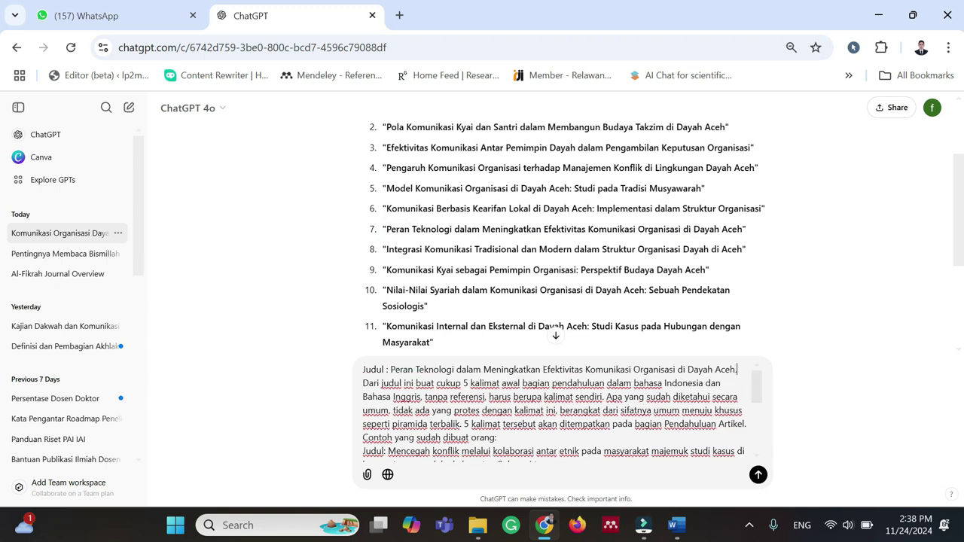
Check the full five-sentence introduction prompt through to its last example sentence and send it
scroll(557, 410, down, 5)
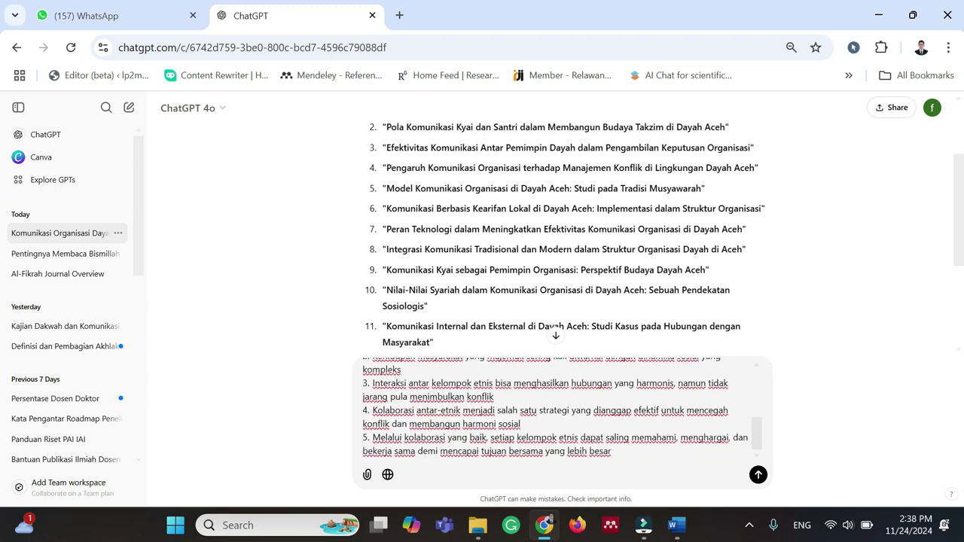
scroll(557, 410, up, 5)
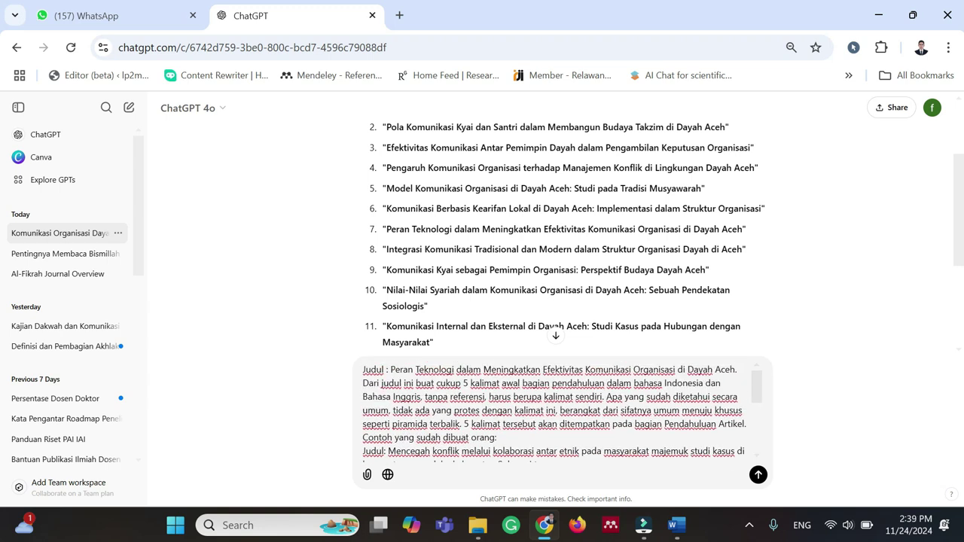
click(758, 475)
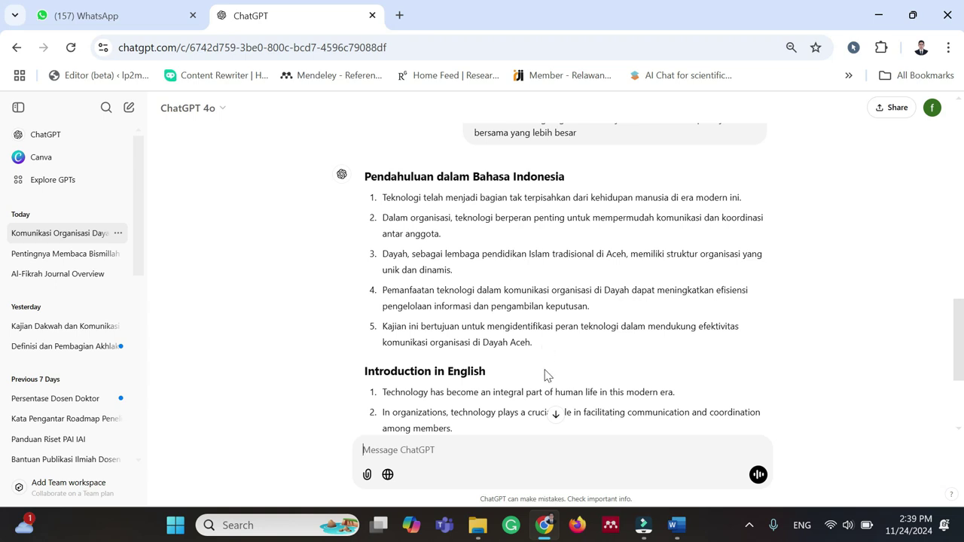
Switch to the Keyword AI document in Word and copy the SINTA 2 prompt under "Cara buat narasi paragraf bagian awal Introduction"
mouse_move(676, 525)
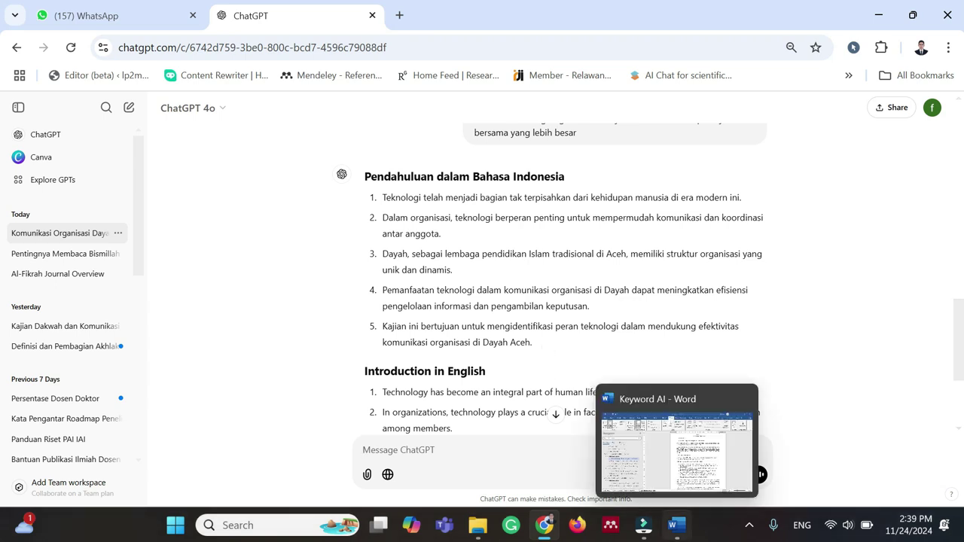
click(677, 452)
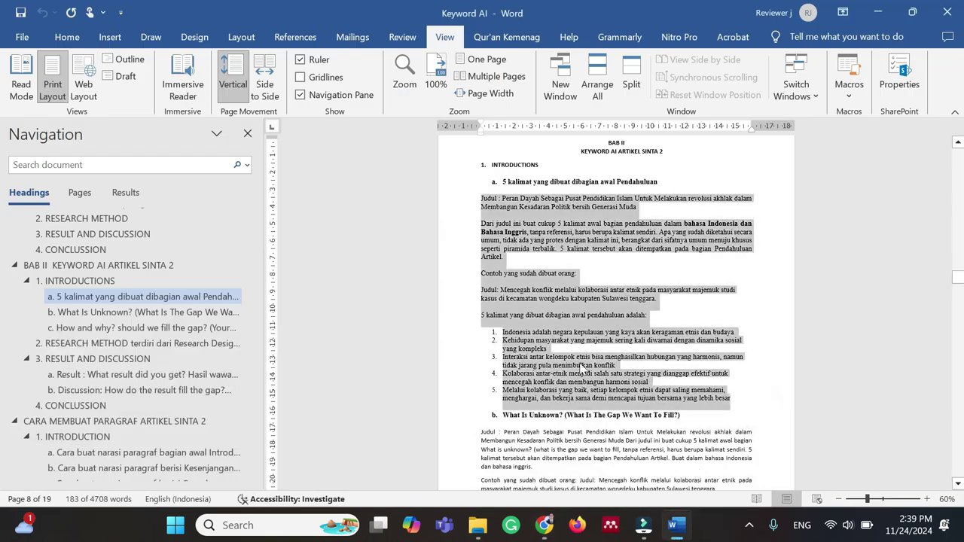
scroll(110, 352, down, 2)
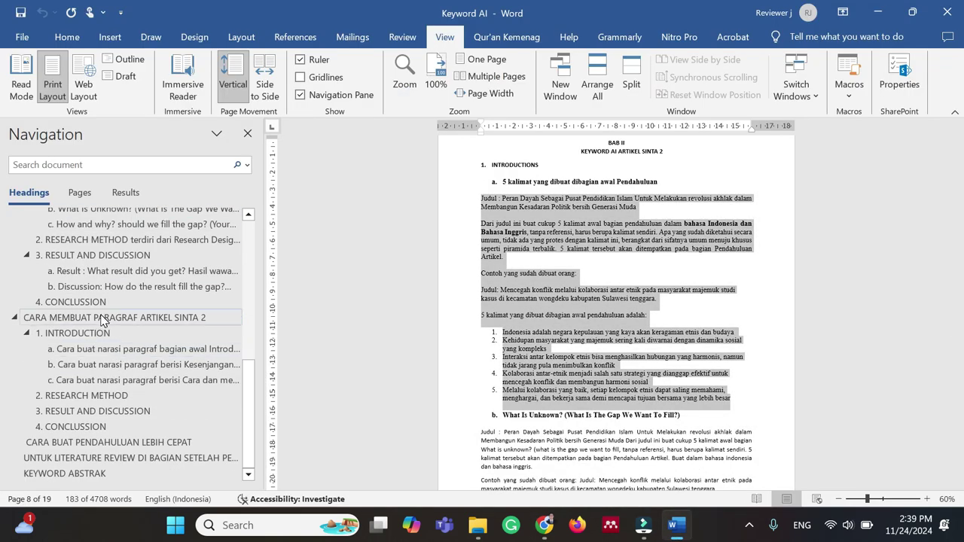
click(103, 351)
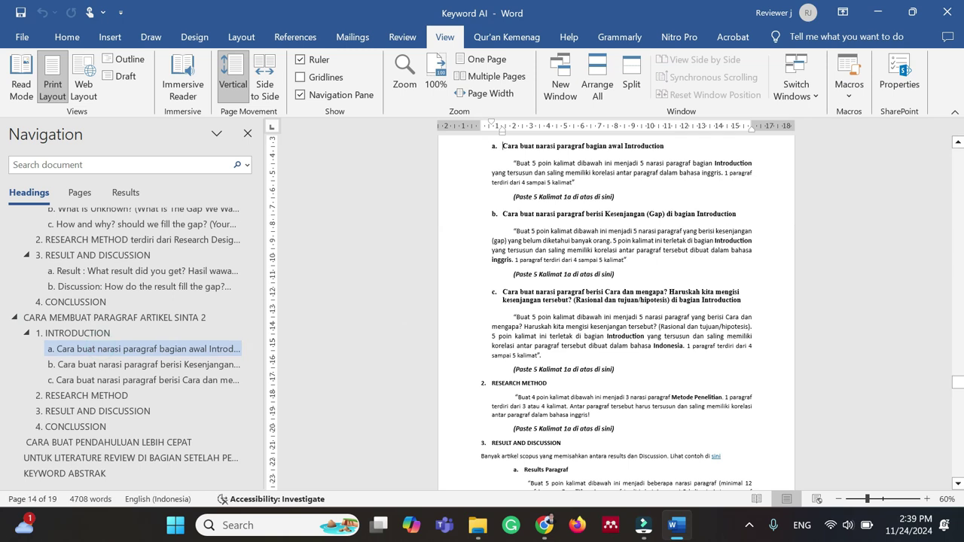
drag(514, 162, 577, 182)
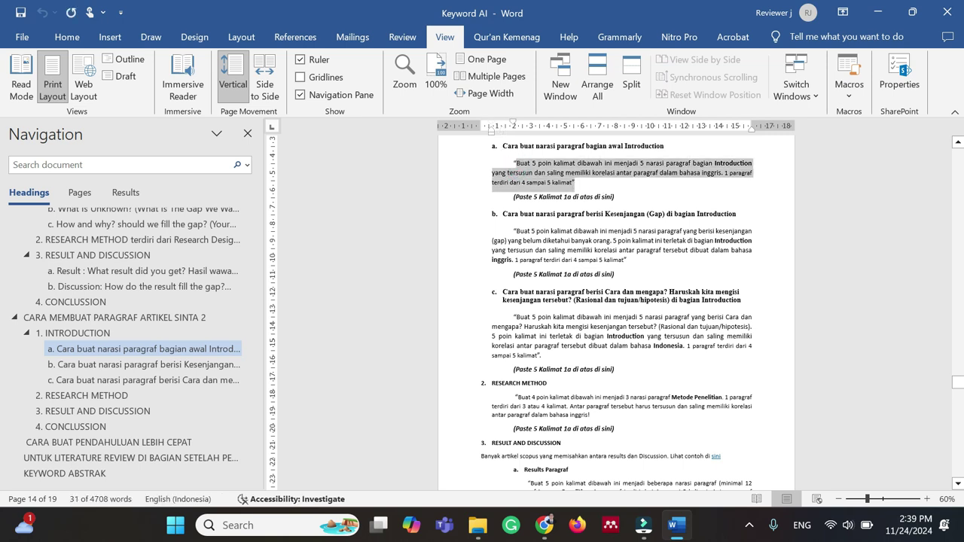
Paste the paragraph prompt into the ChatGPT chat, change "dibawah" to "di atas", and send it
click(544, 525)
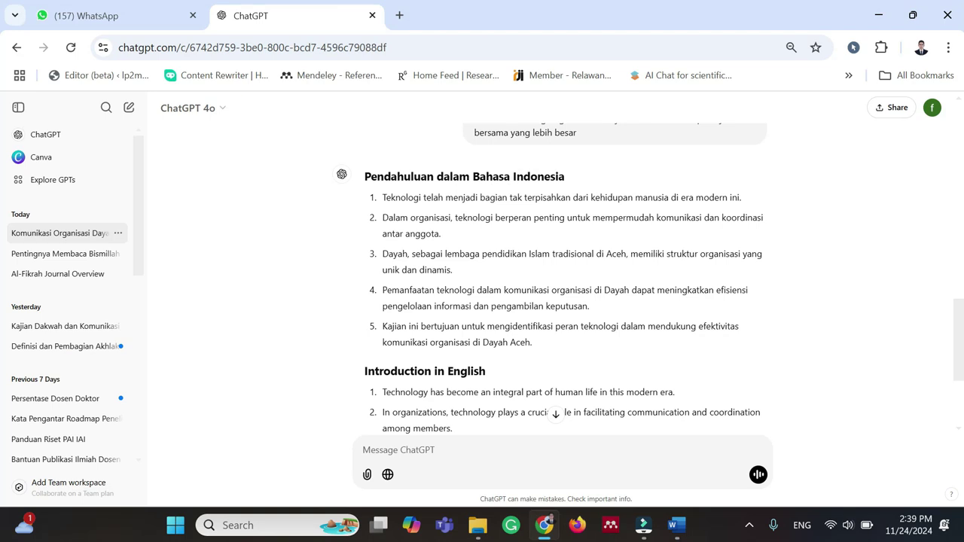
key(ctrl+v)
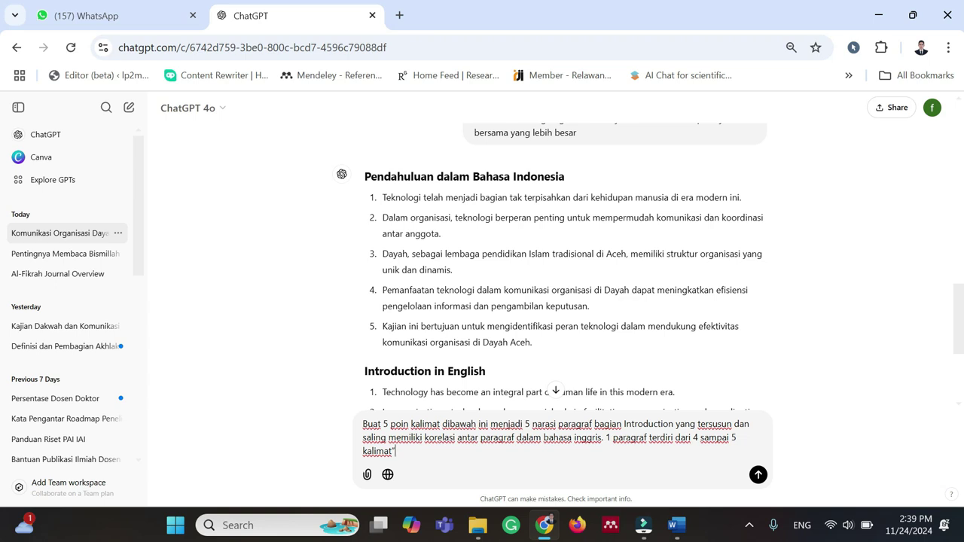
double_click(460, 424)
text(di atas)
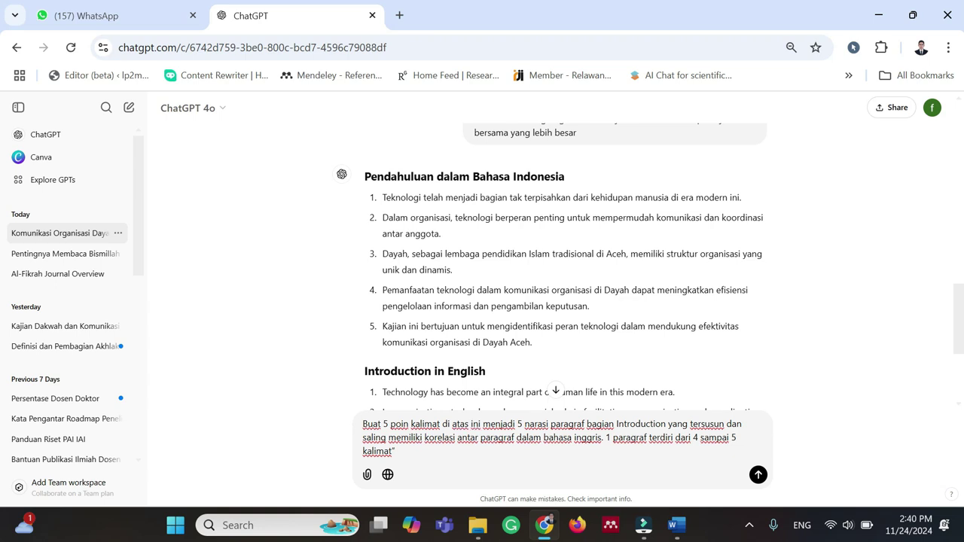
click(756, 476)
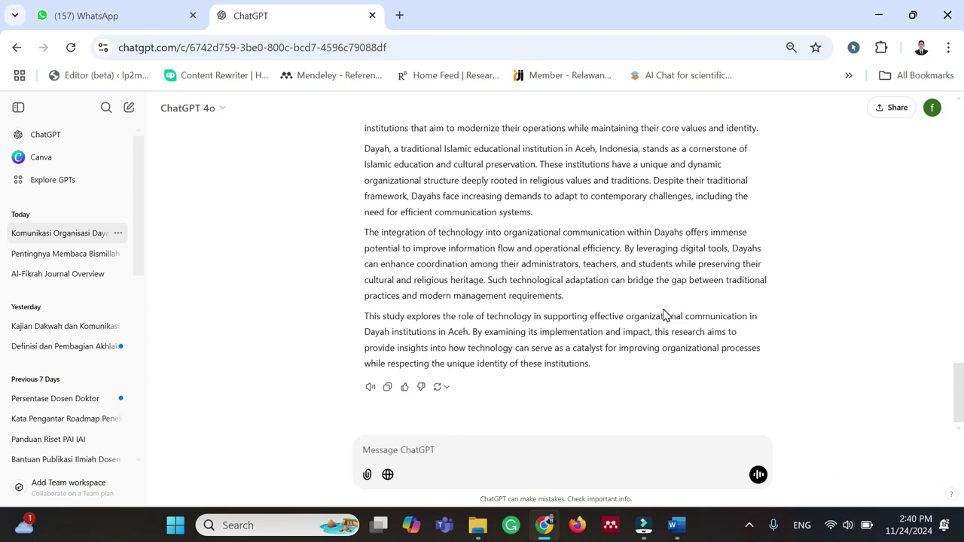
Edit the sent paragraph prompt so that it asks for the text in "bahasa Indonesia"
scroll(664, 314, up, 3)
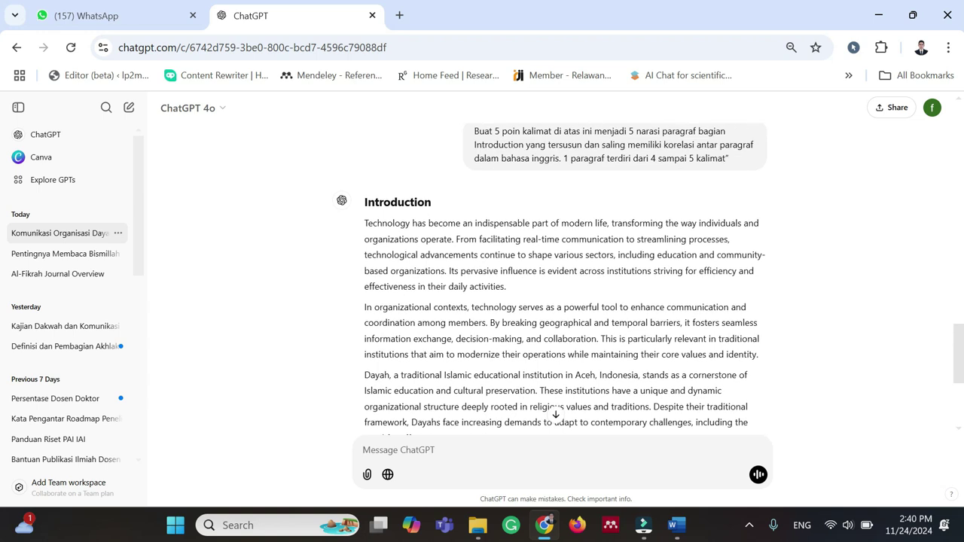
scroll(573, 210, up, 1)
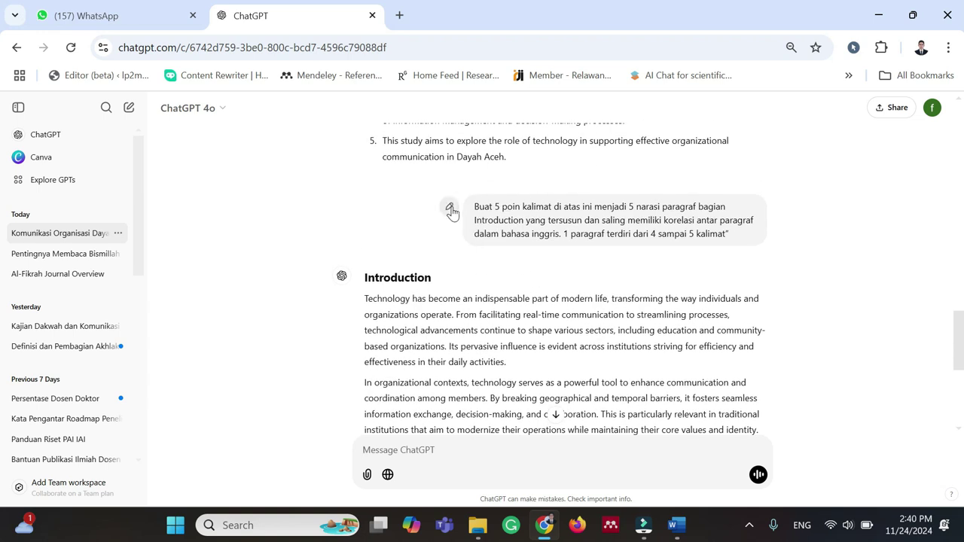
click(449, 182)
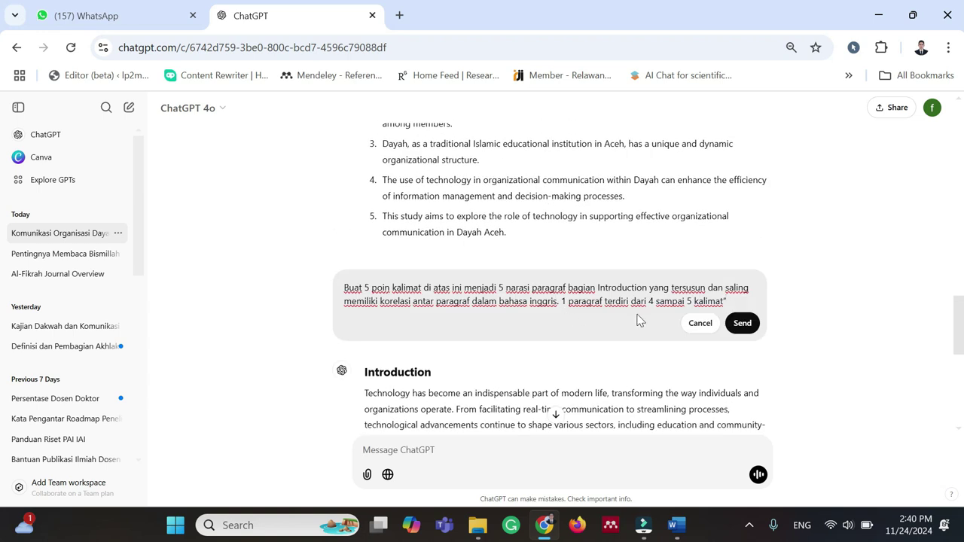
click(558, 302)
double_click(553, 302)
text(Indonesia)
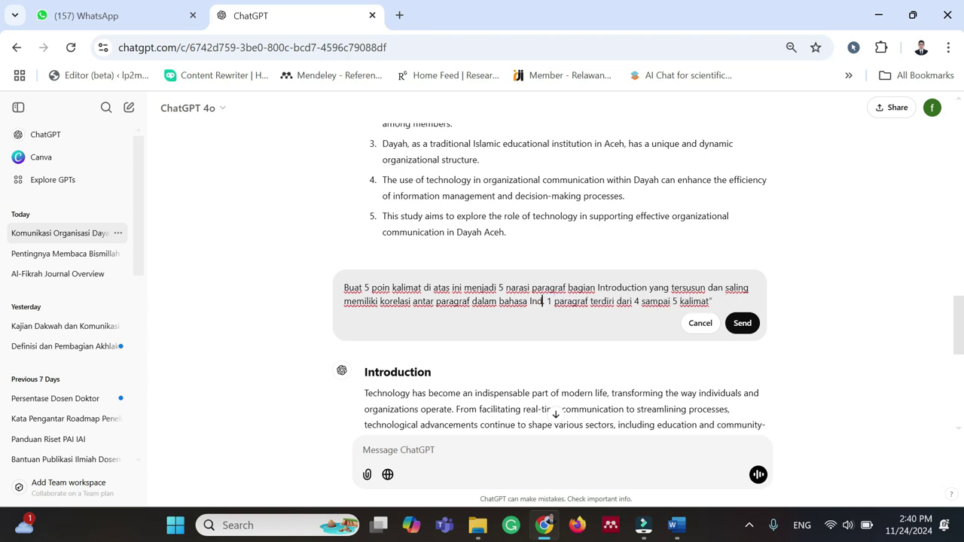
Create a blank Word document with centred lines "Peran Teknologi dalam Meningkatkan Efektivitas Komunikasi Organisasi di Dayah Aceh", "Oleh", "Nama penulis", "ABSTRAK", a dotted line and "Kata Kunci:"
key(super)
click(373, 182)
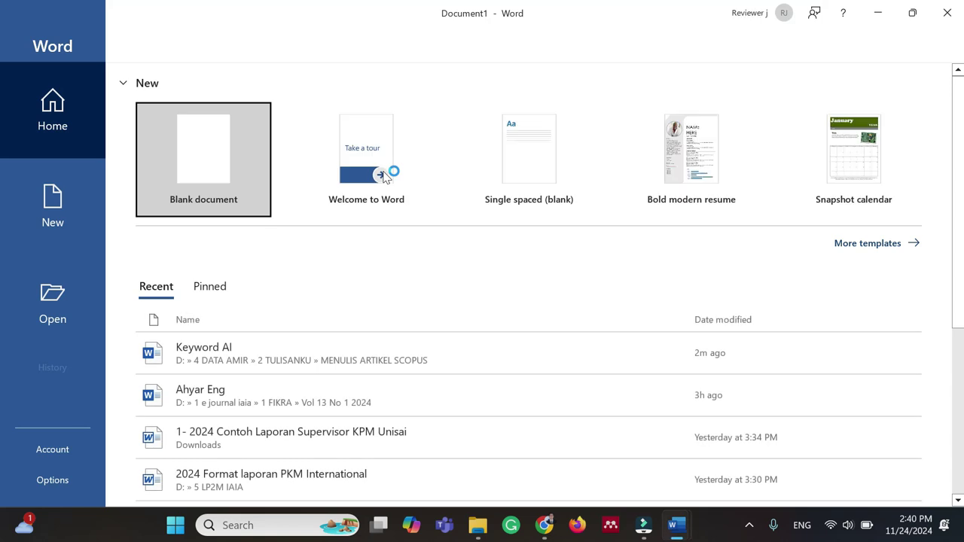
click(204, 168)
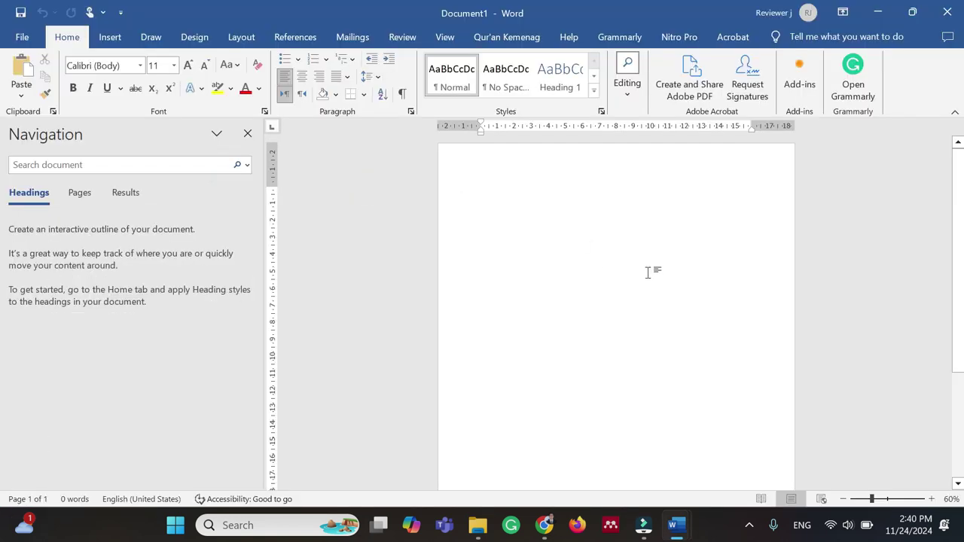
text(Peran Teknologi dalam Meningkatkan Efektivitas Komunikasi Organisasi di Dayah Aceh Oleh Nama penulis  ABSTRAK   ................................ Kata Kunci:)
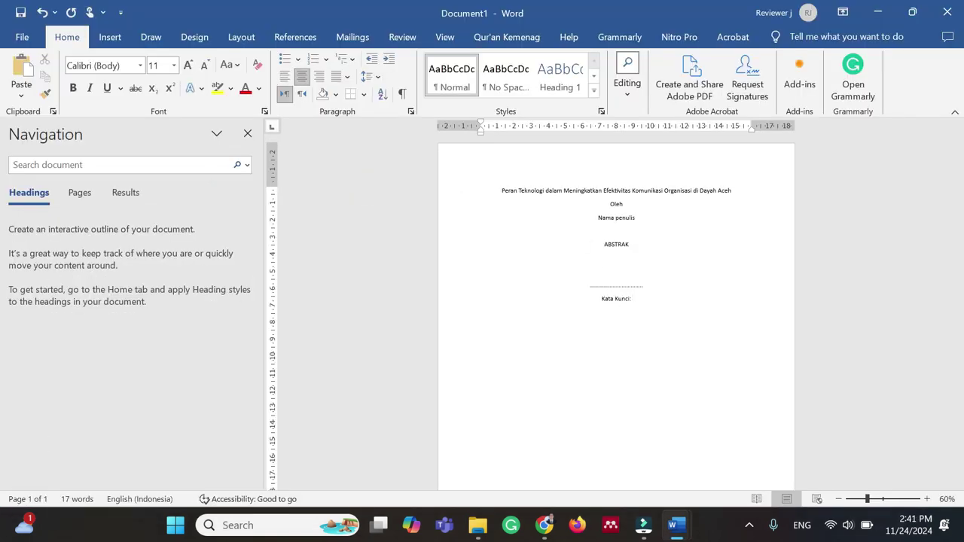
Set the document text in Book Antiqua 12, bold the title, left-align "Kata Kunci:" and add a bold heading "PENDAHULUAN" below it
key(ctrl+l)
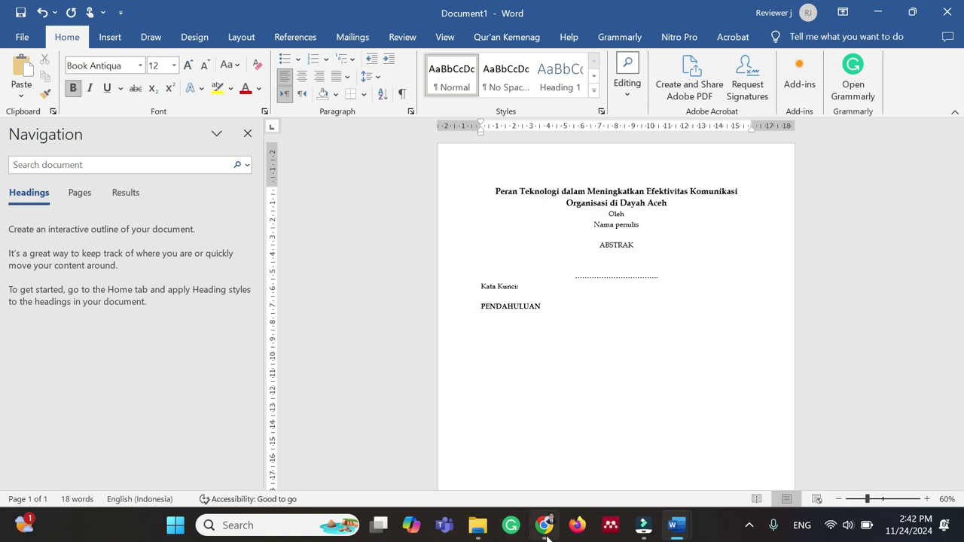
Copy the first four Indonesian introduction paragraphs from the latest ChatGPT reply and paste them under "PENDAHULUAN" in Document1 in Word
click(544, 525)
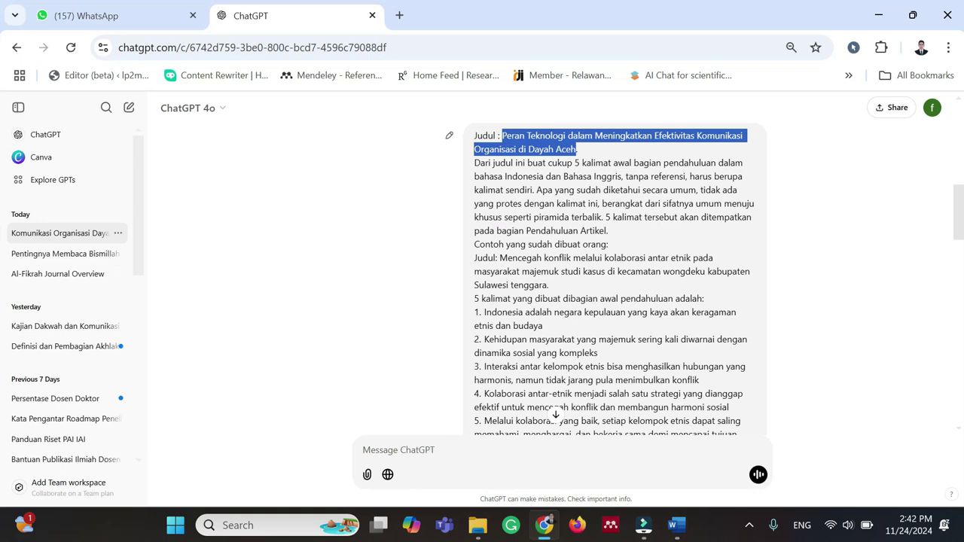
click(561, 225)
scroll(560, 224, down, 10)
drag(365, 264, 639, 363)
click(362, 262)
drag(365, 263, 895, 268)
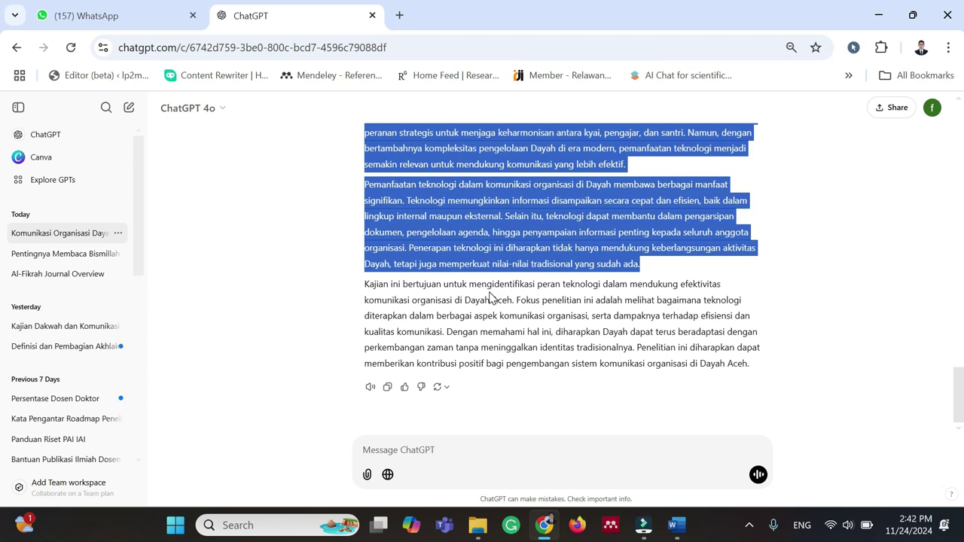
click(676, 525)
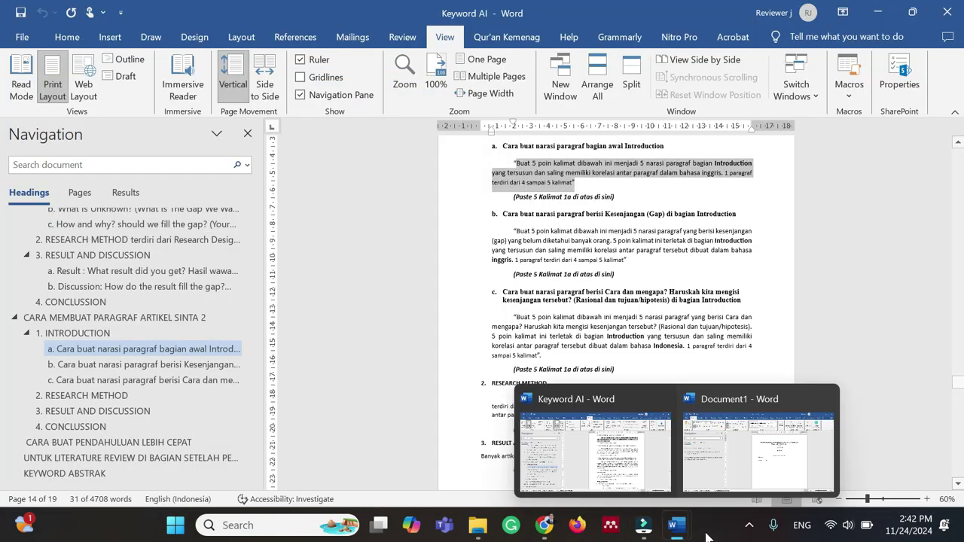
click(749, 459)
click(22, 96)
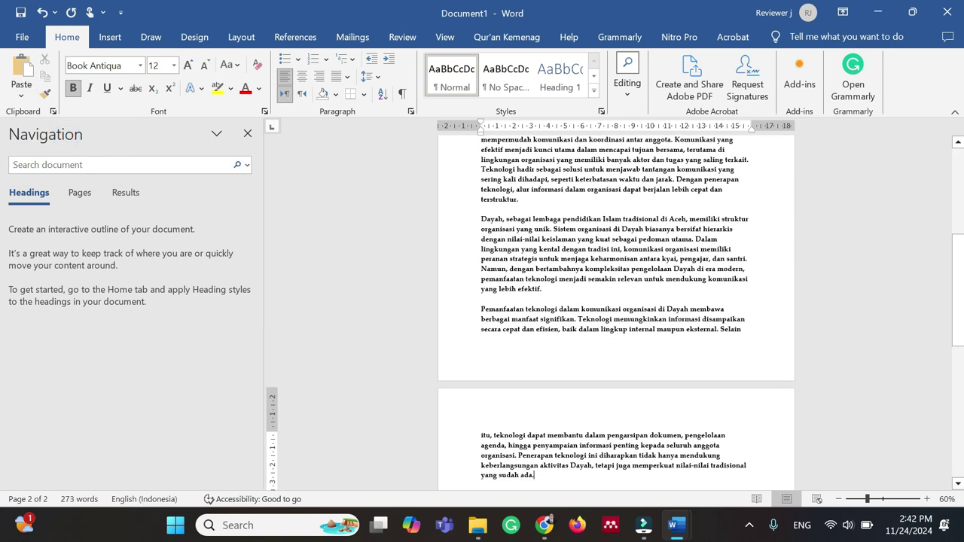
Remove the bold from the pasted introduction paragraphs, justify them and give them a first-line indent of about 1.2 cm
key(ctrl+a)
scroll(795, 312, up, 3)
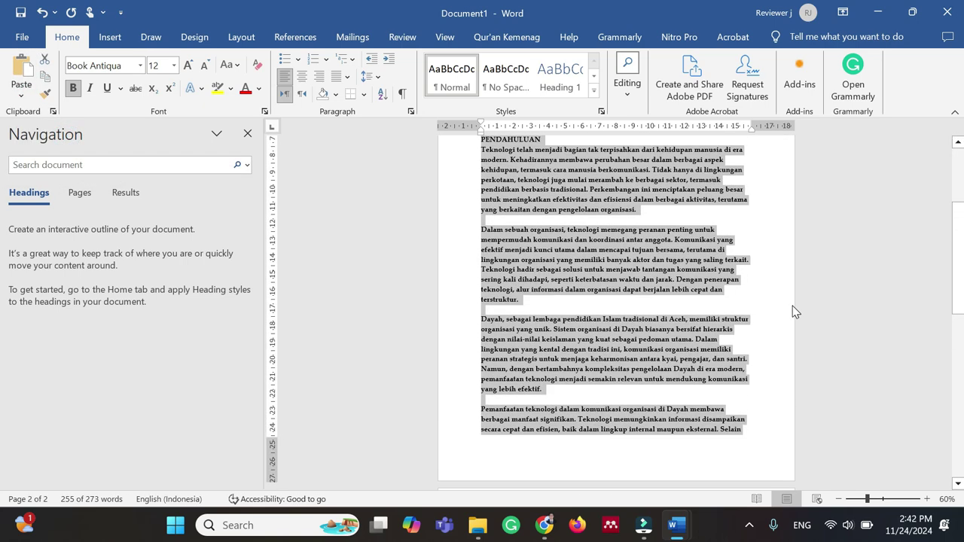
key(ctrl+b)
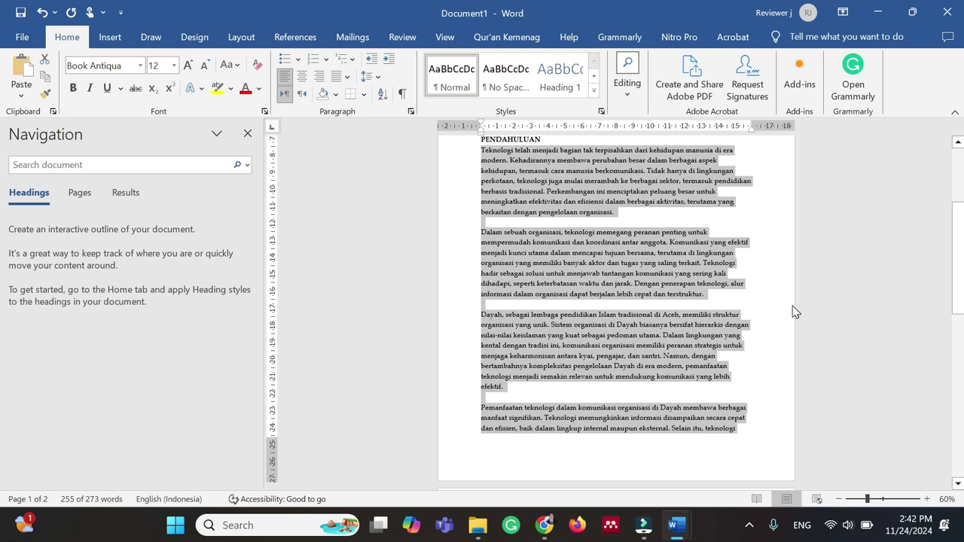
key(ctrl+j)
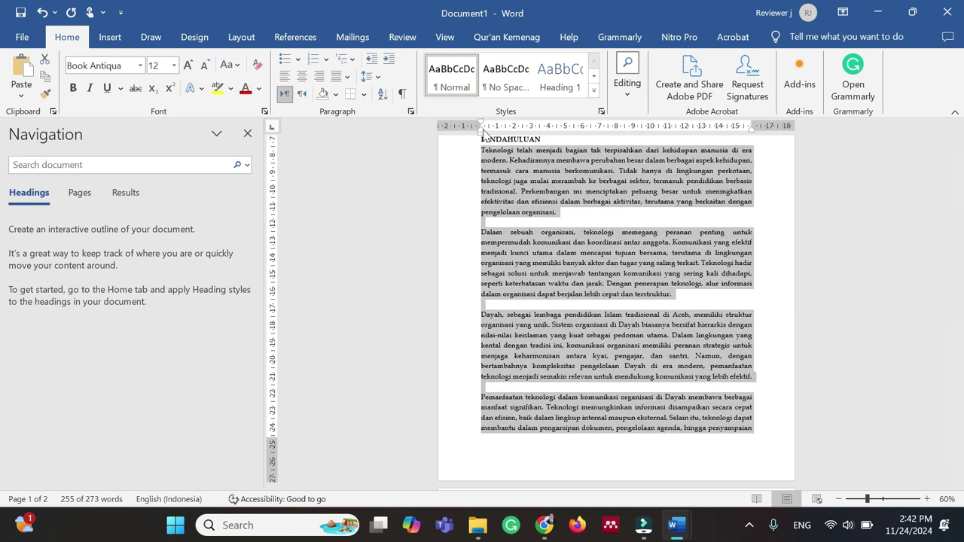
drag(485, 123, 502, 141)
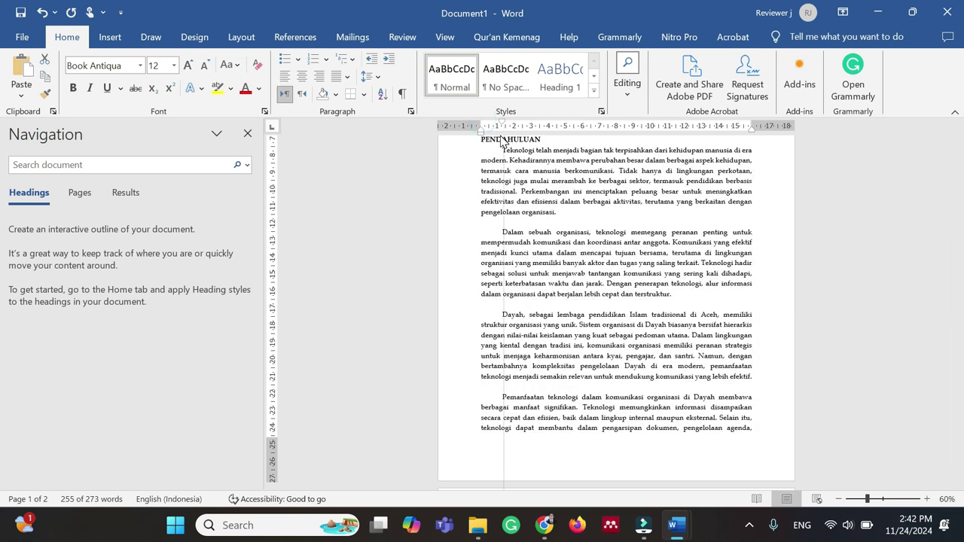
Delete the blank lines between the four introduction paragraphs
click(533, 220)
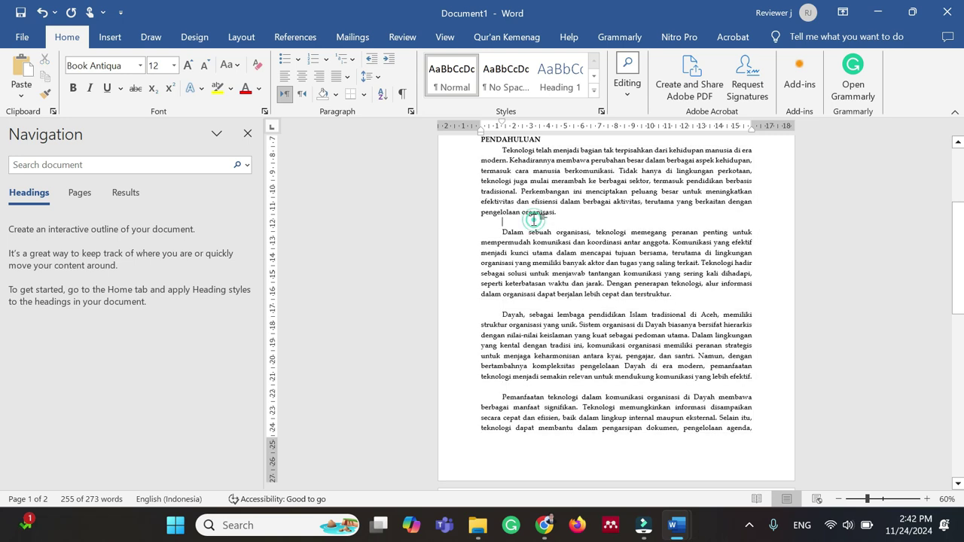
key(BackSpace)
click(536, 295)
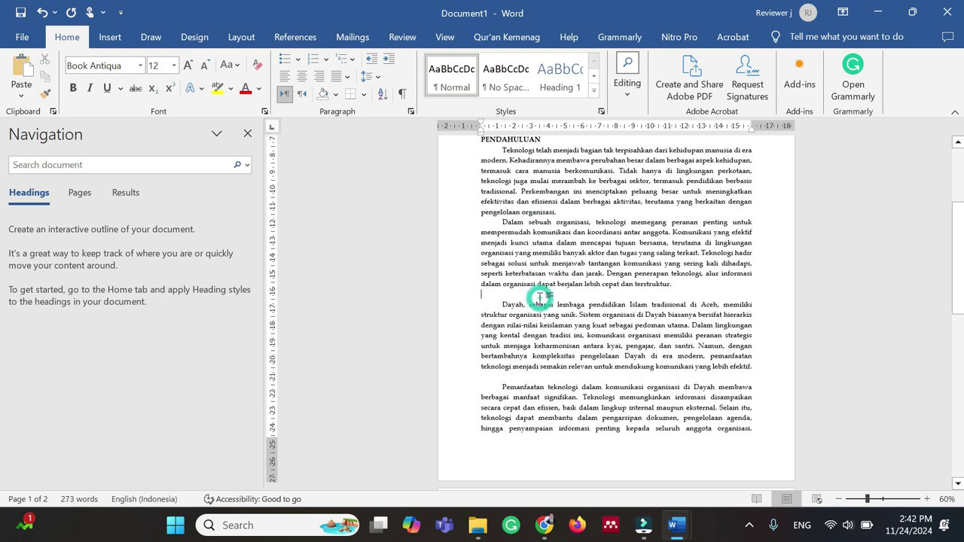
key(BackSpace)
click(538, 366)
key(BackSpace)
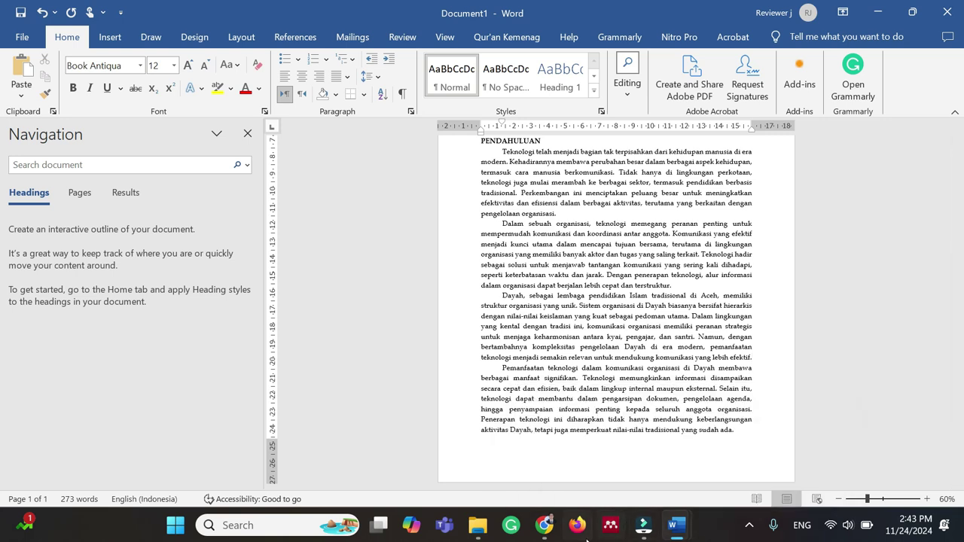
Copy the SINTA 2 prompt under "What Is Unknown? (What Is The Gap We Want To Fill?)" from the Keyword AI document into the ChatGPT message
click(544, 525)
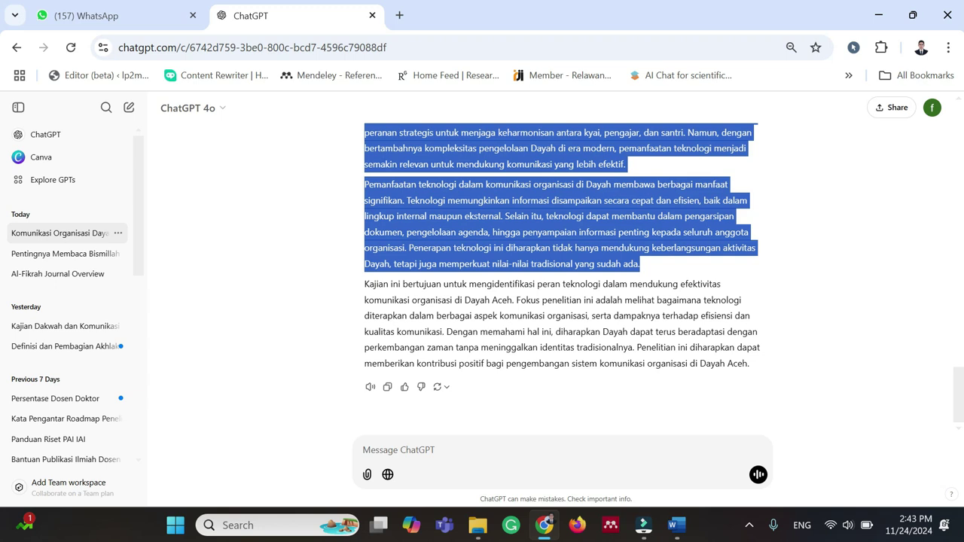
mouse_move(676, 525)
click(631, 461)
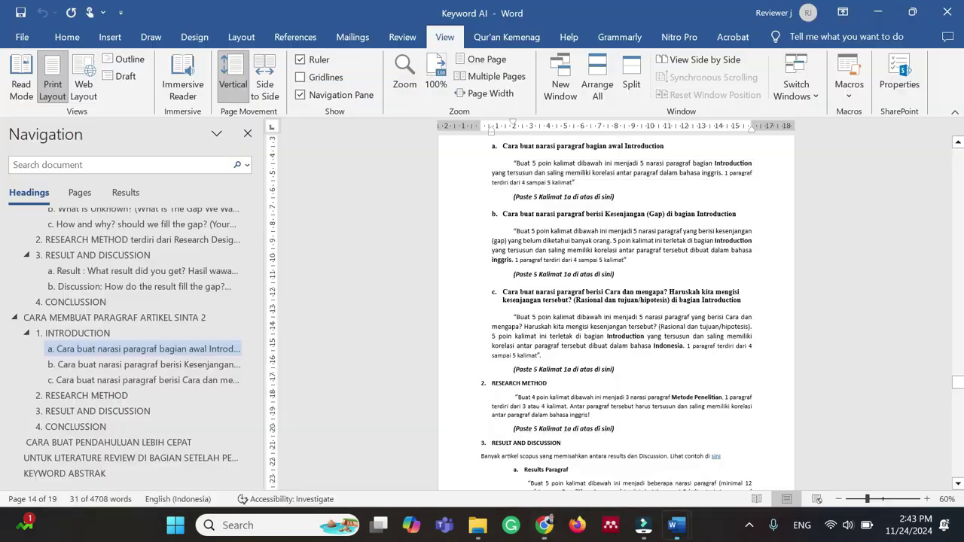
scroll(147, 355, down, 2)
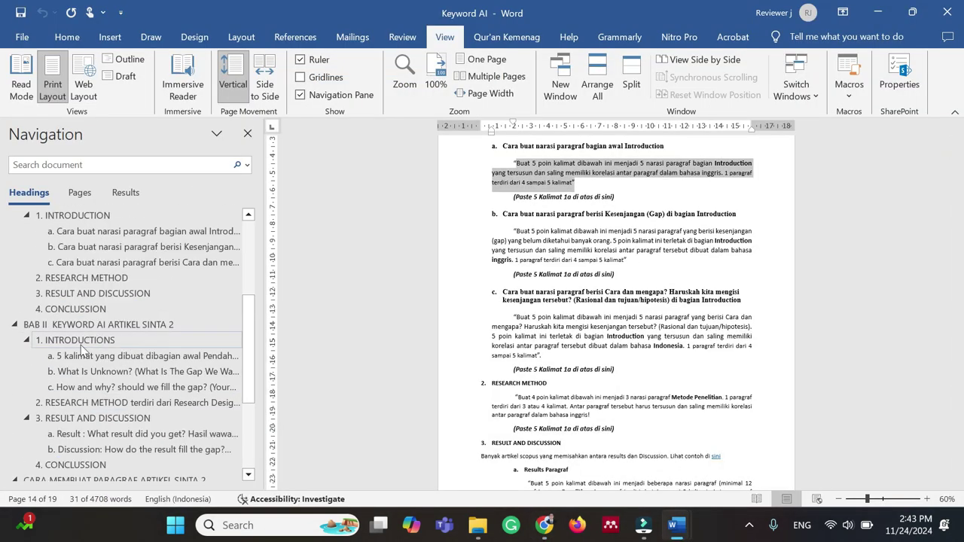
click(101, 372)
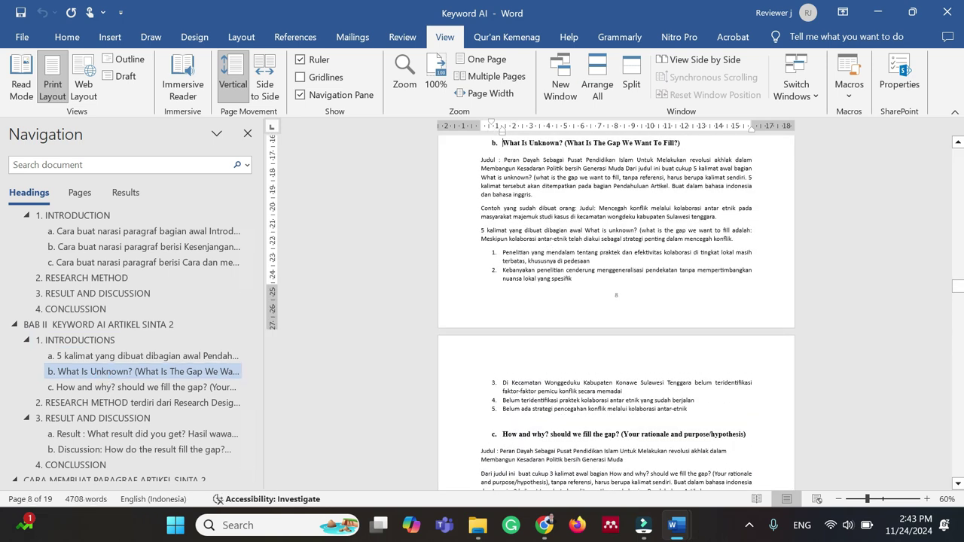
drag(482, 159, 686, 410)
mouse_move(676, 525)
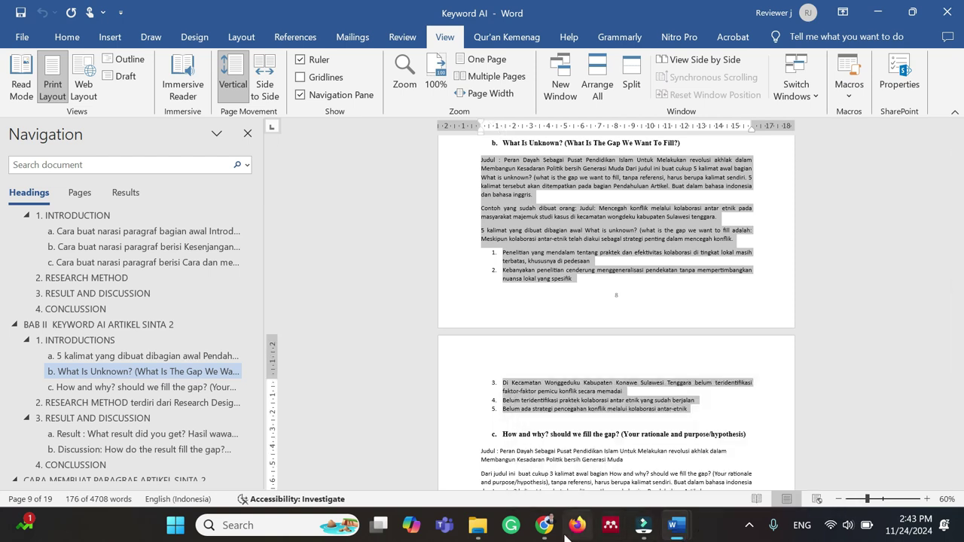
mouse_move(544, 524)
click(558, 461)
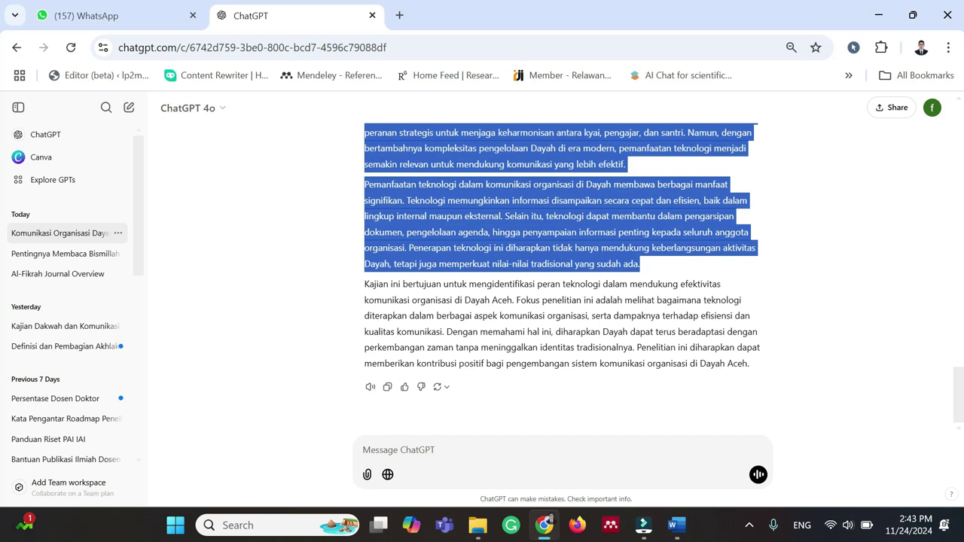
click(451, 450)
key(ctrl+v)
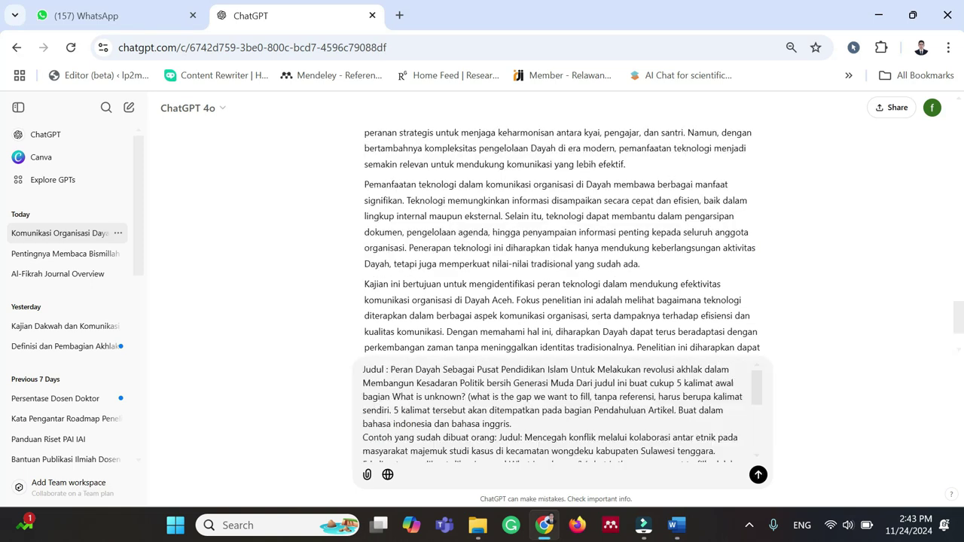
Replace the title in the pasted prompt with "Peran Teknologi dalam Meningkatkan Efektivitas Komunikasi Organisasi di Dayah AceH." and start "Dari judul ini" on a new line
scroll(510, 238, up, 10)
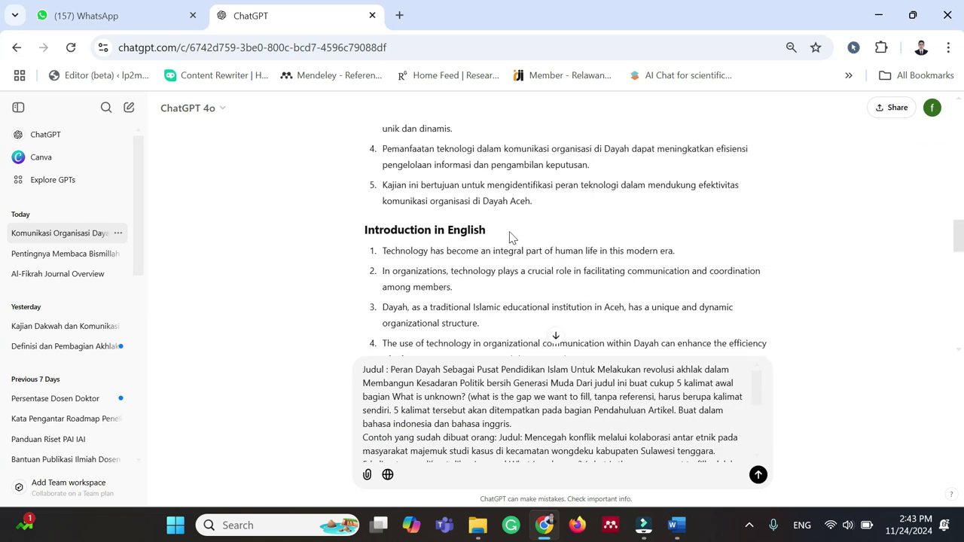
scroll(506, 237, up, 5)
scroll(505, 238, up, 5)
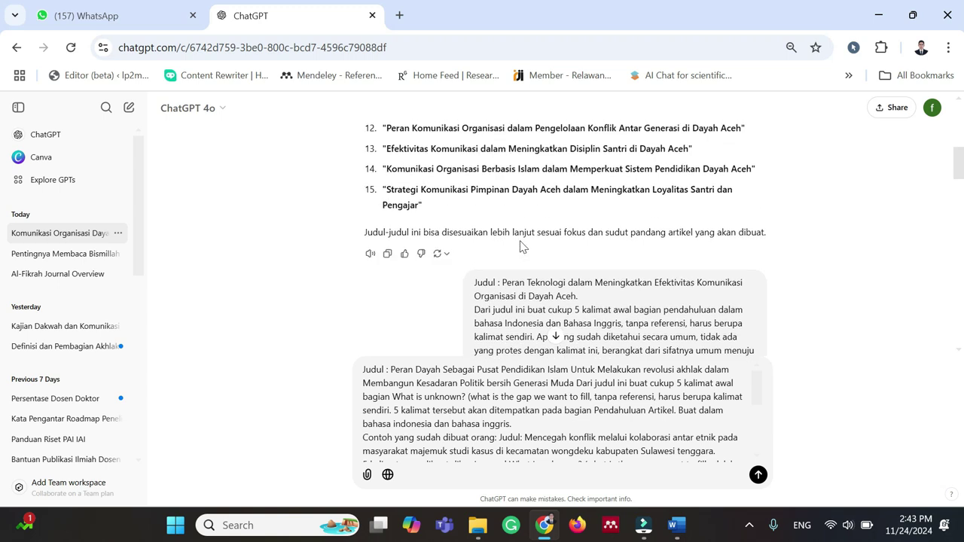
drag(573, 283, 501, 282)
key(ctrl+c)
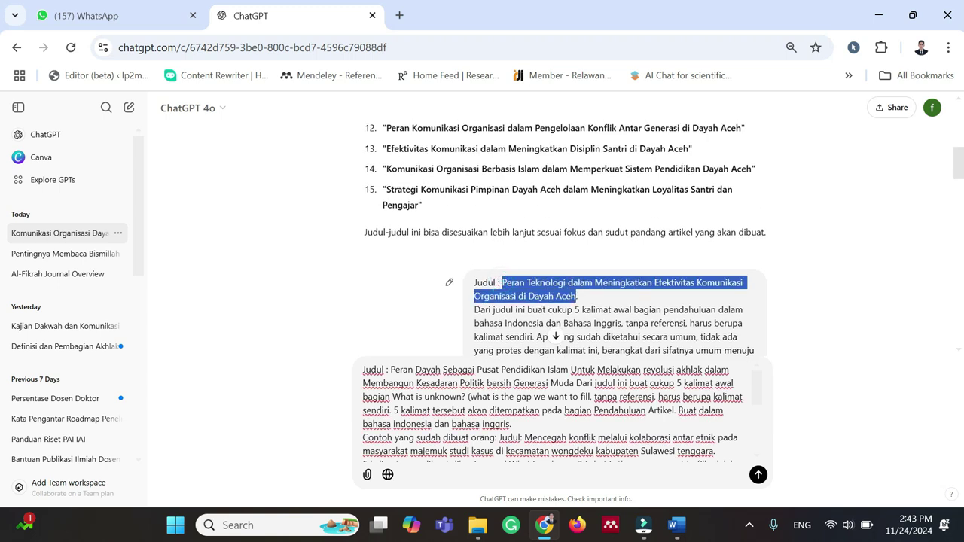
drag(390, 369, 575, 384)
key(ctrl+v)
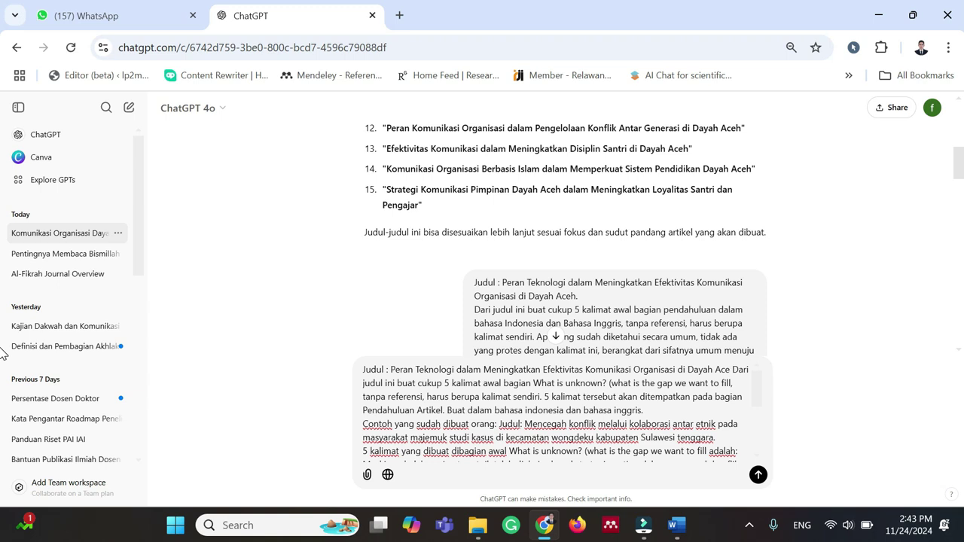
text(.)
key(BackSpace)
text(H.)
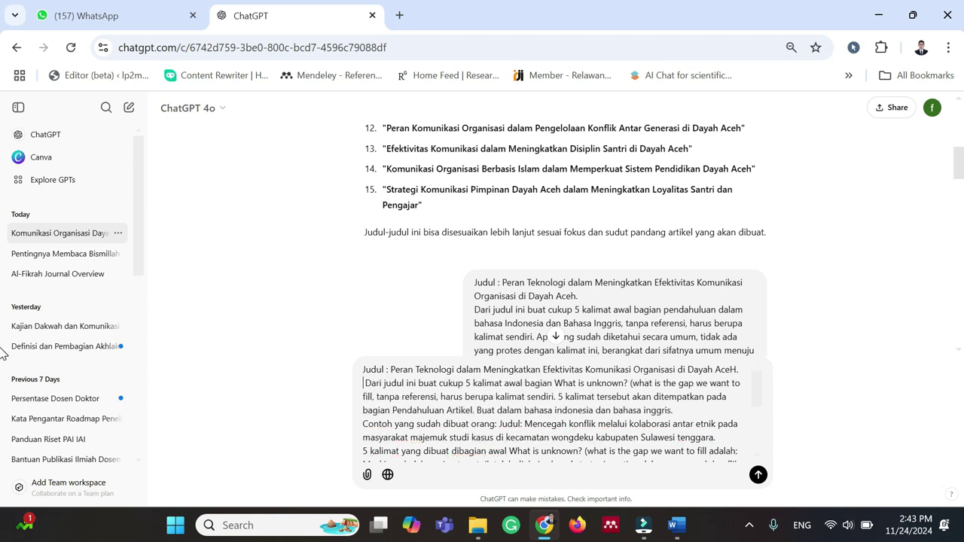
key(Delete)
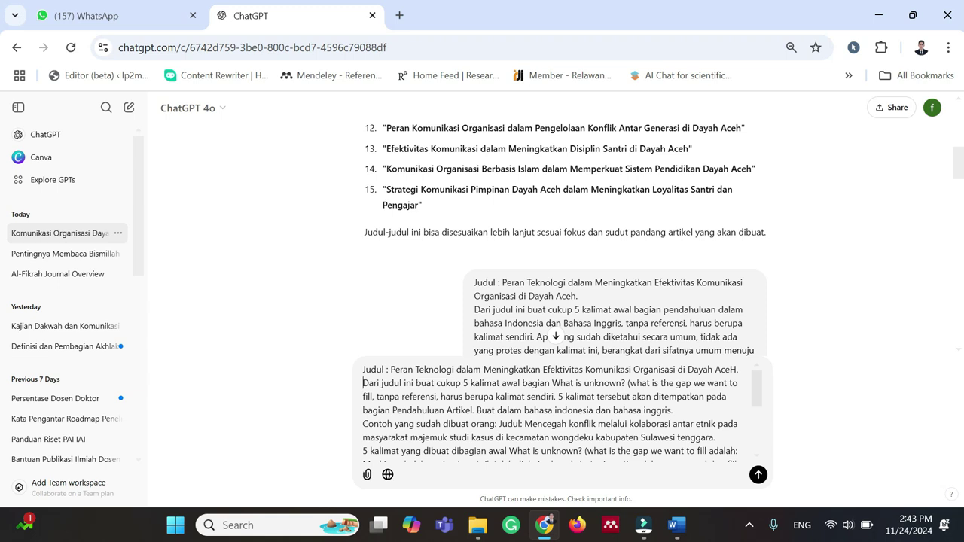
Remove "dan bahasa inggris" from the prompt so that it asks only for "bahasa indonesia"
click(671, 410)
key(ctrl+shift+Left)
key(ctrl+shift+Left)
key(ctrl+shift+Left)
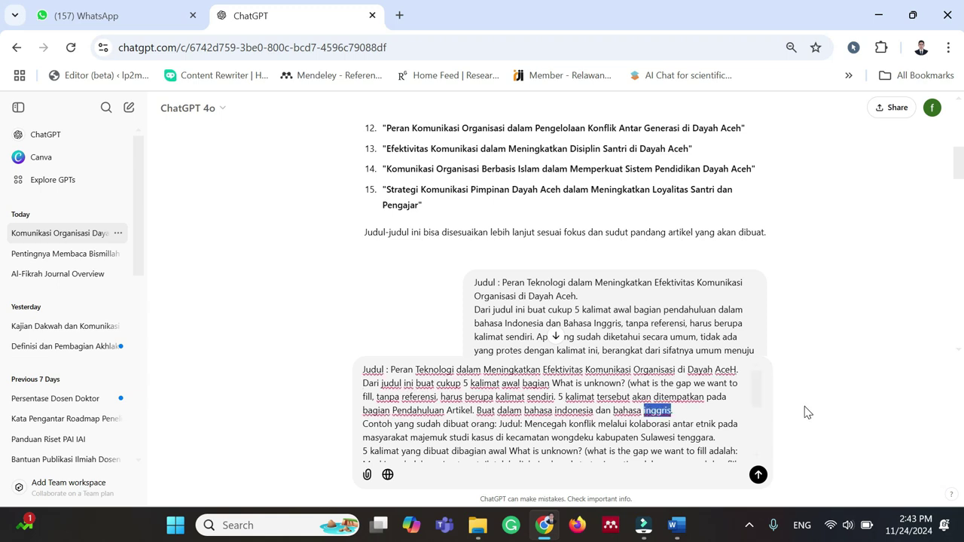
key(BackSpace)
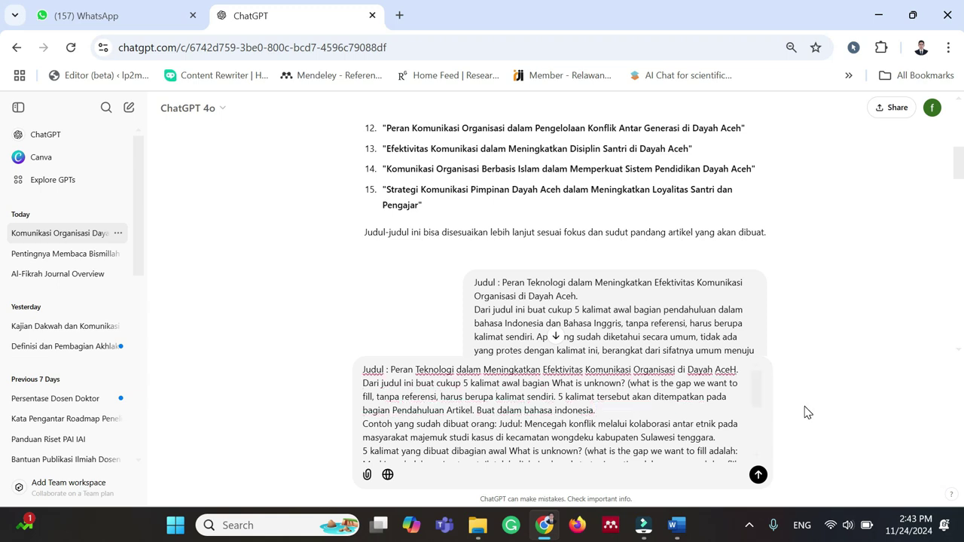
Review the rest of the prompt, set both sentence counts in its request to 4, and send it
scroll(639, 412, down, 3)
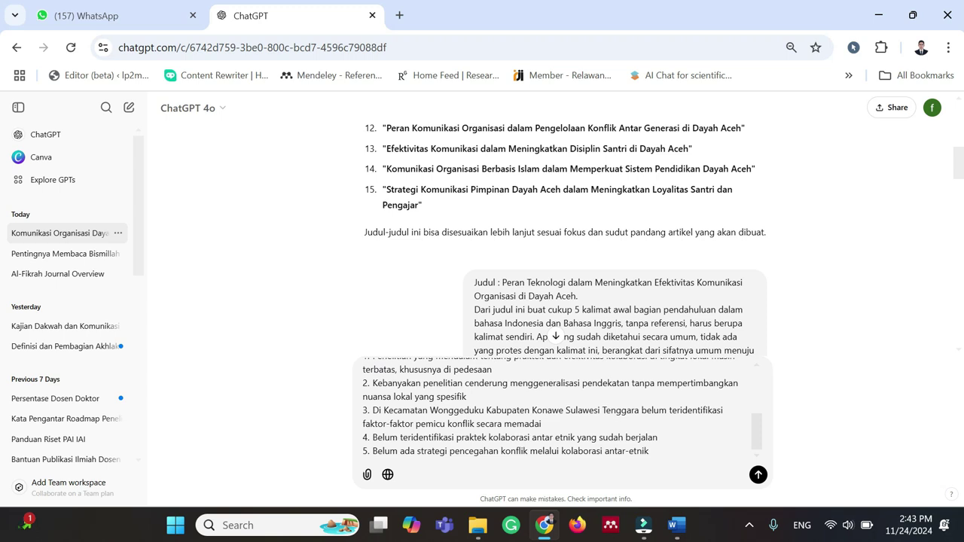
scroll(640, 412, up, 3)
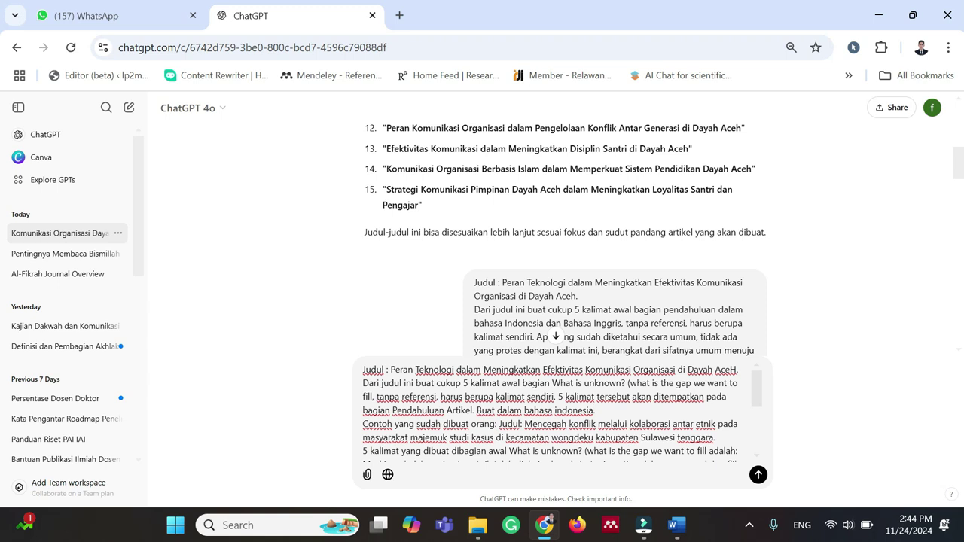
double_click(464, 382)
text(4)
double_click(560, 396)
text(4)
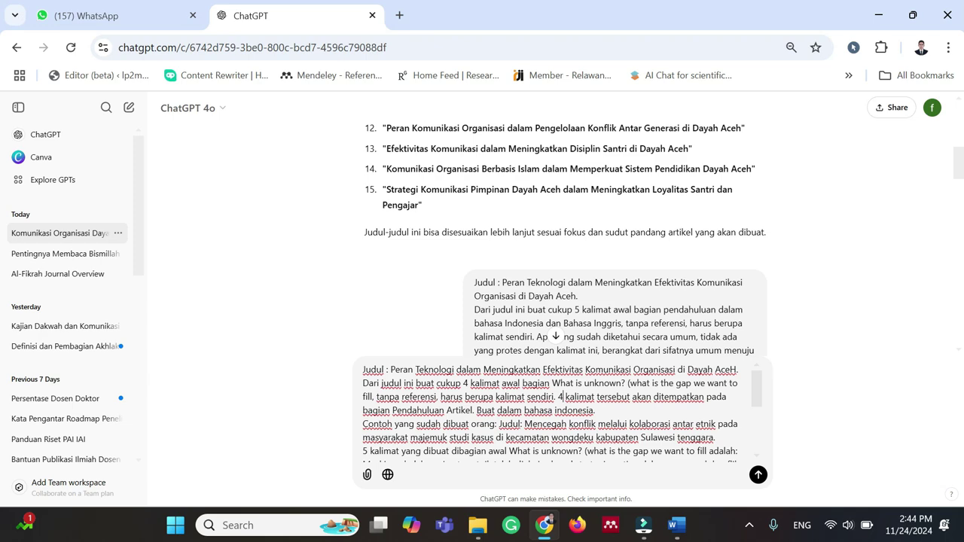
click(758, 475)
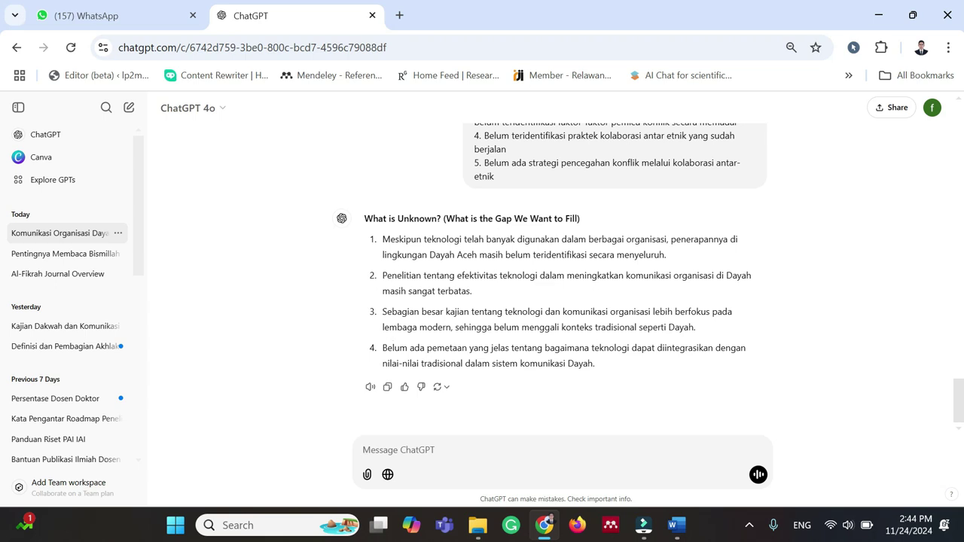
Copy the prompt under "Cara buat narasi paragraf berisi Kesenjangan (Gap) di bagian Introduction" from the Keyword AI document into the ChatGPT message
mouse_move(676, 527)
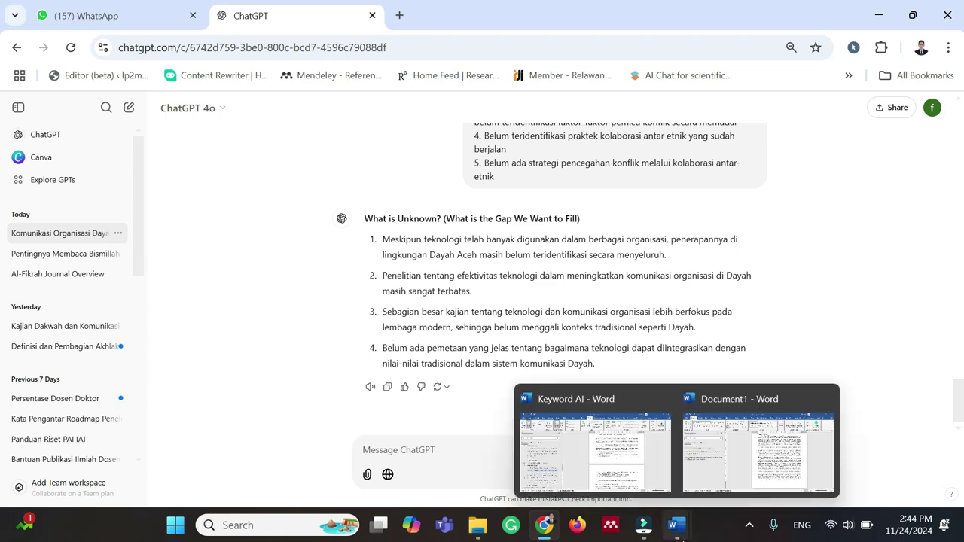
click(595, 444)
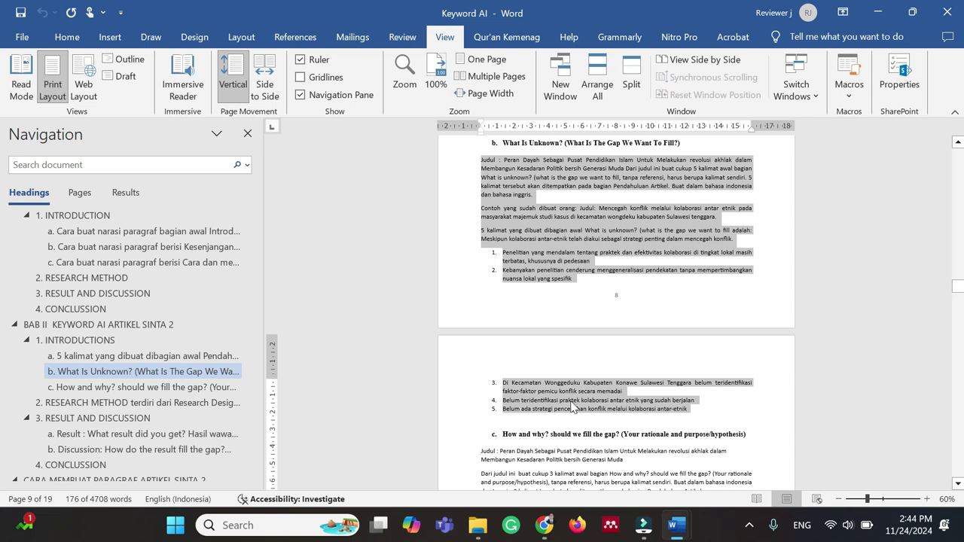
scroll(594, 421, down, 2)
scroll(106, 448, down, 3)
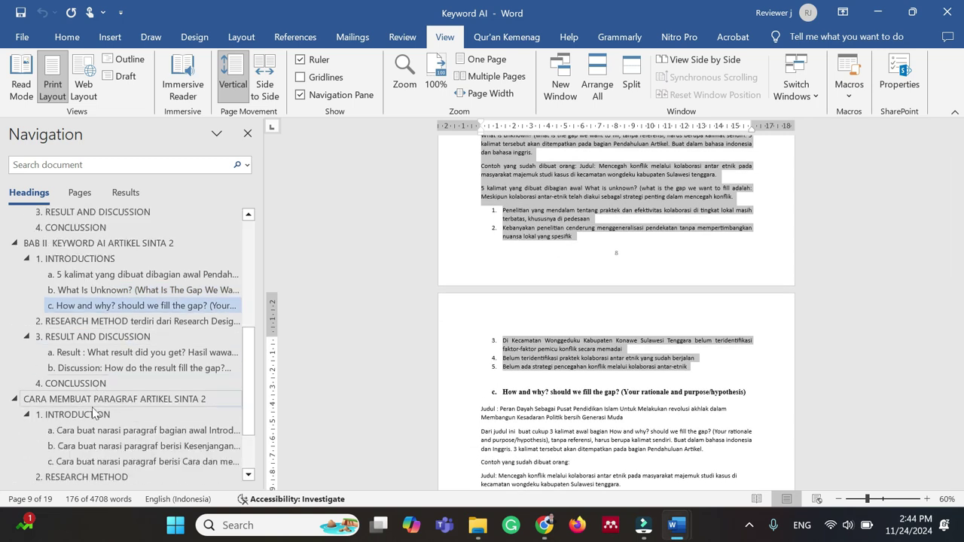
click(115, 447)
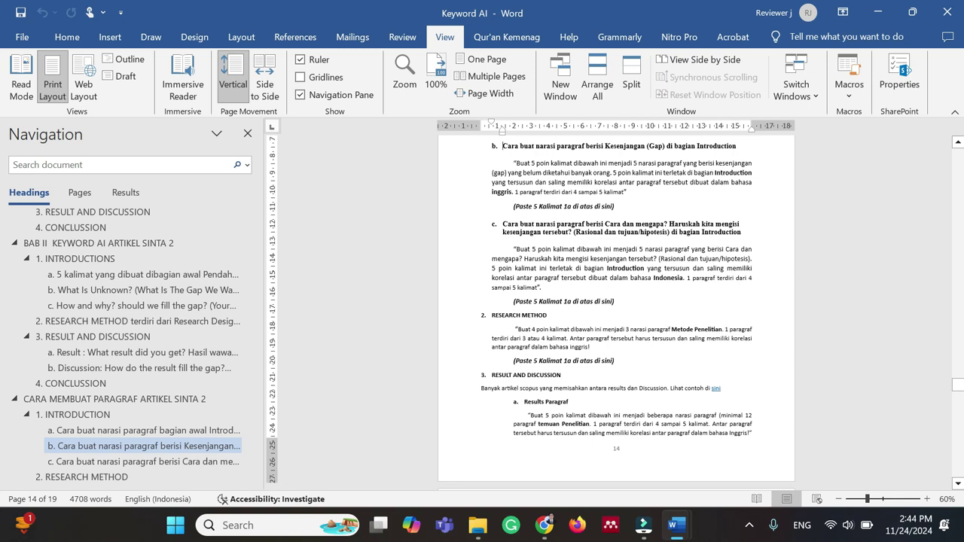
drag(515, 162, 628, 192)
key(ctrl+c)
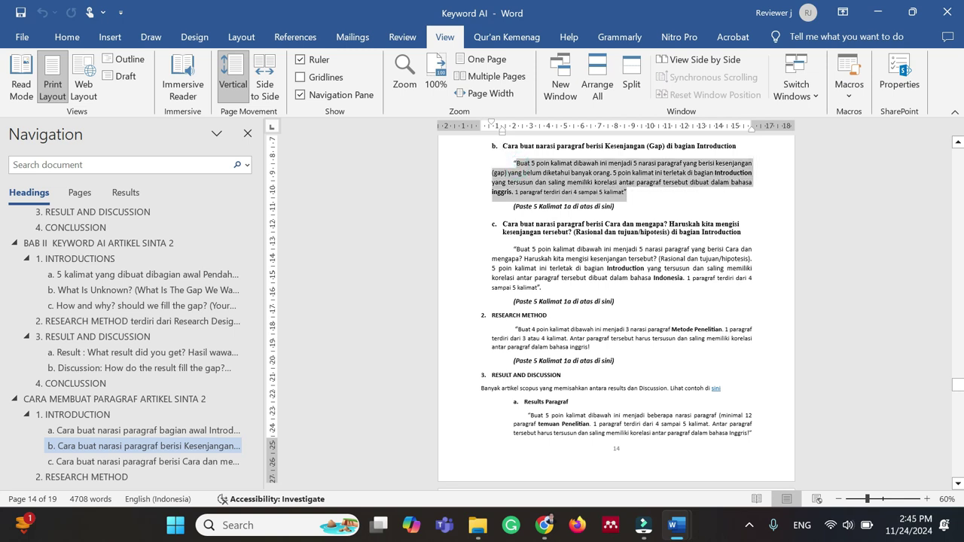
click(543, 524)
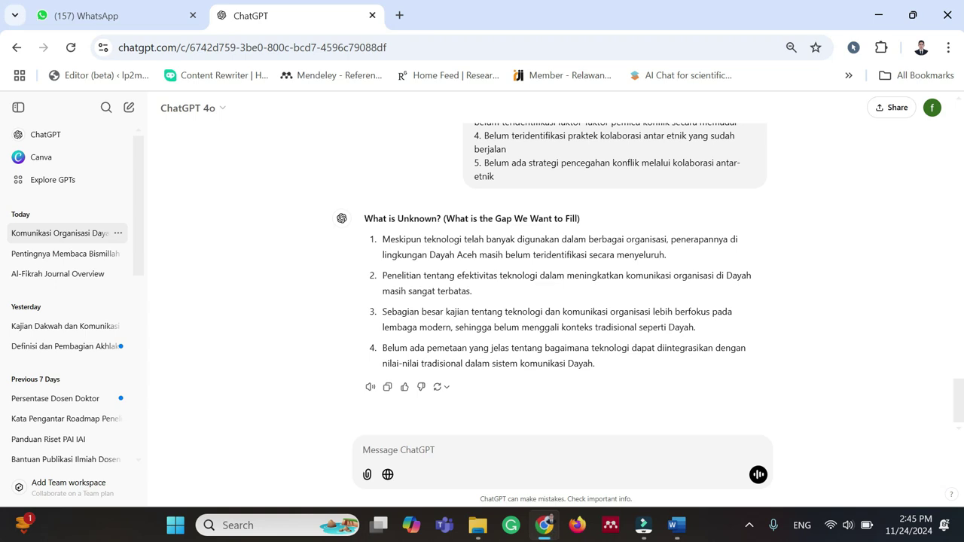
key(ctrl+v)
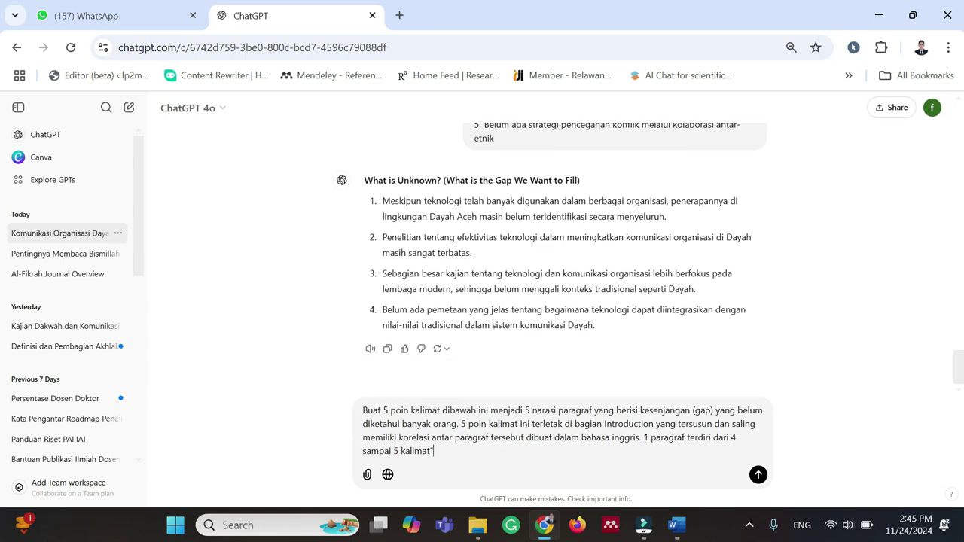
Replace "dibawah" in the pasted prompt with "di atas" so that it refers to the preceding answer
double_click(455, 410)
text(DI A)
key(BackSpace)
key(BackSpace)
key(BackSpace)
key(BackSpace)
text(di atas)
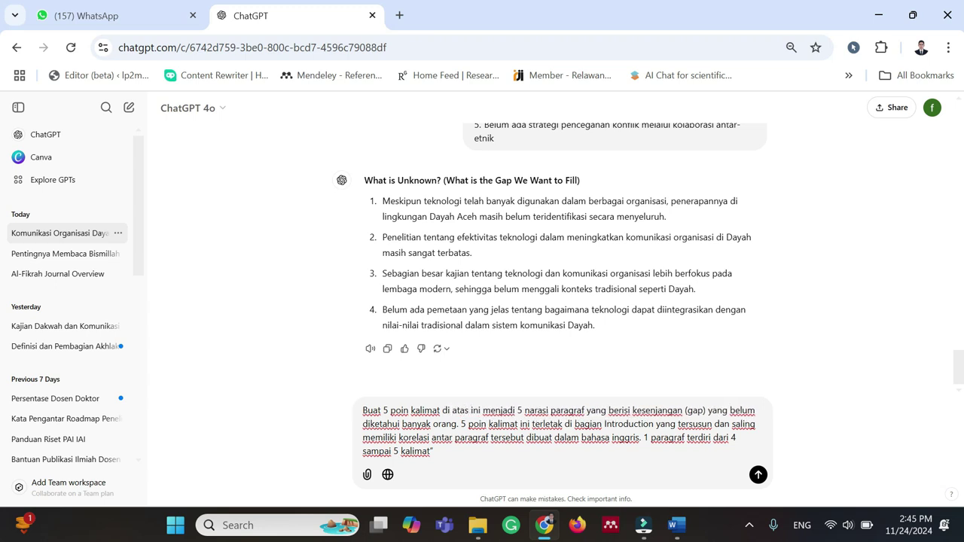
Set the number of narrative paragraphs and the number of points located in the Introduction to 4 in the prompt
click(521, 410)
key(BackSpace)
text(4)
click(465, 424)
key(BackSpace)
text(4)
Change the requested language in the prompt to "bahasa indonesia" and send it
double_click(626, 437)
text(indo)
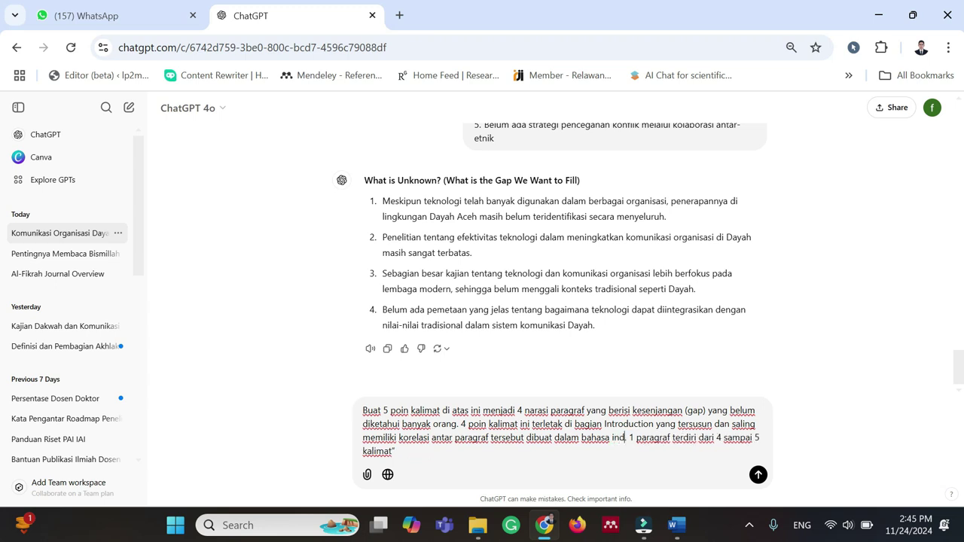
text(nes)
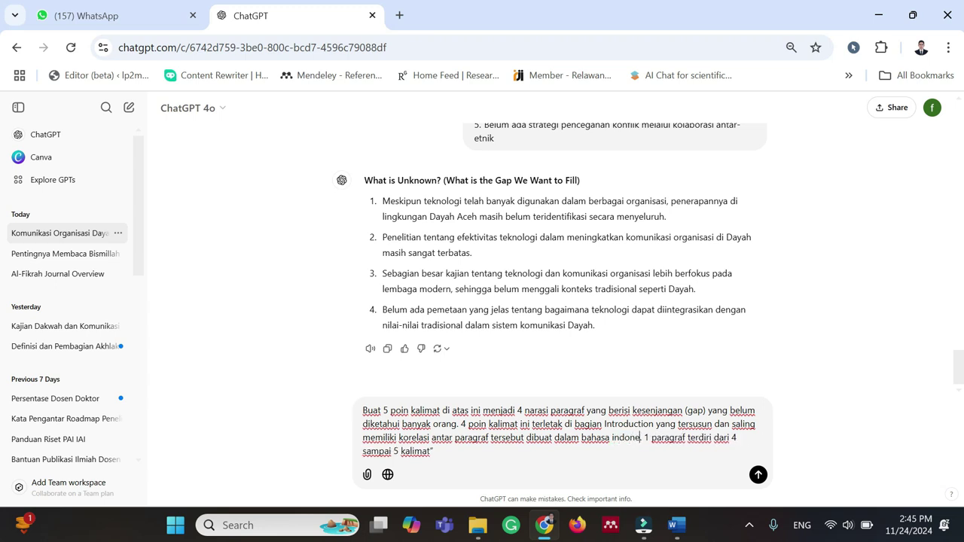
text(ia.)
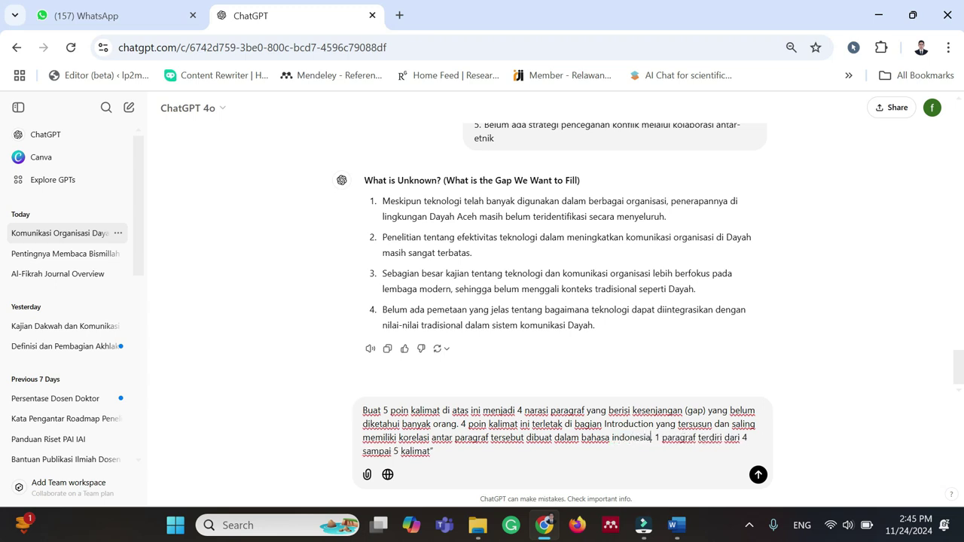
click(757, 474)
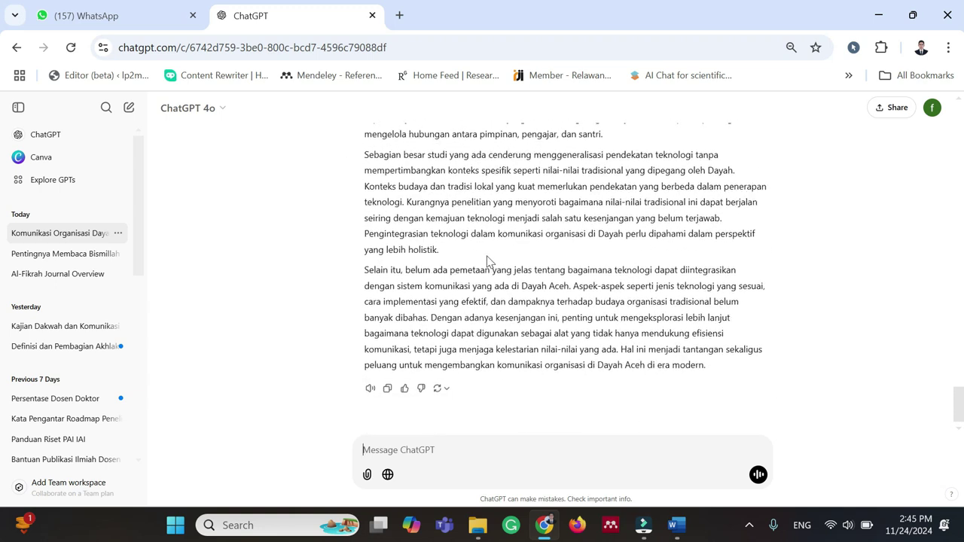
Copy the generated gap paragraphs from ChatGPT into Document1 after the last PENDAHULUAN paragraph, matching the document's formatting
scroll(486, 267, up, 2)
scroll(486, 266, up, 2)
drag(365, 239, 700, 363)
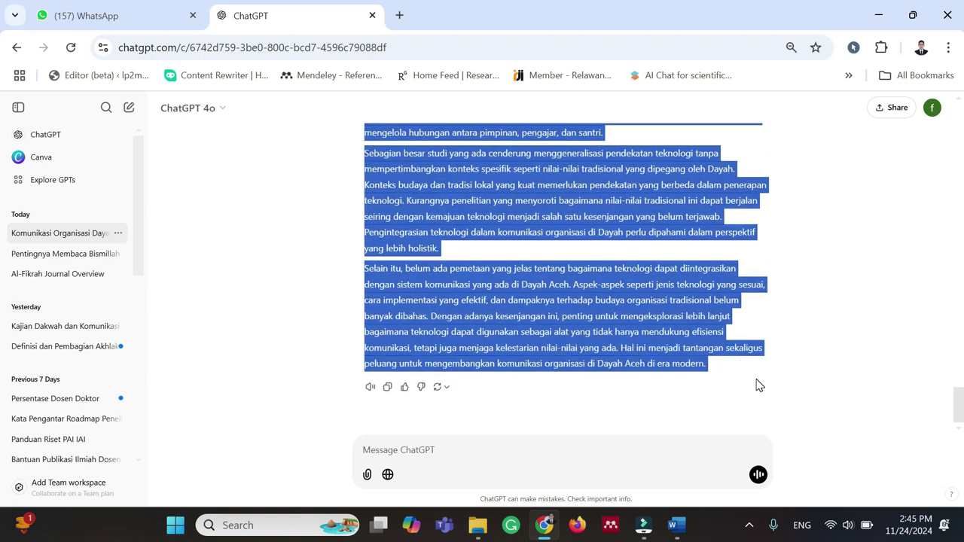
mouse_move(676, 524)
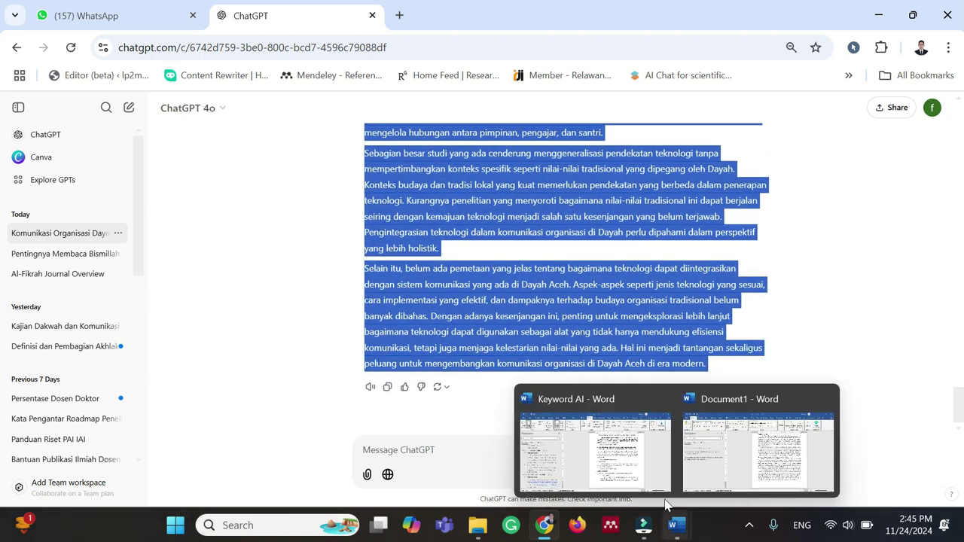
click(762, 447)
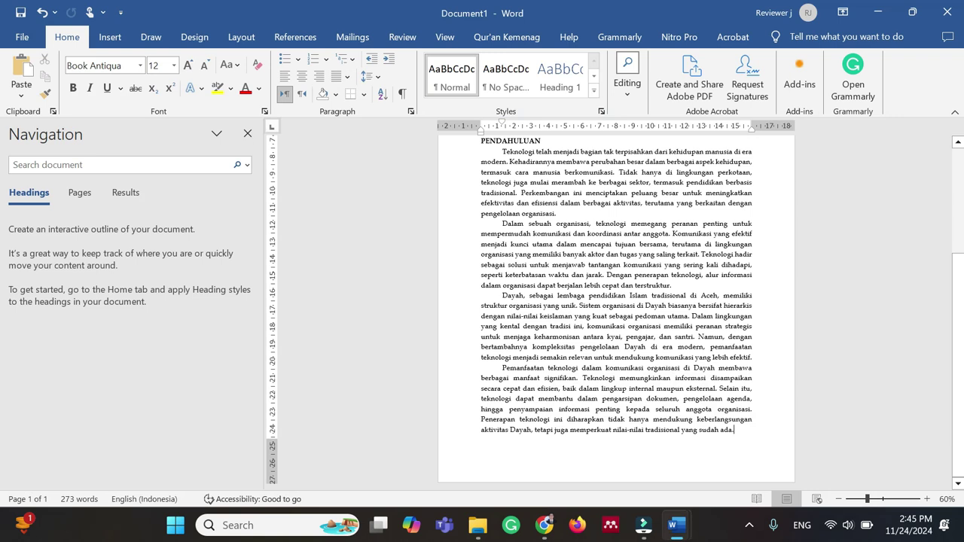
key(ctrl+Return)
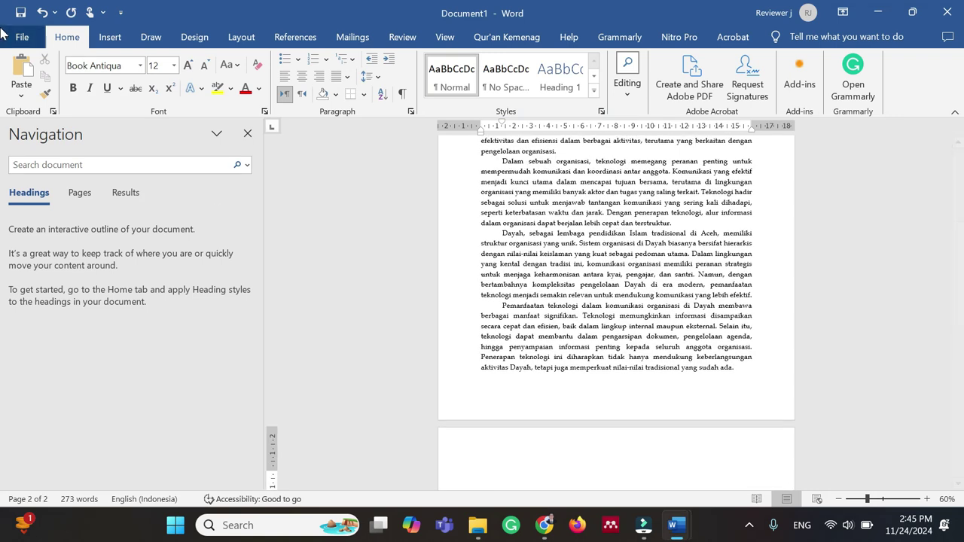
click(22, 96)
click(65, 134)
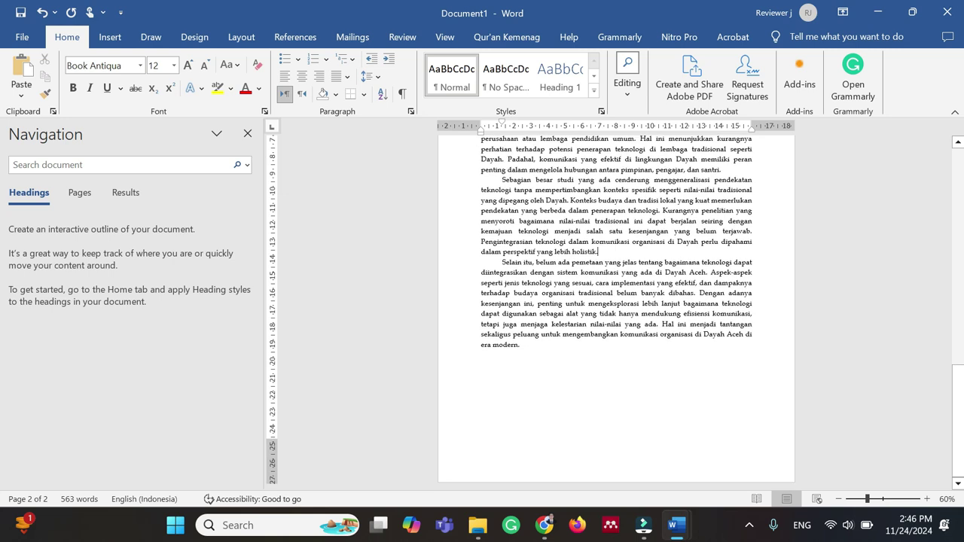
Copy the alternative SINTA 2 "How and why? should we fill the gap?" prompt below "Atau boleh juga pakai keyword ini:" from Keyword AI into the ChatGPT message
mouse_move(680, 527)
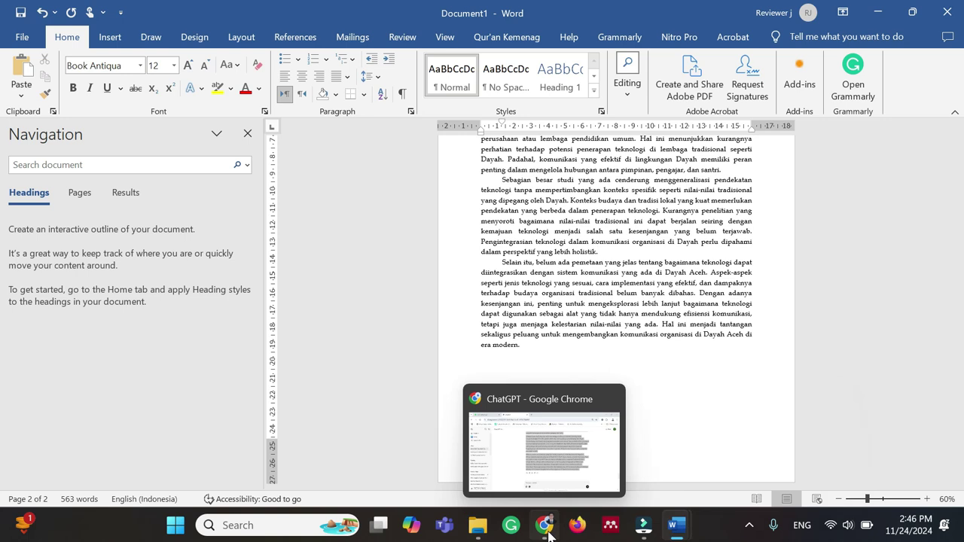
mouse_move(678, 535)
click(587, 451)
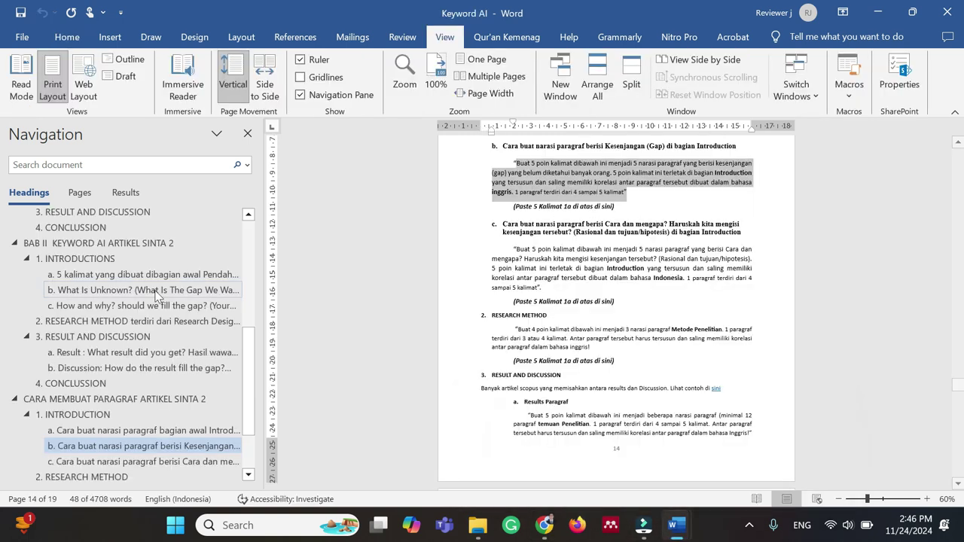
click(106, 307)
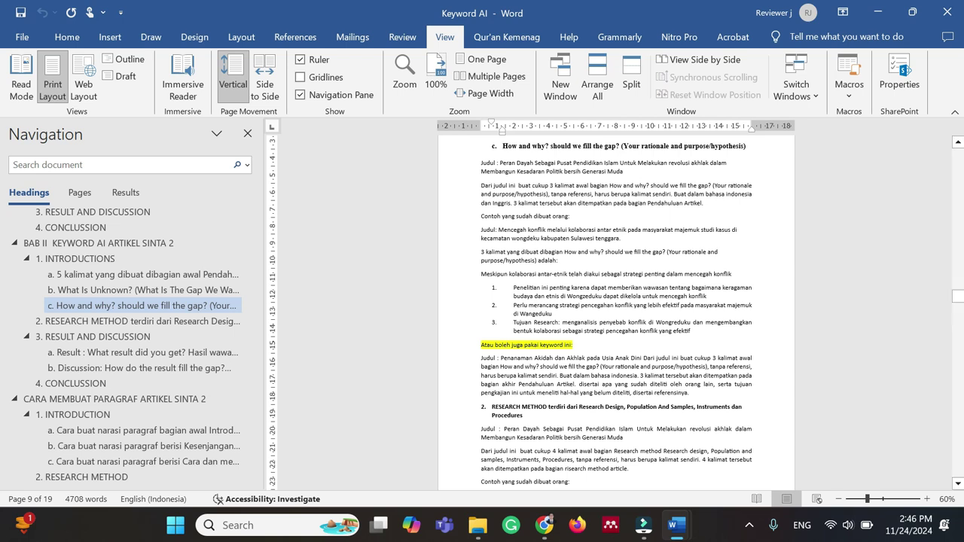
drag(479, 165, 479, 331)
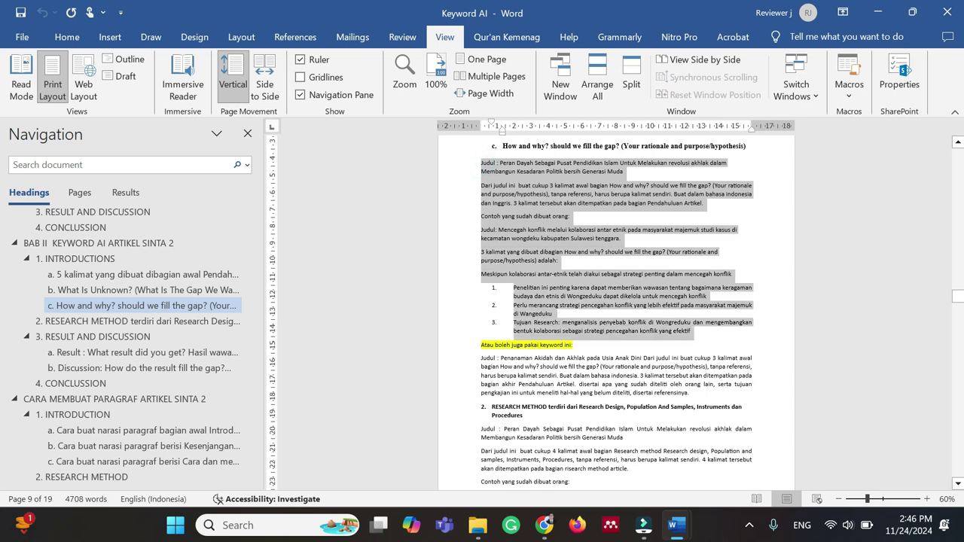
click(690, 333)
drag(480, 357, 693, 395)
key(ctrl+c)
ctrl+scroll(645, 402, up, 2)
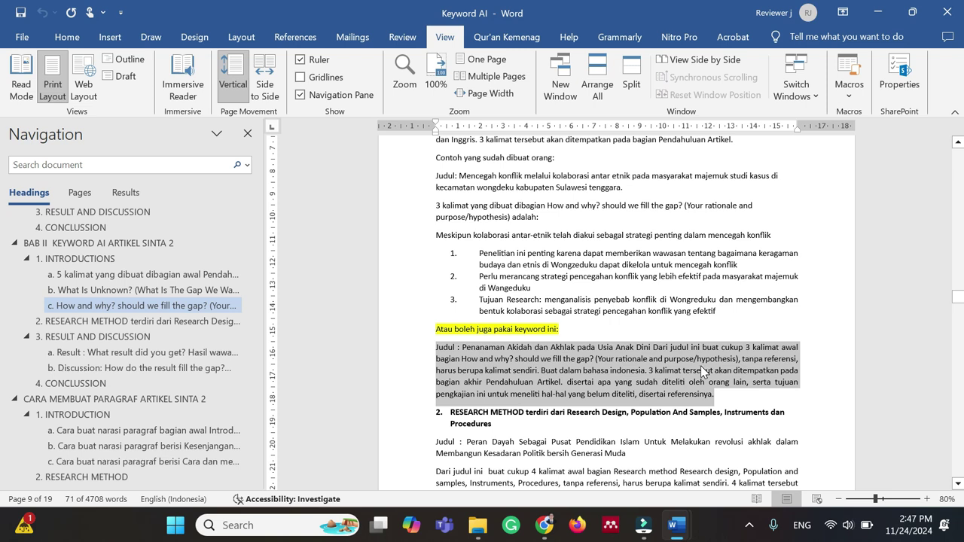
click(544, 525)
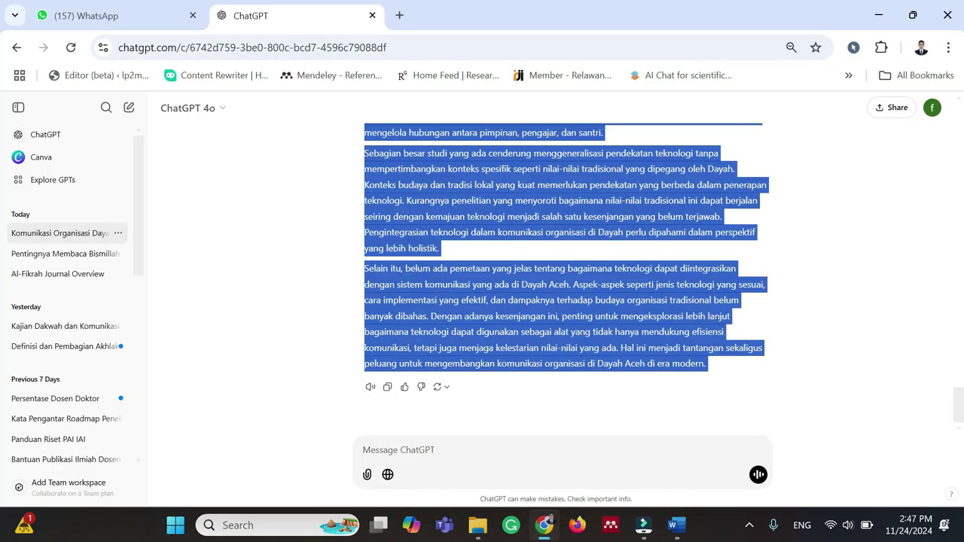
click(363, 449)
key(ctrl+v)
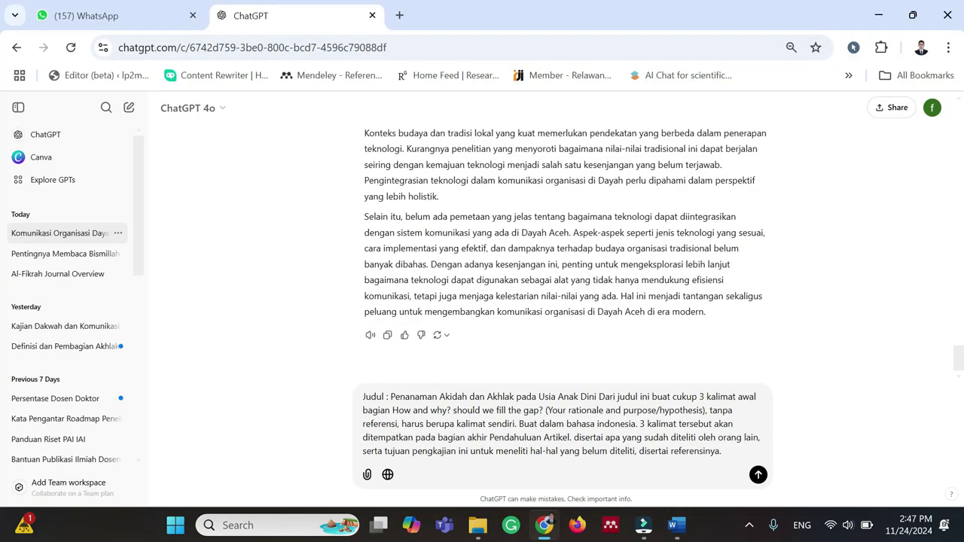
Remove "tanpa referensi," from the pasted prompt and send it
click(704, 424)
key(Down)
key(Up)
key(Up)
key(Up)
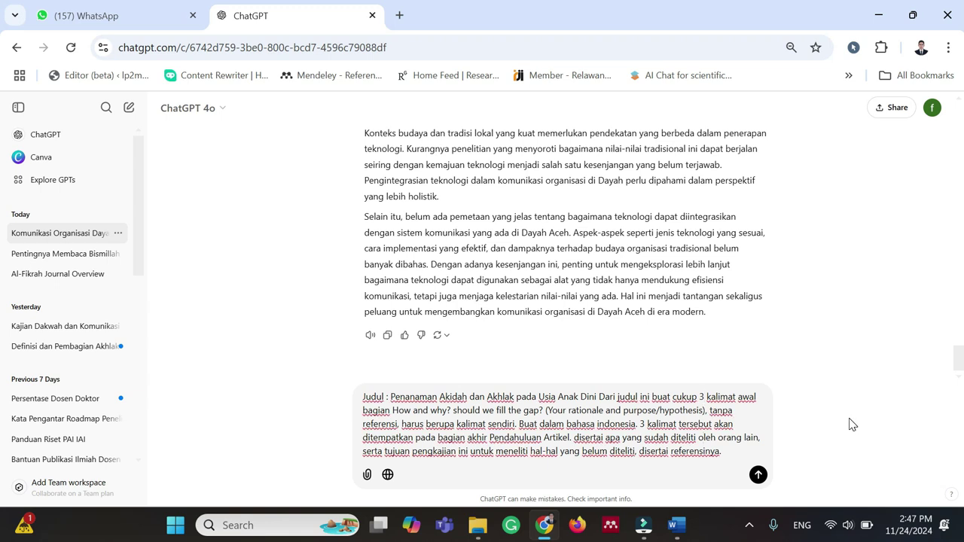
key(Left)
key(Left)
key(Left)
key(Left)
key(Left)
key(Left)
key(Left)
key(Left)
key(Left)
key(Left)
key(Left)
key(Left)
key(Left)
key(Left)
key(Left)
key(Left)
key(Left)
key(Left)
key(Left)
key(Left)
key(Left)
key(Left)
key(Left)
key(Left)
key(Left)
key(Left)
key(Left)
key(Left)
key(Left)
key(Left)
key(Left)
key(Left)
key(Left)
key(Left)
key(Left)
key(Left)
key(Left)
key(Left)
key(Left)
key(Left)
key(ctrl+shift+Left)
key(ctrl+shift+Left)
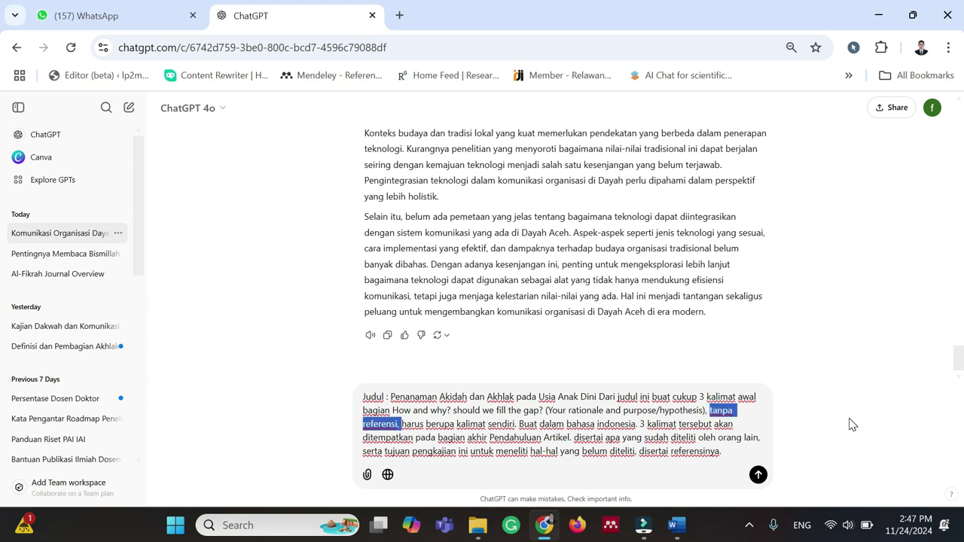
key(BackSpace)
key(ctrl+End)
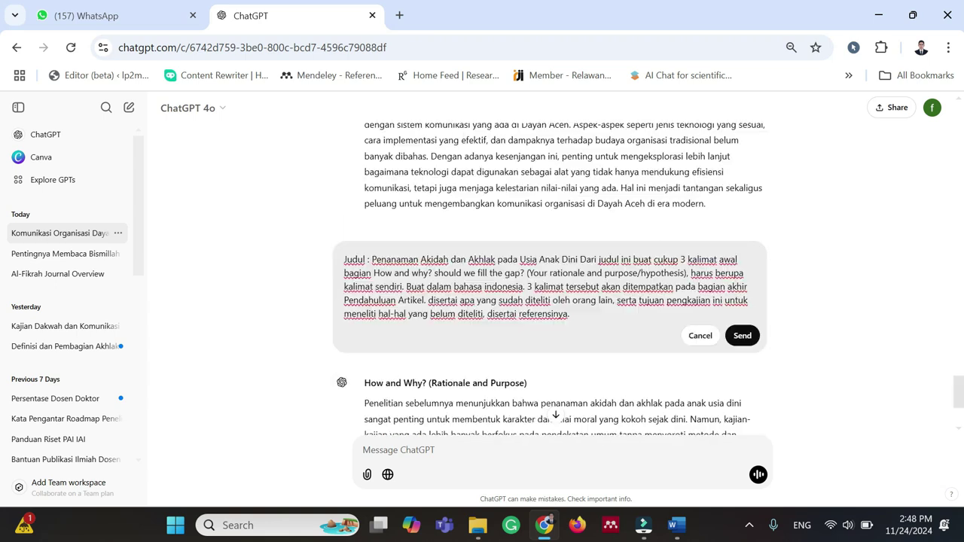
Change the sent prompt's title to "Peran Teknologi dalam Meningkatkan Efektivitas Komunikasi Organisasi di Dayah Aceh.", start "Dari judul ini" on a new line, and resend it
drag(372, 259, 579, 259)
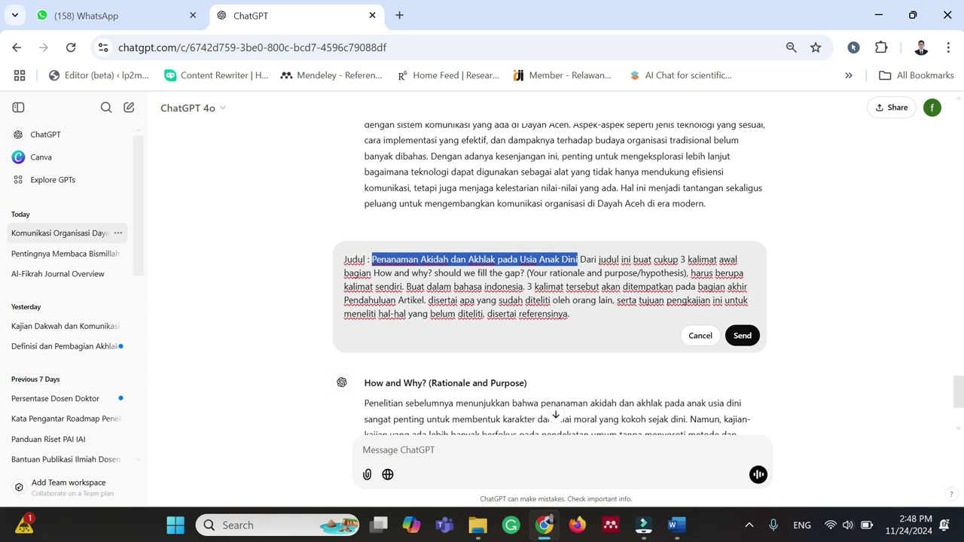
text(Peran Teknologi dalam Meningkatkan Efektivitas Komunikasi Organisasi di Dayah Aceh)
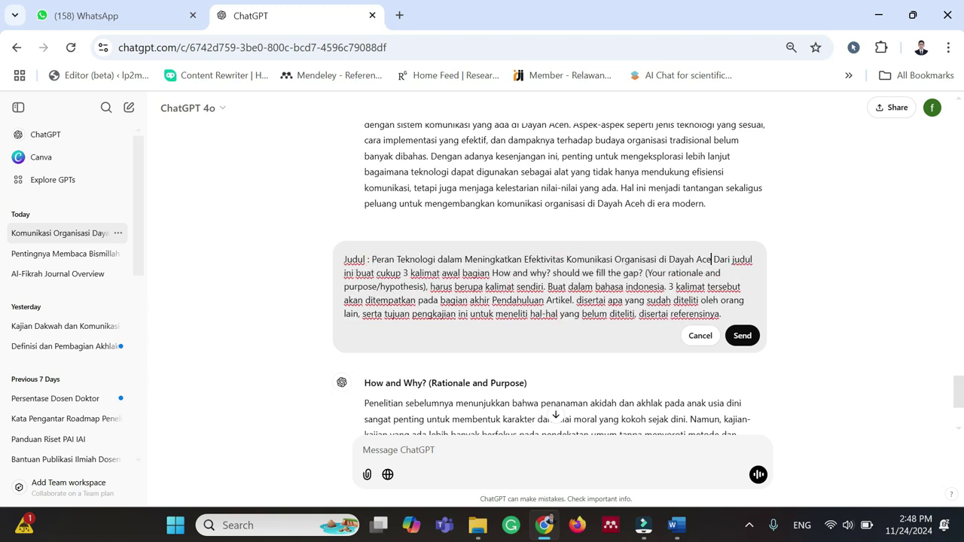
text(.)
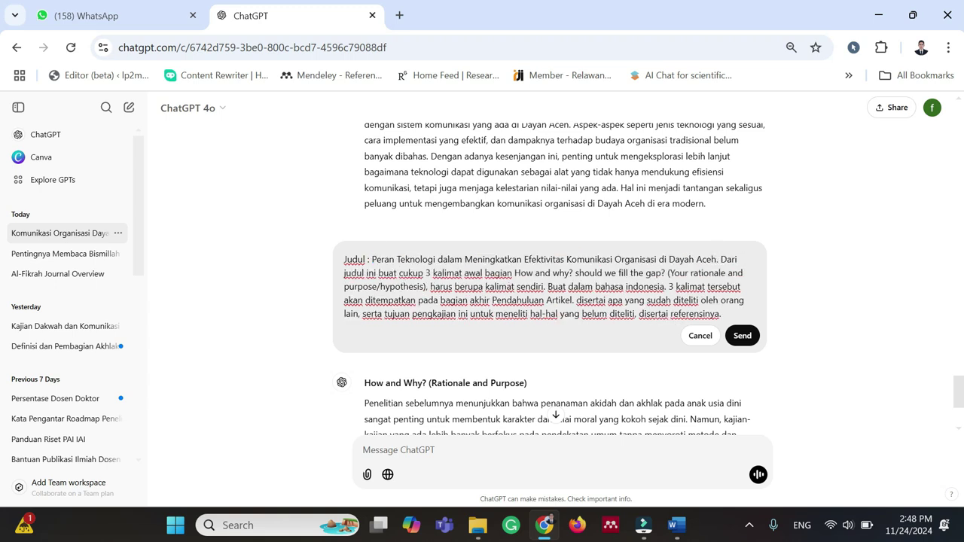
key(Return)
key(Delete)
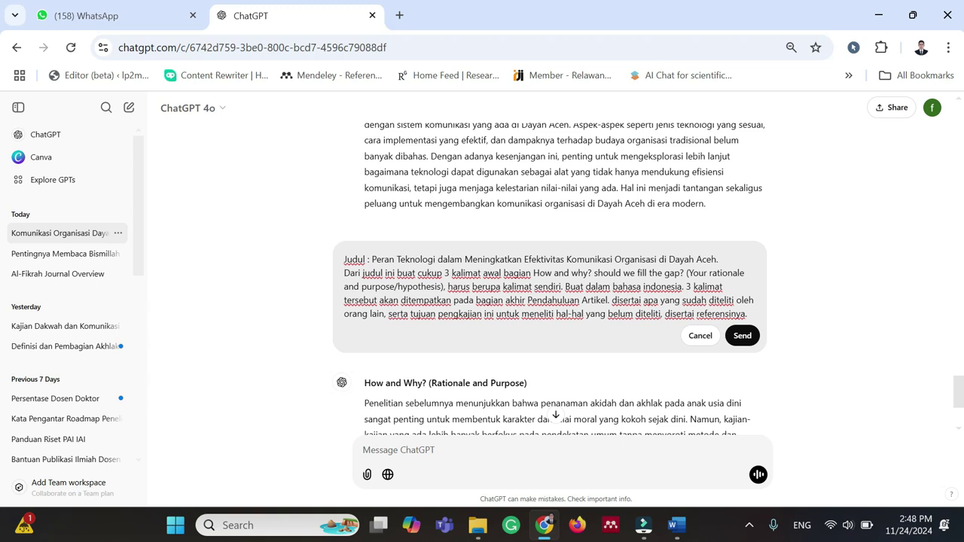
click(742, 335)
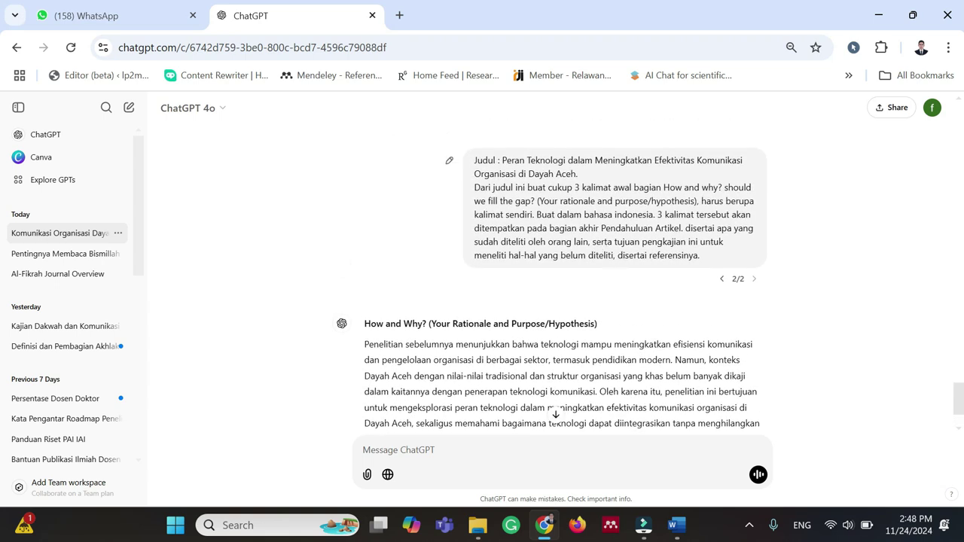
Check the generated "How and Why?" answer against the prompt, examining its previous-research, gap and purpose sentences
drag(575, 188, 723, 201)
scroll(482, 317, down, 1)
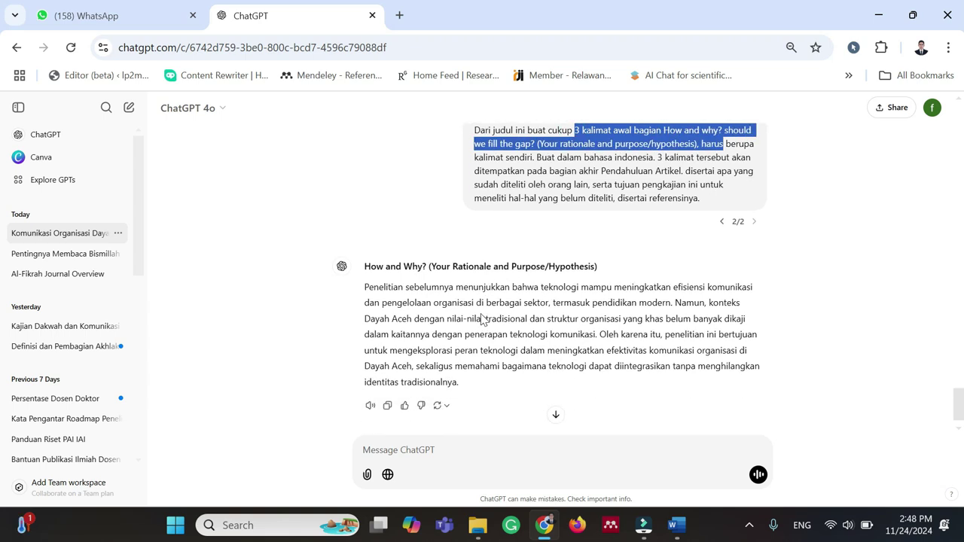
drag(364, 268, 598, 316)
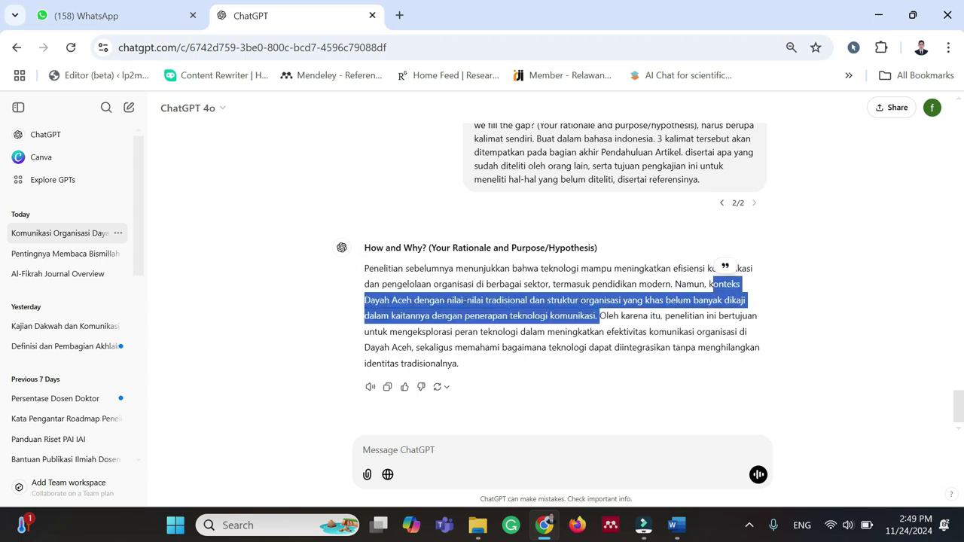
drag(718, 316, 457, 363)
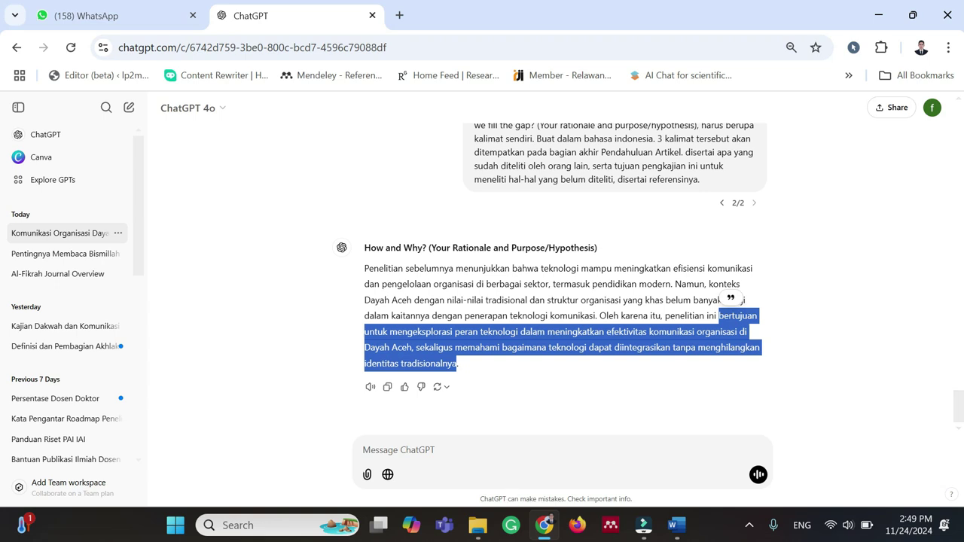
Copy the SINTA 2 paragraph prompt "Buat 5 poin kalimat dibawah ini menjadi 5 narasi paragraf" for "Cara dan mengapa?" from Keyword AI into the ChatGPT message
click(363, 450)
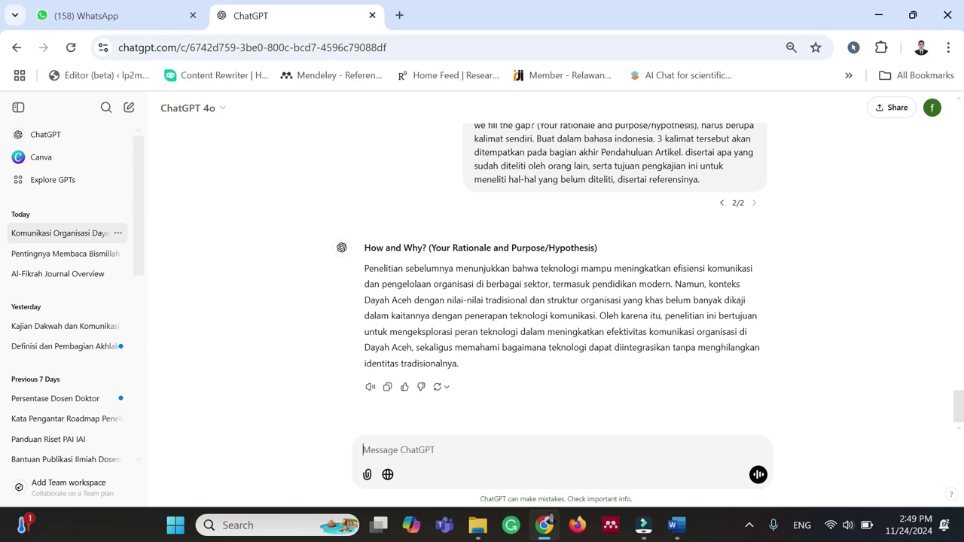
mouse_move(681, 536)
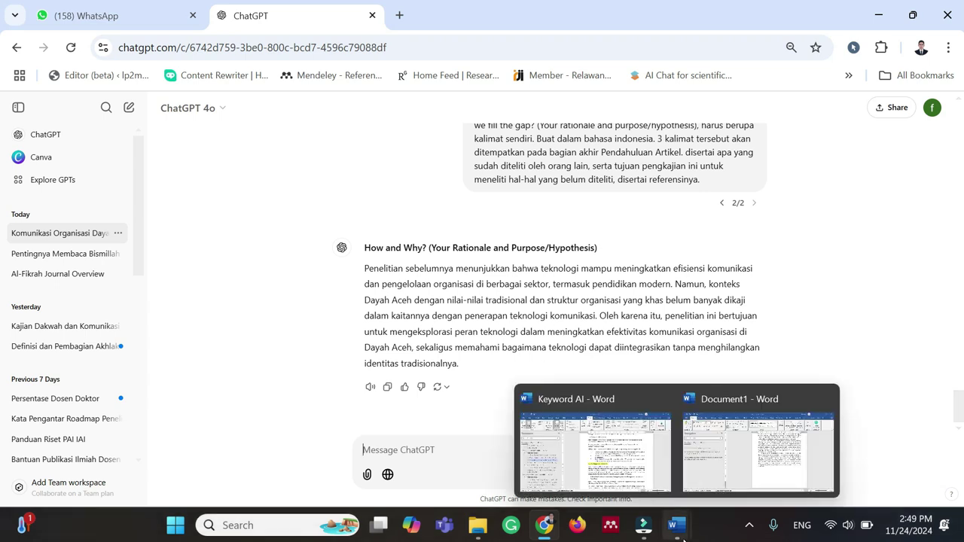
click(643, 479)
scroll(104, 364, down, 2)
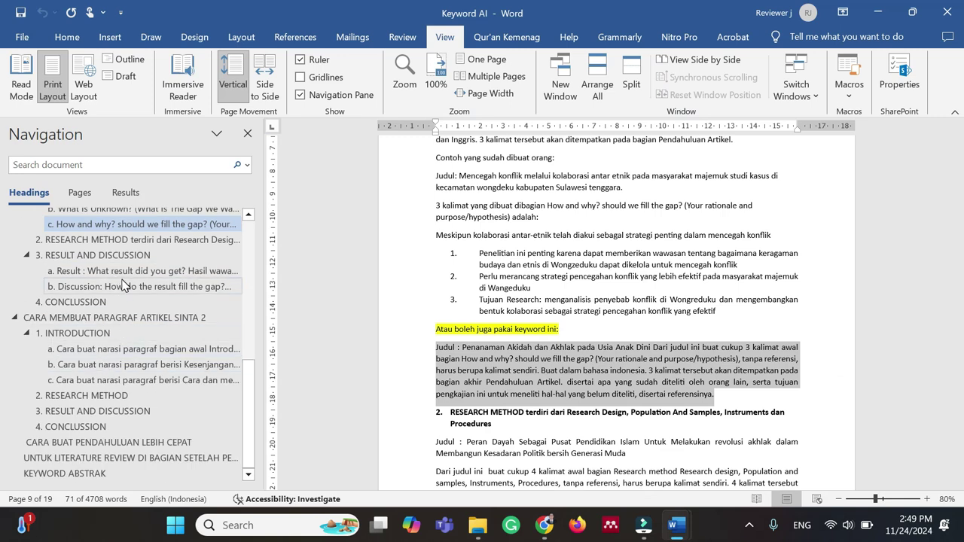
click(138, 381)
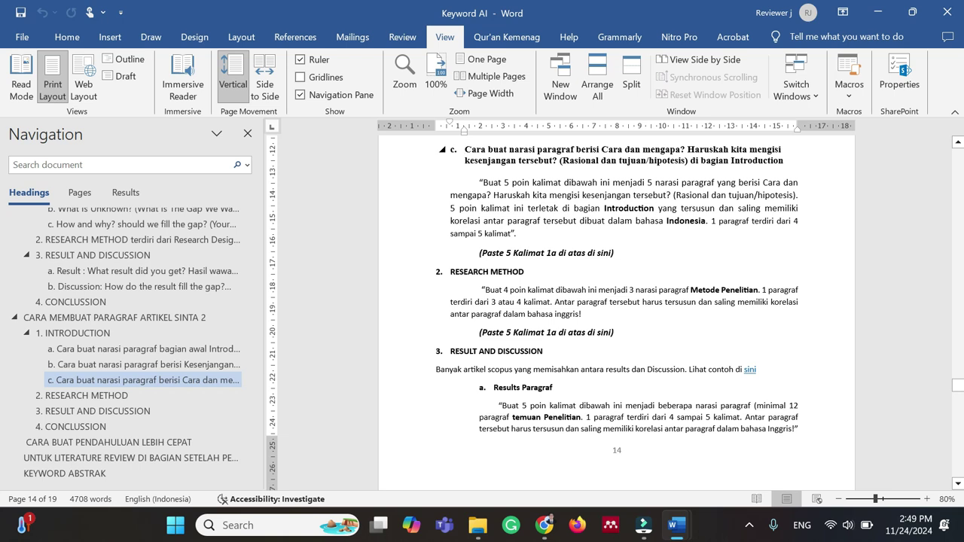
drag(483, 183, 512, 234)
key(ctrl+c)
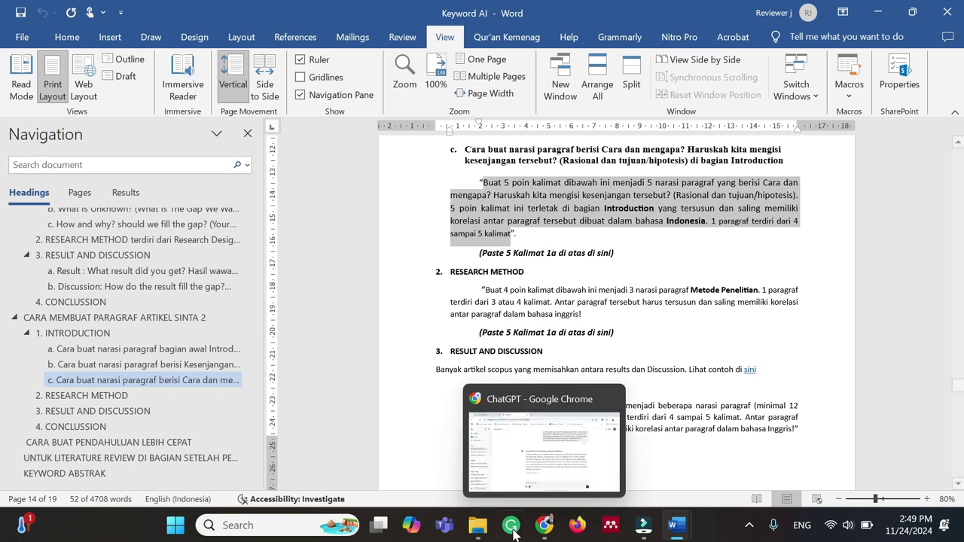
click(543, 525)
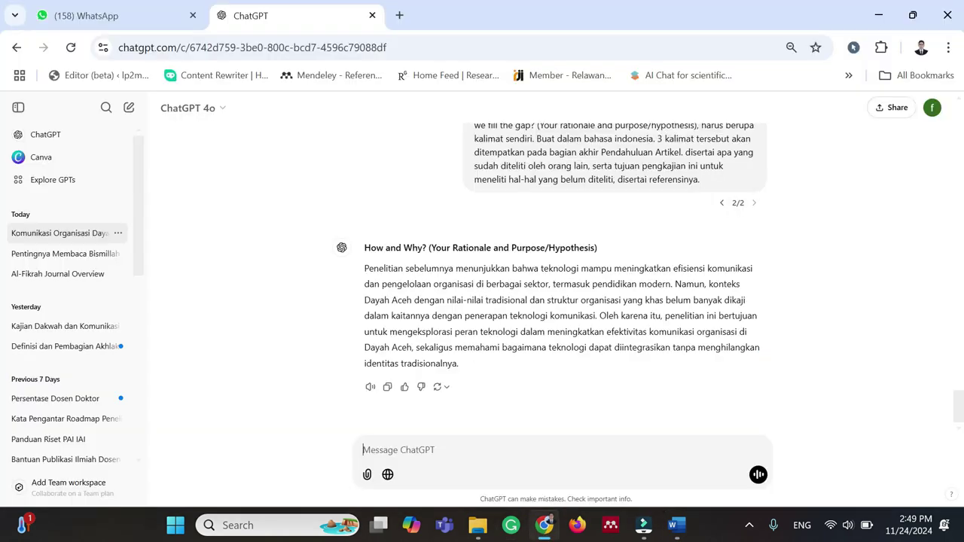
key(ctrl+v)
Replace "dibawah" with "di atas" in the pasted paragraph prompt and send it
double_click(458, 410)
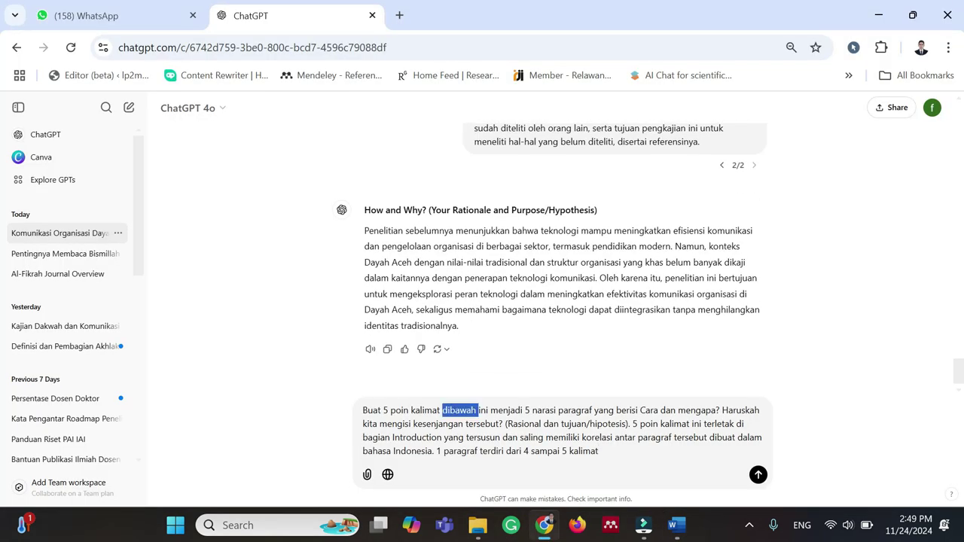
text(di atas)
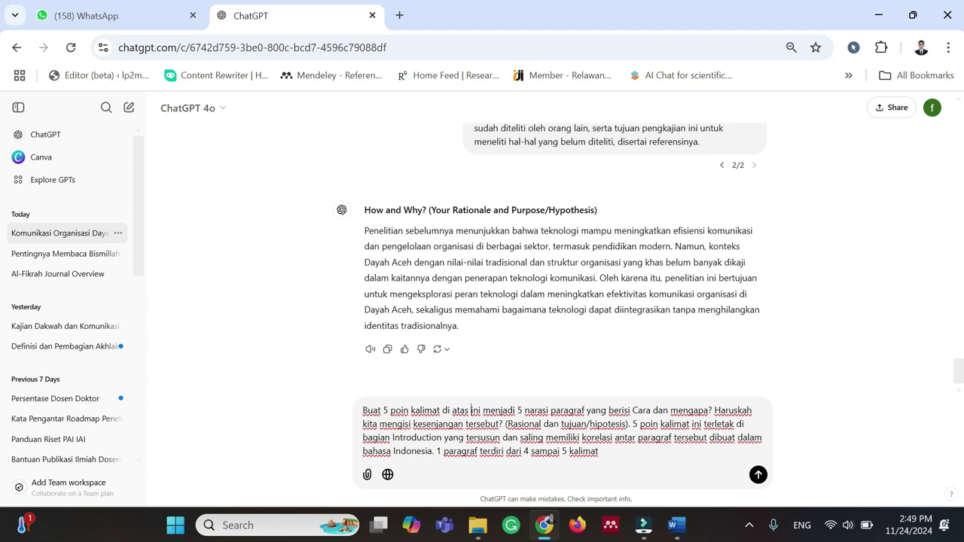
click(758, 475)
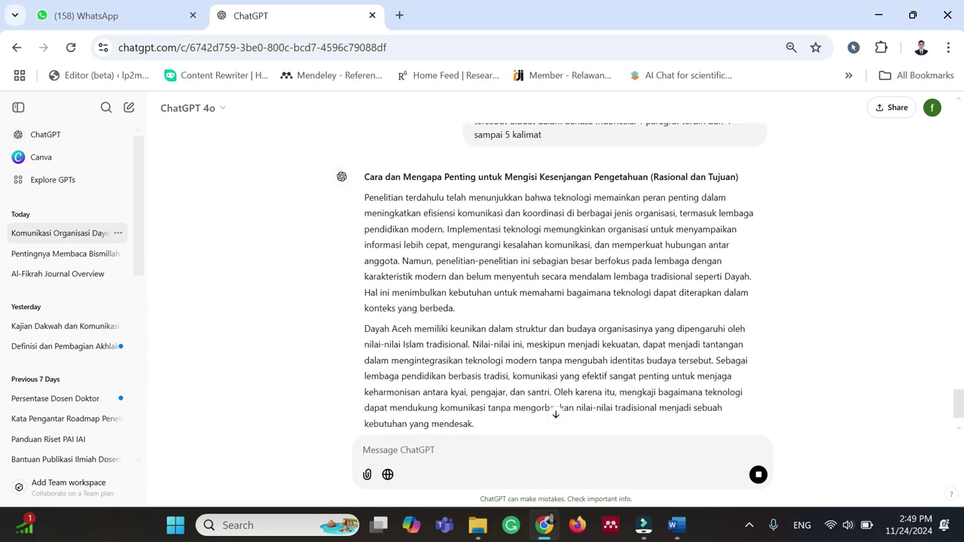
Copy the five generated rationale paragraphs, without their heading, into Document1 on a new line after the last paragraph, pasting text only
click(554, 413)
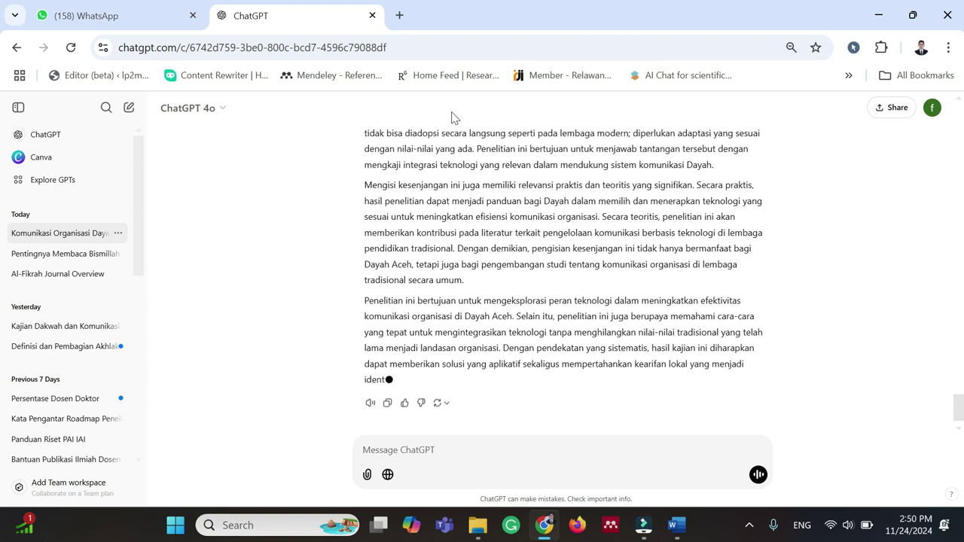
scroll(563, 271, up, 2)
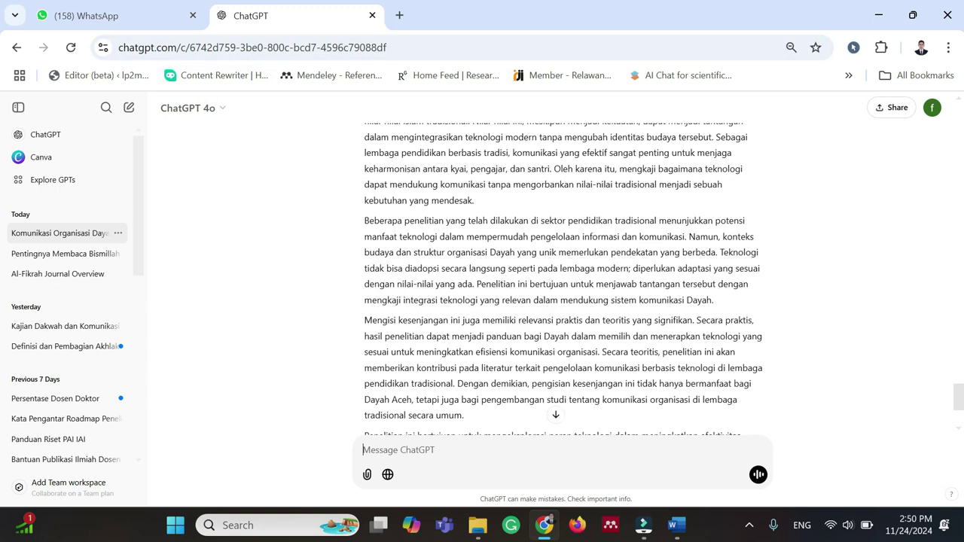
scroll(631, 343, up, 2)
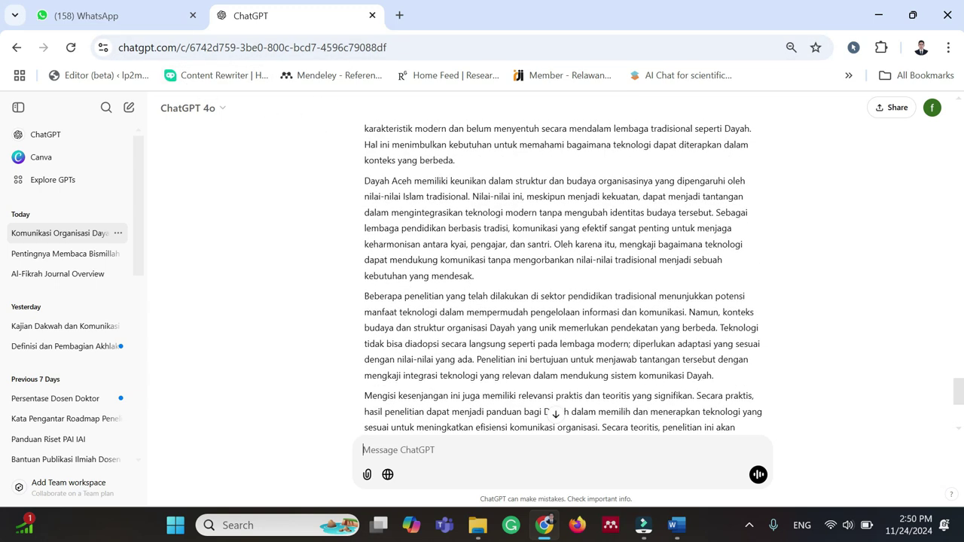
scroll(557, 279, up, 1)
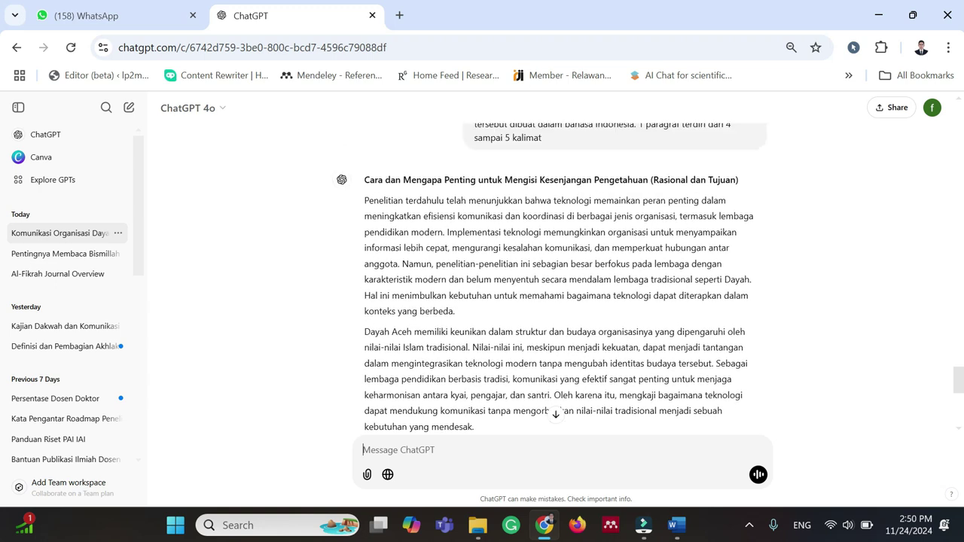
drag(365, 200, 504, 365)
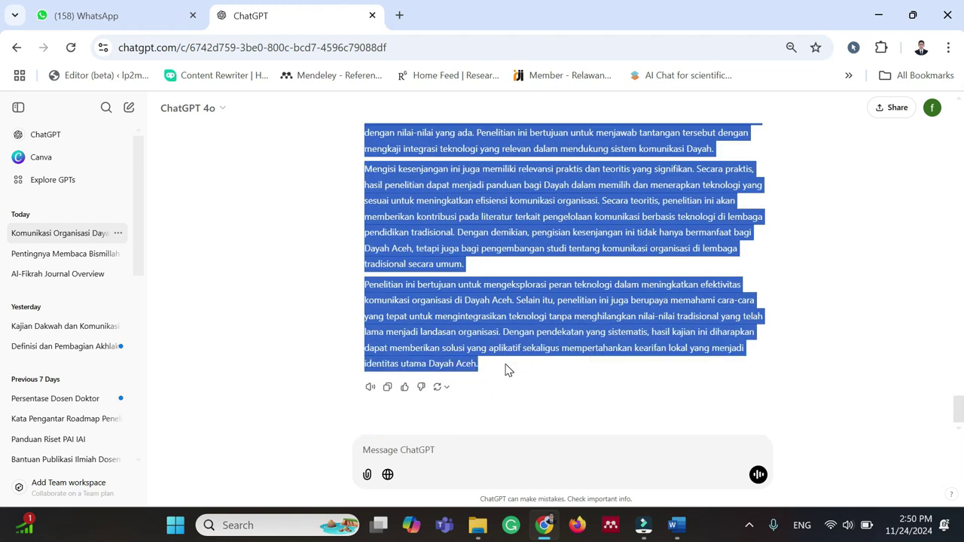
mouse_move(676, 525)
click(761, 452)
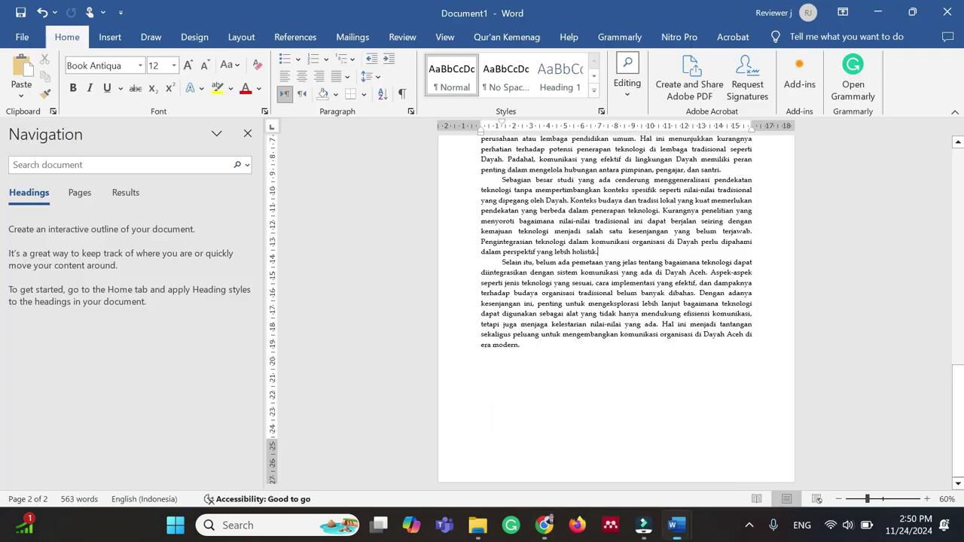
click(554, 348)
key(Return)
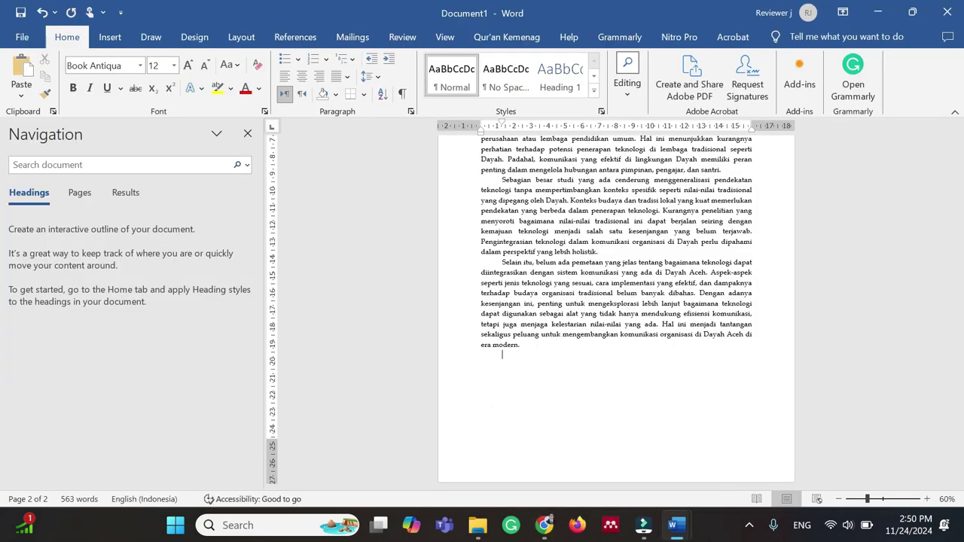
click(21, 94)
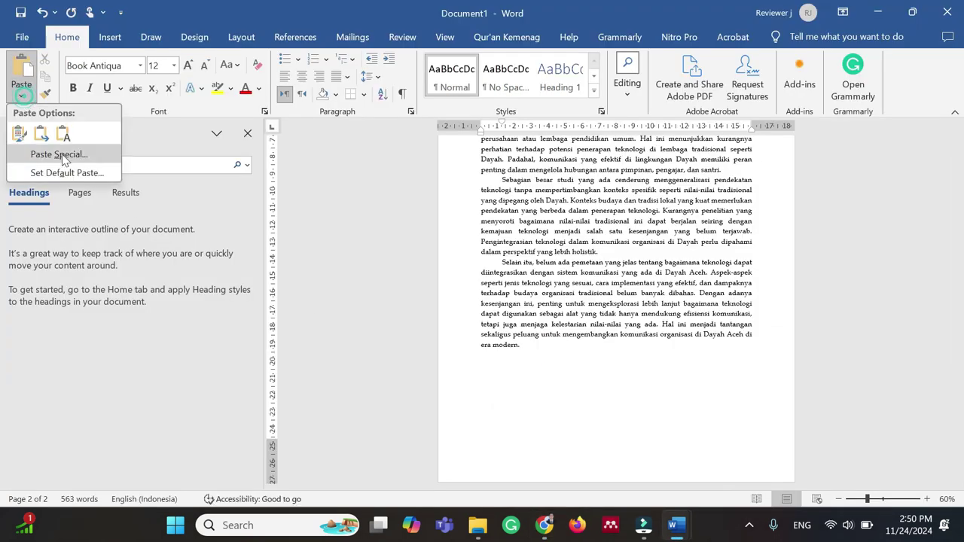
click(63, 133)
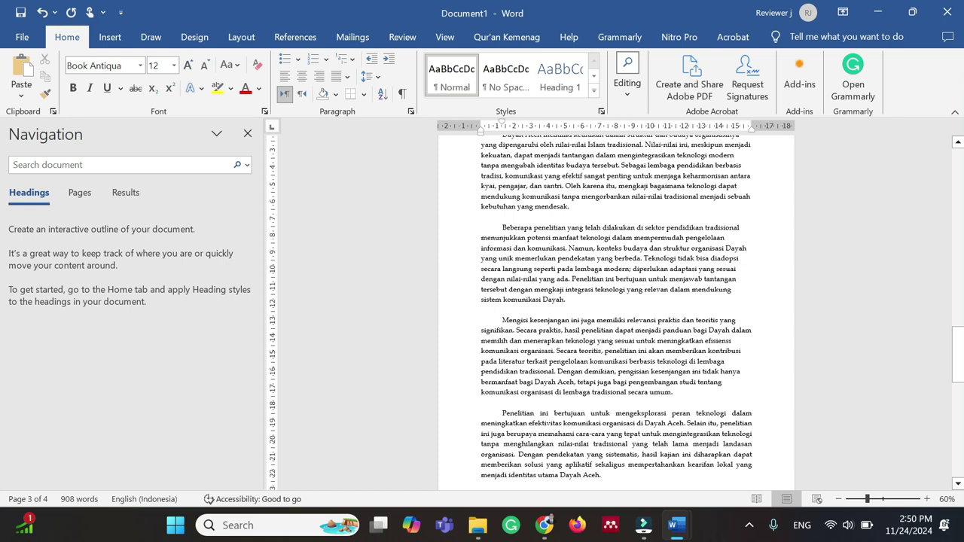
Justify the newly pasted rationale paragraphs and remove the blank lines between them
key(ctrl+shift+Up)
key(ctrl+shift+Up)
key(ctrl+shift+Up)
key(ctrl+shift+Up)
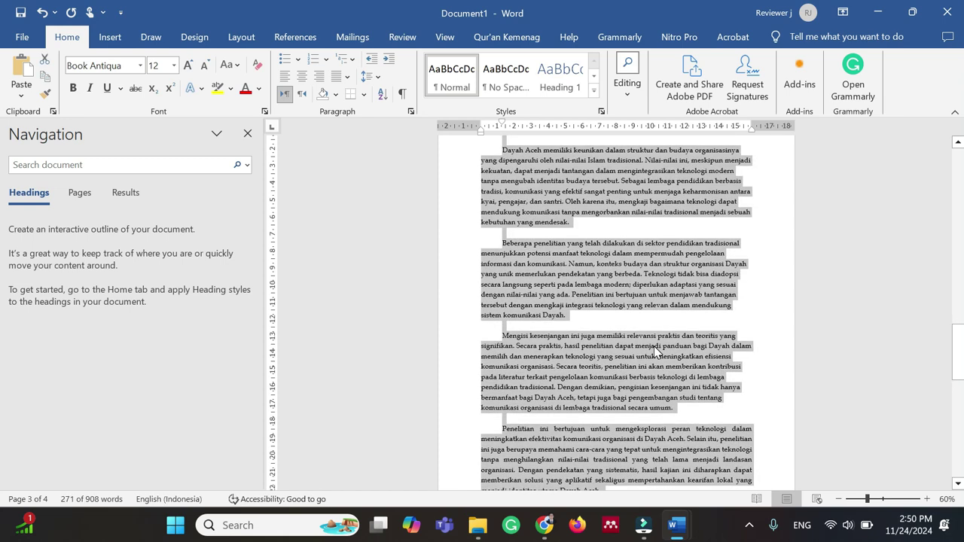
scroll(657, 351, up, 2)
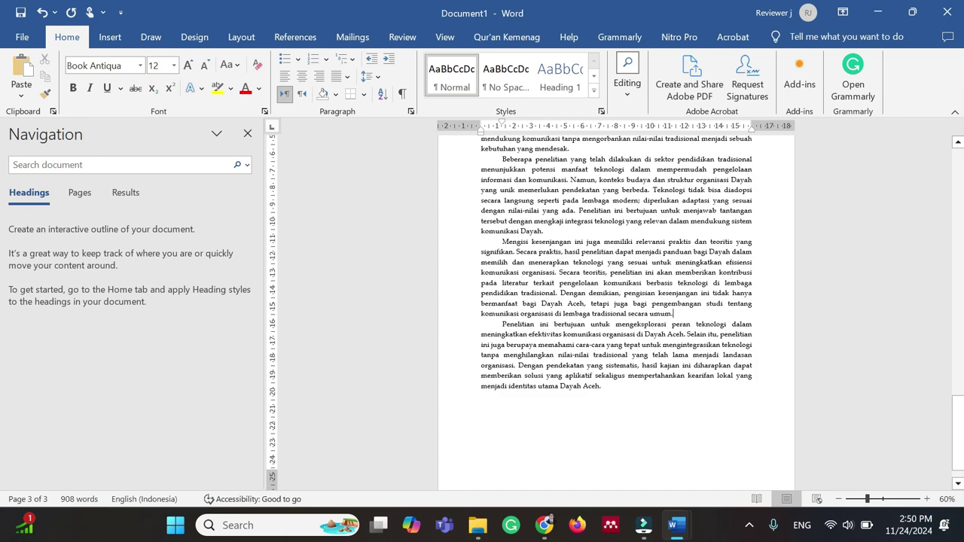
Review the assembled article from its title through the PENDAHULUAN paragraphs to the end of the document
scroll(616, 312, up, 10)
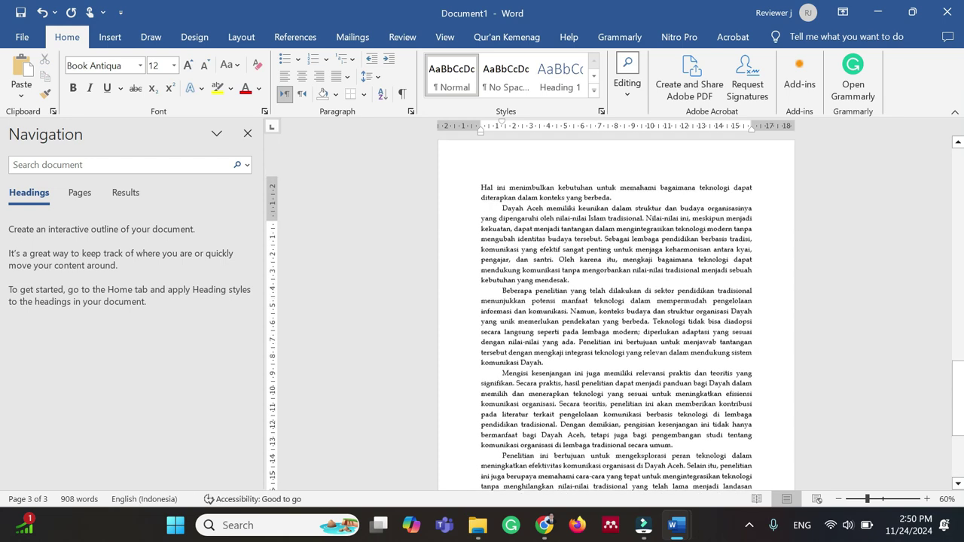
scroll(616, 312, up, 5)
scroll(616, 316, up, 15)
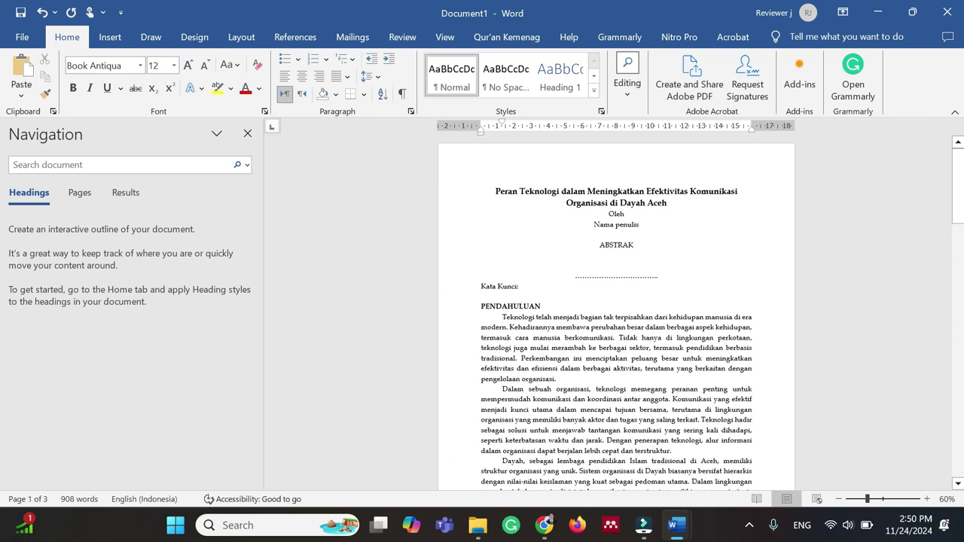
scroll(616, 316, down, 6)
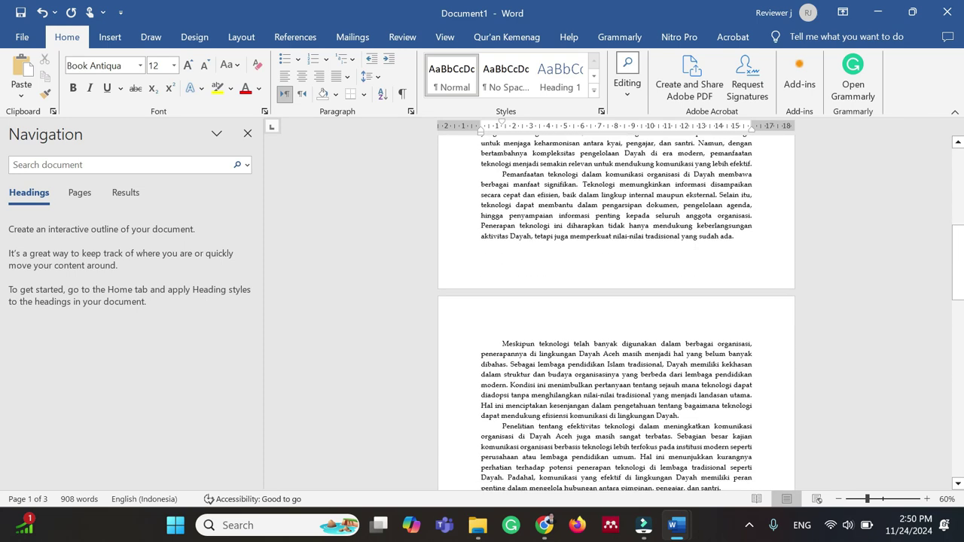
scroll(616, 237, down, 6)
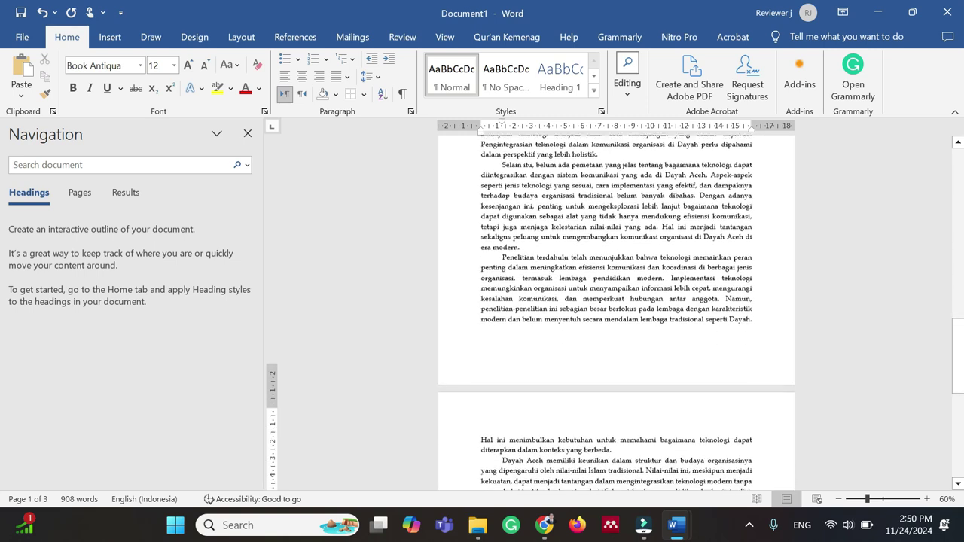
scroll(616, 237, down, 6)
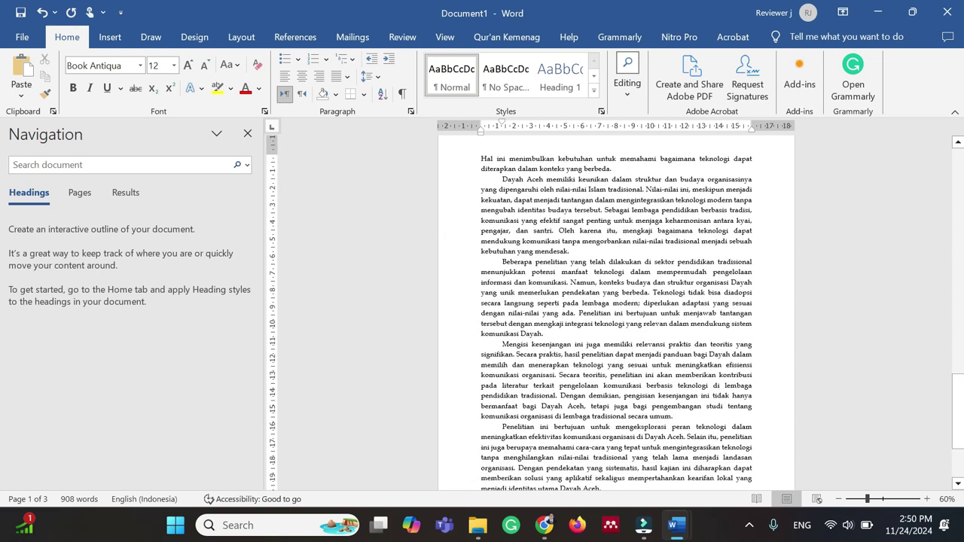
scroll(616, 237, down, 1)
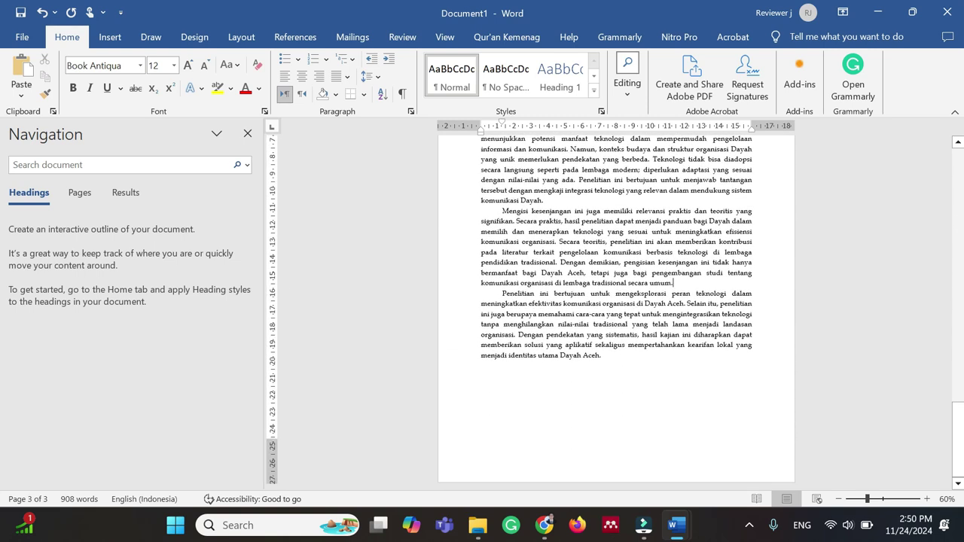
Add the bold heading "METODE KAJIAN" without indent, one blank line below the last introduction paragraph
click(616, 357)
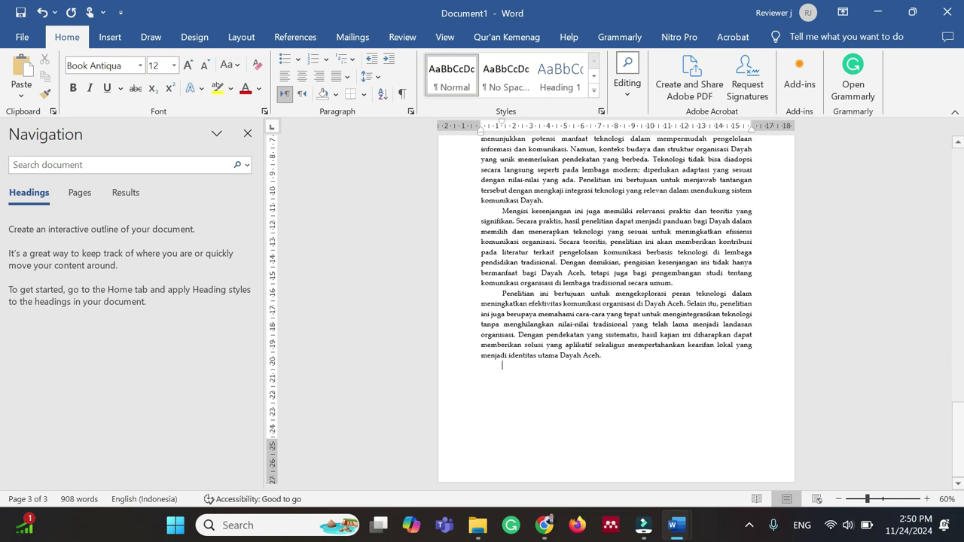
key(Down)
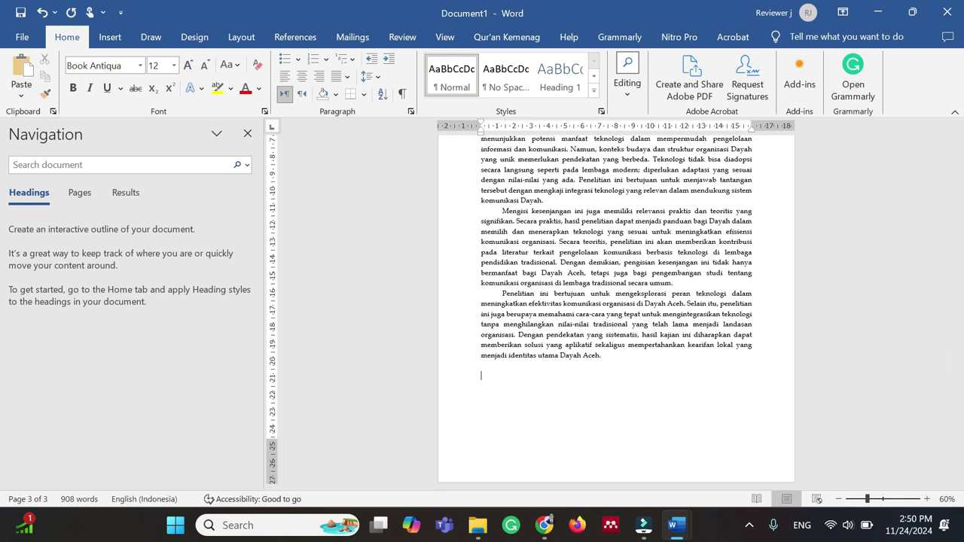
text(METODE KAJIAN)
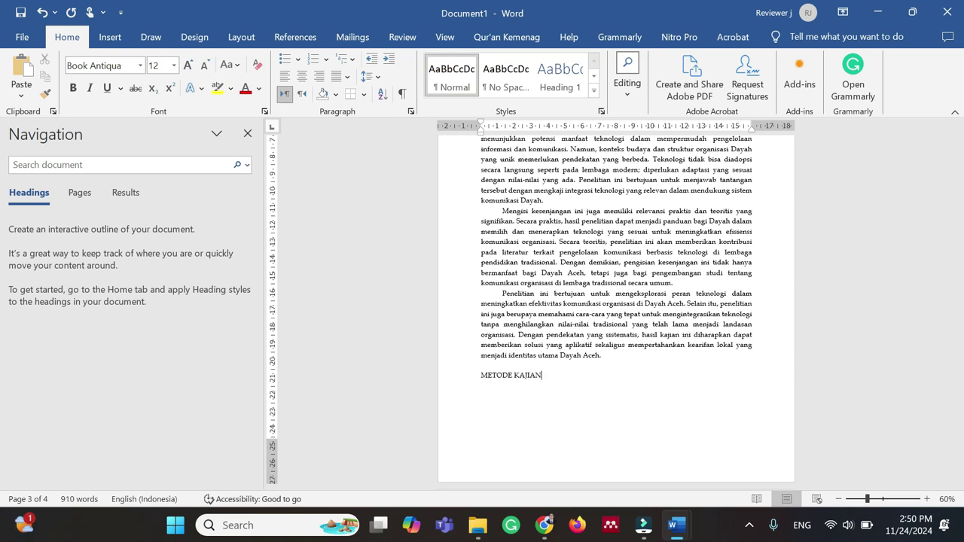
key(shift+Home)
key(ctrl+b)
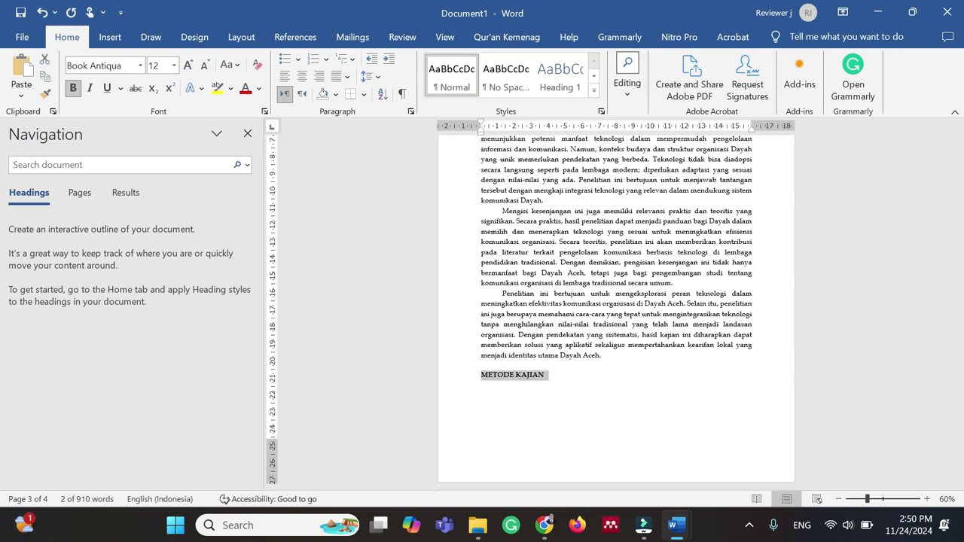
click(562, 379)
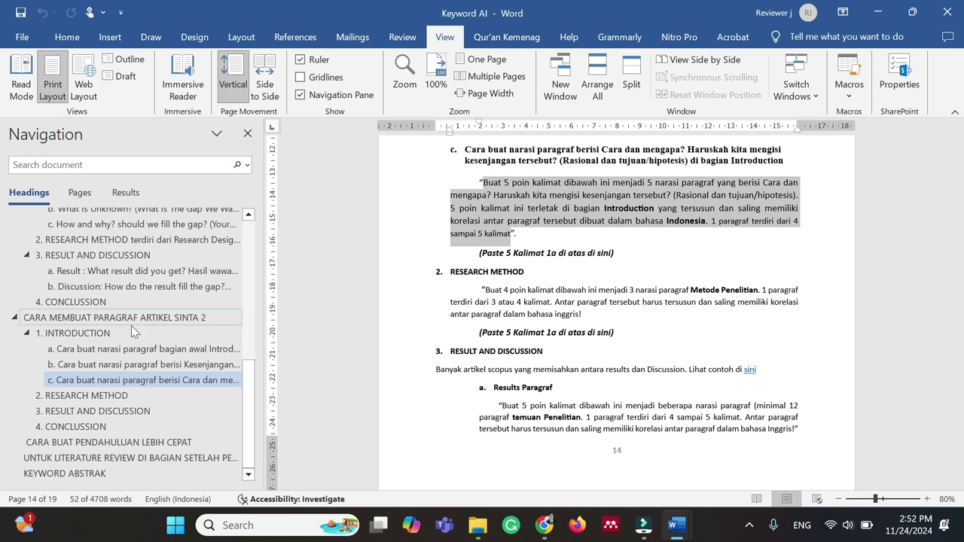
Copy the Library Research "Metode Kajian" prompt, up to "bahasa indonesia", from the BAB II RESEARCH METHOD section into the ChatGPT message
scroll(98, 311, up, 1)
scroll(98, 311, up, 2)
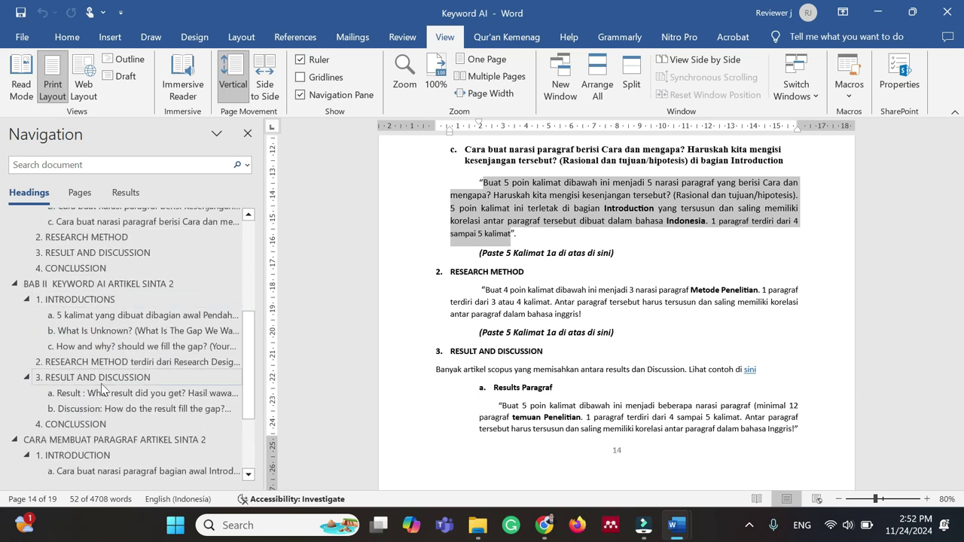
click(138, 362)
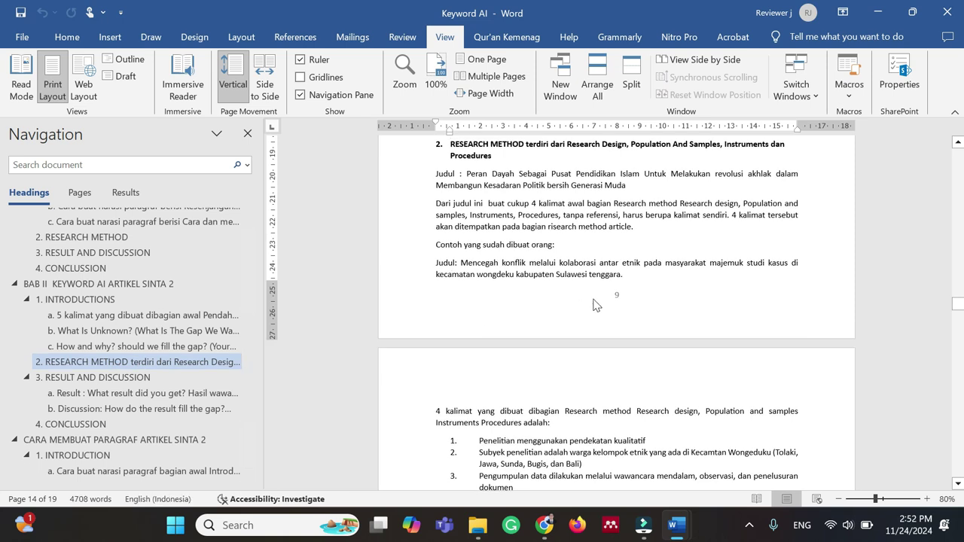
scroll(690, 281, down, 5)
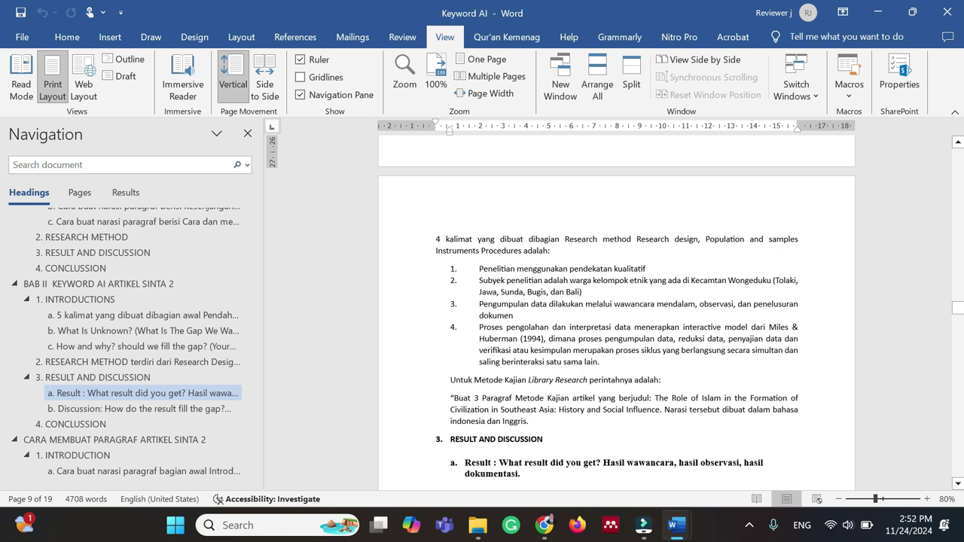
drag(611, 362, 450, 154)
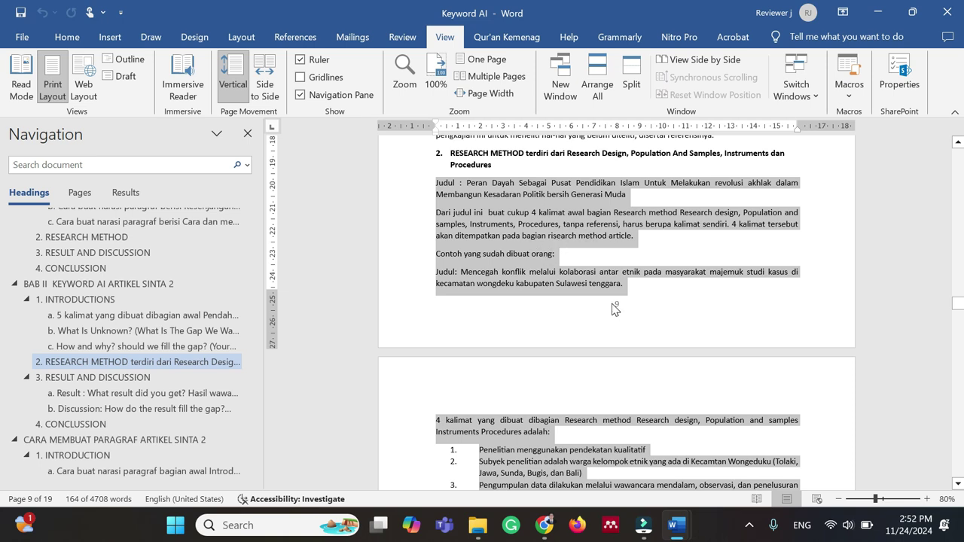
scroll(615, 309, down, 7)
click(536, 319)
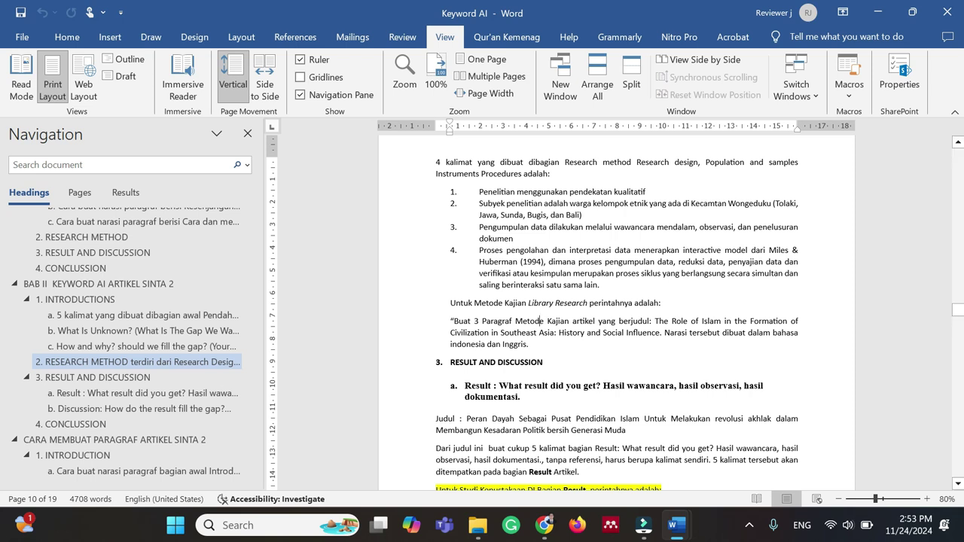
drag(453, 322, 487, 353)
key(ctrl+c)
click(543, 525)
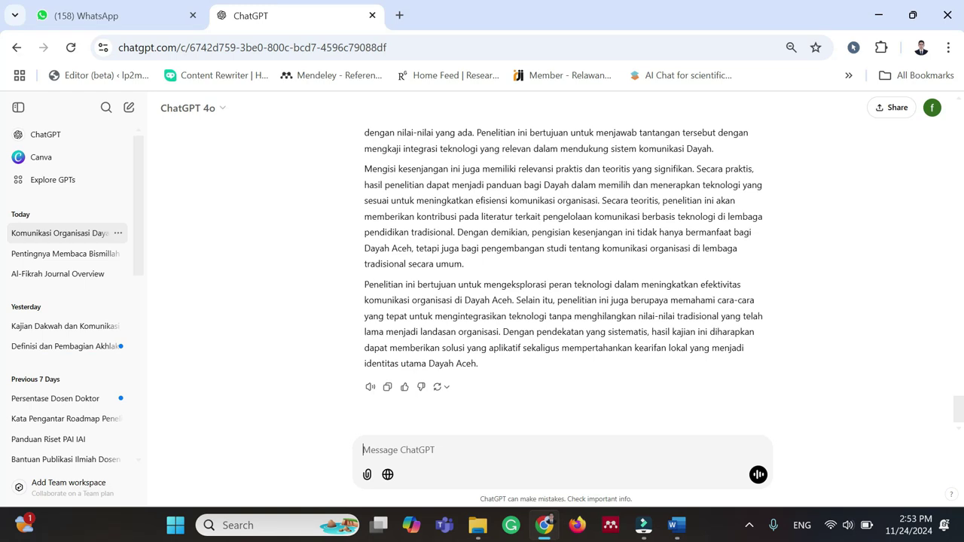
key(ctrl+v)
Replace the prompt's article title with "Peran Teknologi dalam Meningkatkan Efektivitas Komunikasi Organisasi di Dayah Aceh" and send it
scroll(557, 264, up, 5)
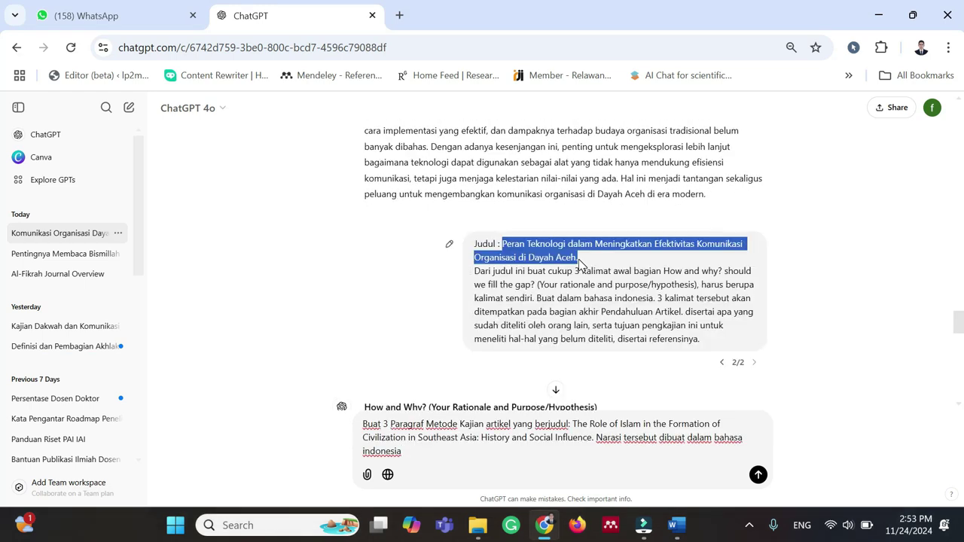
drag(572, 423, 591, 438)
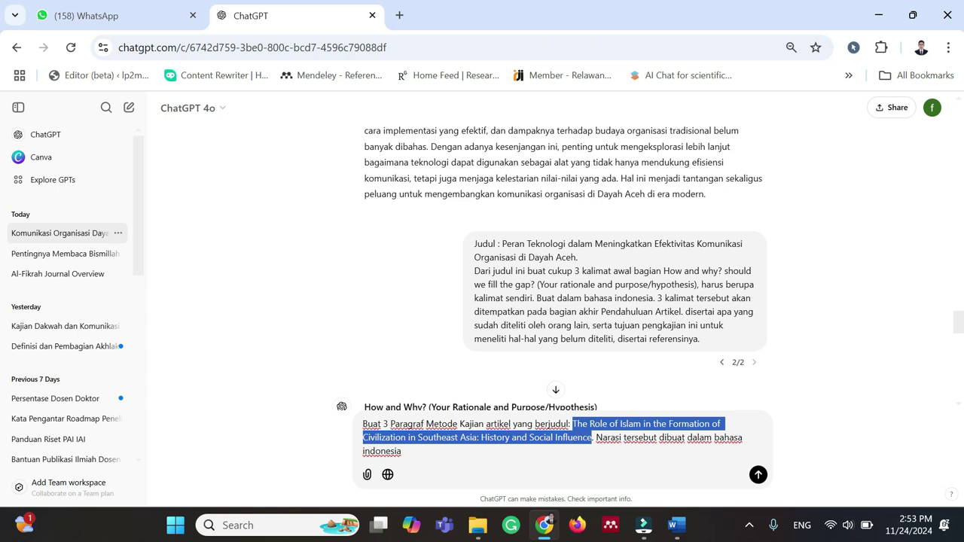
text(Peran Teknologi dalam Meningkatkan Efektivitas Komunikasi Organisasi di Dayah Aceh)
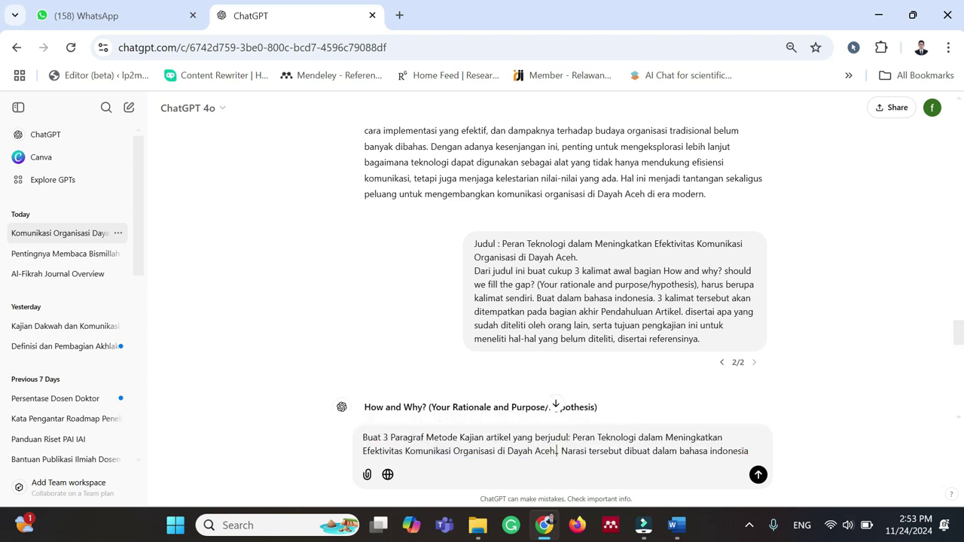
key(BackSpace)
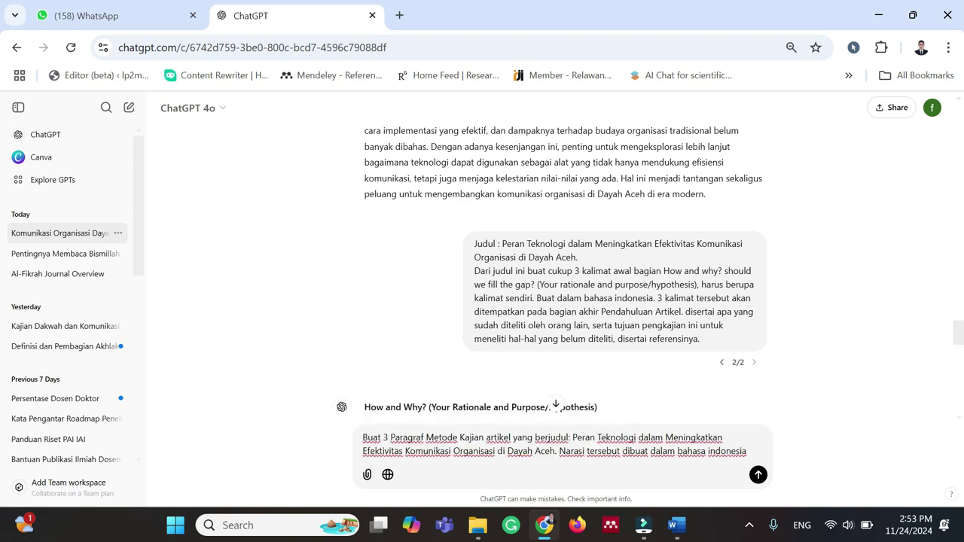
click(757, 474)
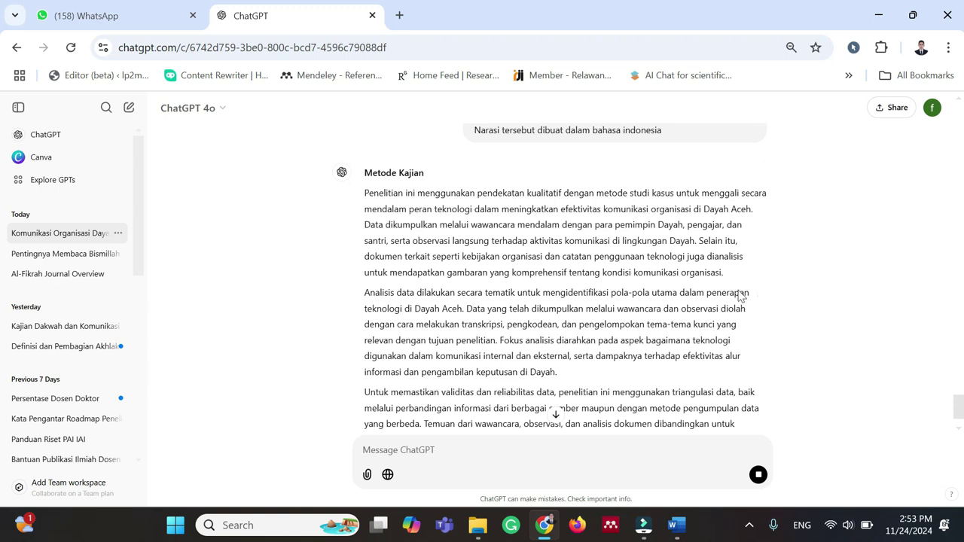
Copy the three generated Metode Kajian paragraphs, without their heading, into Artikel Sinta 2 below METODE KAJIAN, pasting text only
scroll(486, 280, up, 2)
drag(365, 219, 610, 399)
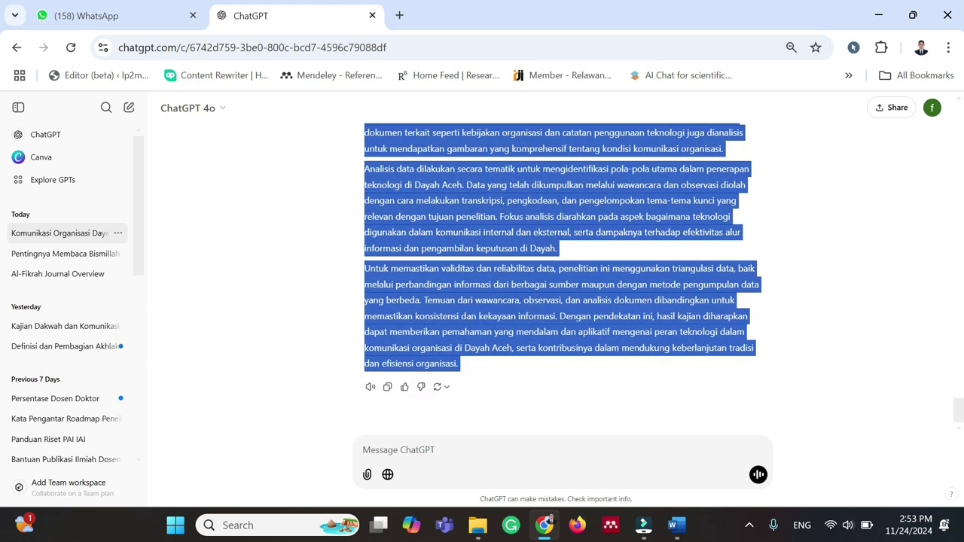
click(676, 527)
mouse_move(677, 534)
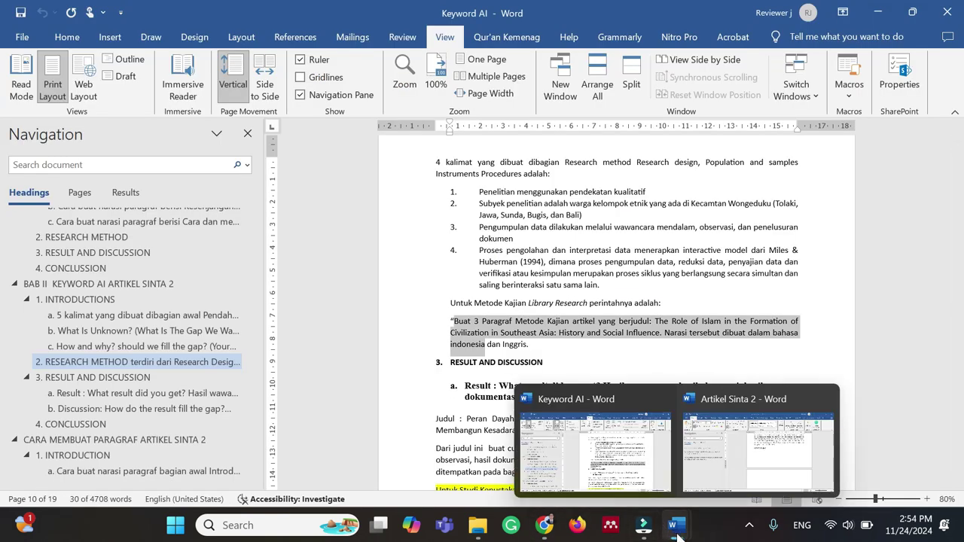
click(757, 448)
click(548, 239)
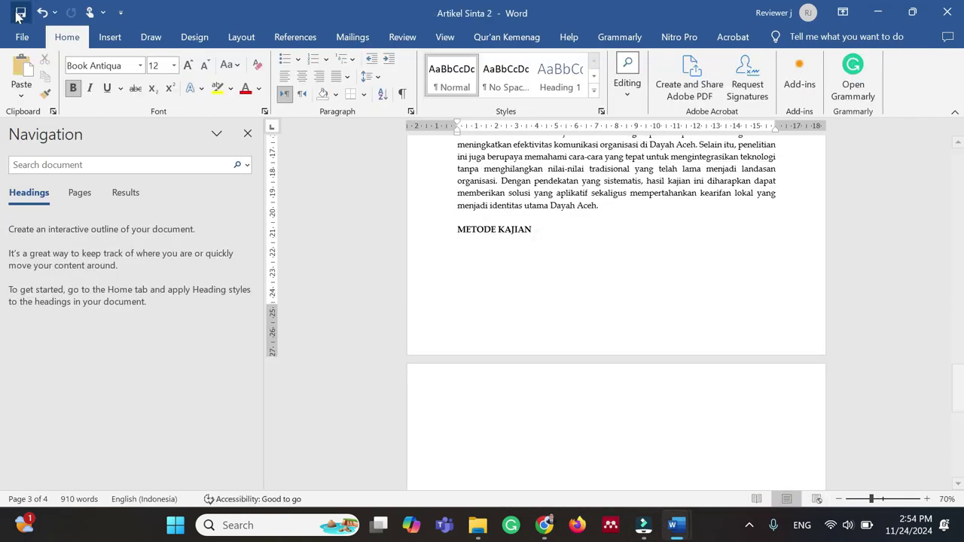
click(21, 95)
click(65, 137)
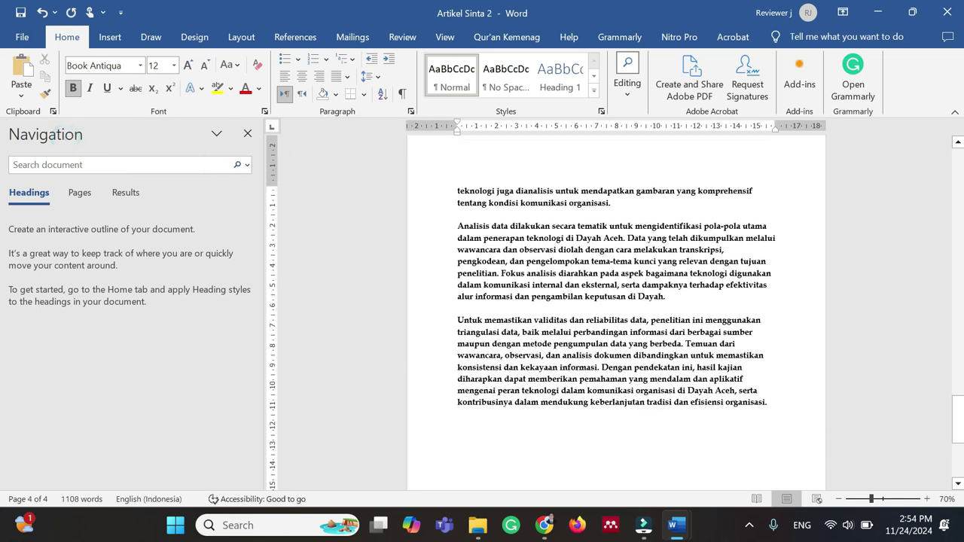
Remove the bold from the pasted method paragraphs, justify them and give them a first-line indent
key(shift+Up)
key(shift+Up)
key(shift+Up)
key(shift+Up)
key(shift+Up)
key(shift+Up)
key(shift+Up)
key(shift+Up)
key(shift+Up)
key(shift+Up)
key(shift+Up)
key(shift+Up)
key(shift+Up)
key(shift+Up)
key(shift+Up)
key(shift+Up)
key(shift+Up)
key(shift+Up)
key(shift+Up)
key(shift+Up)
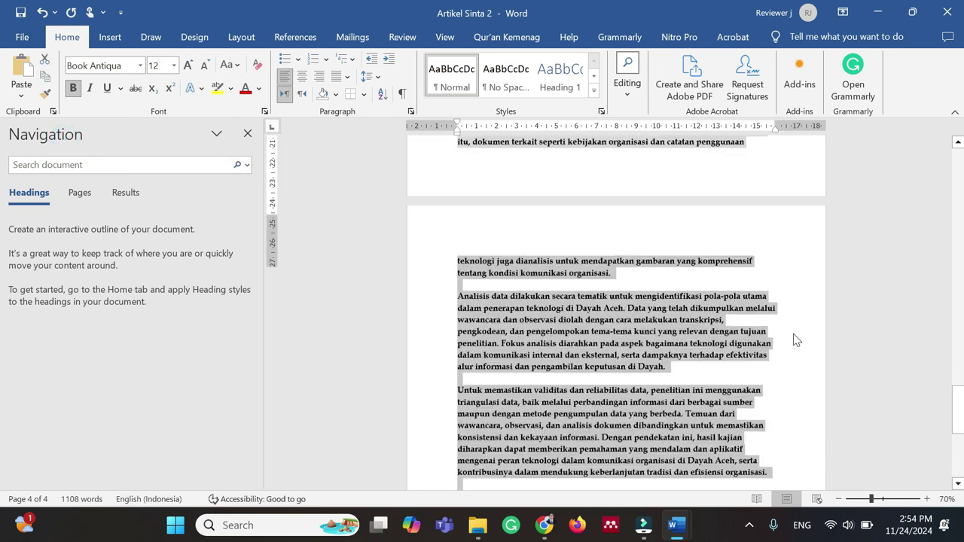
key(shift+Down)
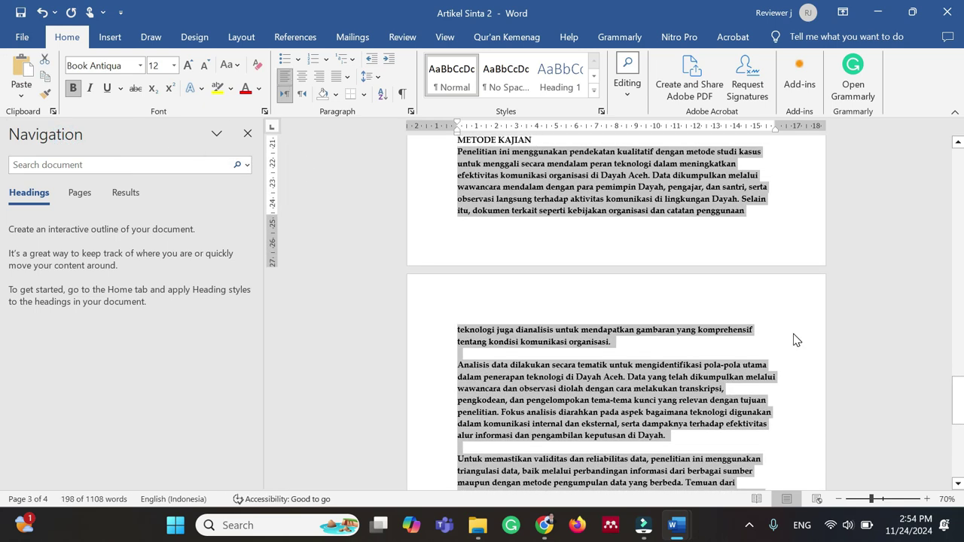
key(ctrl+b)
key(ctrl+j)
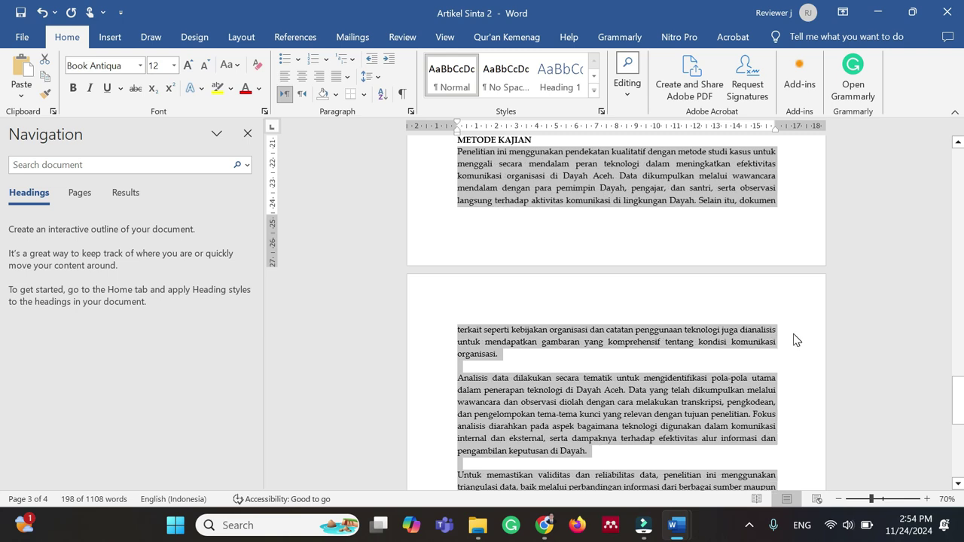
drag(457, 122, 487, 151)
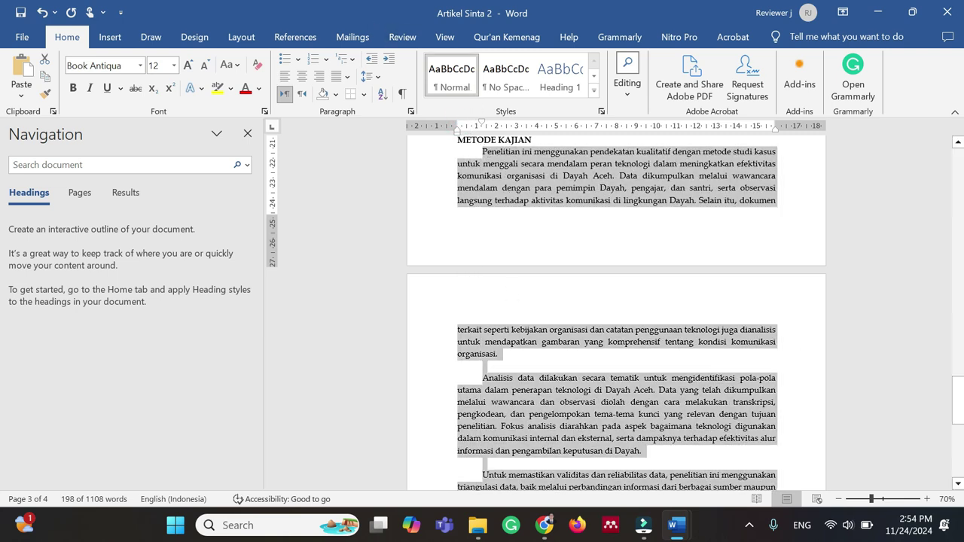
Delete the blank lines between the three METODE KAJIAN paragraphs
click(515, 367)
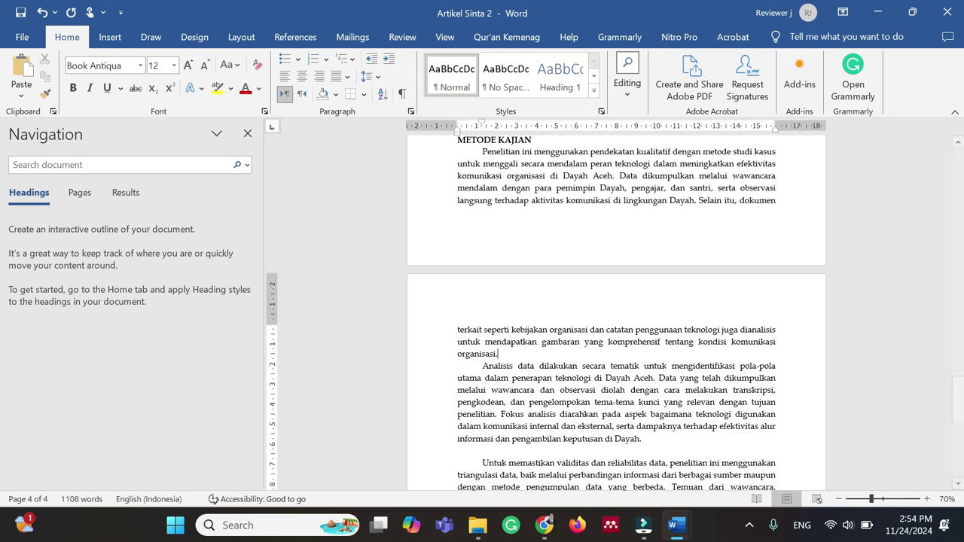
key(BackSpace)
click(531, 381)
key(BackSpace)
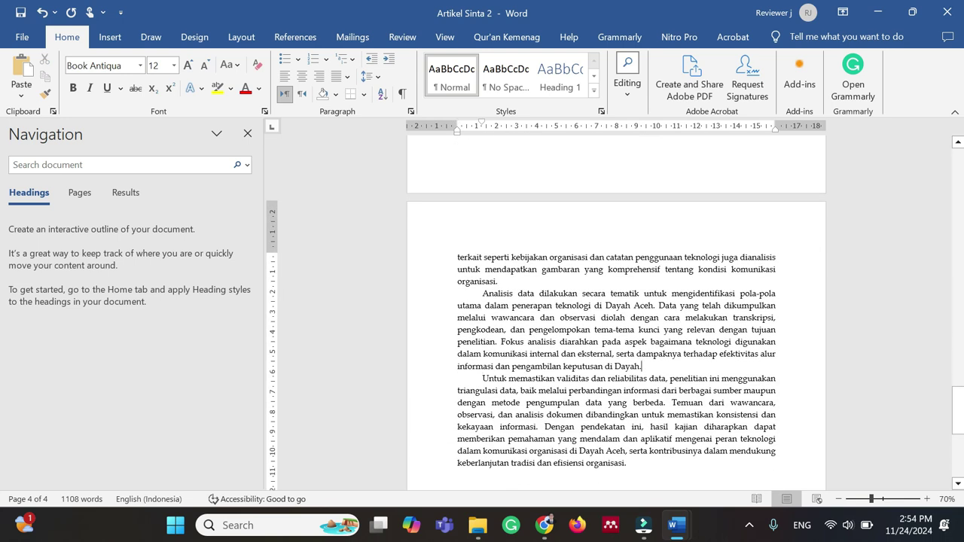
Add the bold heading "HASIL DAN PEMBAHASAN" without indent, one blank line below the last method paragraph
scroll(531, 380, down, 4)
click(626, 319)
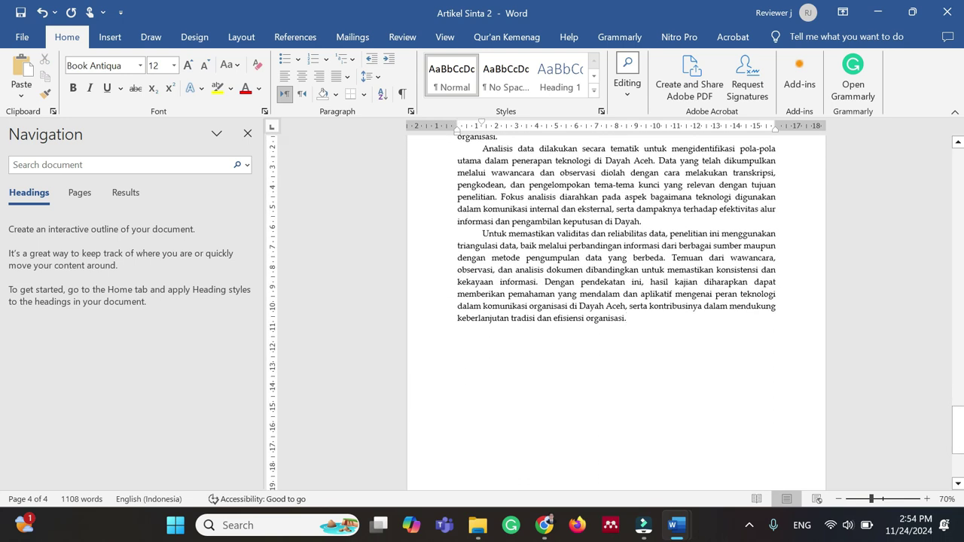
key(Return)
key(BackSpace)
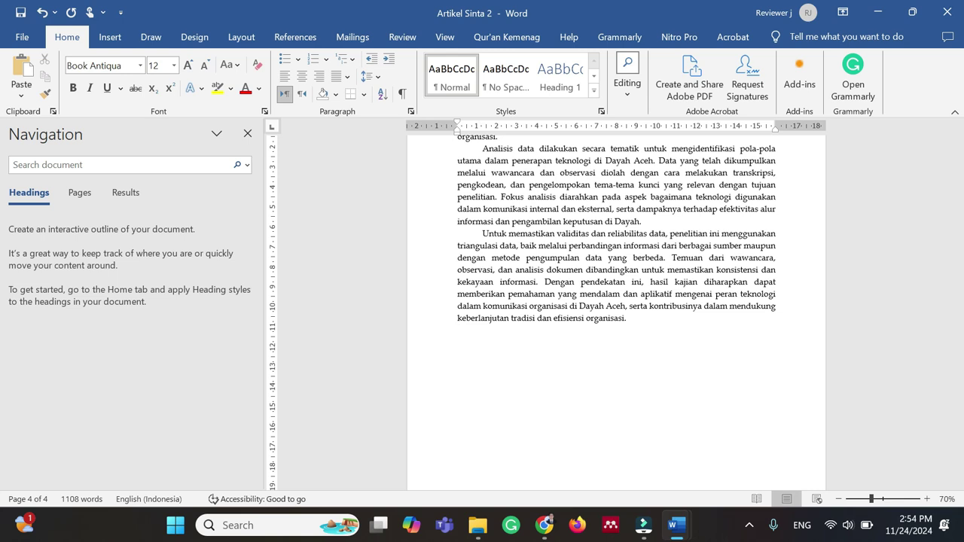
text(ha)
key(BackSpace)
key(BackSpace)
text(HASIL DAN PEMBAHASAN)
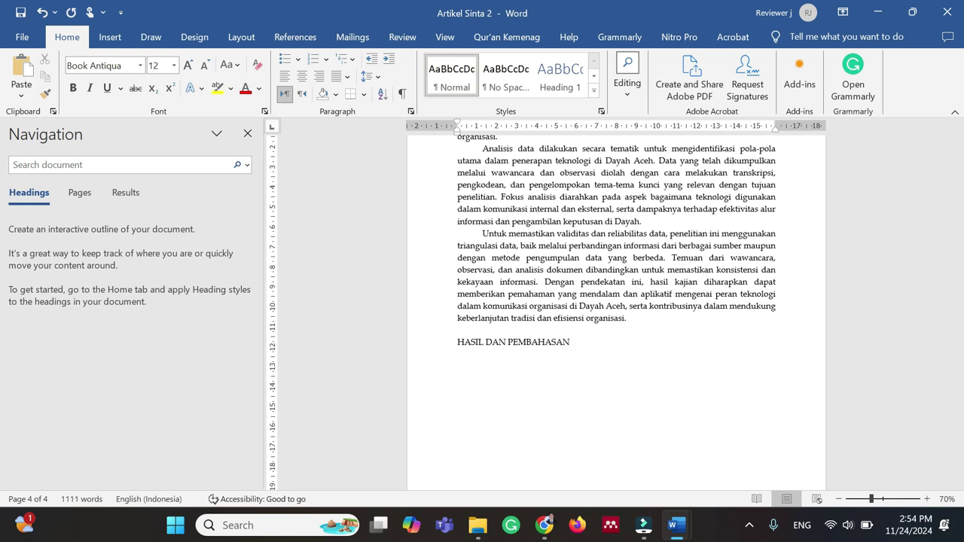
key(shift+Home)
key(ctrl+b)
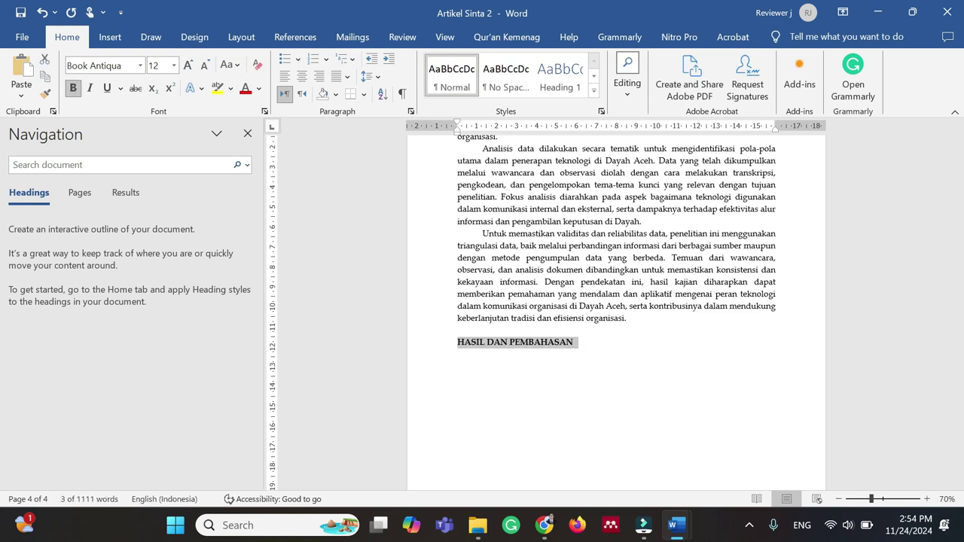
key(Down)
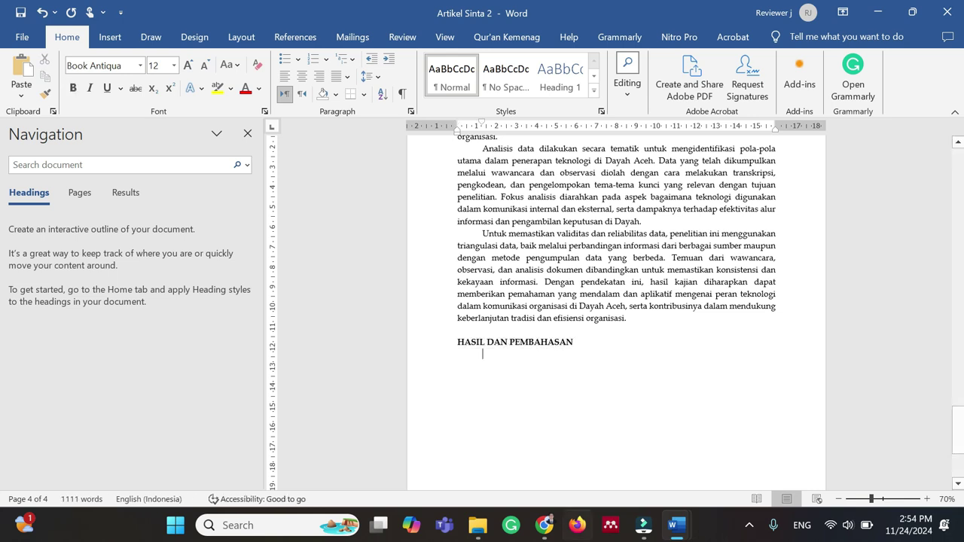
Copy the literature-study Result prompt with its title line from the Keyword AI document's RESULT AND DISCUSSION section into the ChatGPT message
mouse_move(677, 531)
click(625, 481)
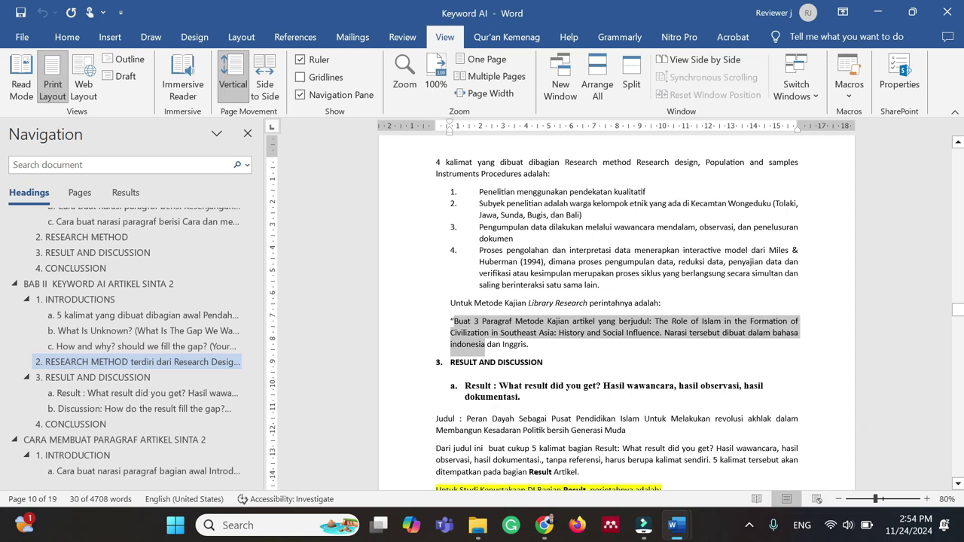
click(103, 377)
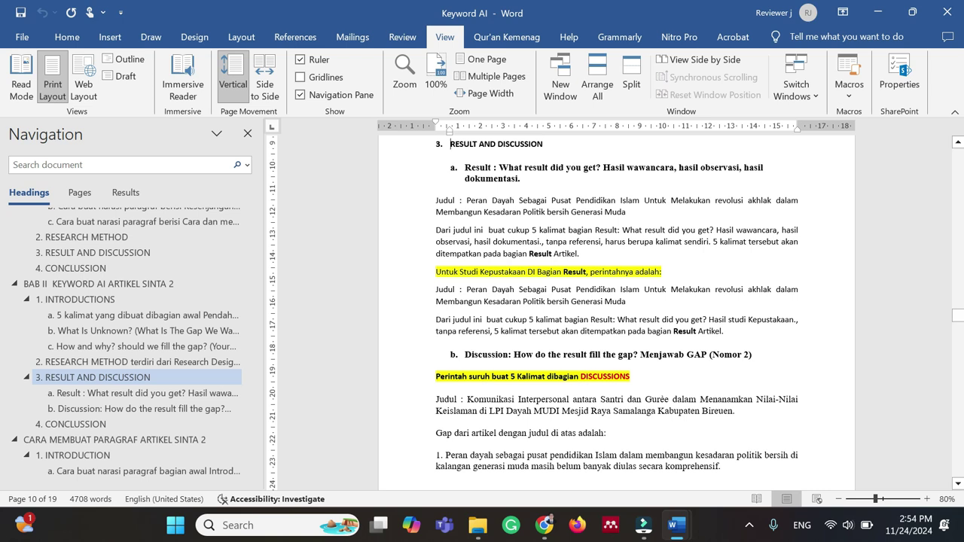
click(559, 318)
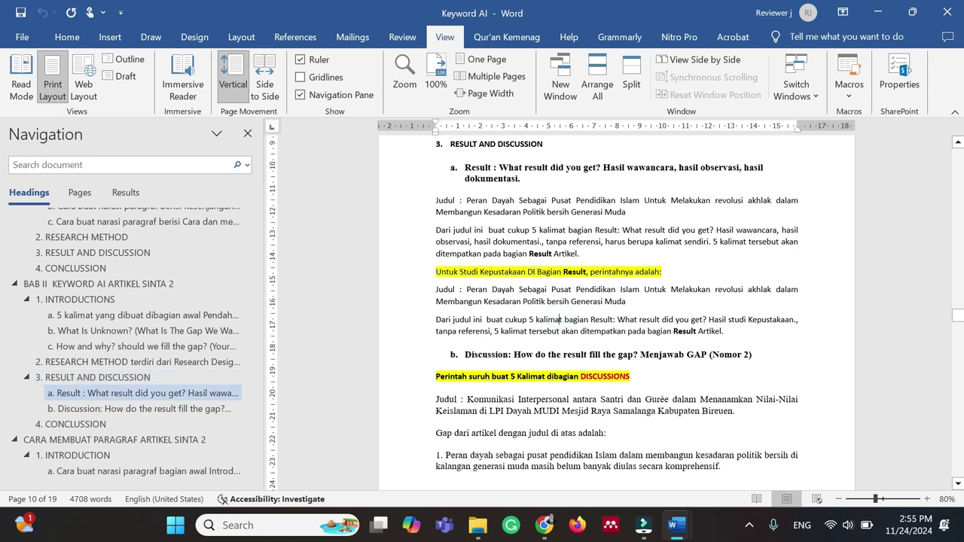
click(435, 200)
drag(430, 292, 725, 334)
key(ctrl+c)
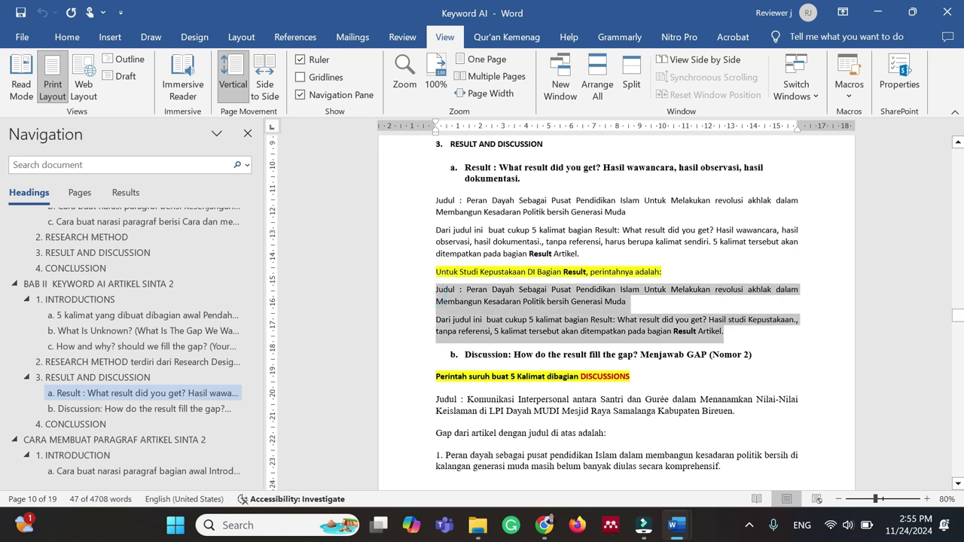
click(544, 525)
click(451, 450)
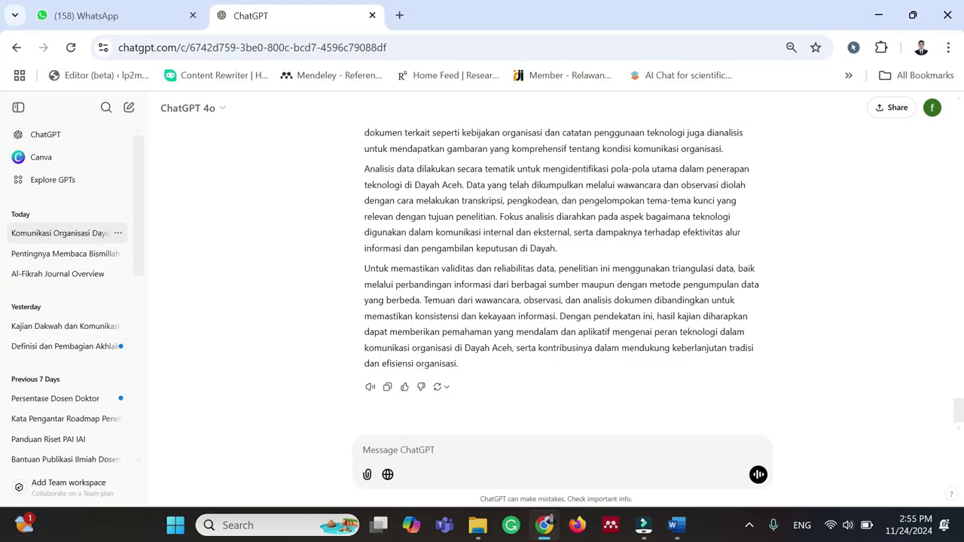
key(ctrl+v)
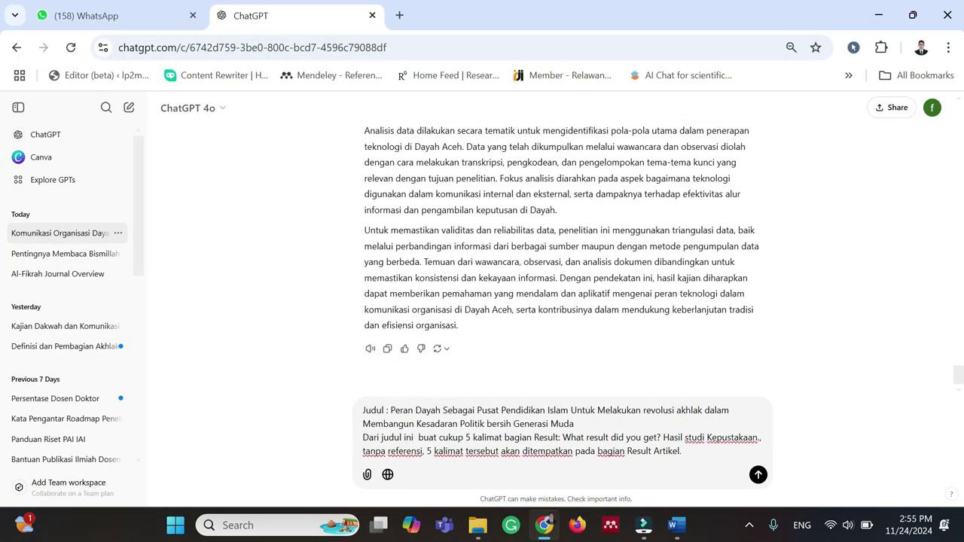
Replace the title in the Result prompt with "Peran Teknologi dalam Meningkatkan Efektivitas Komunikasi Organisasi di Dayah Aceh", copied from the earlier prompt
scroll(578, 290, up, 5)
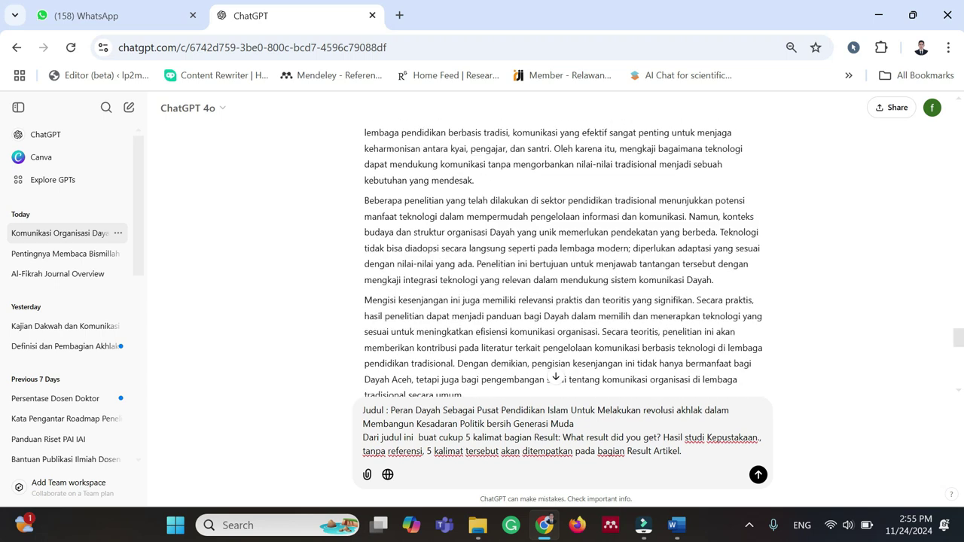
scroll(688, 299, up, 5)
drag(683, 242, 753, 256)
key(ctrl+c)
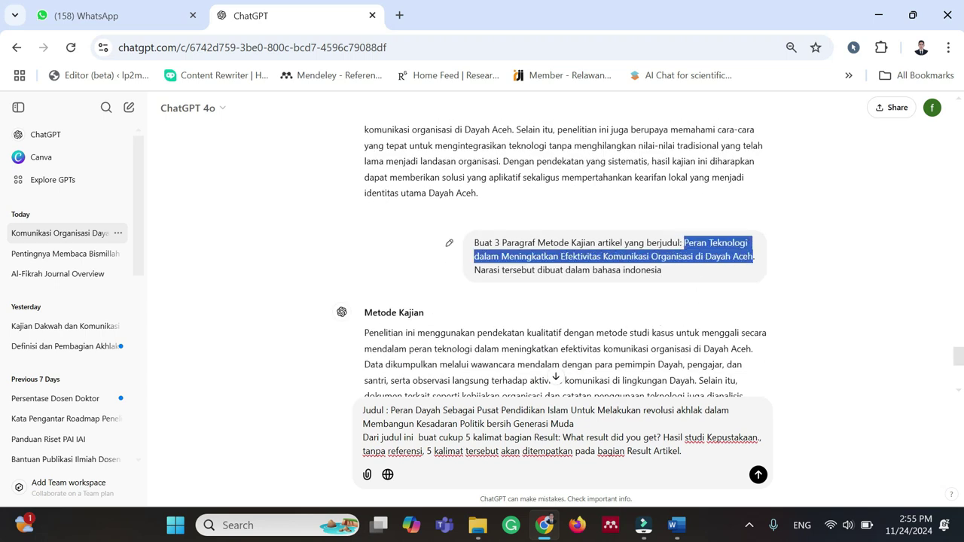
drag(390, 410, 573, 423)
key(ctrl+v)
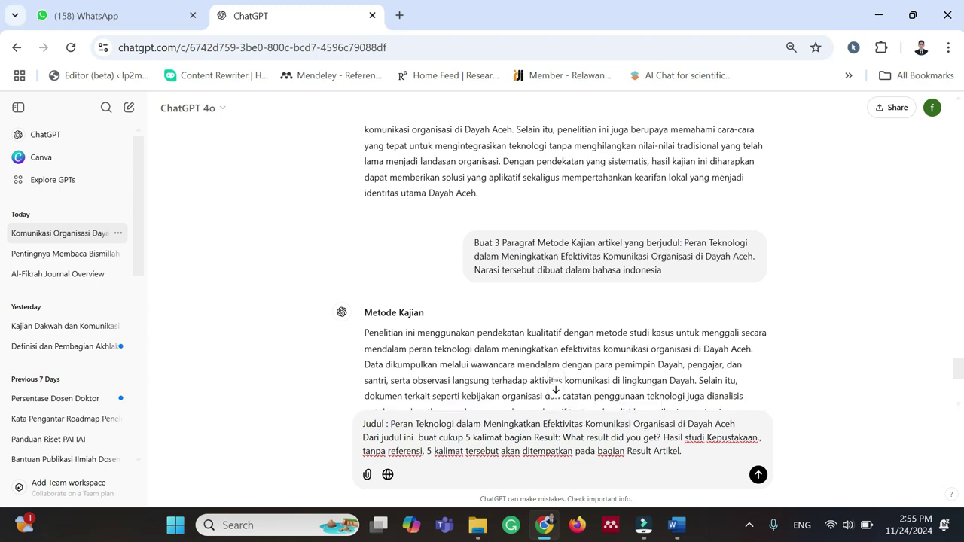
End the title line of the Result prompt with a period and send the prompt to ChatGPT
scroll(628, 410, down, 1)
text(.)
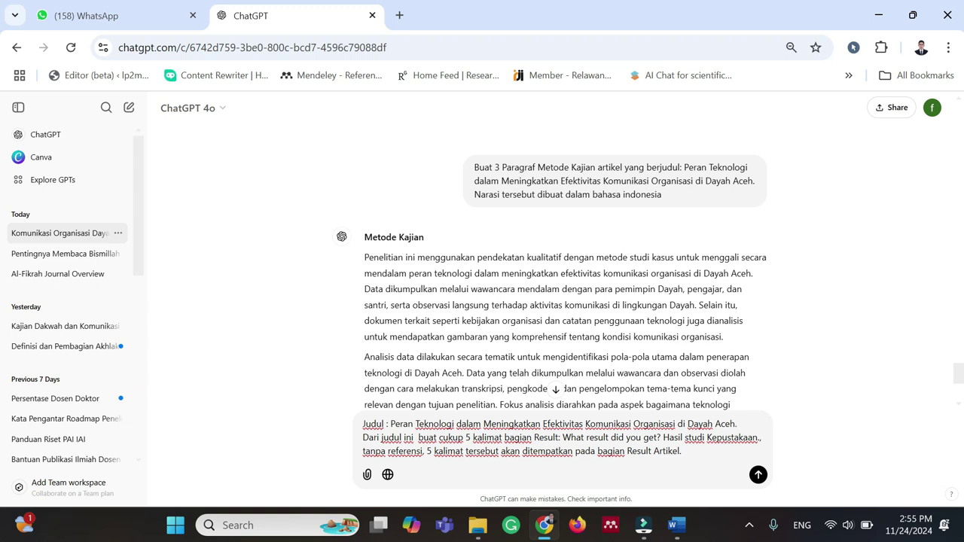
scroll(762, 375, down, 3)
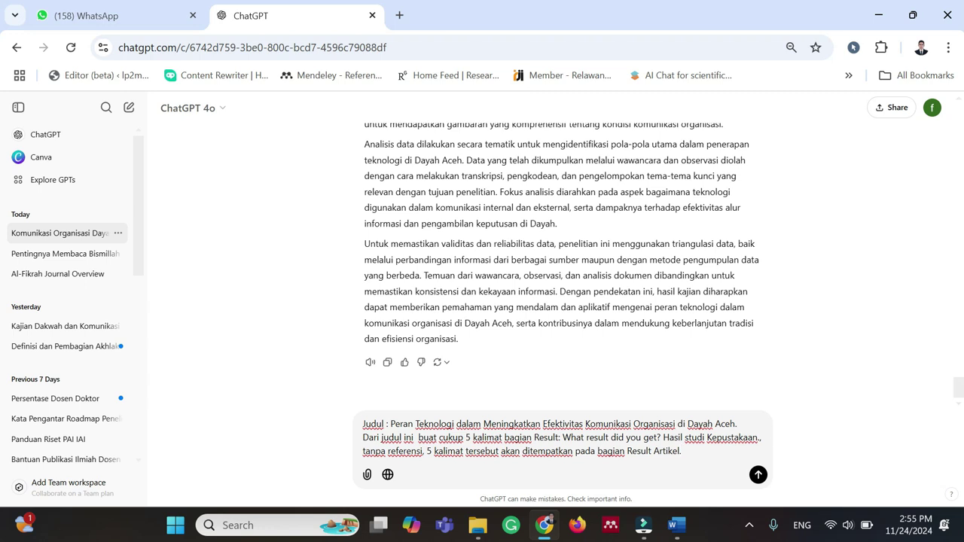
click(758, 475)
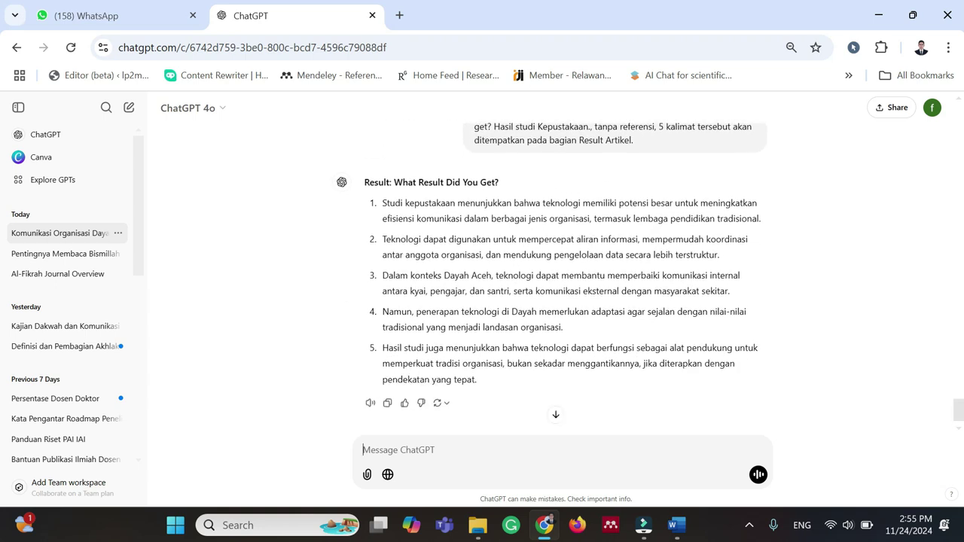
Review the five generated Result sentences and copy the just-sent Result prompt back into the message for reuse
scroll(611, 194, up, 2)
scroll(563, 243, down, 2)
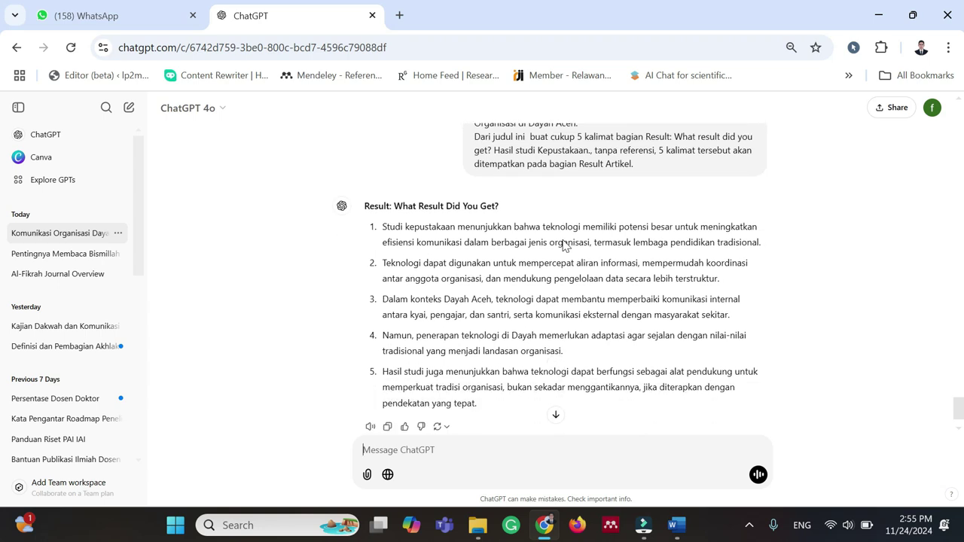
scroll(771, 198, up, 6)
scroll(770, 196, down, 6)
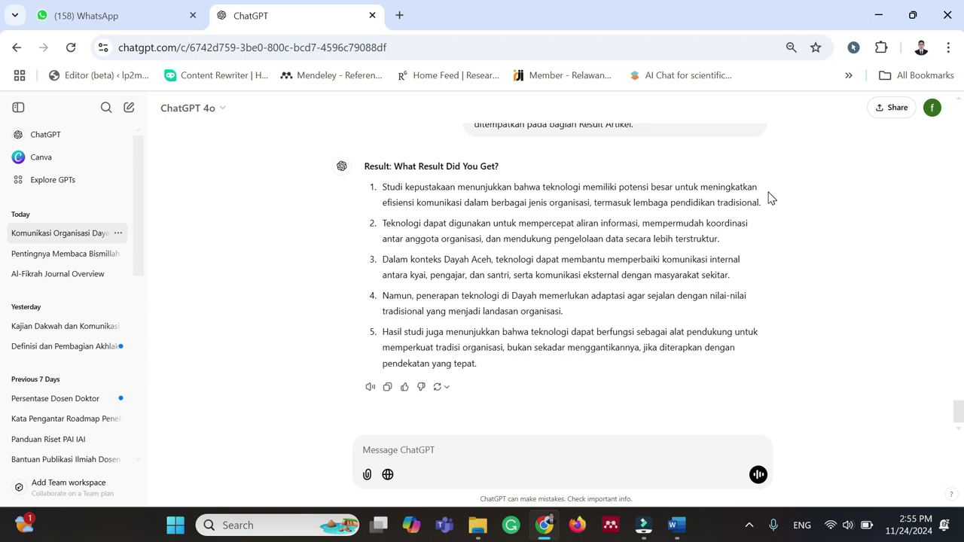
scroll(556, 227, up, 1)
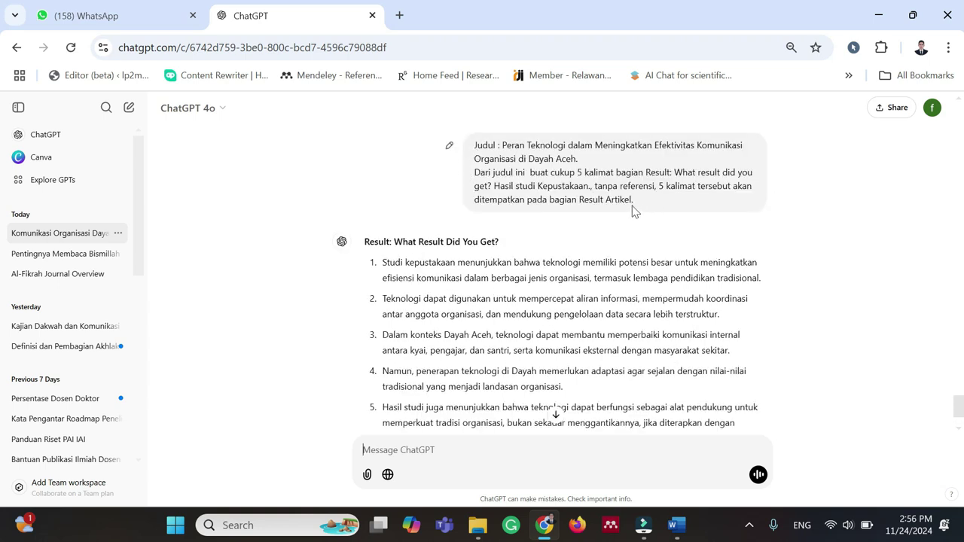
drag(474, 146, 672, 202)
key(ctrl+c)
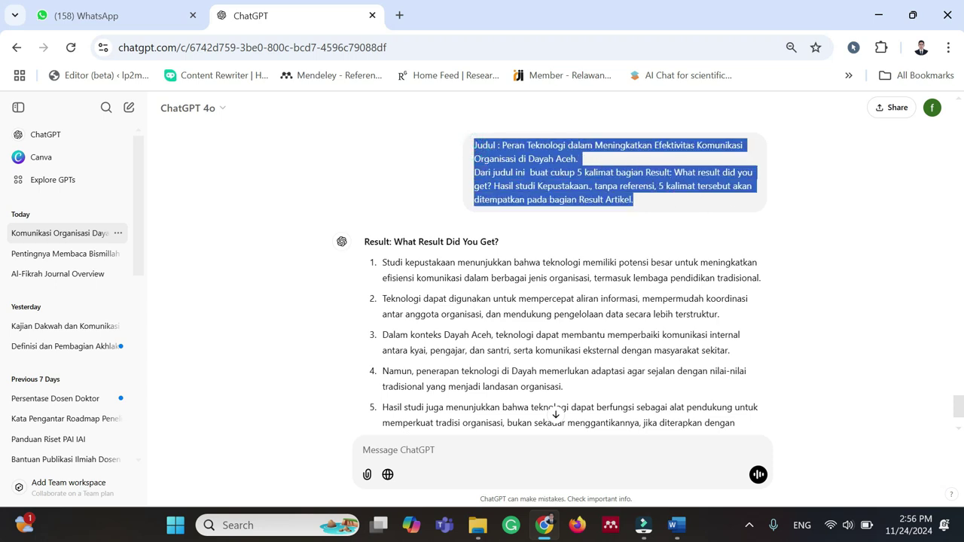
click(398, 450)
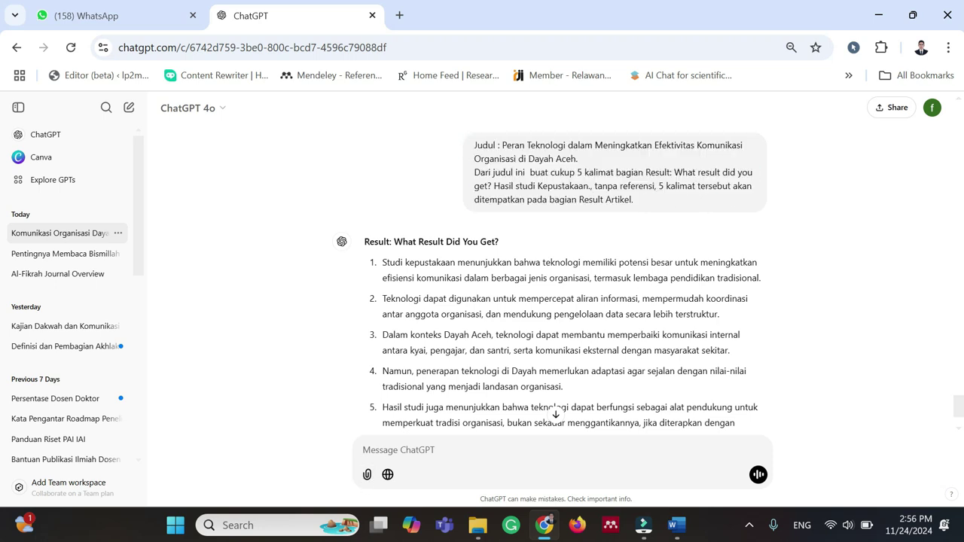
key(ctrl+v)
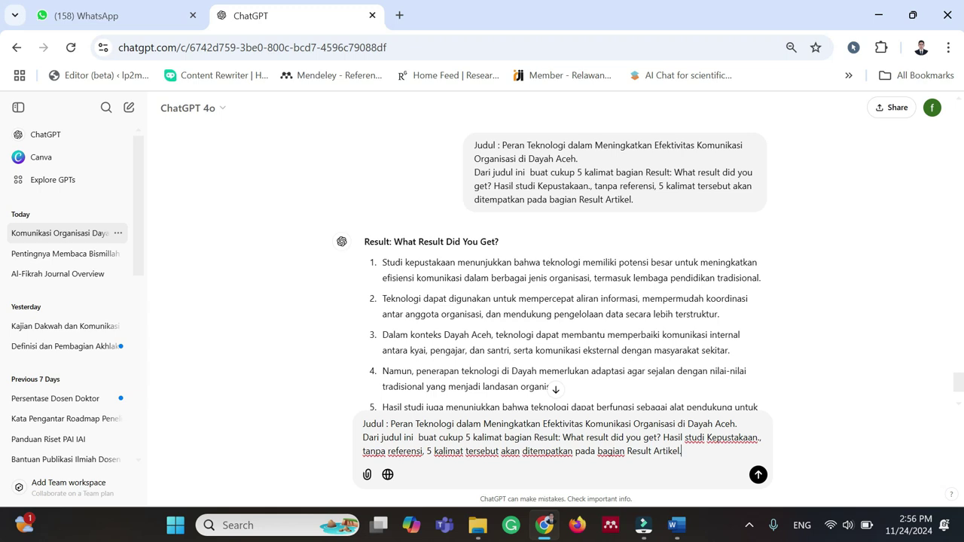
Insert "Berdasarkan Gap dibawah ini." before "5 kalimat tersebut" in the Result prompt
click(427, 451)
text(B)
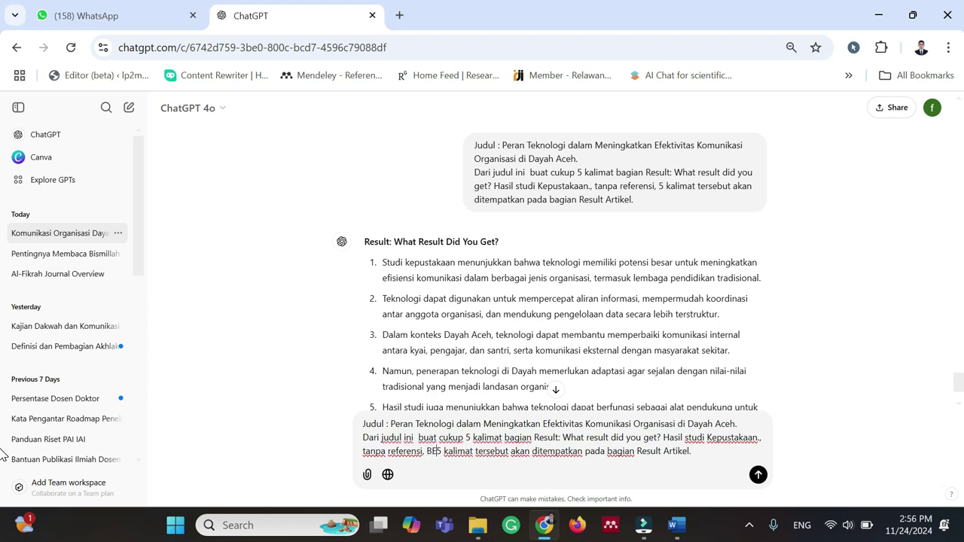
text(erdasarkan)
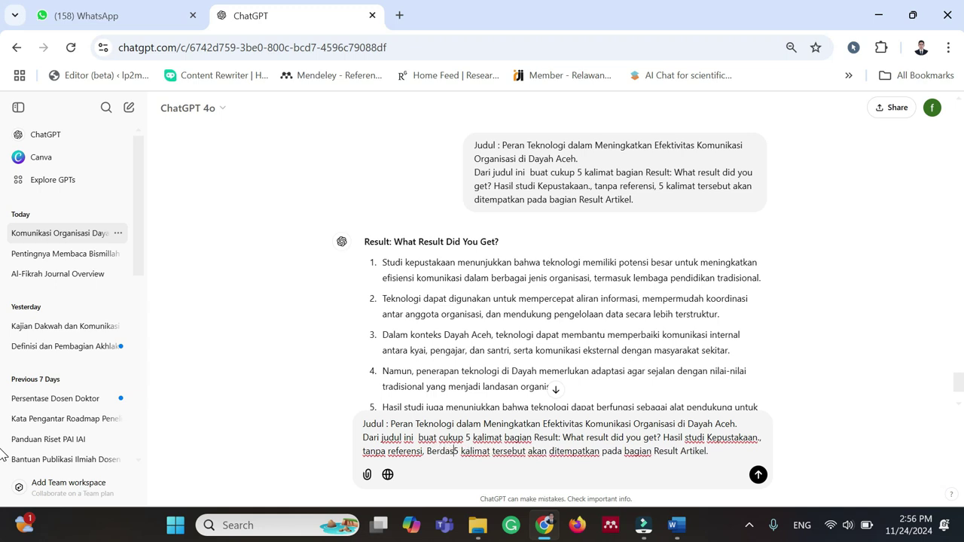
text( Gap)
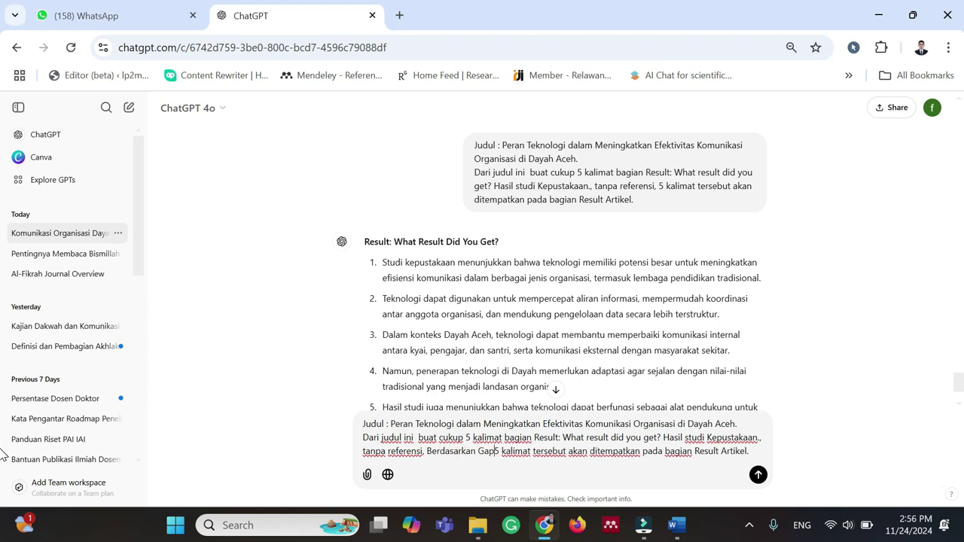
text( dibawah )
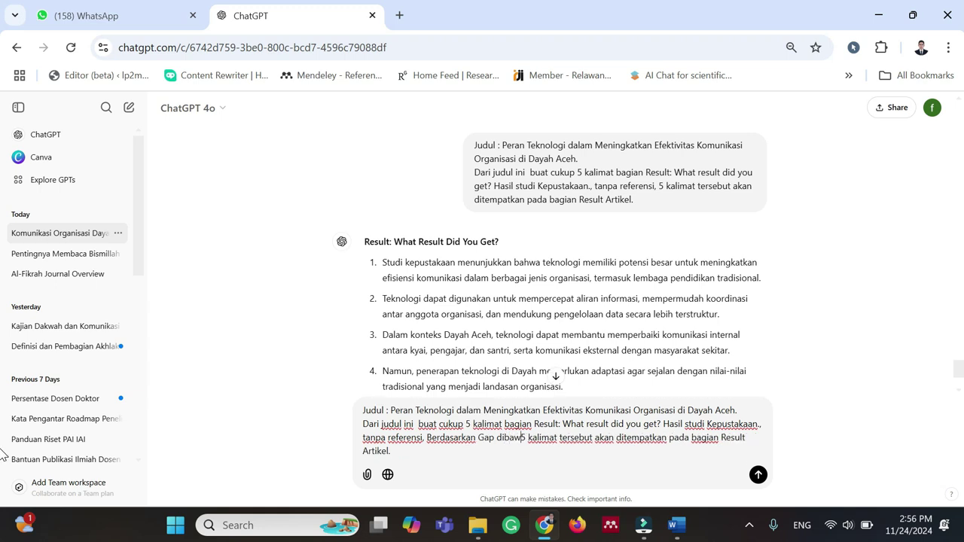
text(ini)
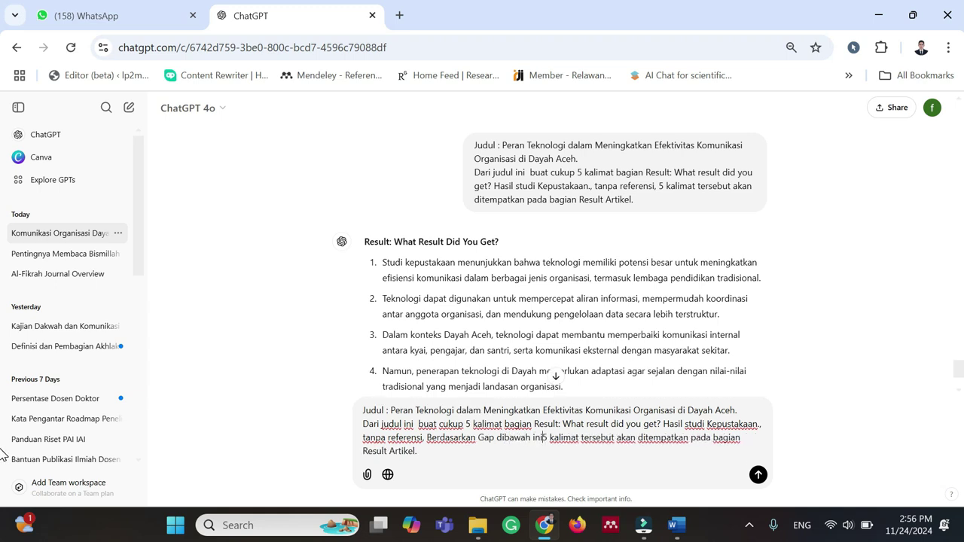
text(.)
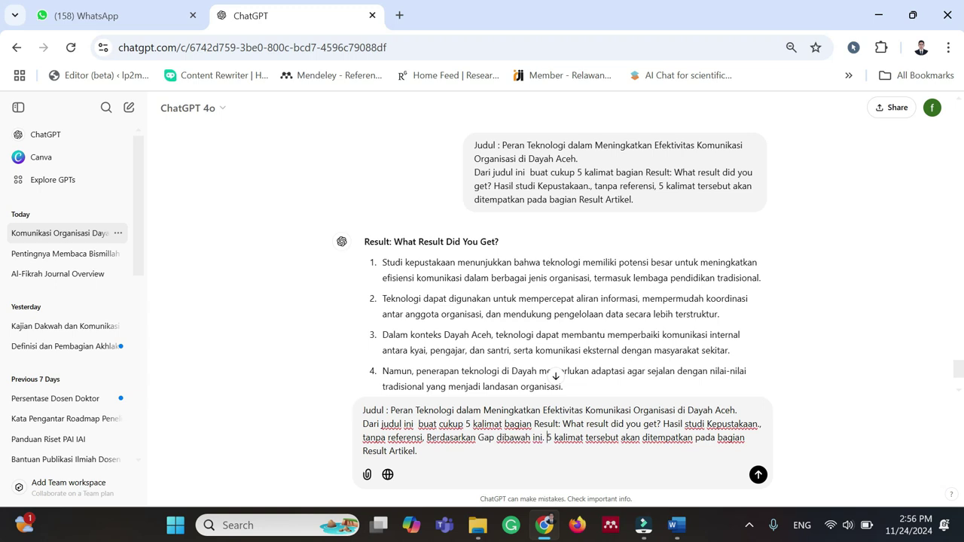
Add the line "Gapnya adalah:" at the end of the Result prompt, followed by a new empty line
key(shift+Return)
text(G)
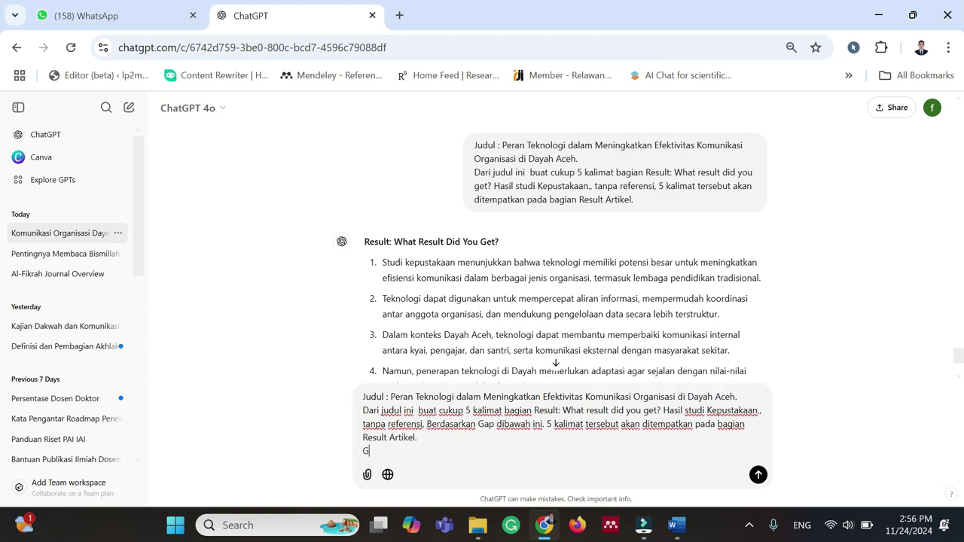
text(apnya adalah:)
key(shift+Return)
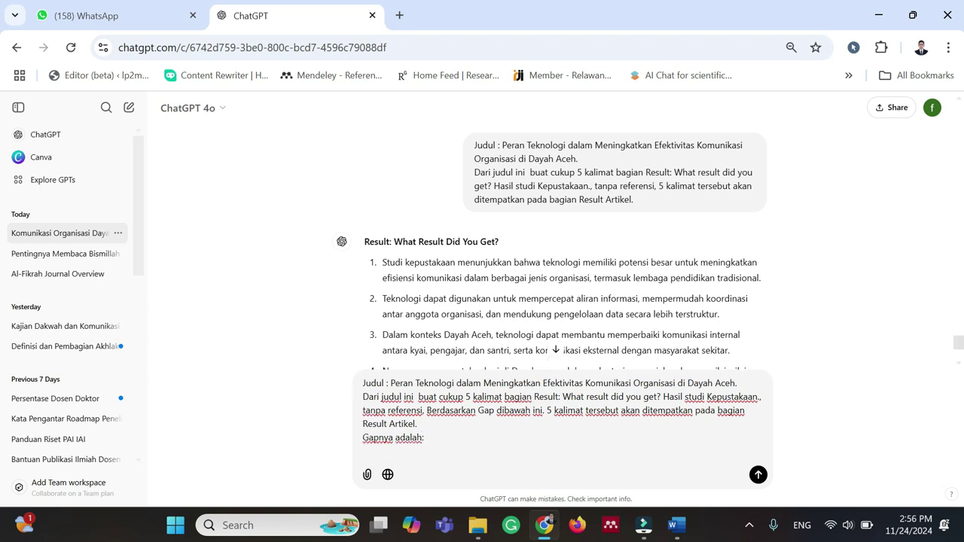
Find the earlier "What is Unknown? (What is the Gap We Want to Fill)" answer and copy its four gap sentences
scroll(658, 245, down, 15)
scroll(657, 245, up, 1)
scroll(657, 244, up, 10)
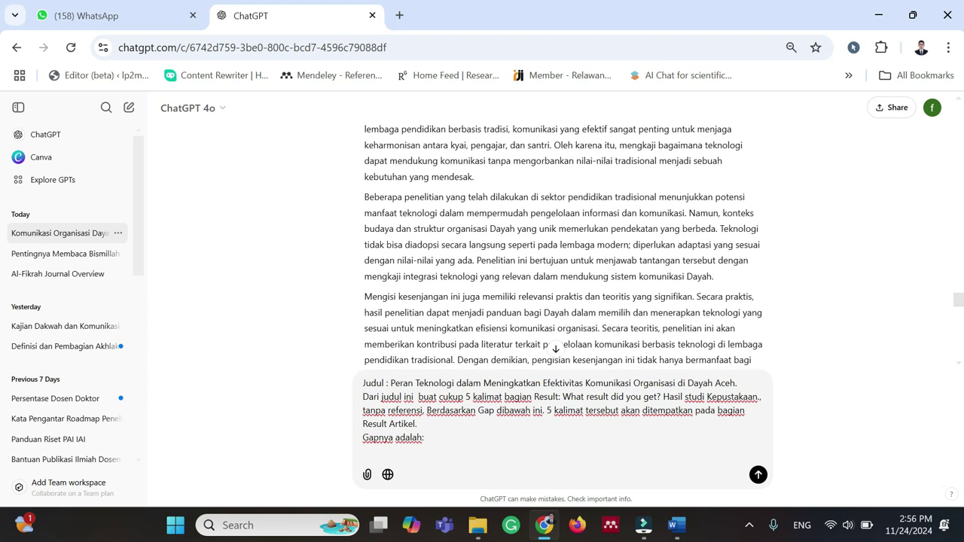
scroll(572, 267, up, 15)
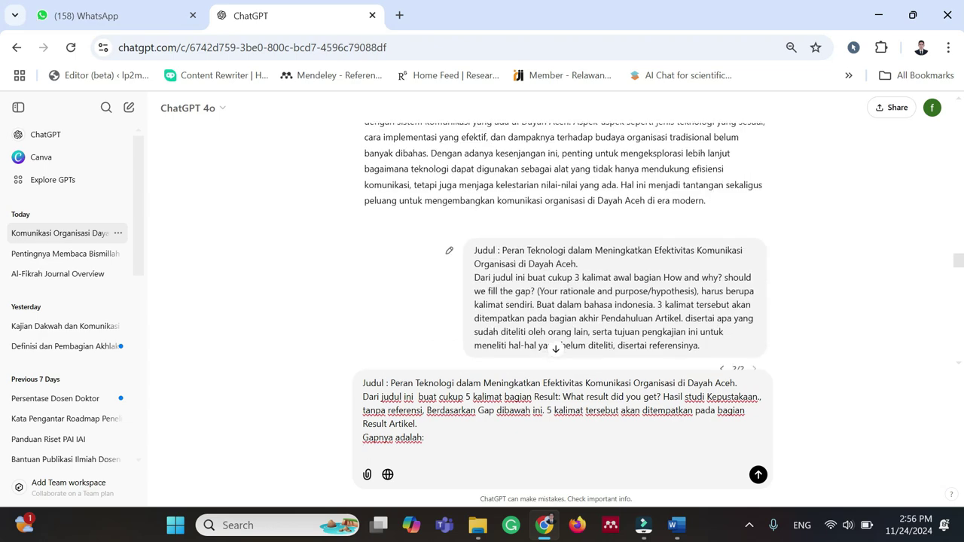
scroll(572, 267, up, 15)
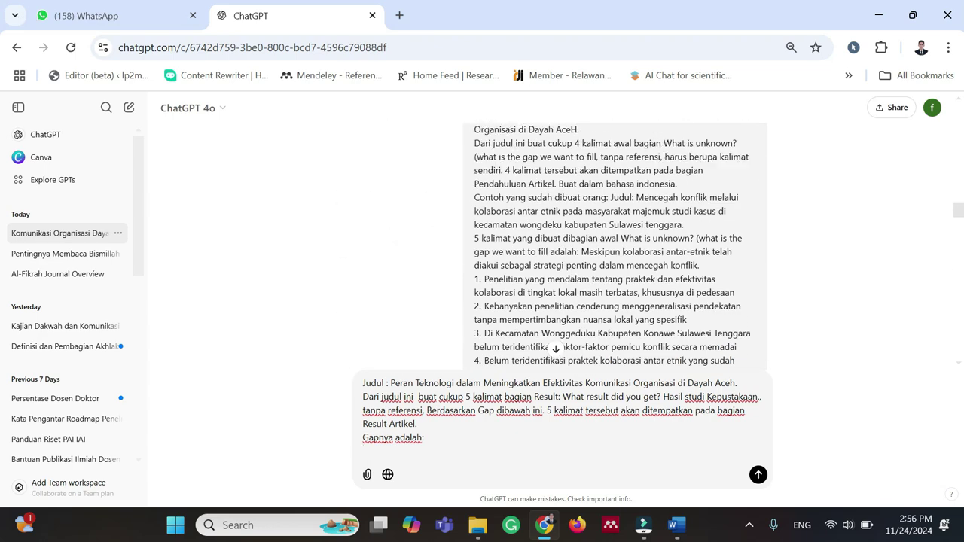
scroll(572, 249, up, 3)
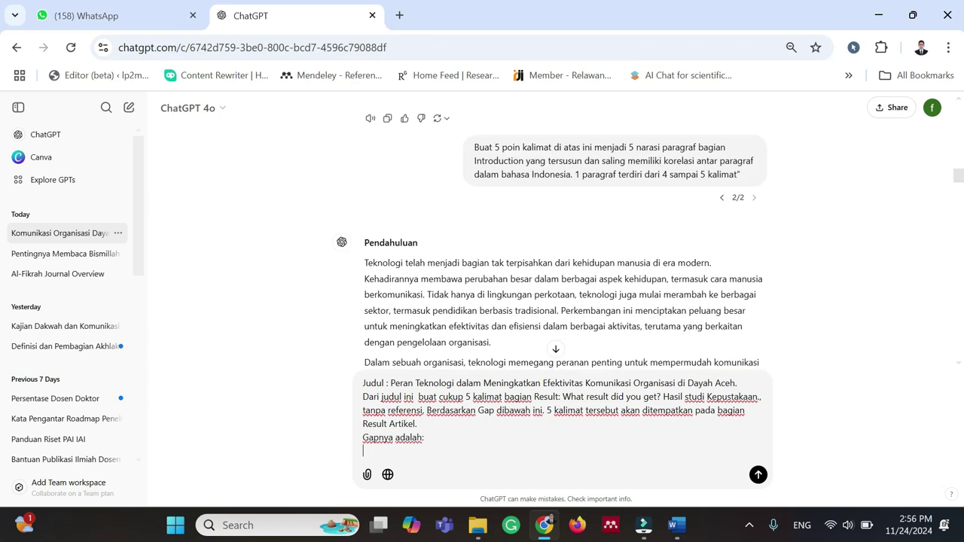
scroll(572, 249, down, 10)
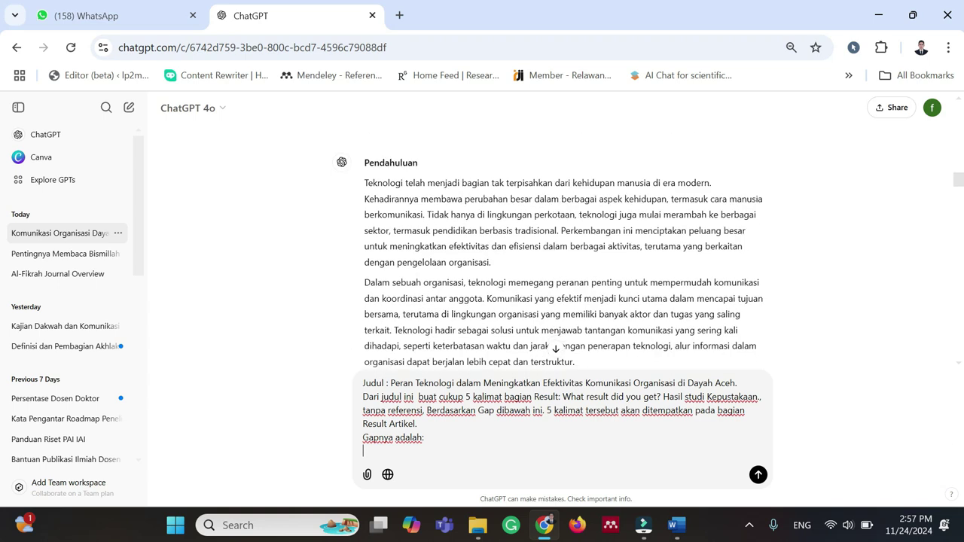
scroll(494, 132, down, 7)
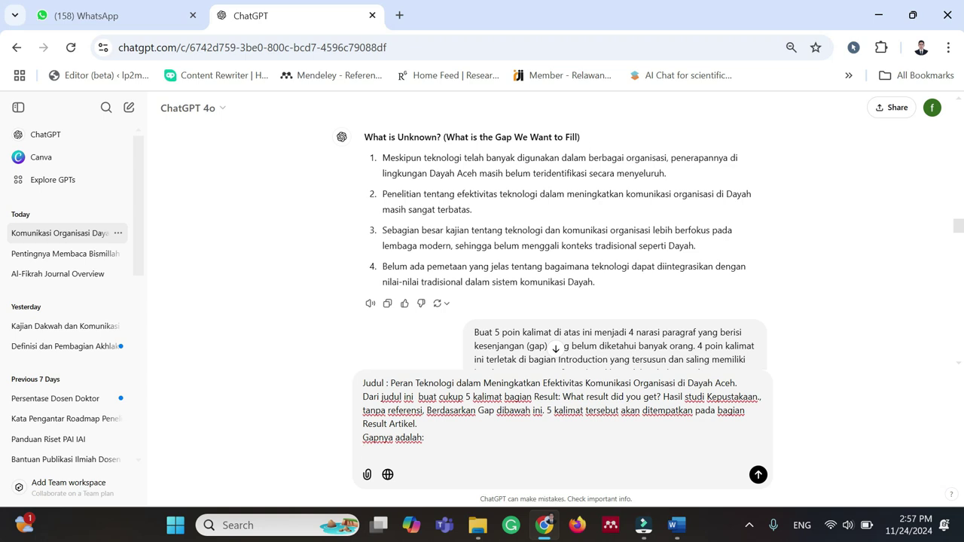
drag(596, 284, 369, 167)
key(ctrl+c)
click(380, 135)
key(ctrl+v)
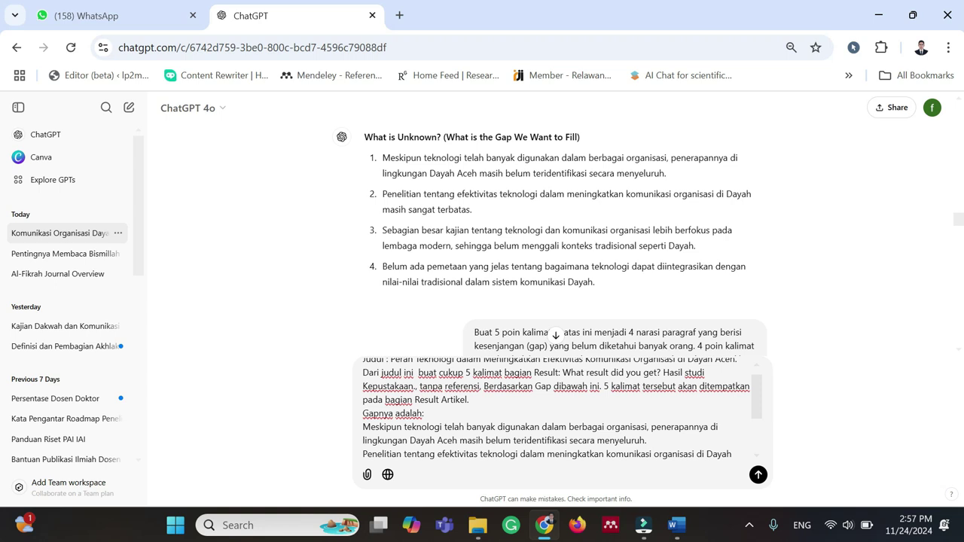
key(ctrl+z)
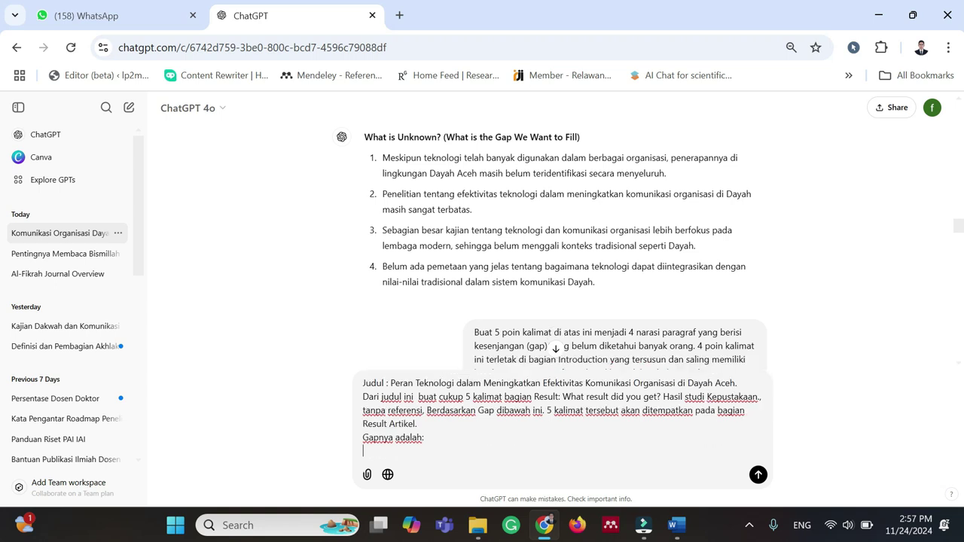
Switch to the Artikel Sinta 2 document in Word, paste the gap sentences as plain text below HASIL DAN PEMBAHASAN, and number them 1 to 4
mouse_move(675, 524)
click(757, 465)
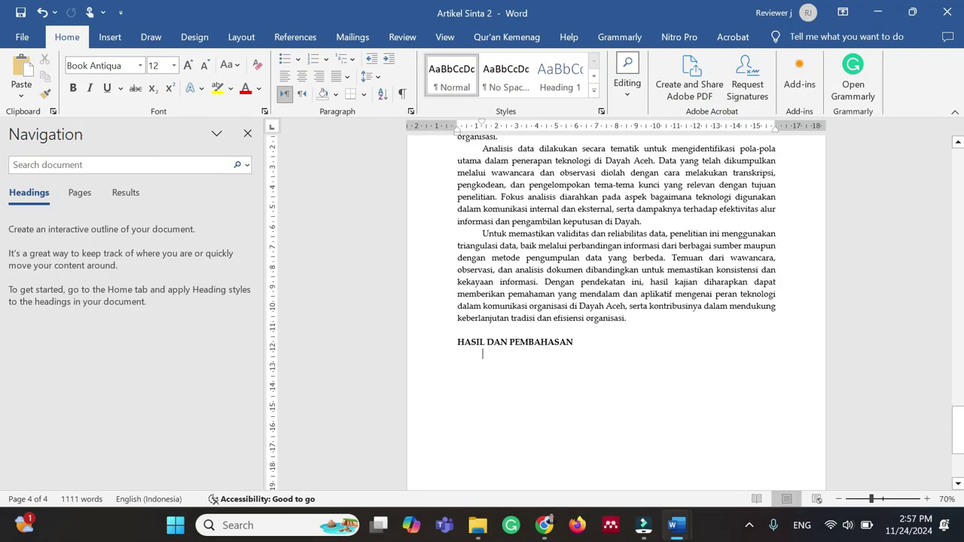
key(ctrl+v)
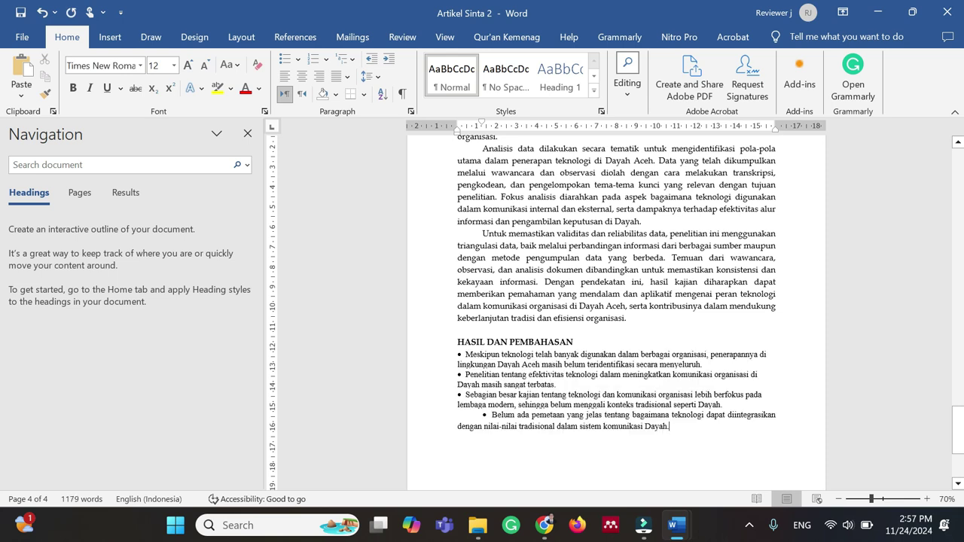
key(ctrl+z)
key(ctrl+z)
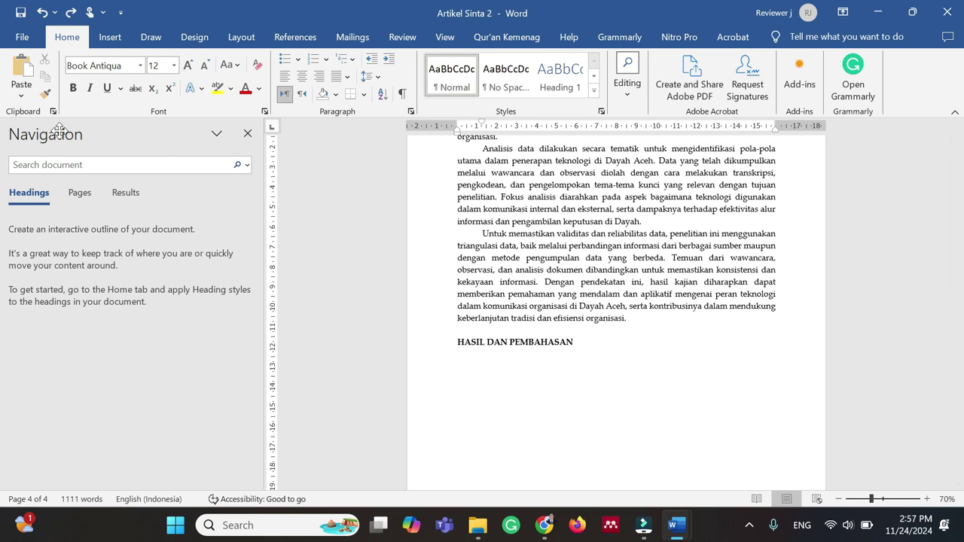
click(21, 96)
click(63, 134)
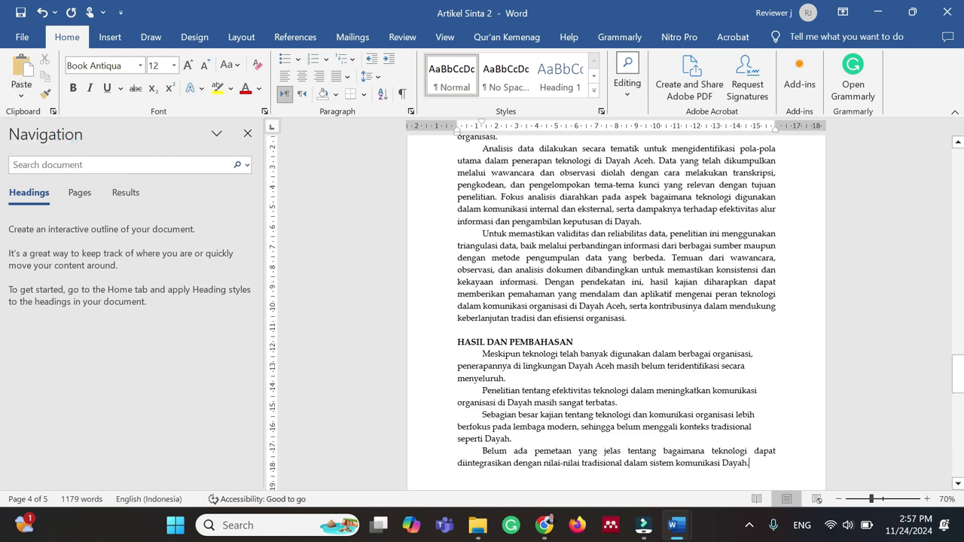
drag(750, 463, 482, 354)
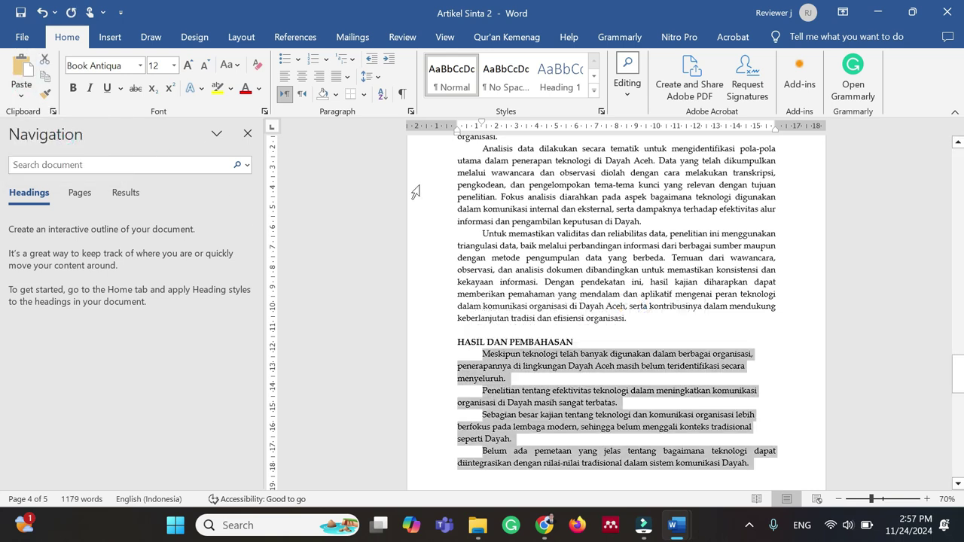
click(313, 59)
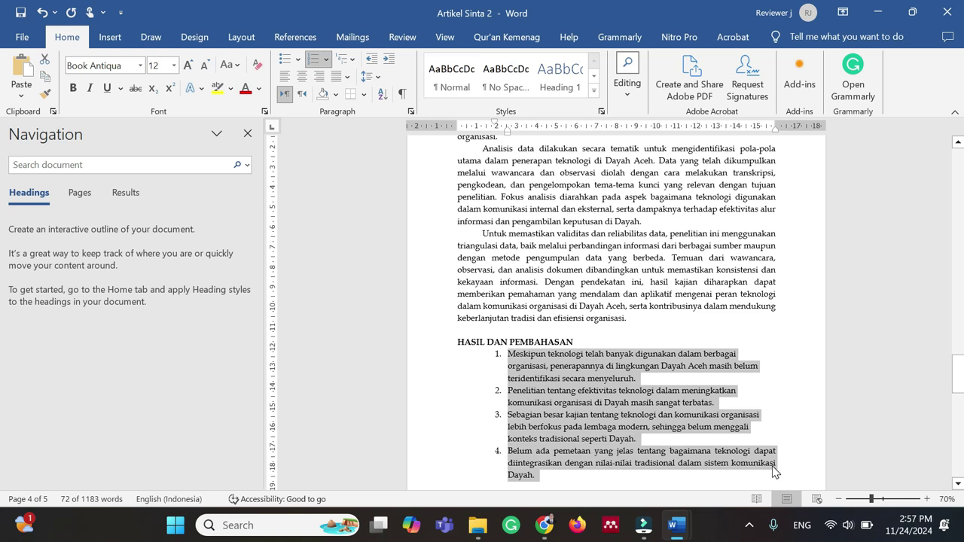
Copy the numbered gap list from Word into the ChatGPT prompt below "Gapnya adalah:" and send it
click(543, 524)
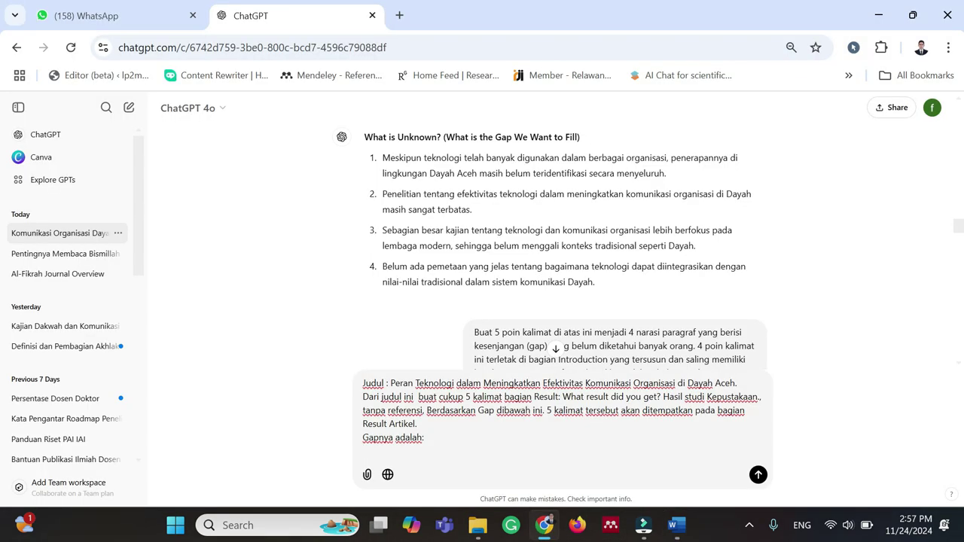
text(1. Meskipun teknologi telah banyak digunakan dalam berbagai organisasi, penerapannya di lingkungan Dayah Aceh masih belum teridentifikasi secara menyeluruh. 2. Penelitian tentang efektivitas teknologi dalam meningkatkan komunikasi organisasi di Dayah masih sangat terbatas. 3. Sebagian besar kajian tentang teknologi dan komunikasi organisasi lebih berfokus pada lembaga modern, sehingga belum menggali konteks tradisional seperti Dayah. 4. Belum ada pemetaan yang jelas tentang bagaimana teknologi dapat diintegrasikan dengan nilai-nilai tradisional dalam sistem komunikasi Dayah.)
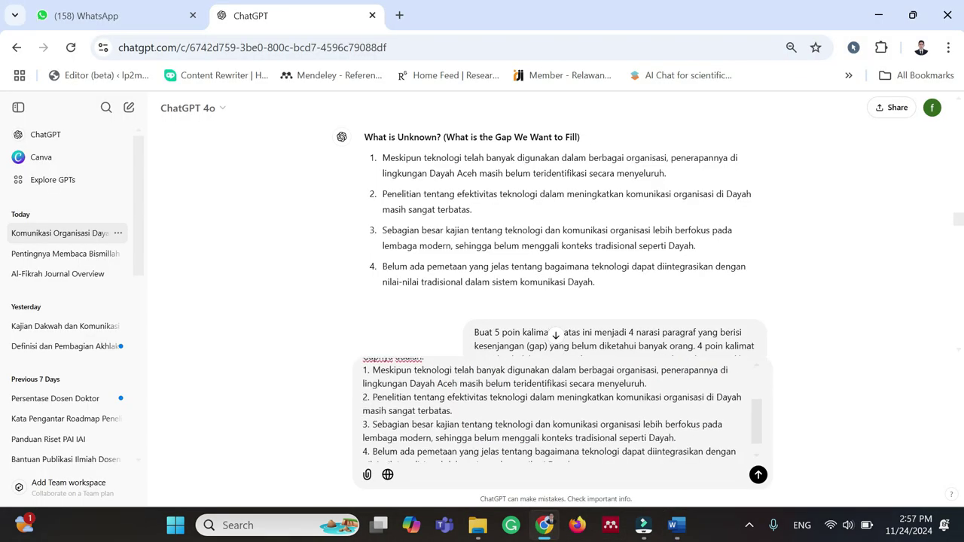
scroll(556, 410, up, 2)
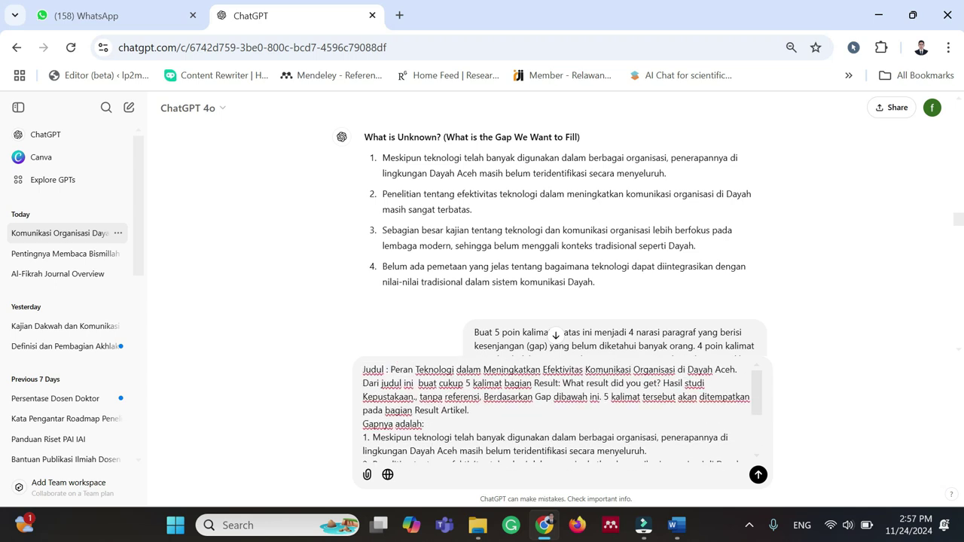
click(758, 476)
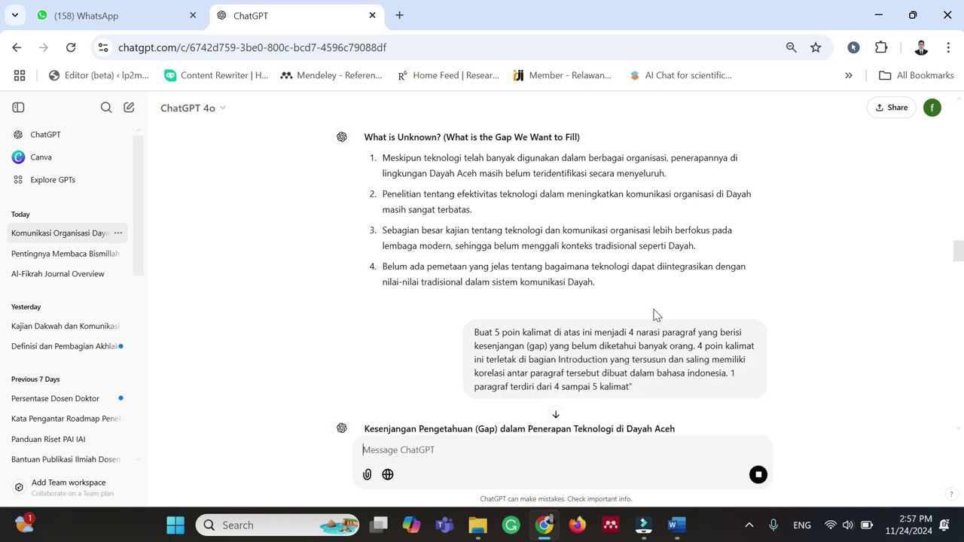
Review the newly generated five-sentence Result answer, comparing it with the gap-based prompt and the earlier Result answer
scroll(659, 315, down, 11)
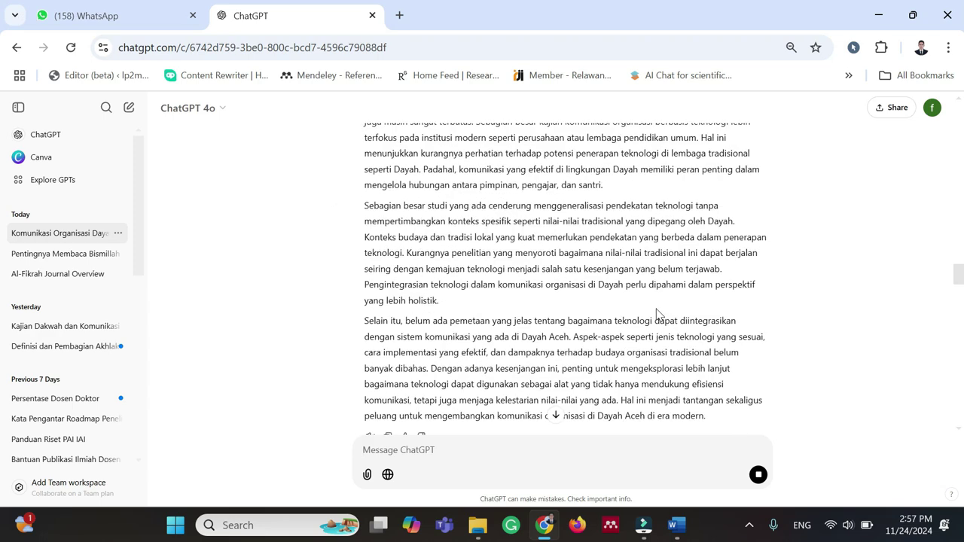
scroll(659, 314, down, 15)
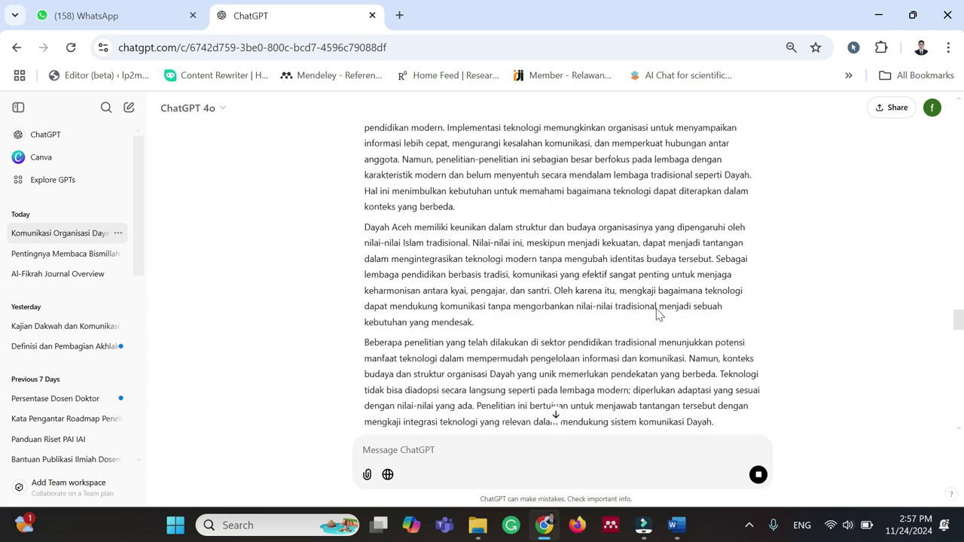
scroll(659, 316, down, 1)
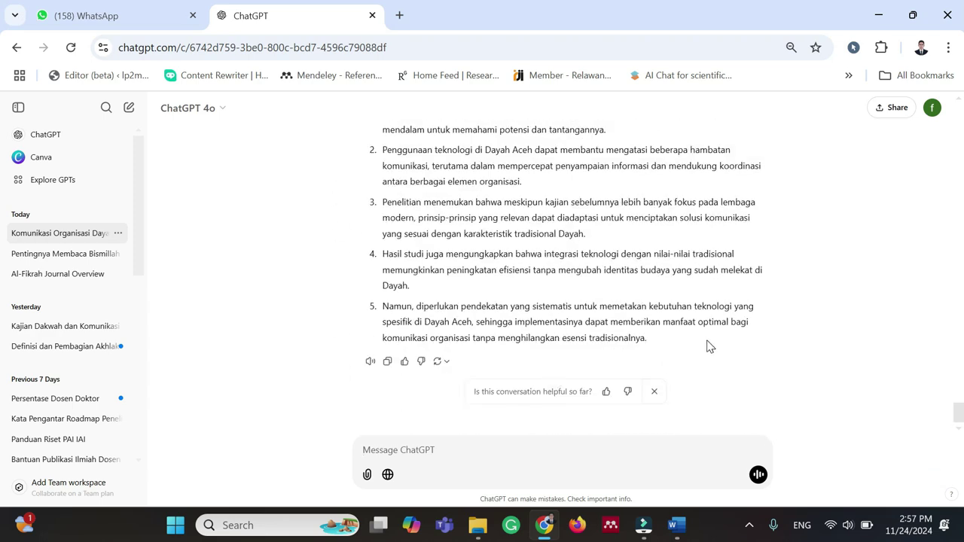
scroll(493, 305, up, 3)
scroll(482, 316, down, 3)
scroll(446, 197, up, 2)
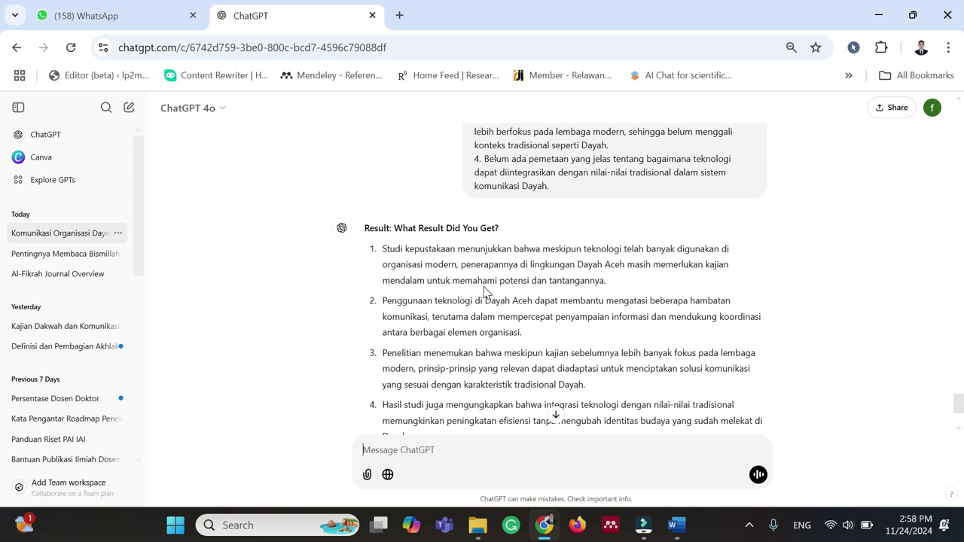
scroll(614, 290, up, 3)
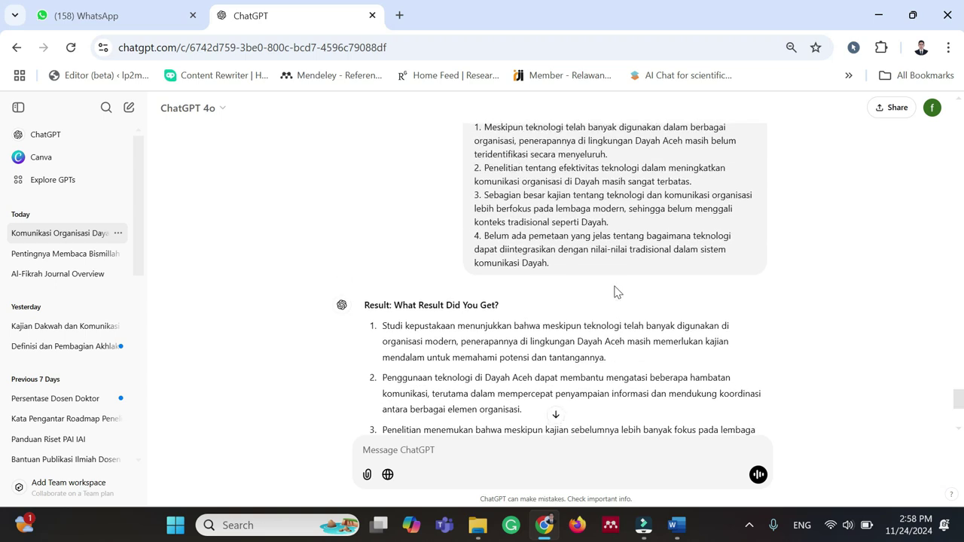
scroll(614, 290, up, 5)
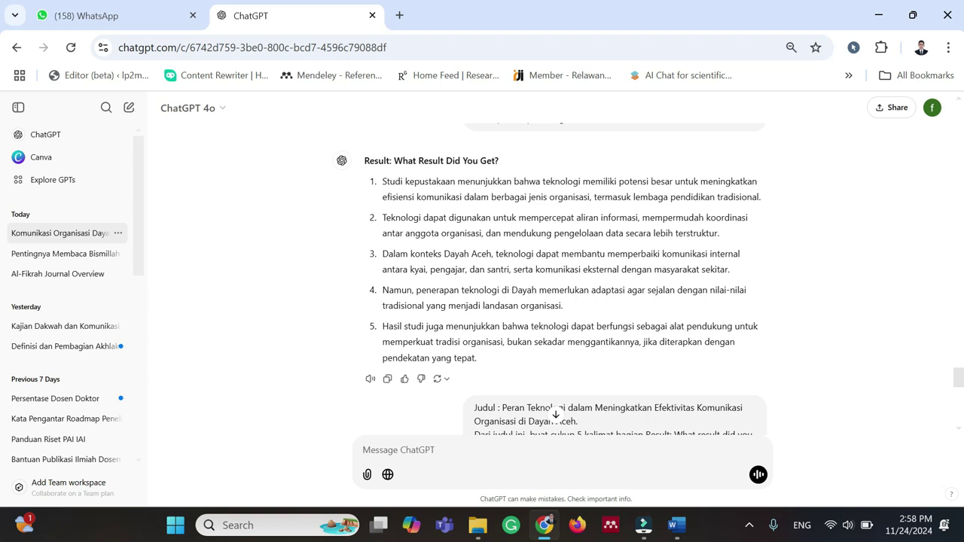
scroll(558, 301, down, 10)
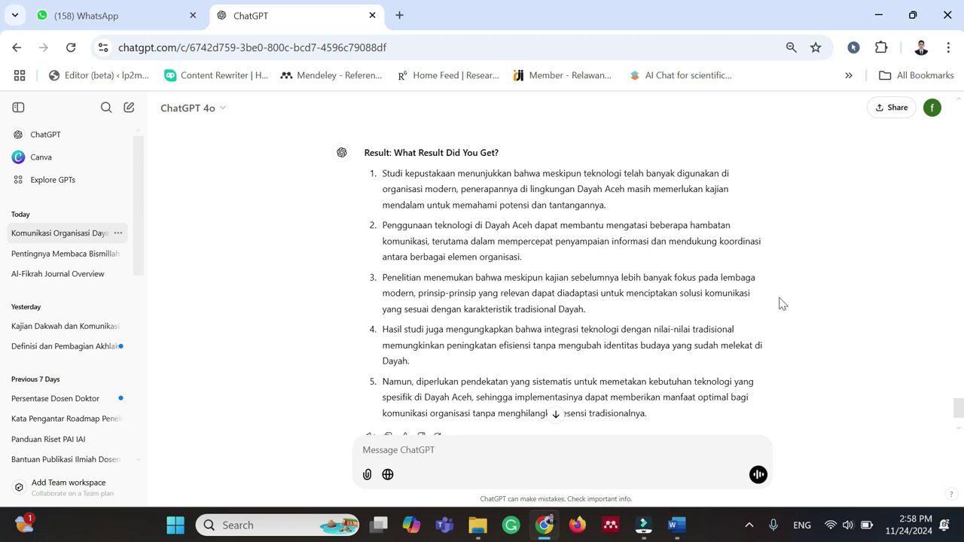
scroll(557, 271, down, 1)
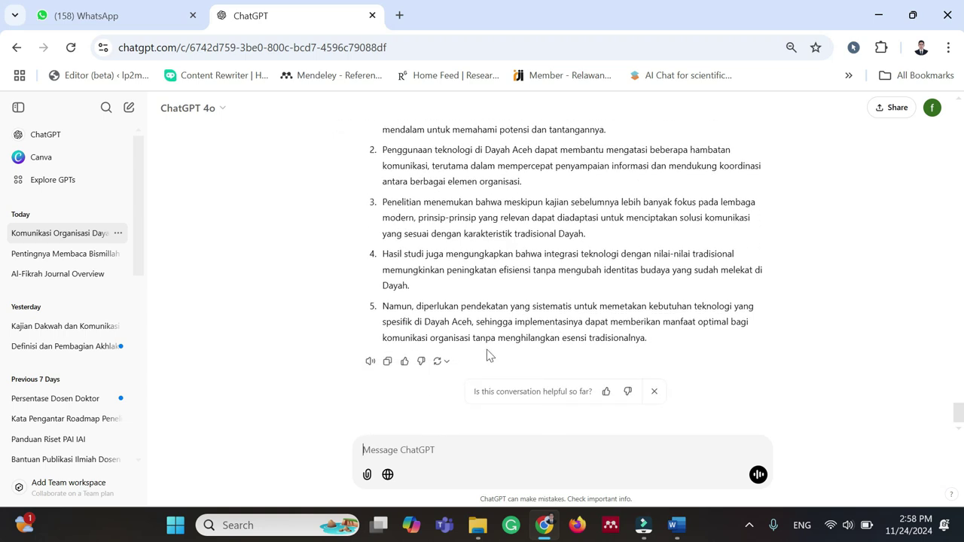
scroll(520, 274, up, 2)
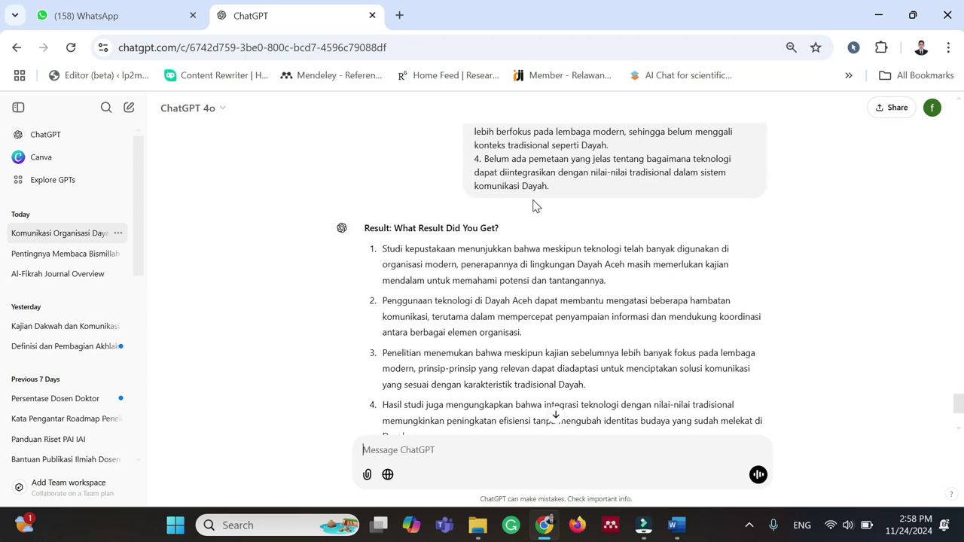
scroll(534, 206, up, 3)
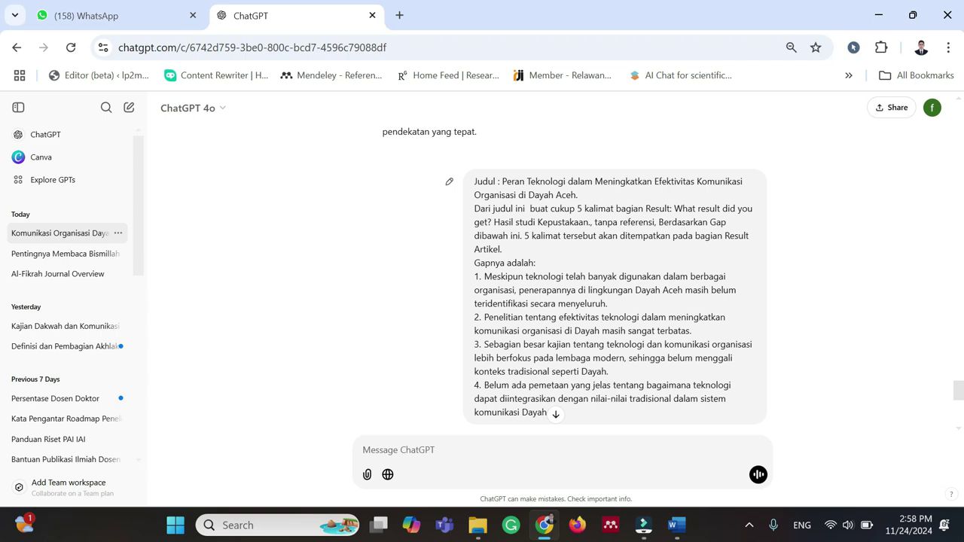
scroll(478, 309, down, 5)
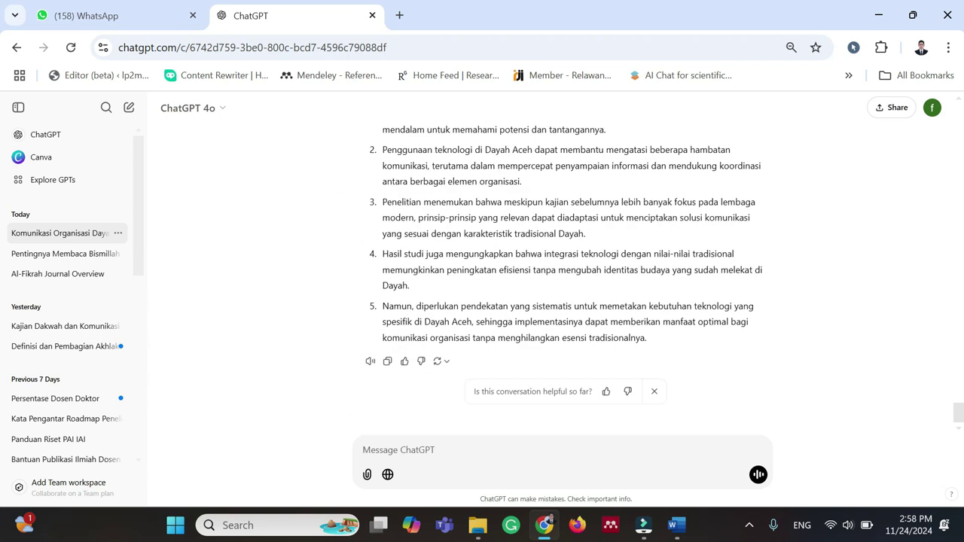
scroll(534, 271, up, 1)
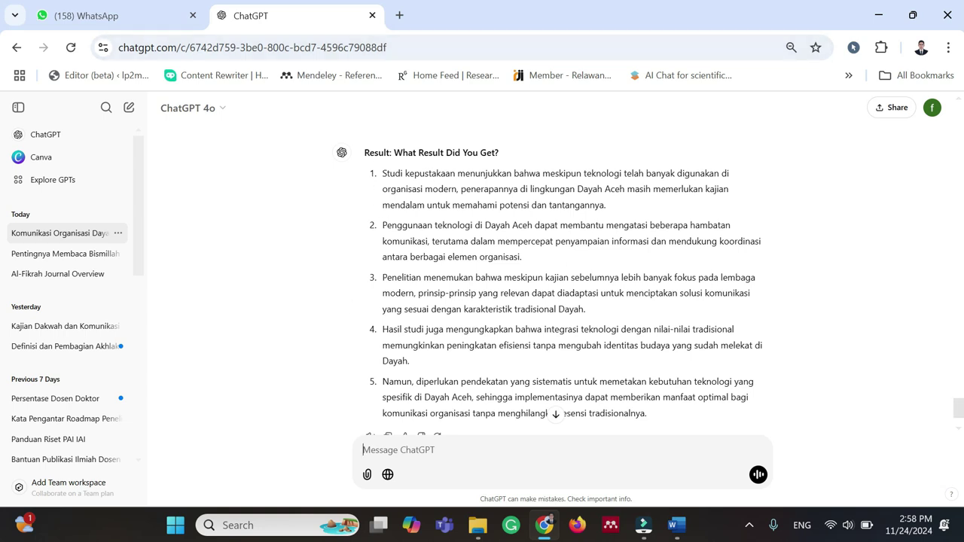
scroll(509, 305, down, 2)
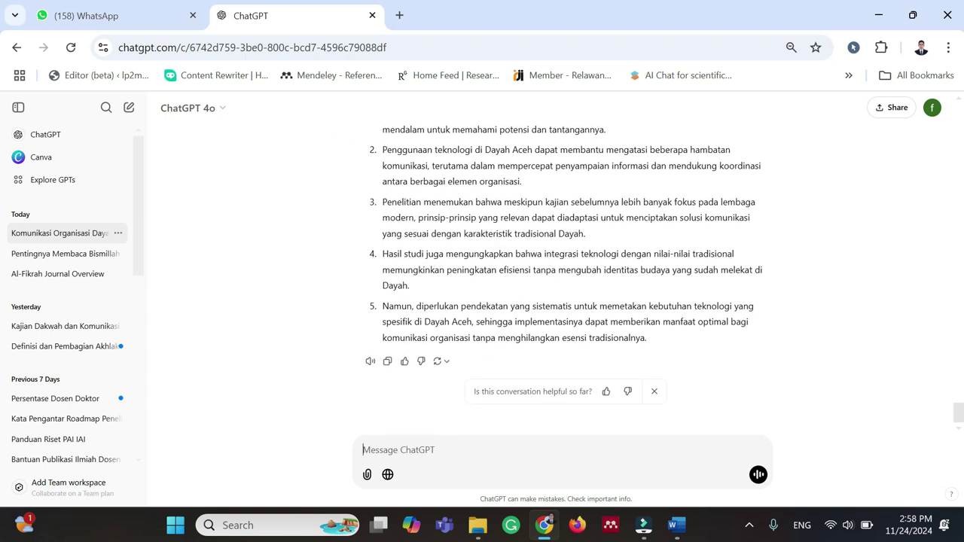
Switch to the Keyword AI document in Word and copy the "Results Paragraf" prompt together with its "Tambahkan Pembahasan" addition
mouse_move(683, 536)
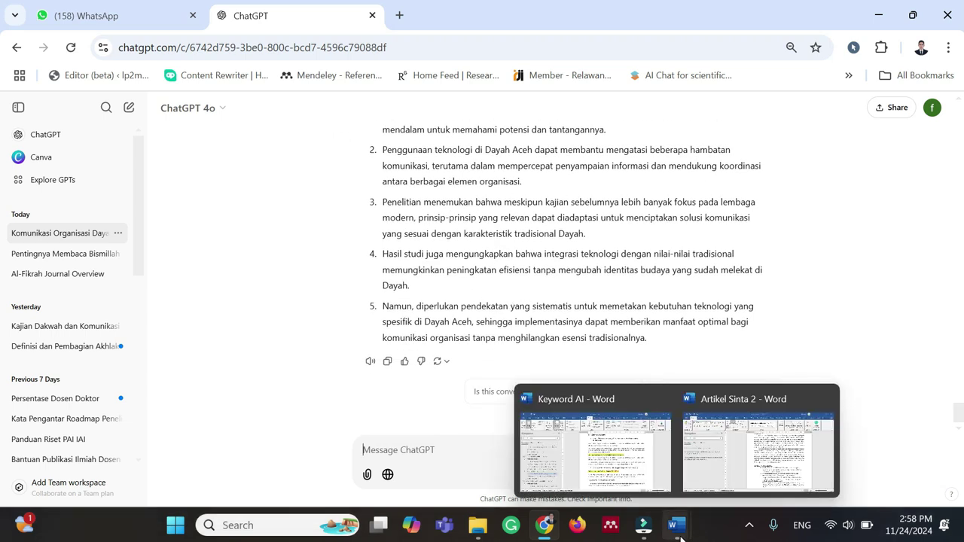
click(594, 436)
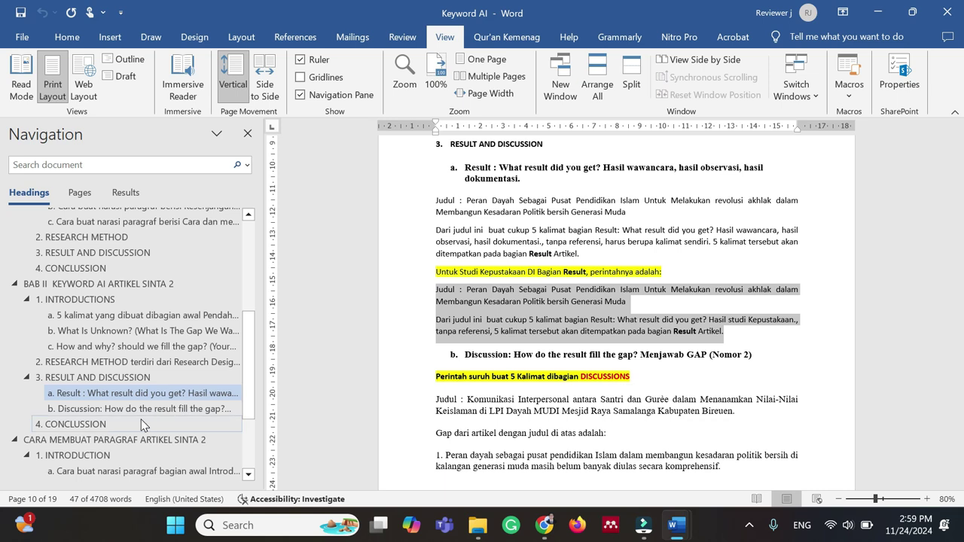
scroll(105, 392, down, 2)
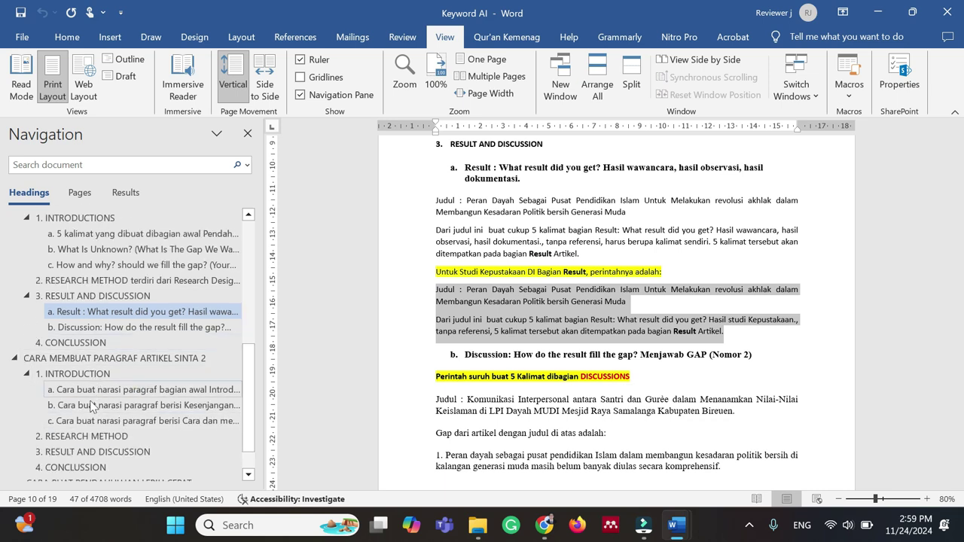
click(101, 453)
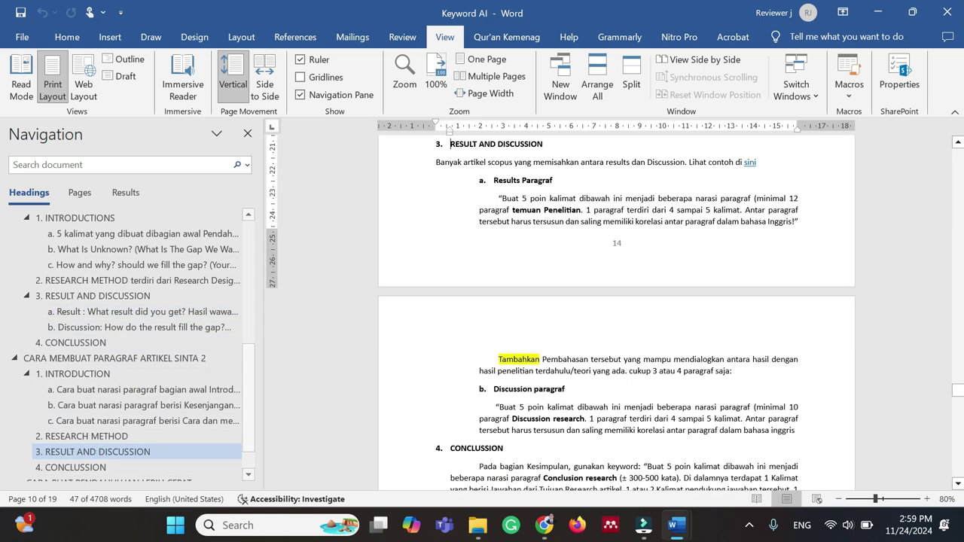
click(102, 466)
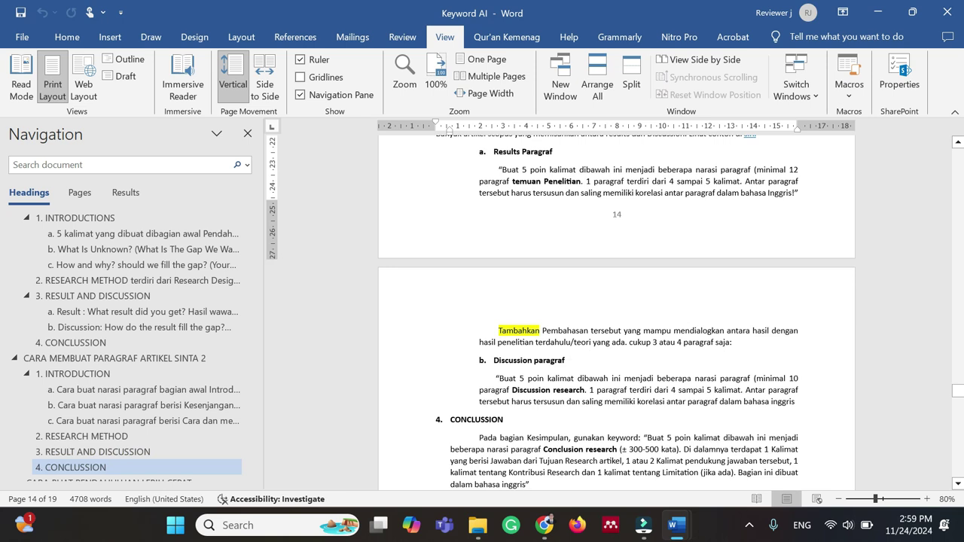
drag(501, 170, 732, 343)
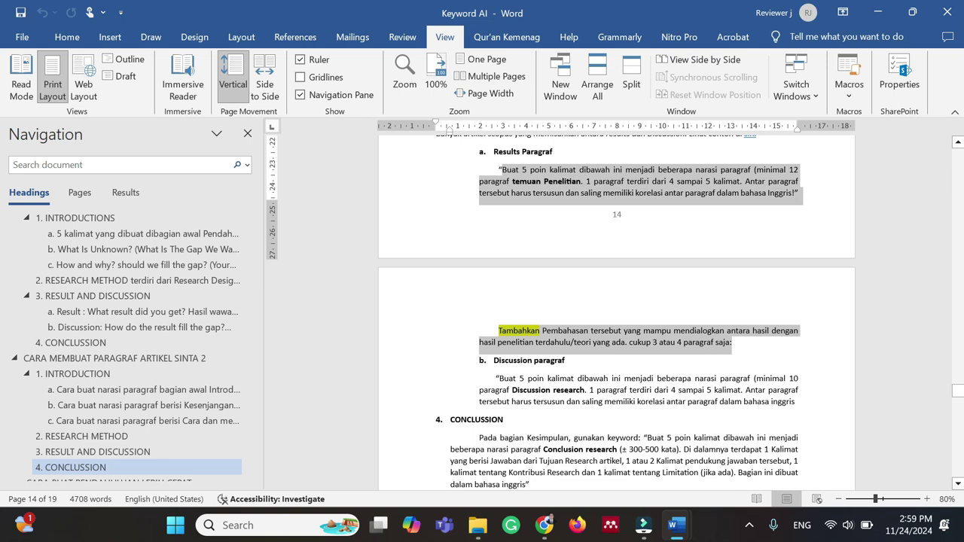
drag(732, 343, 731, 342)
key(ctrl+c)
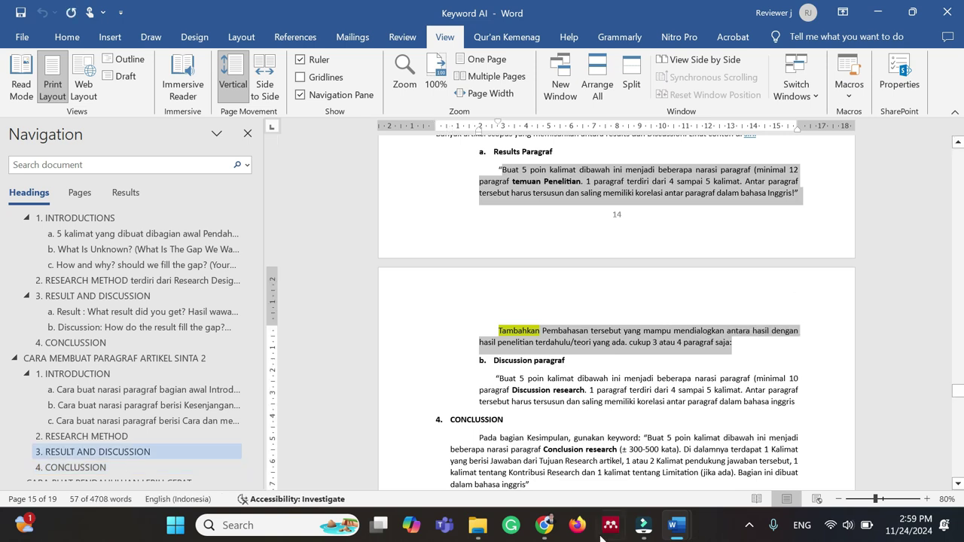
Paste the copied prompt into the ChatGPT conversation and change "dibawah" to "di atas" in its first sentence
click(543, 525)
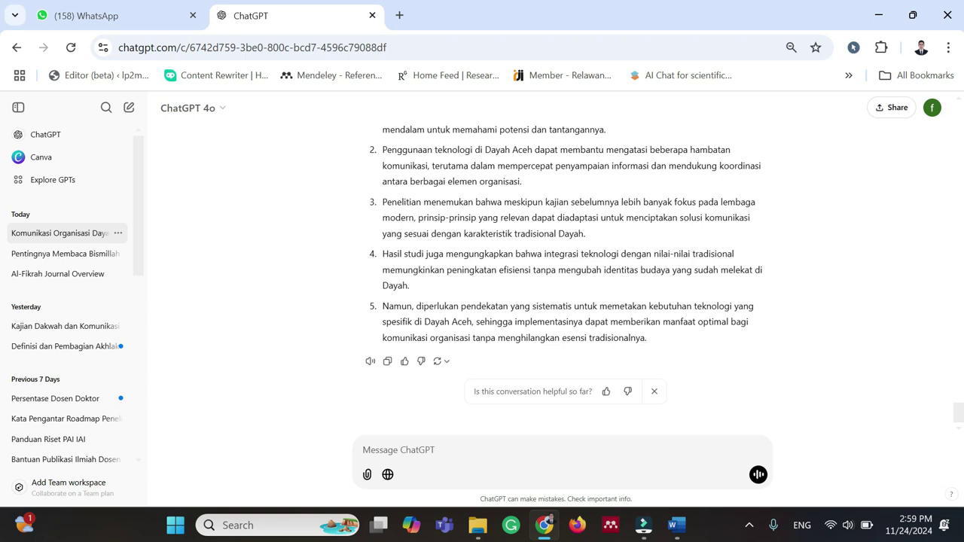
key(ctrl+v)
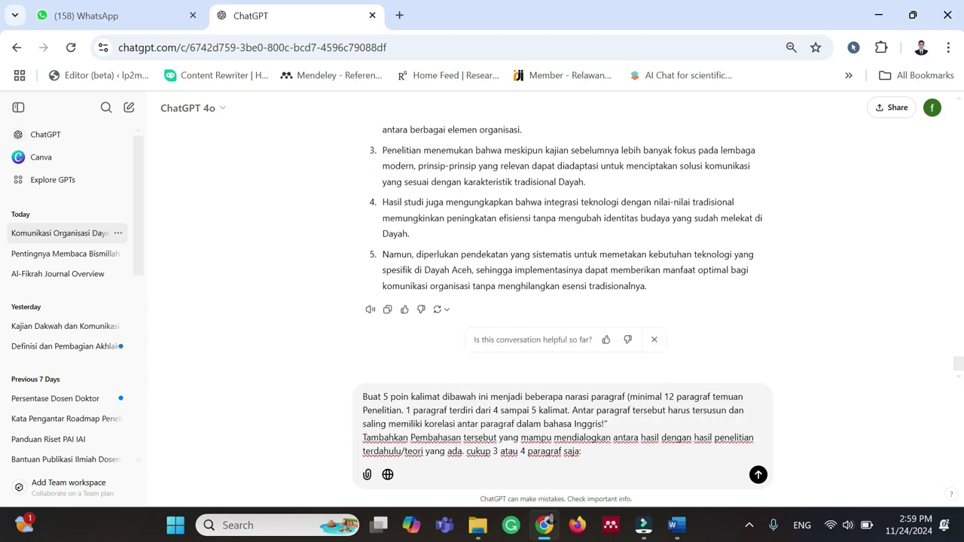
double_click(460, 397)
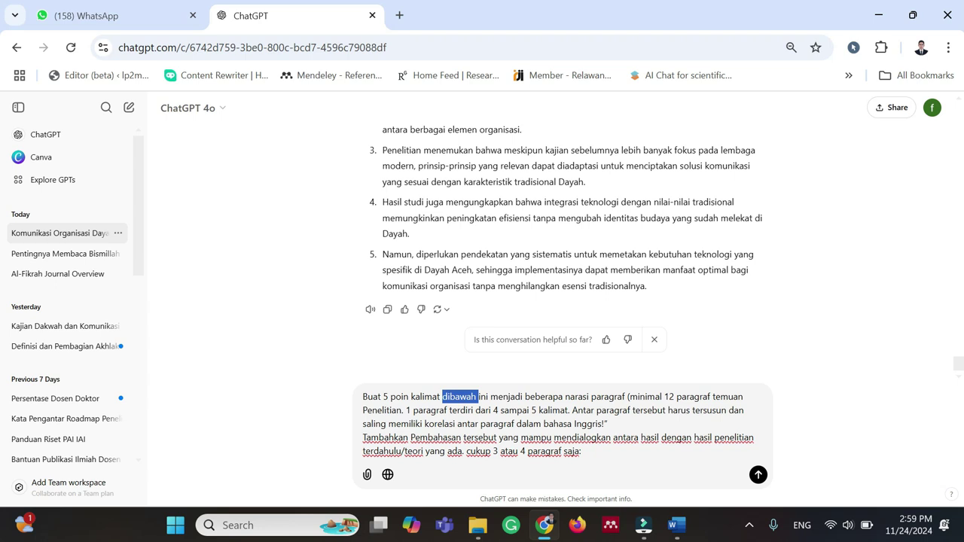
text(di atas)
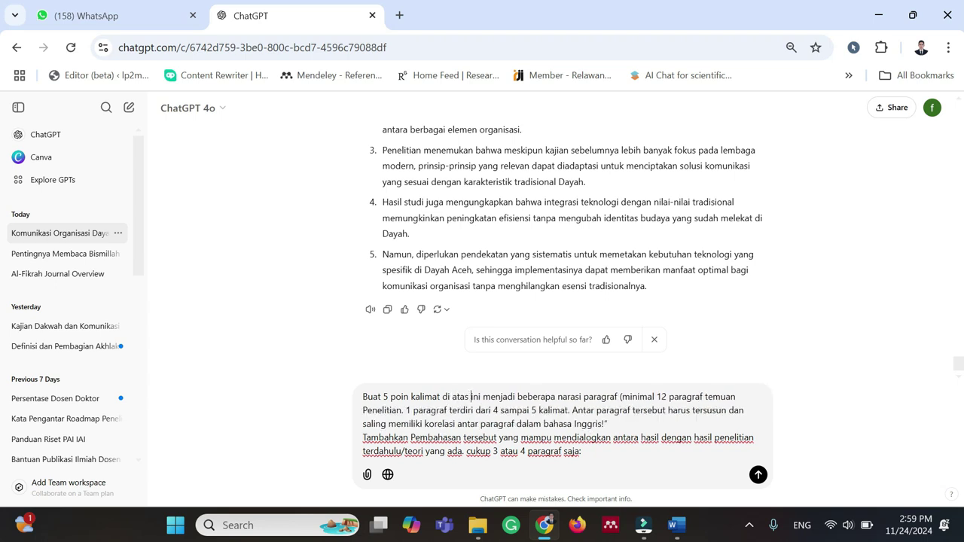
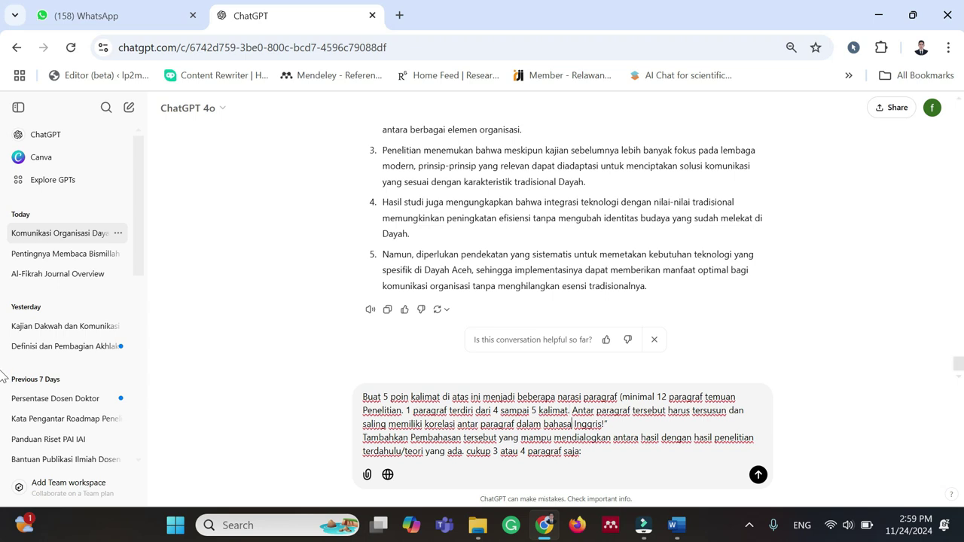
Change the prompt's language from "Inggris" to "Indonesia", add "juga" after "Tambahkan", and send the prompt
double_click(581, 424)
text(Indonesi)
text(a!" Tambahkan )
text(juga)
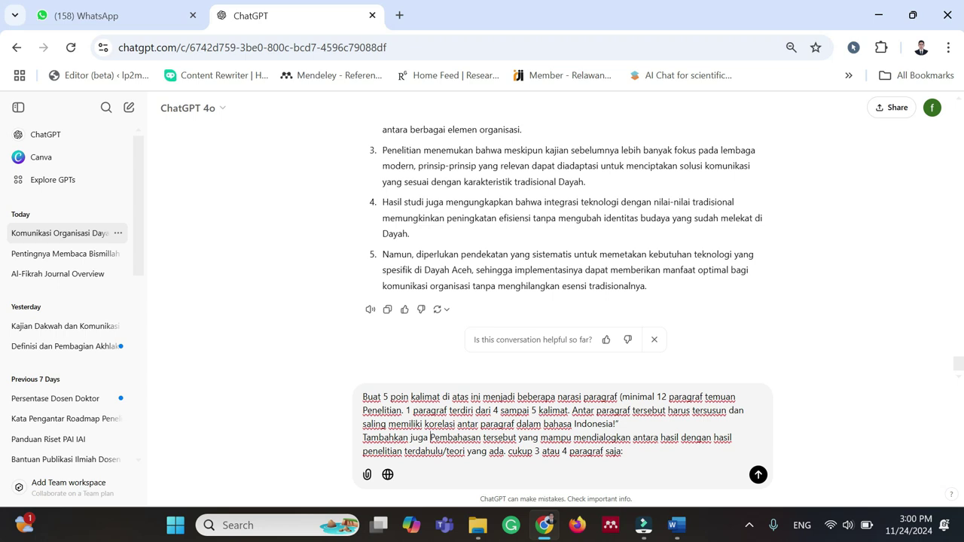
click(758, 475)
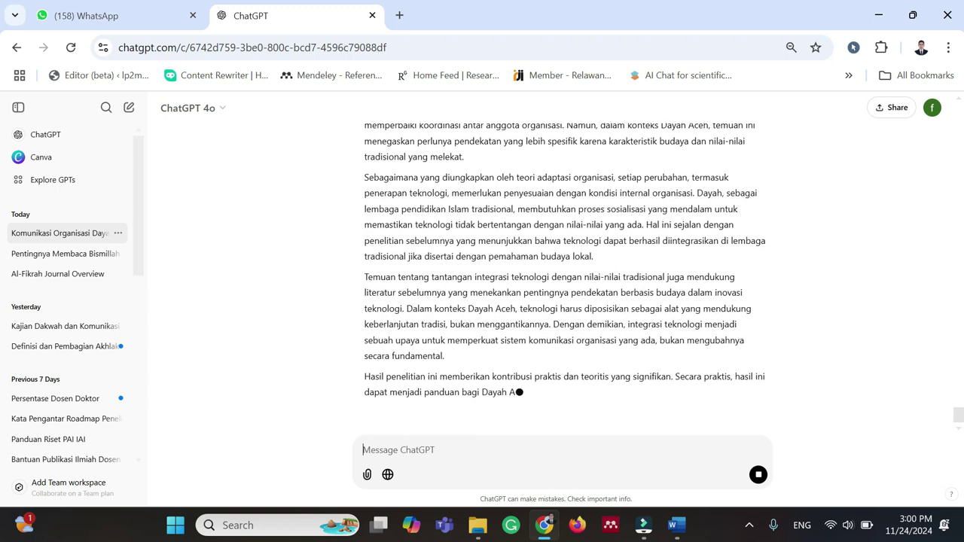
Copy the generated findings narrative and paste it as plain text below HASIL DAN PEMBAHASAN in the Artikel Sinta 2 Word document, replacing the numbered gap list
key(ctrl+a)
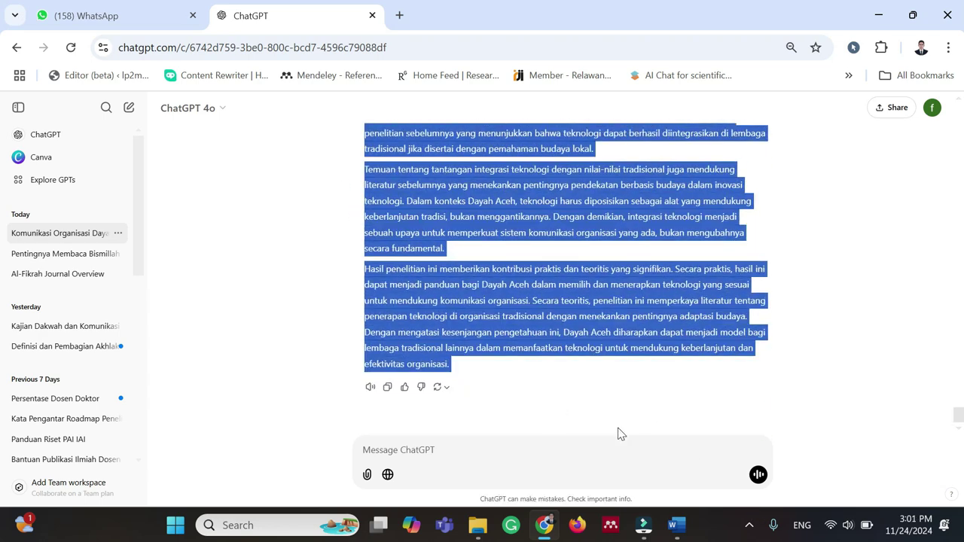
mouse_move(675, 525)
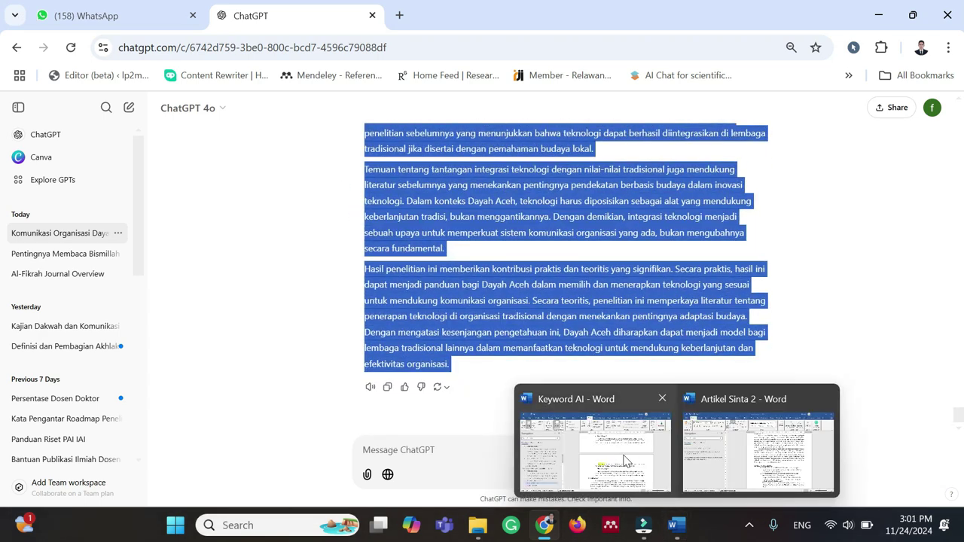
click(753, 452)
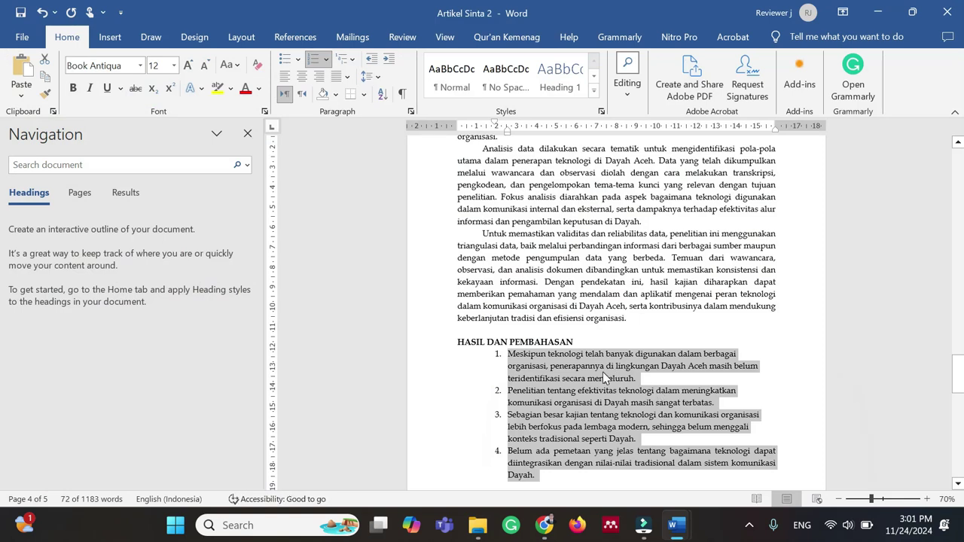
key(Delete)
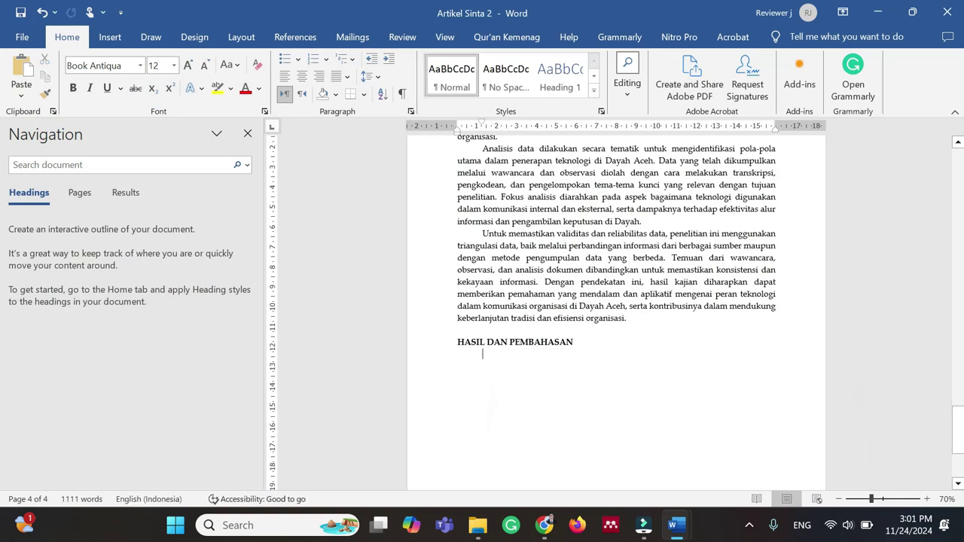
click(21, 95)
click(62, 128)
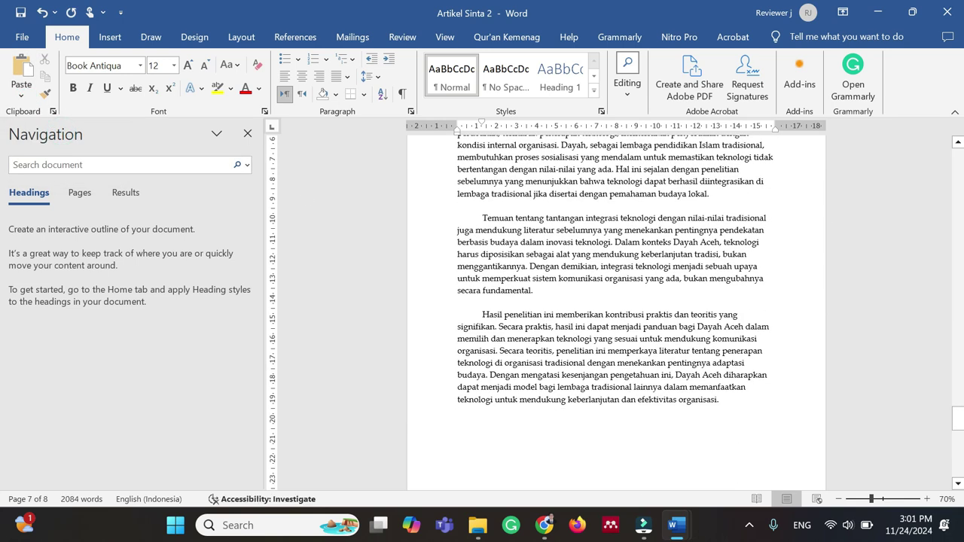
Remove the indent from the "Temuan Penelitian" subheading, make it bold, and delete the empty line below it
click(484, 177)
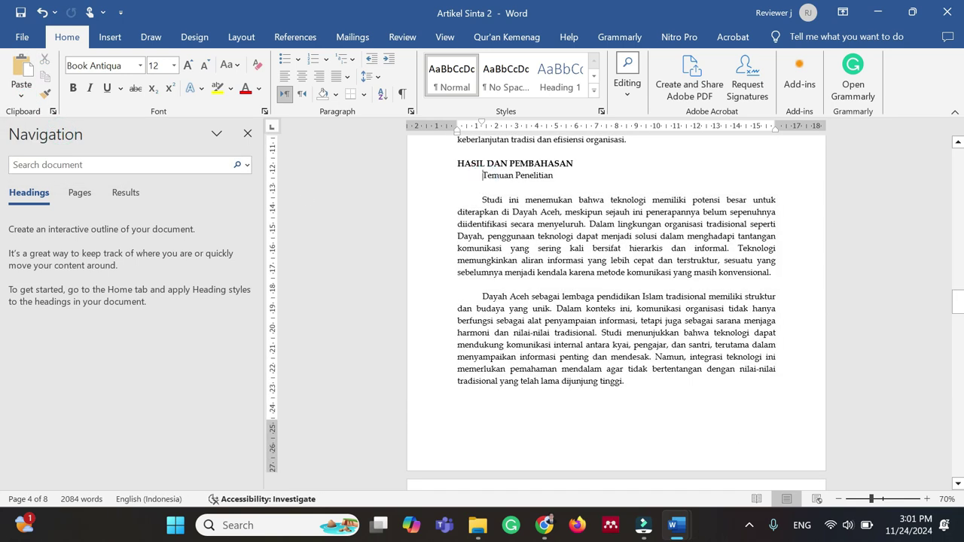
key(BackSpace)
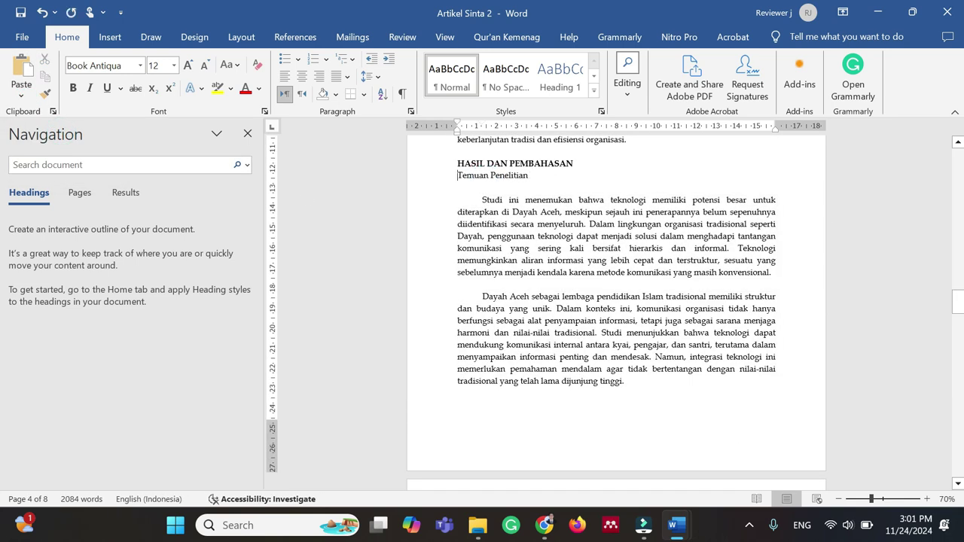
key(shift+End)
key(ctrl+b)
key(Down)
key(Delete)
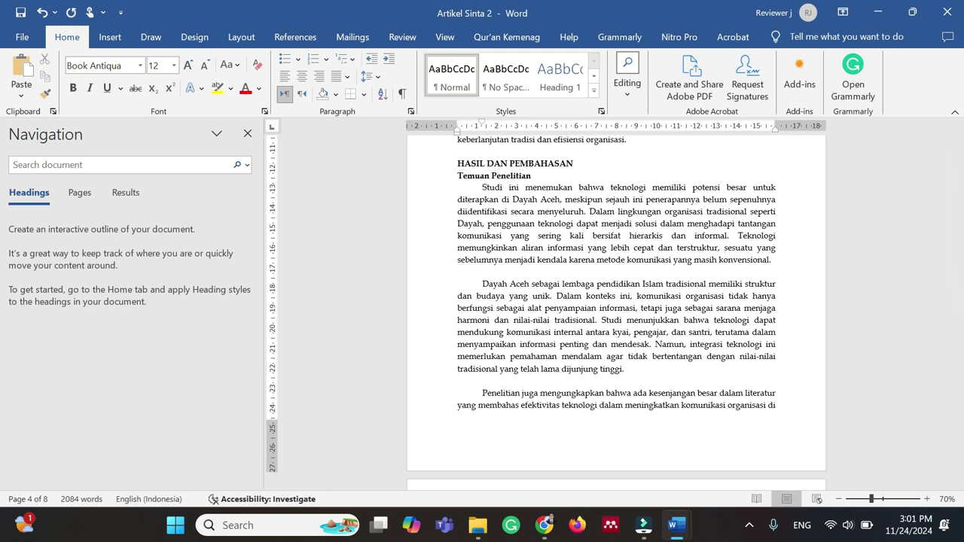
Delete the empty lines between the body paragraphs under the "Temuan Penelitian" subheading
click(507, 272)
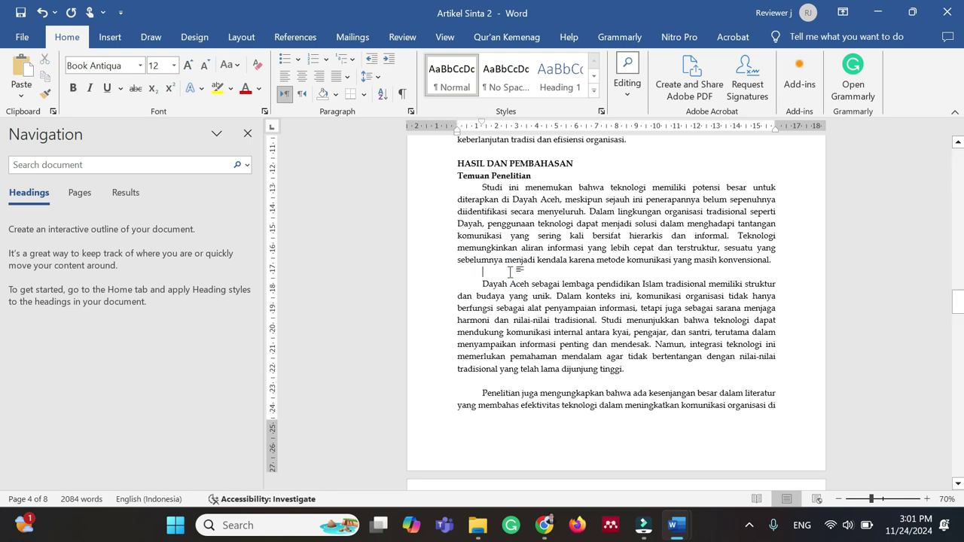
key(BackSpace)
click(500, 370)
key(BackSpace)
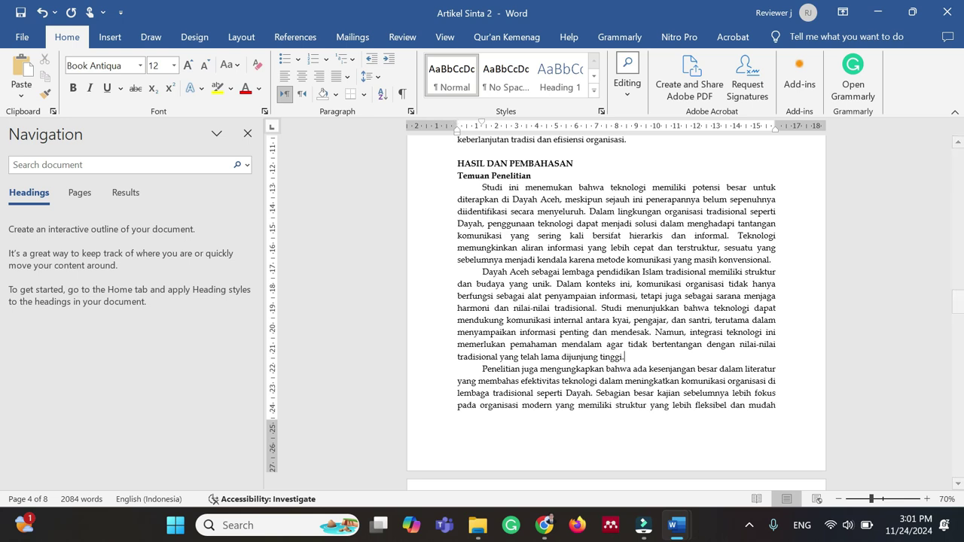
scroll(500, 370, down, 6)
click(500, 347)
key(BackSpace)
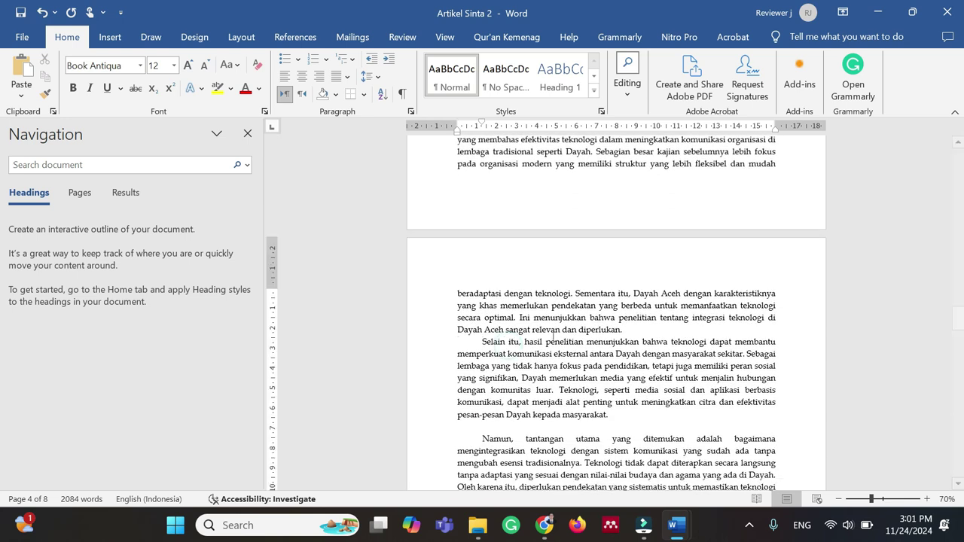
scroll(500, 347, down, 2)
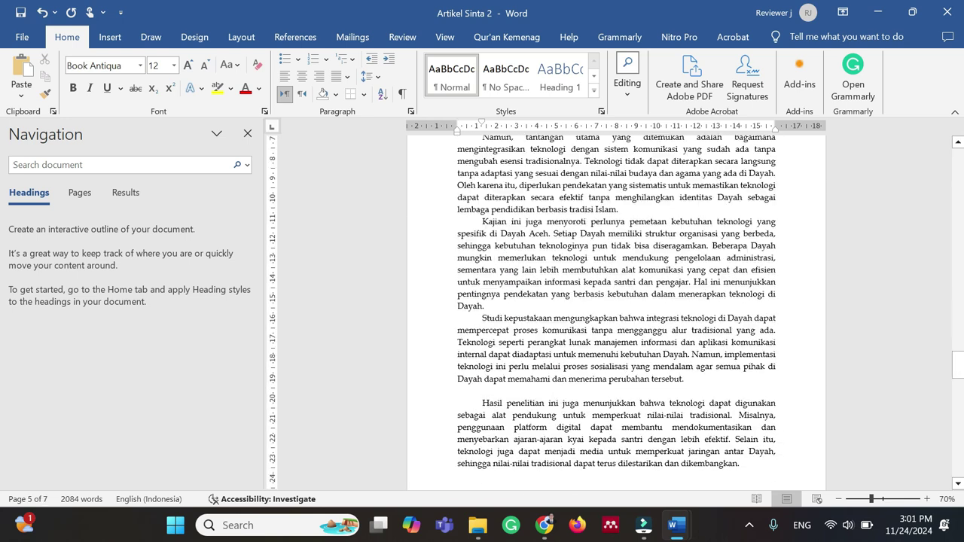
click(515, 392)
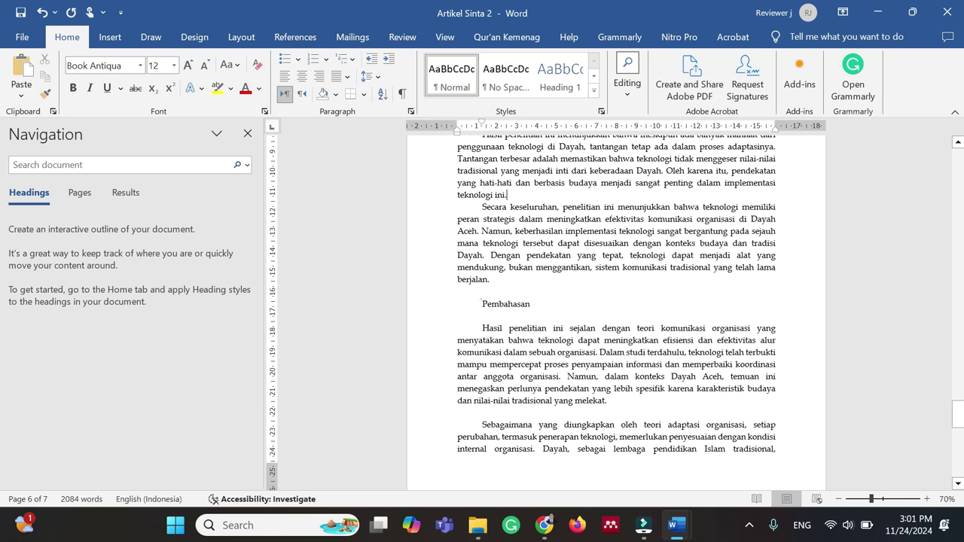
Delete the "Pembahasan" line and the empty lines around it so the neighbouring paragraphs follow directly
double_click(482, 301)
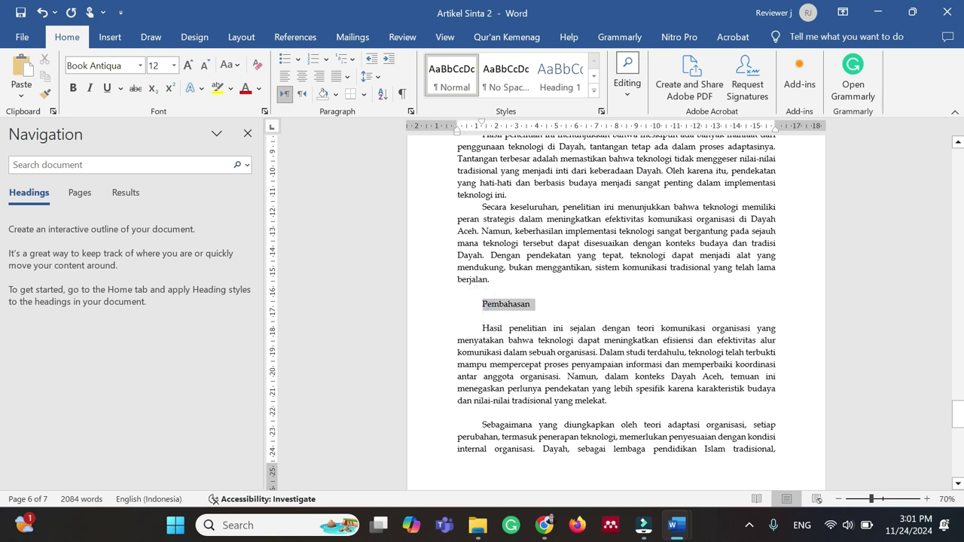
key(BackSpace)
key(BackSpace)
key(BackSpace)
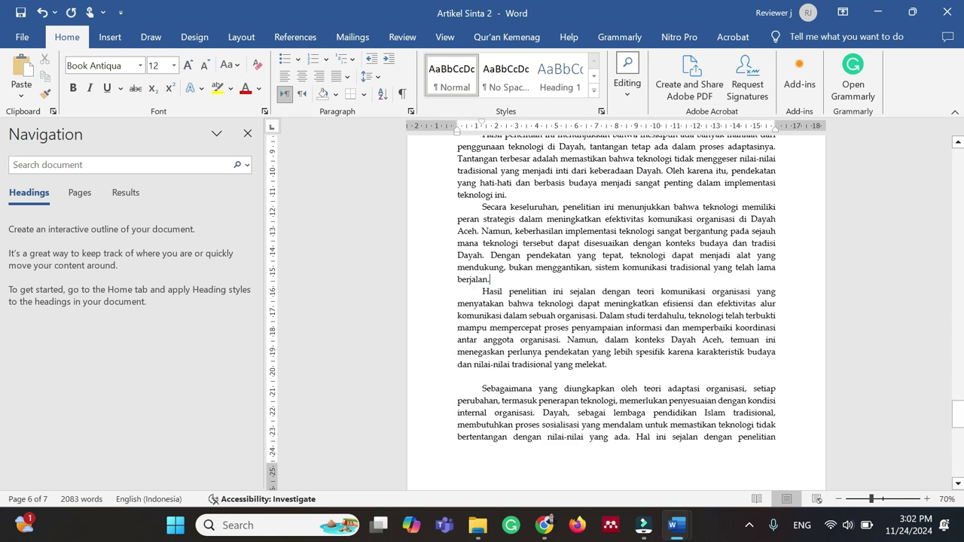
Delete the remaining empty lines between the closing paragraphs, from "Hasil penelitian ini sejalan" to the end of the document
click(458, 376)
key(BackSpace)
scroll(616, 312, down, 6)
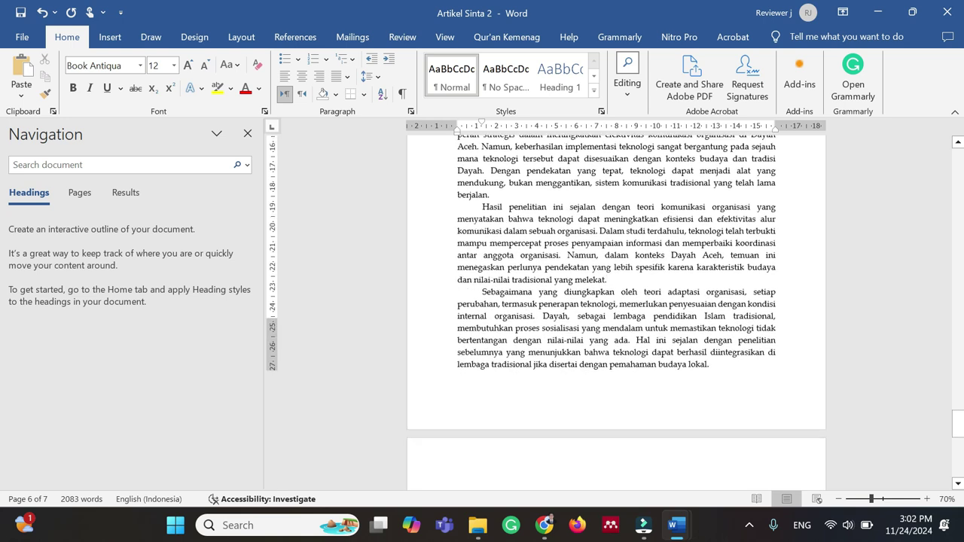
scroll(528, 289, down, 2)
click(529, 289)
key(BackSpace)
key(BackSpace)
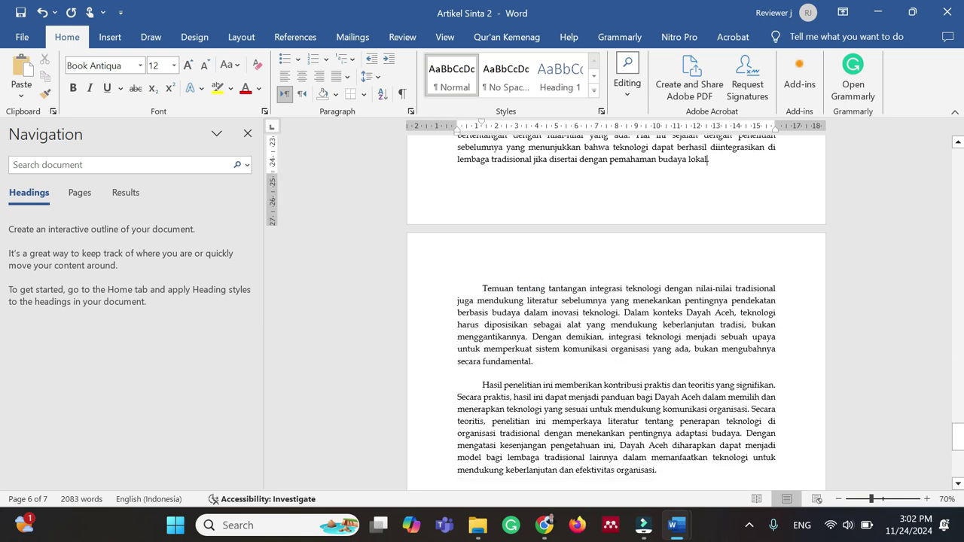
click(460, 372)
key(BackSpace)
scroll(460, 373, down, 3)
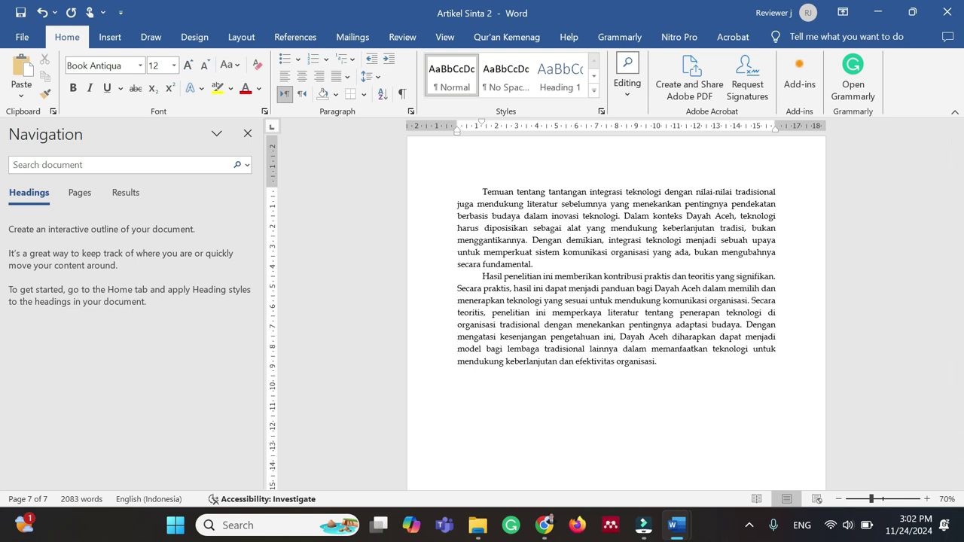
In the Keyword AI document, copy the Discussion prompt for literature-study articles, including its "Judul" line, located just above the CONCLUSSION heading
mouse_move(672, 535)
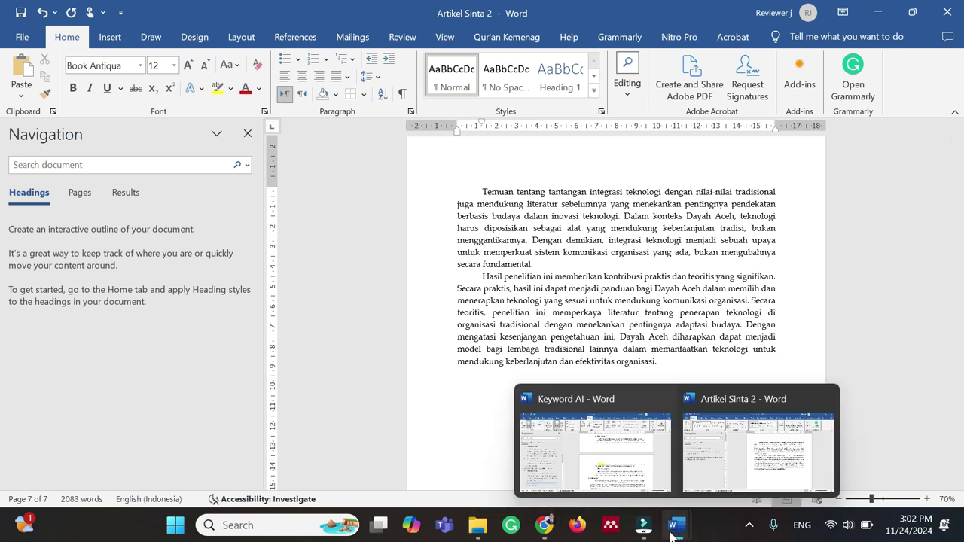
click(583, 475)
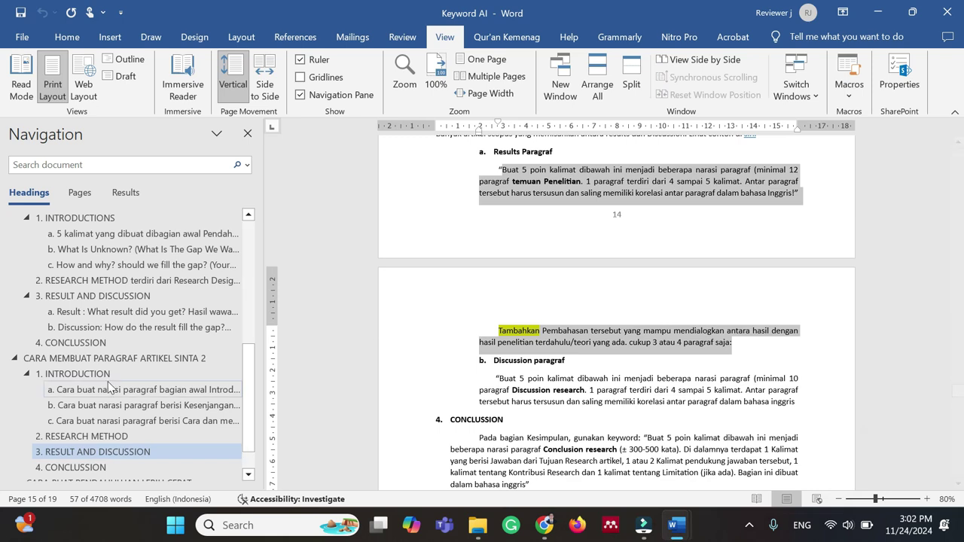
scroll(113, 391, down, 2)
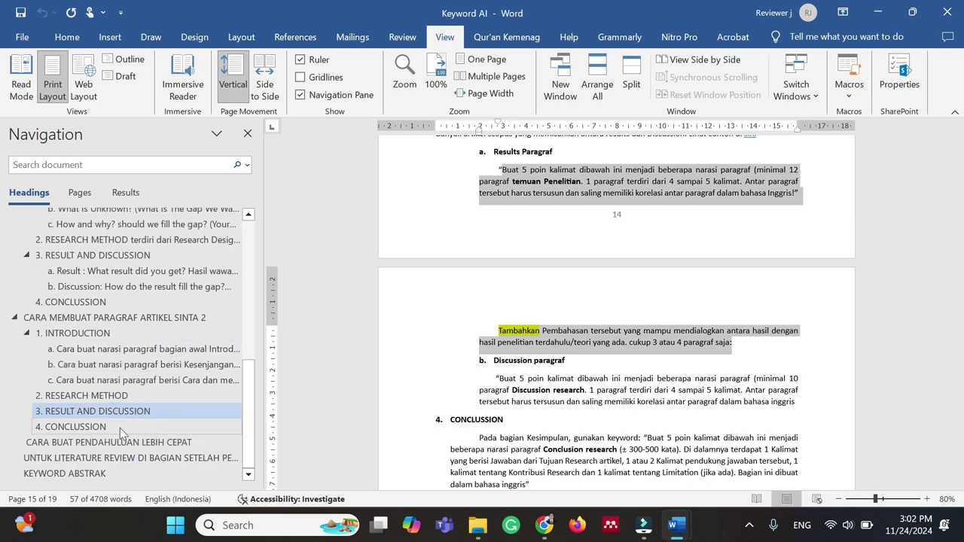
click(543, 378)
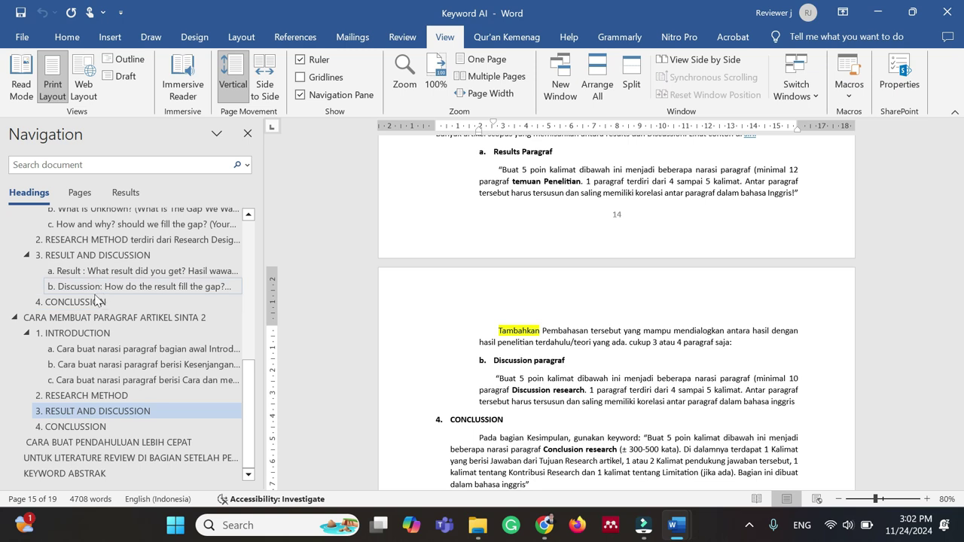
click(107, 255)
click(143, 287)
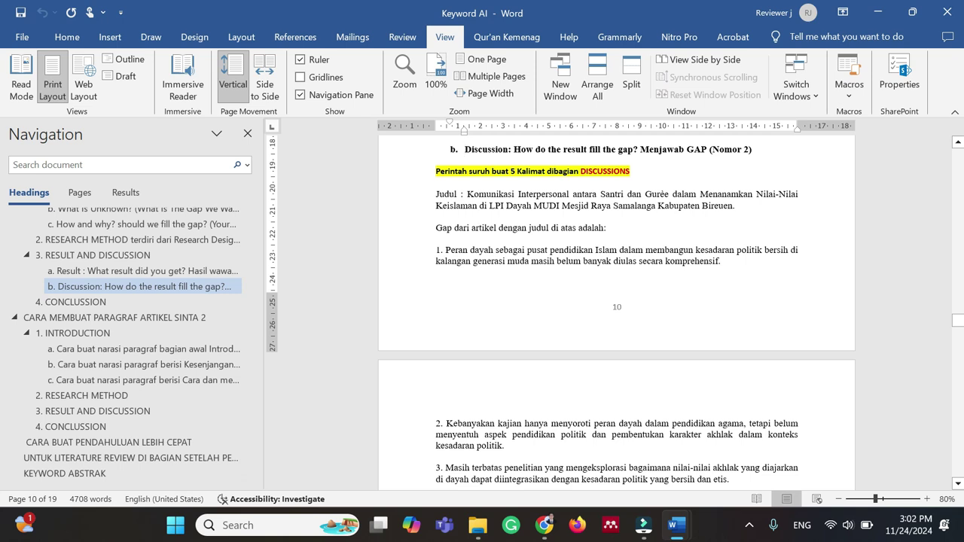
scroll(616, 312, down, 6)
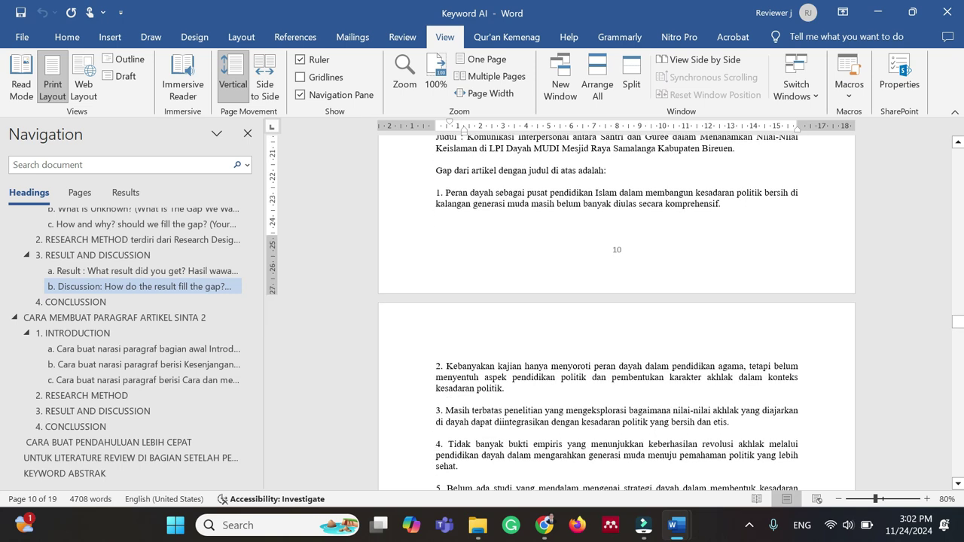
scroll(616, 312, down, 1)
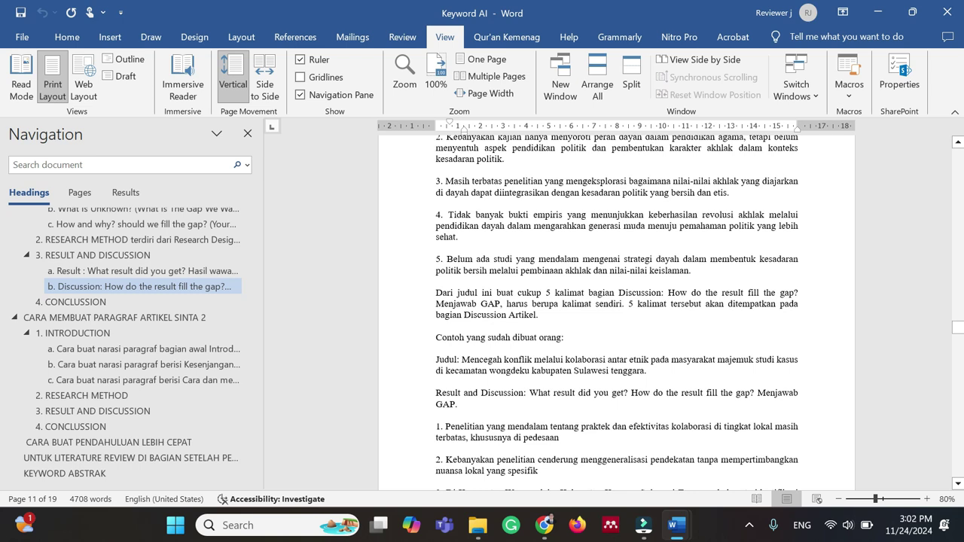
scroll(616, 313, up, 7)
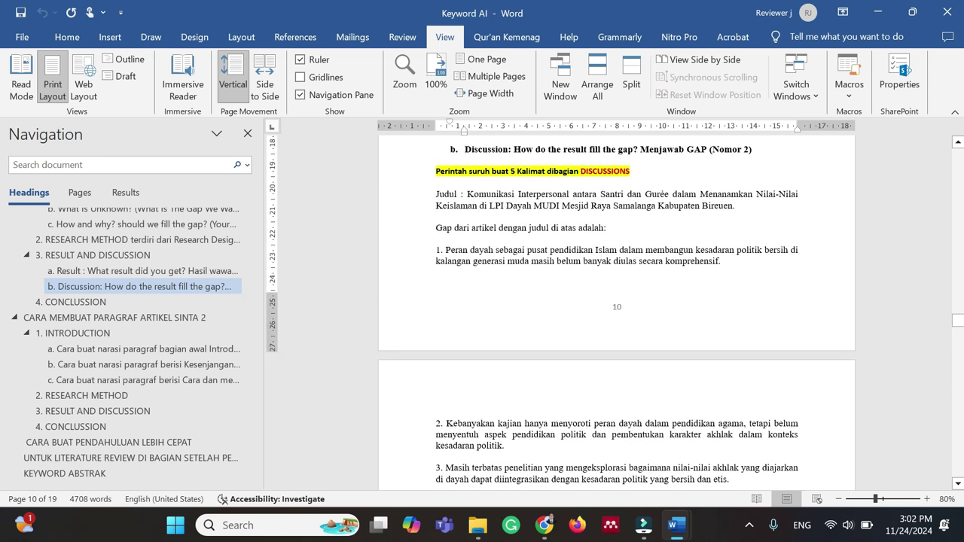
click(71, 302)
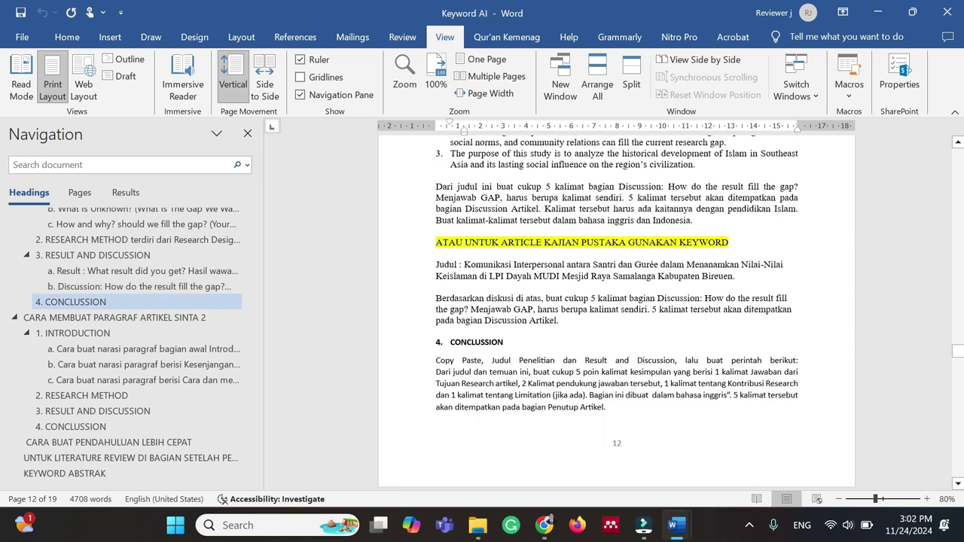
drag(435, 264, 557, 320)
key(ctrl+c)
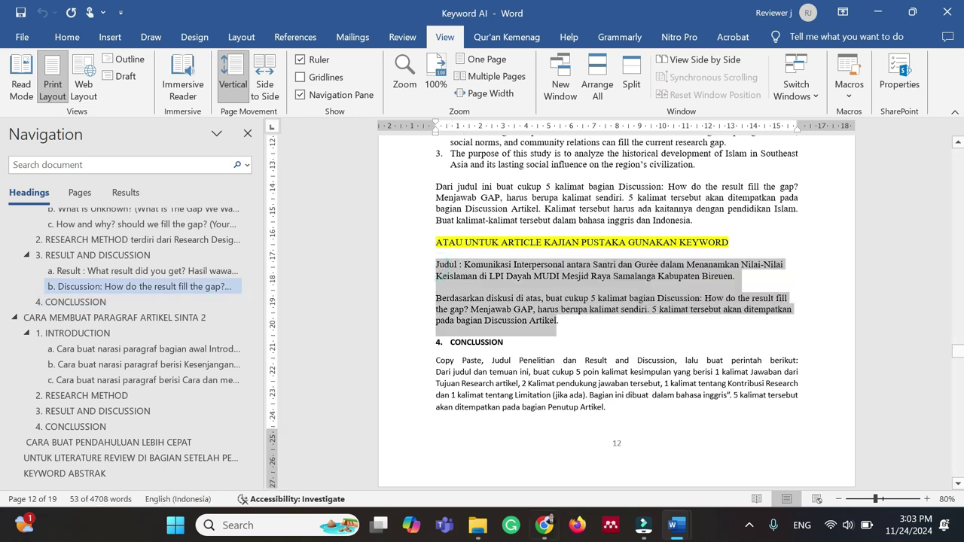
Switch to the ChatGPT conversation and paste the copied Discussion prompt into the message
click(544, 524)
click(491, 369)
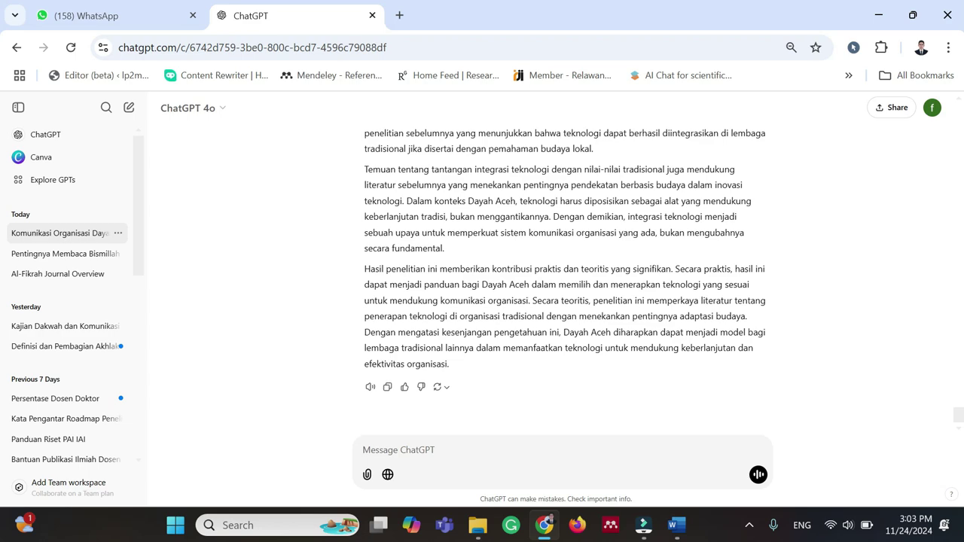
key(ctrl+v)
Replace the prompt's title with "Peran Teknologi dalam Meningkatkan Efektivitas Komunikasi Organisasi di Dayah Aceh." copied from an earlier message, and send the prompt
scroll(603, 242, up, 15)
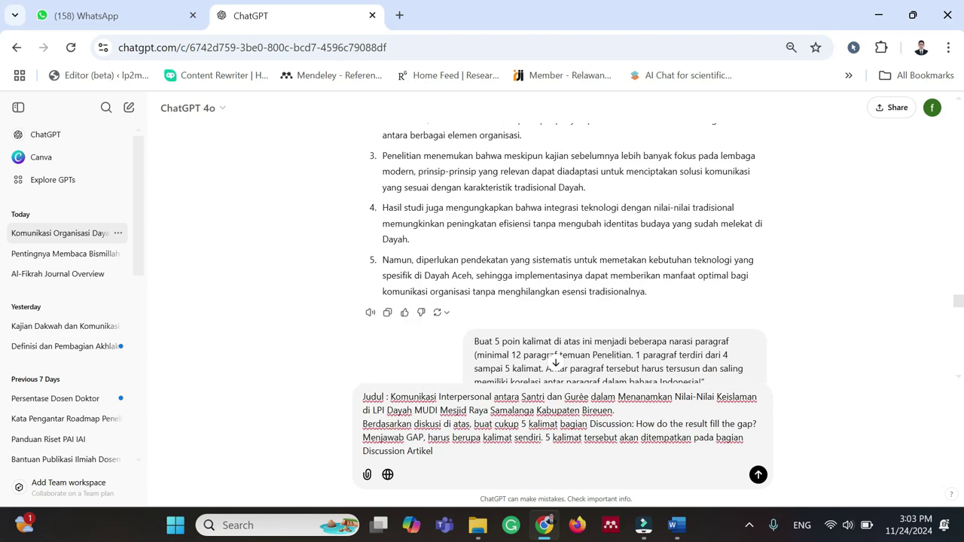
scroll(602, 242, up, 10)
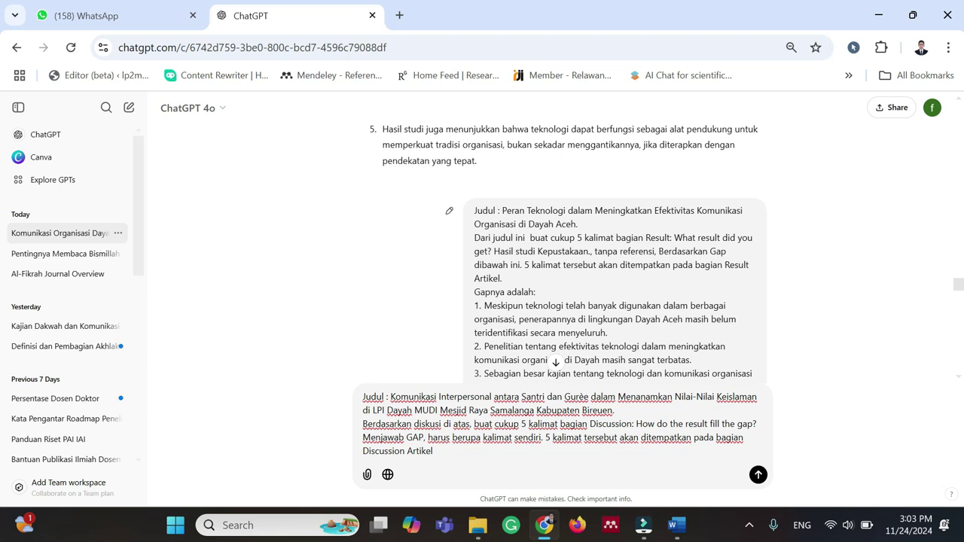
drag(502, 210, 577, 225)
key(ctrl+c)
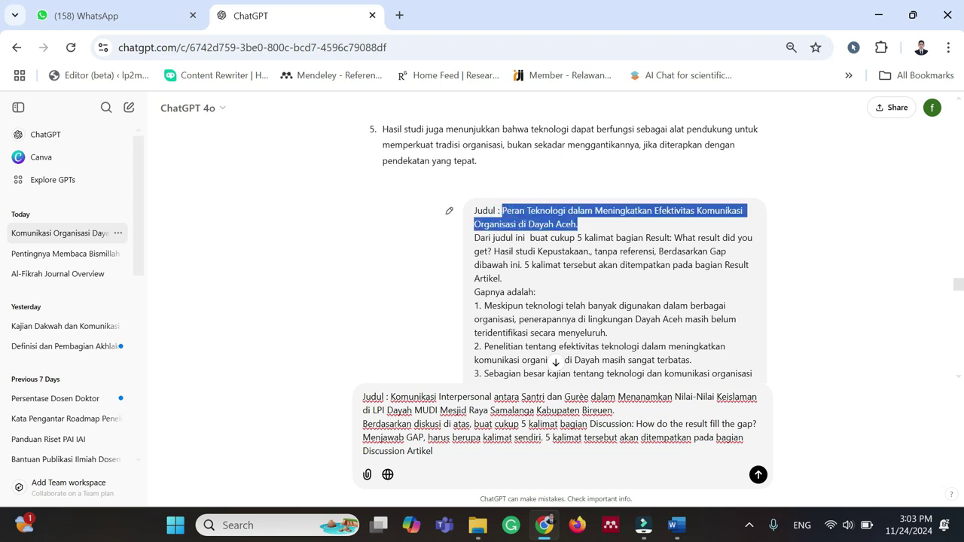
drag(390, 397, 615, 411)
key(ctrl+v)
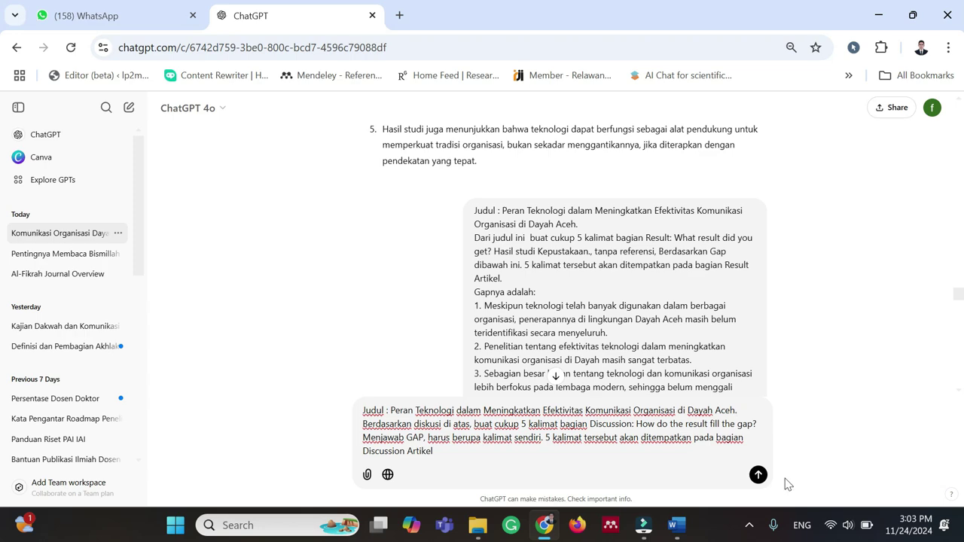
click(757, 475)
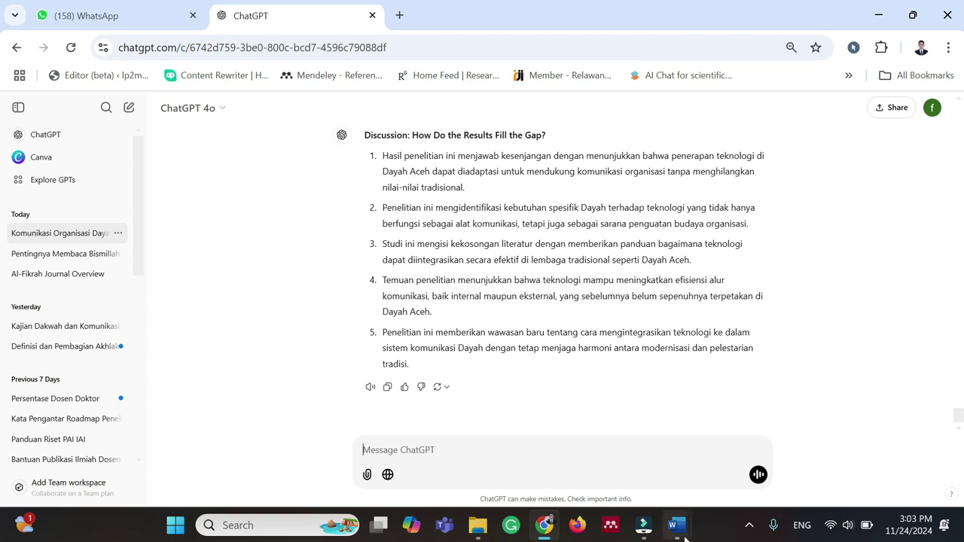
In the Keyword AI document, copy the "Discussion paragraph" prompt from the Result and Discussion section of the Sinta 2 paragraph guide
mouse_move(685, 537)
click(595, 448)
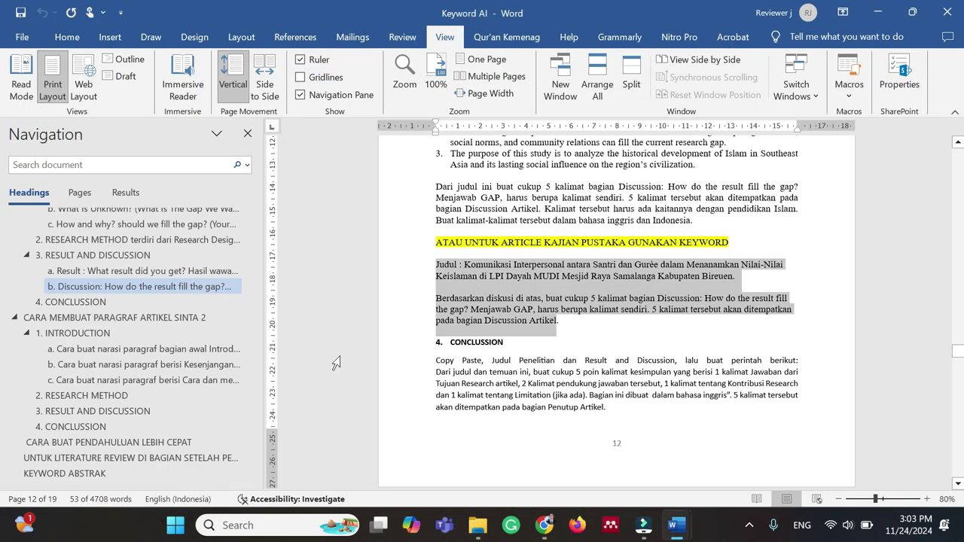
click(113, 413)
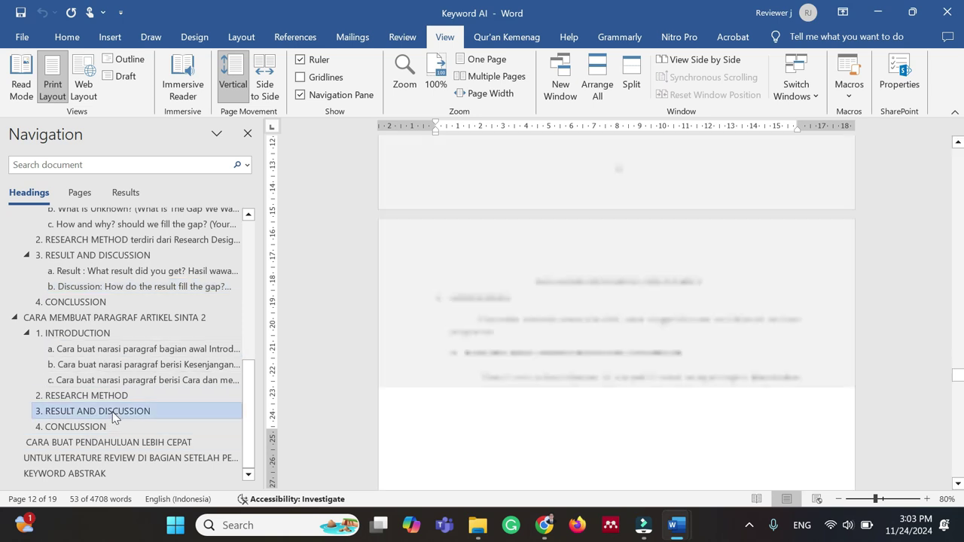
click(75, 426)
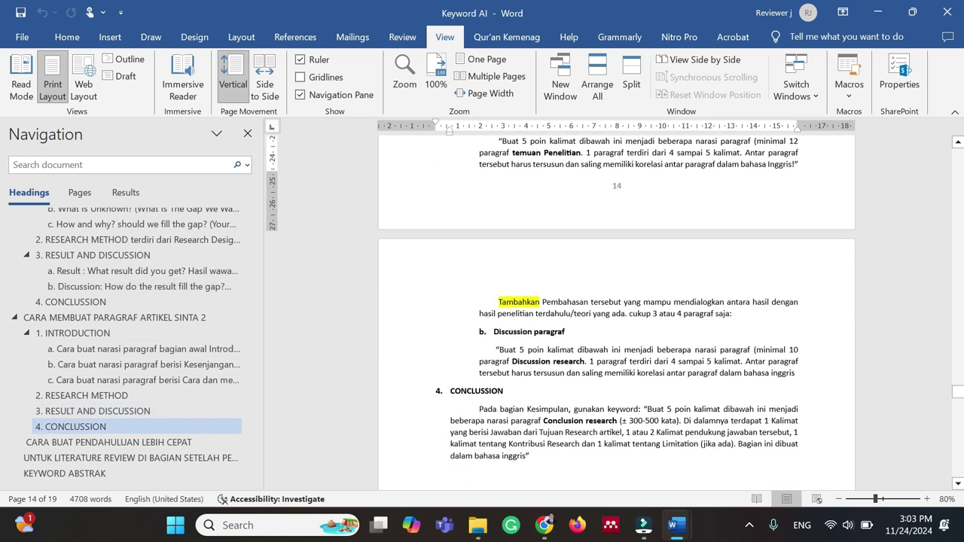
drag(498, 350, 795, 381)
key(ctrl+c)
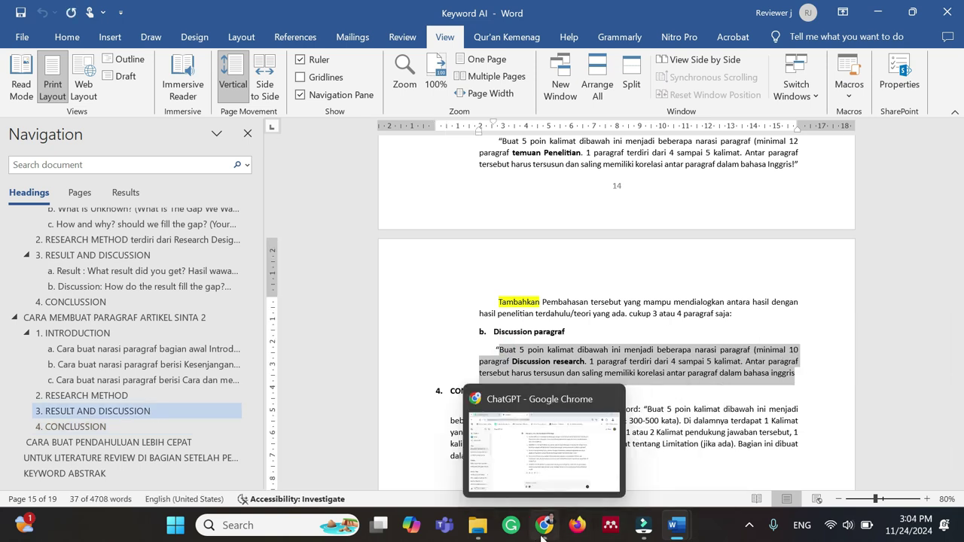
Paste the copied prompt into the ChatGPT conversation and change its final word "inggris" to "Indonesia."
click(543, 525)
key(ctrl+v)
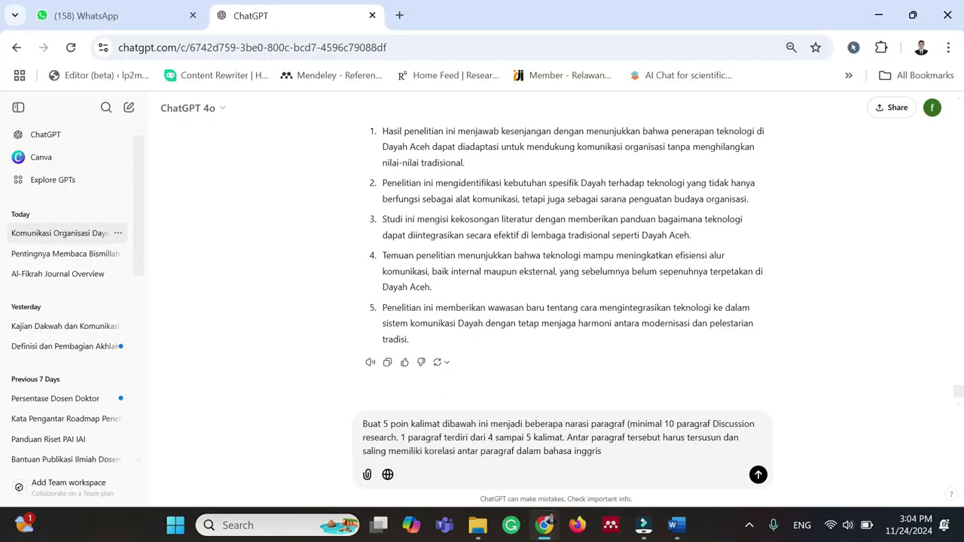
key(ctrl+shift+Left)
text(Ind)
text(o)
key(BackSpace)
key(BackSpace)
text(nd)
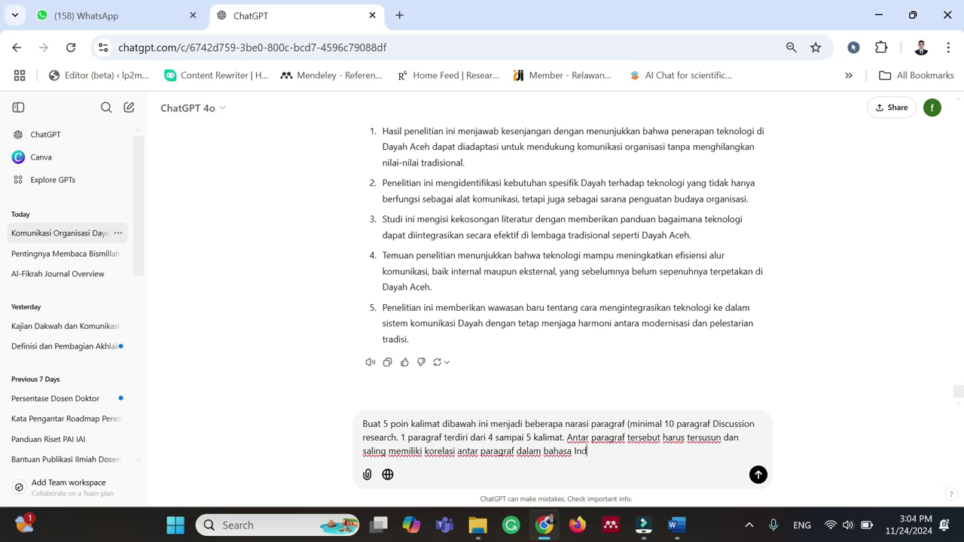
text(onesia.)
Replace "dibawah" with "di atas" in the prompt's first sentence and send the prompt
drag(419, 340, 366, 140)
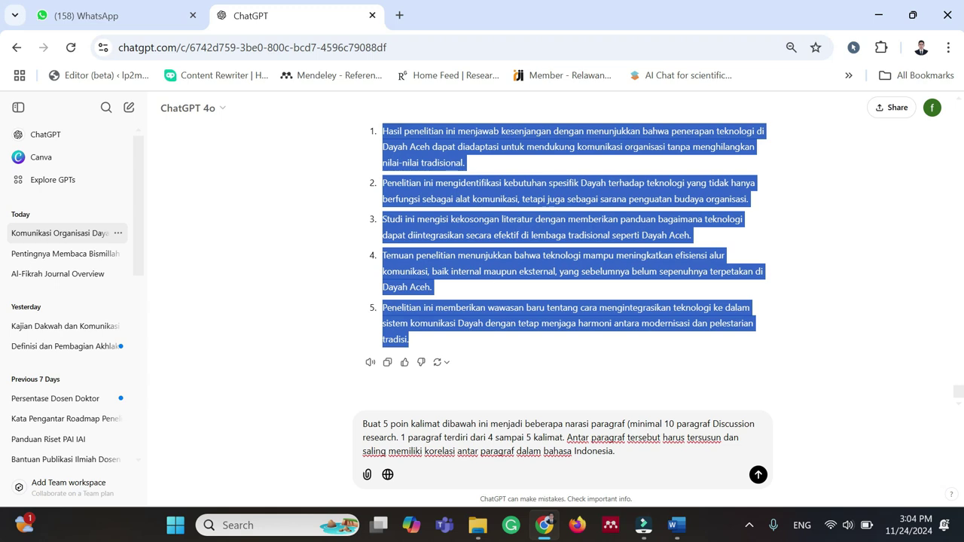
double_click(460, 424)
text(di atas)
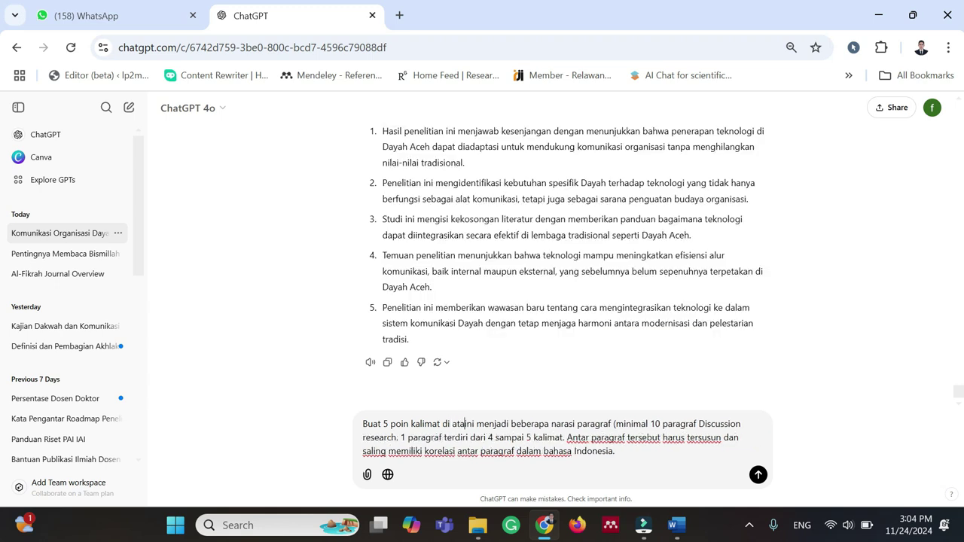
click(757, 475)
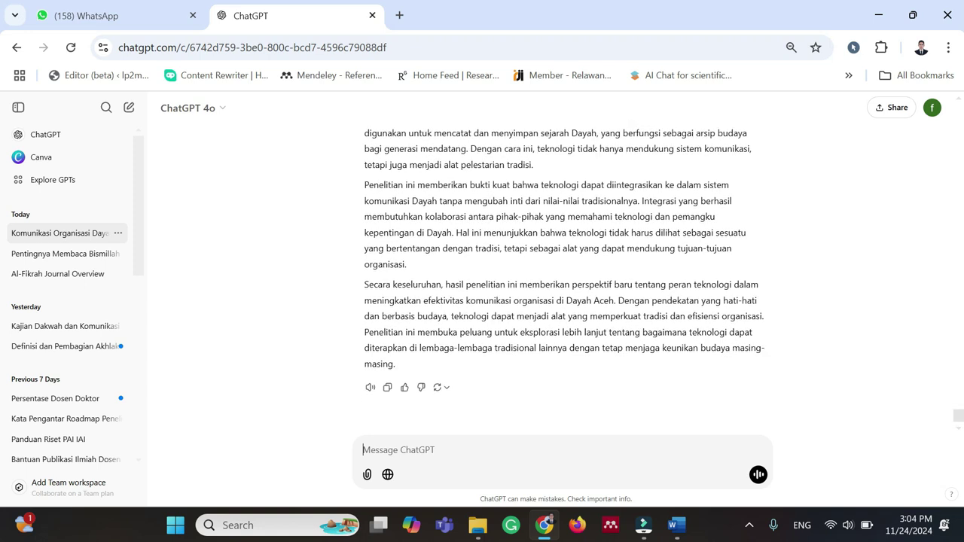
Copy ChatGPT's generated discussion paragraphs and paste them as text only at the end of the Artikel Sinta 2 document
drag(404, 371, 366, 206)
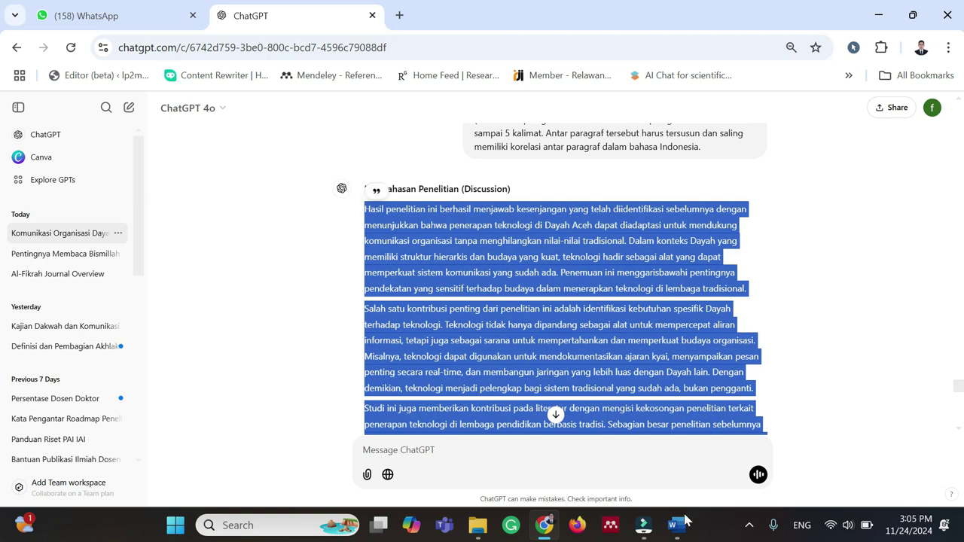
mouse_move(681, 531)
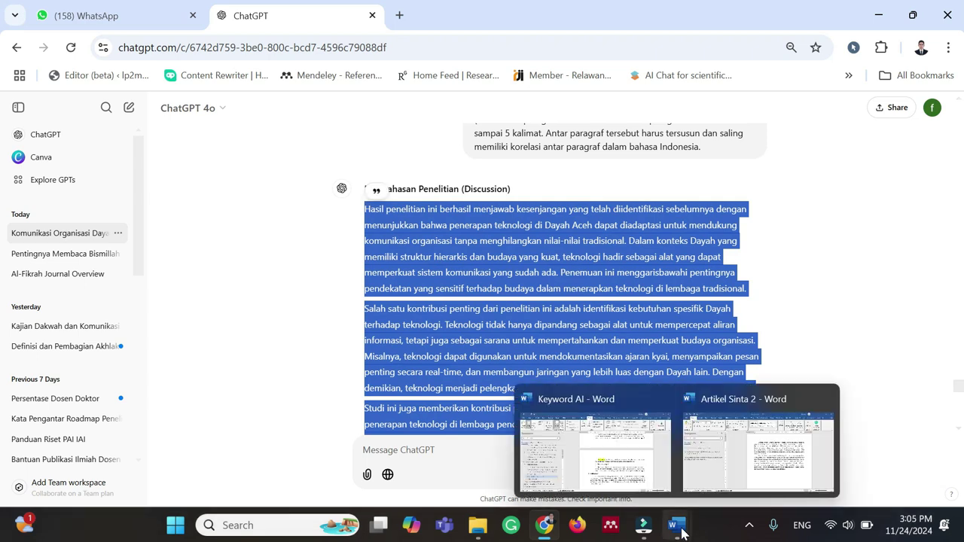
click(629, 471)
click(759, 467)
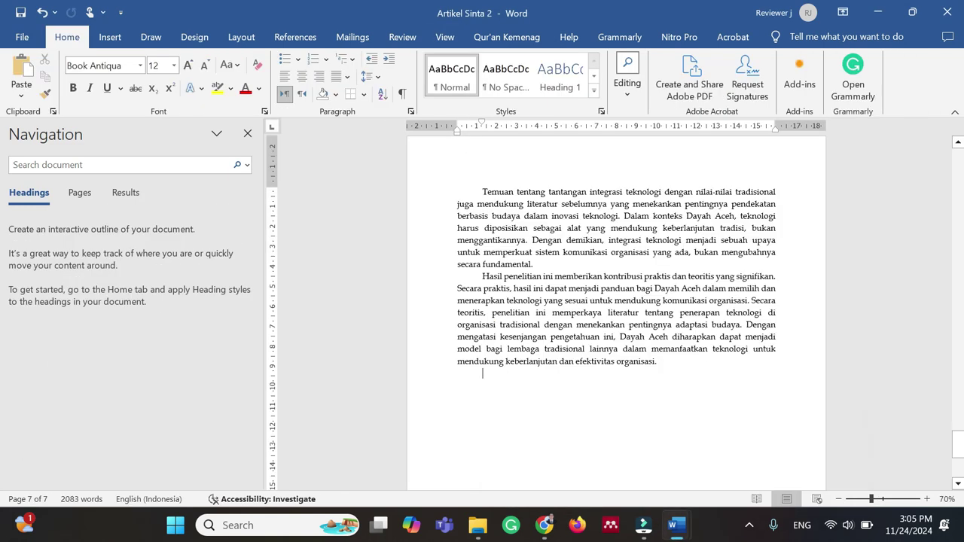
click(21, 96)
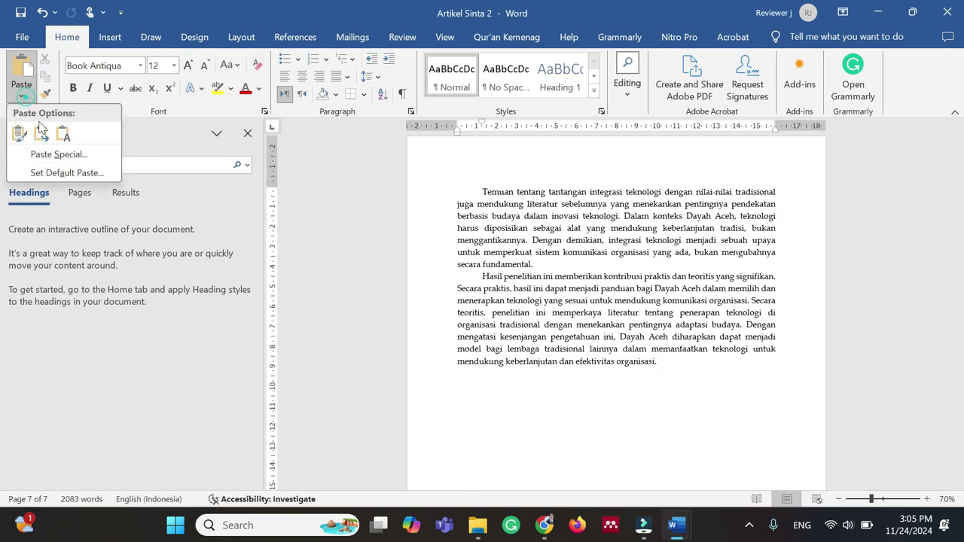
click(63, 135)
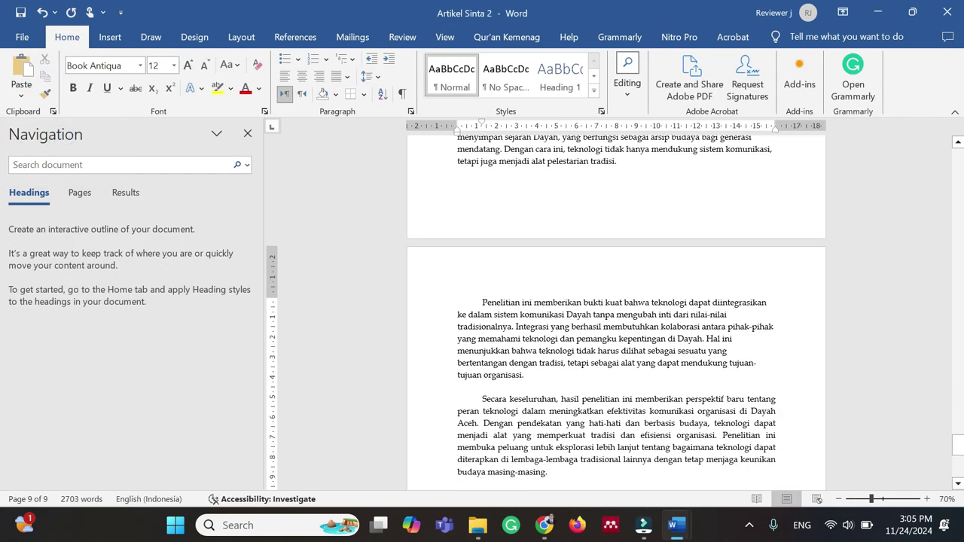
Insert a bold, unindented "Discussion" heading above the pasted discussion paragraphs, with a blank line before it
scroll(616, 313, up, 15)
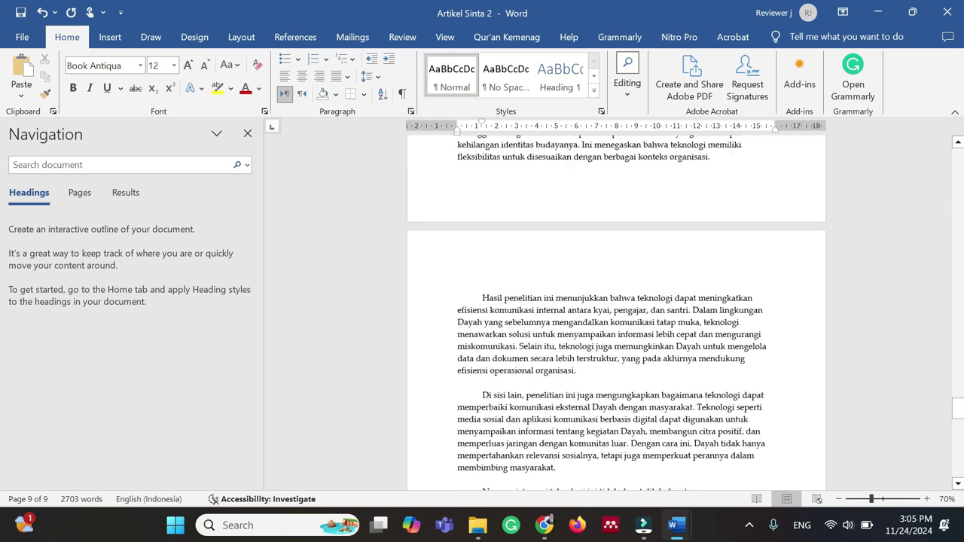
scroll(482, 224, up, 8)
click(481, 223)
key(BackSpace)
text(Disc)
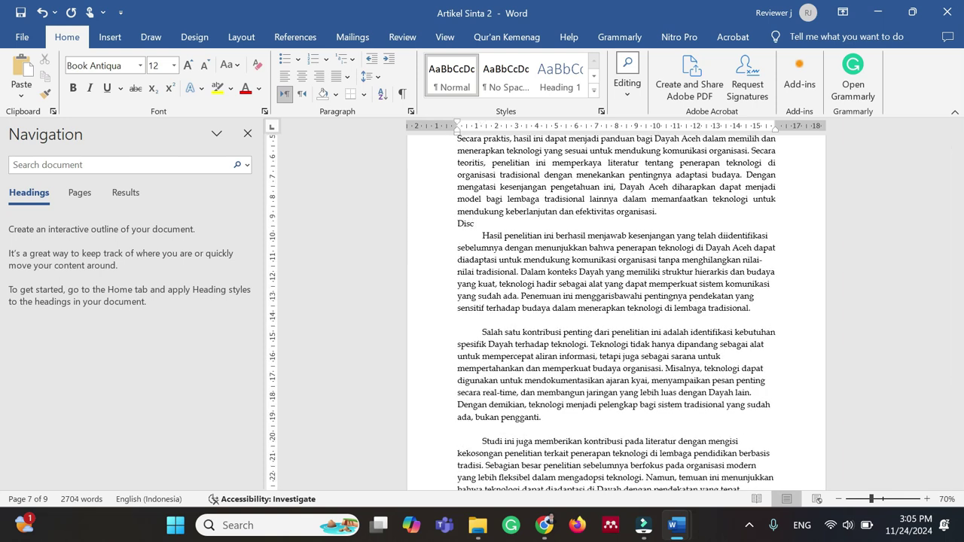
text(s)
key(BackSpace)
key(BackSpace)
text(cussion)
key(shift+Home)
key(ctrl+b)
key(Home)
key(Return)
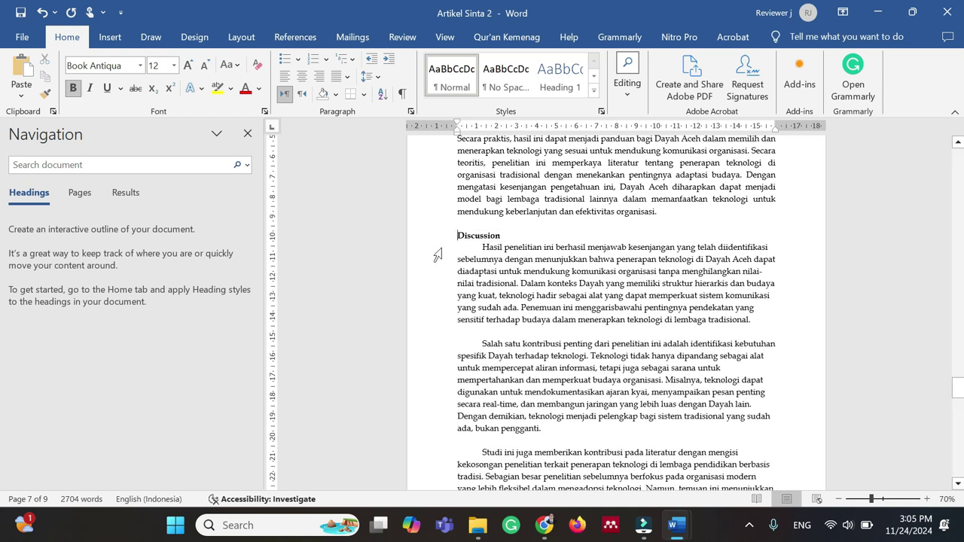
Justify the discussion paragraphs and remove the blank lines between them
drag(482, 248, 764, 396)
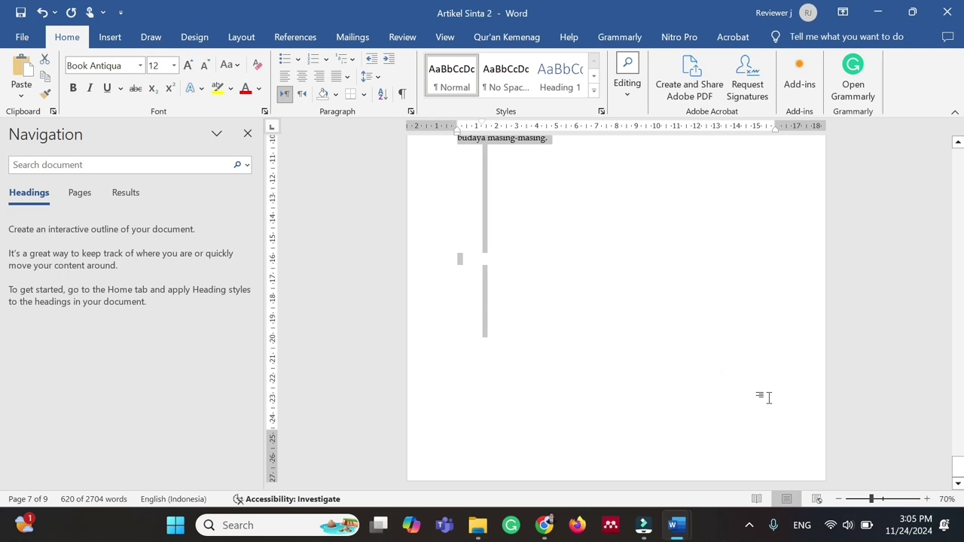
scroll(572, 305, up, 15)
scroll(570, 315, up, 5)
click(514, 337)
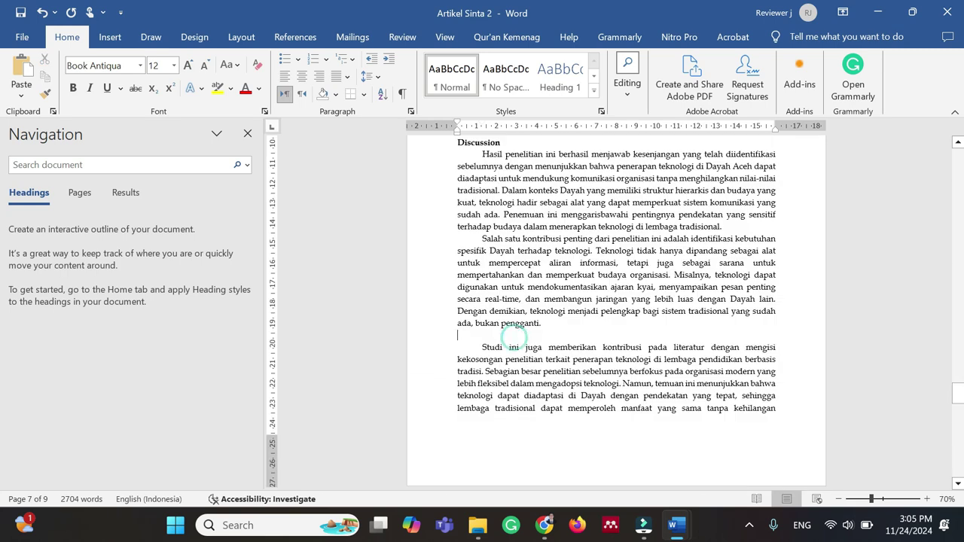
key(BackSpace)
scroll(514, 337, down, 3)
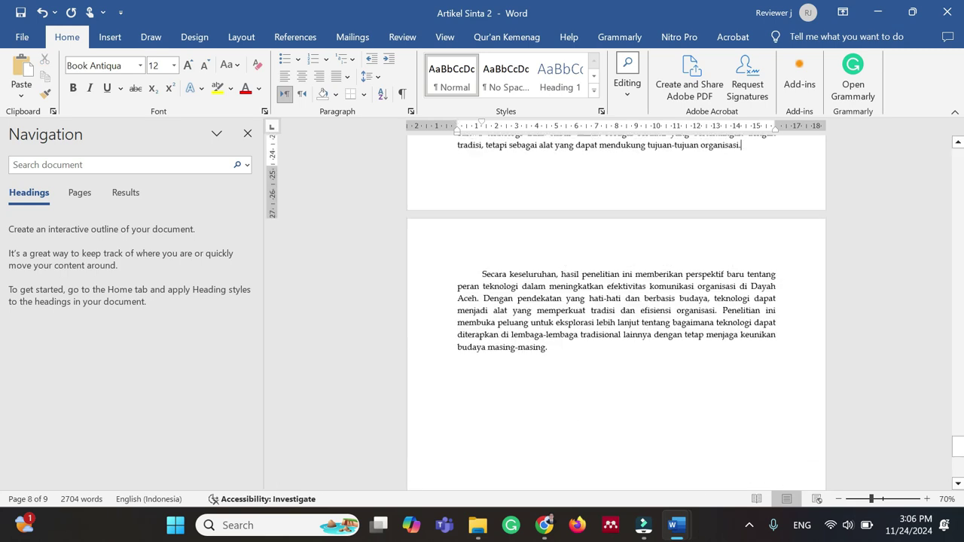
Add a bold "PENUTUP" heading after the last discussion paragraph, separated by a blank line, and start a new line below it
click(572, 355)
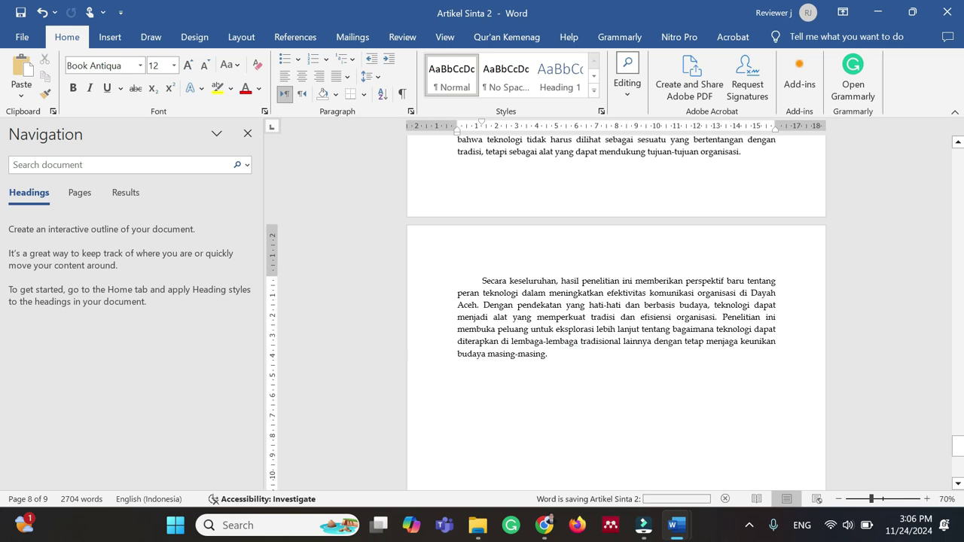
key(Return)
key(BackSpace)
key(Return)
text(PENUTUP)
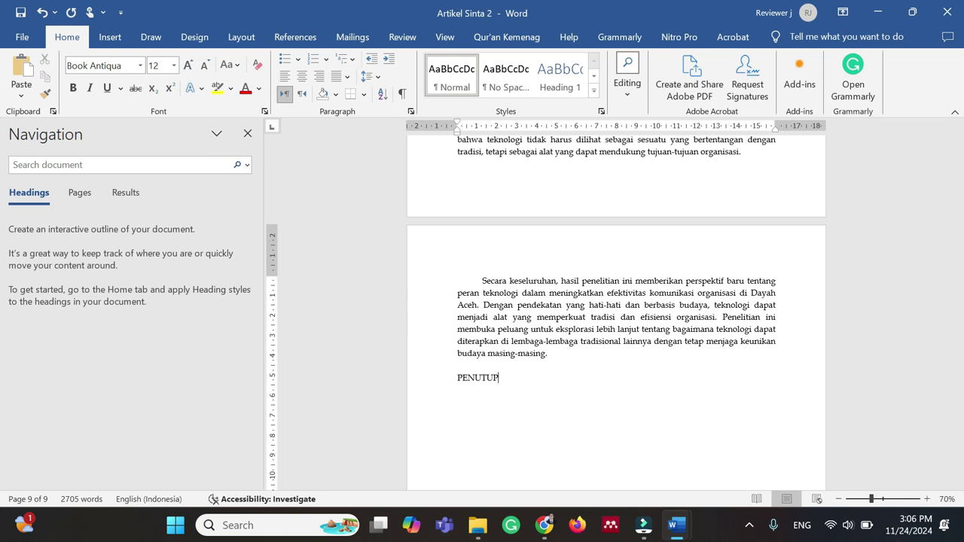
key(shift+Home)
key(ctrl+b)
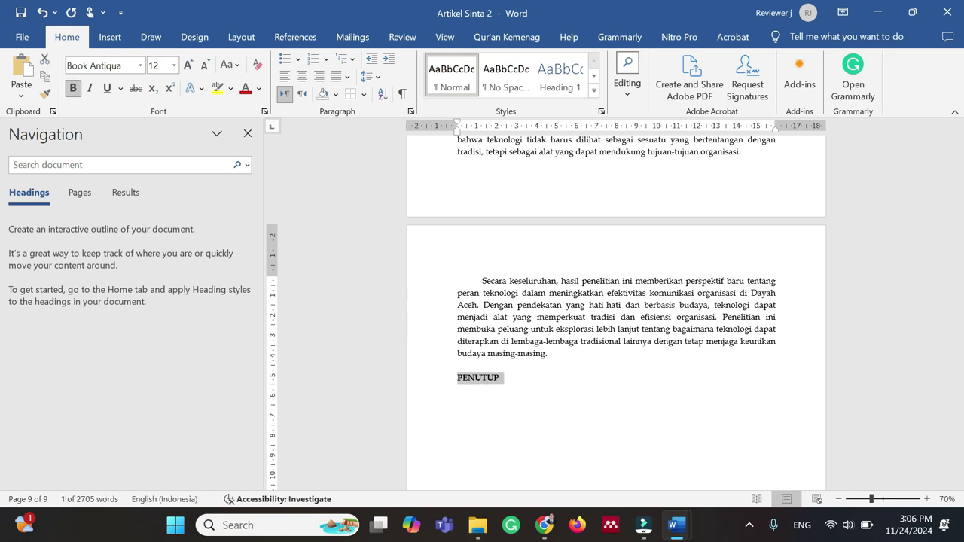
click(529, 379)
key(Return)
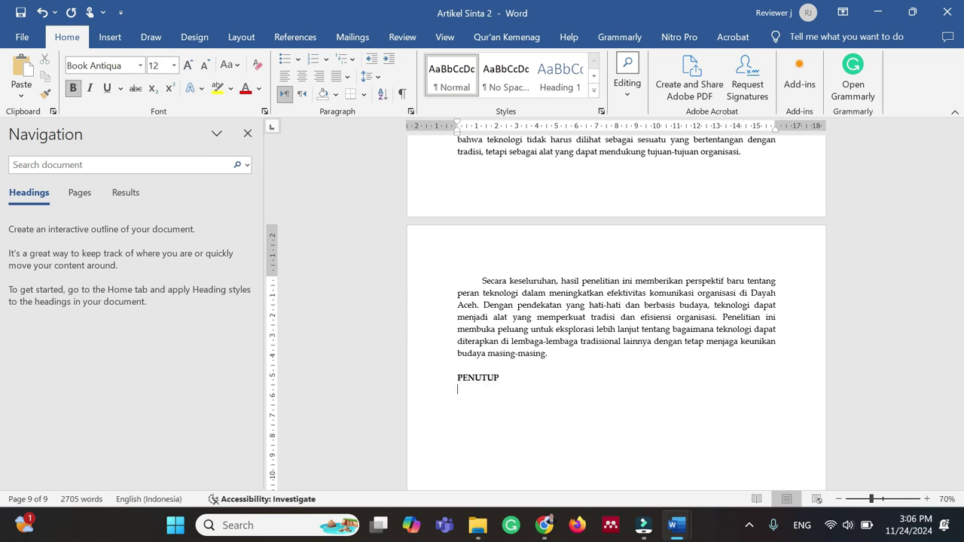
In the Keyword AI document, copy the conclusion prompt under "Atau secara langsung" in the first Conclussion section
click(543, 525)
mouse_move(676, 525)
click(591, 460)
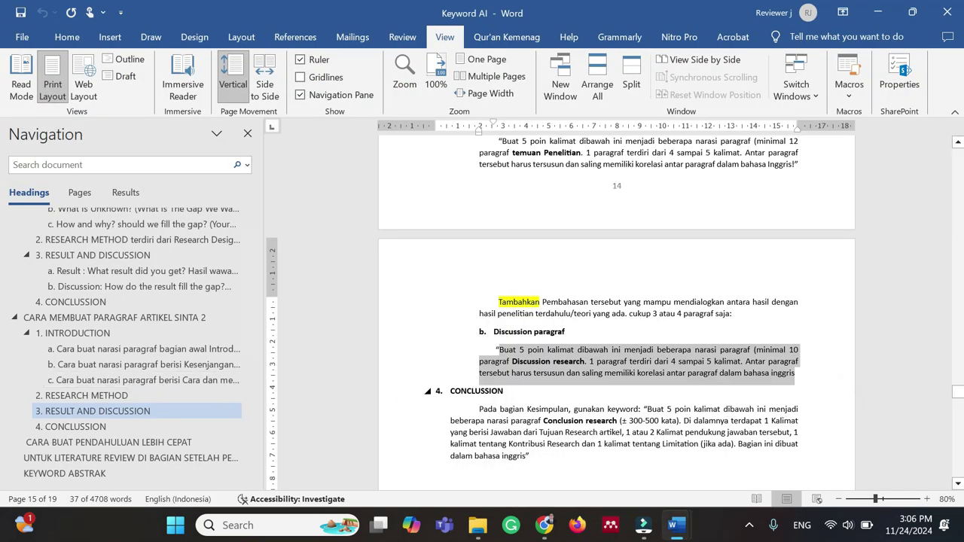
click(67, 305)
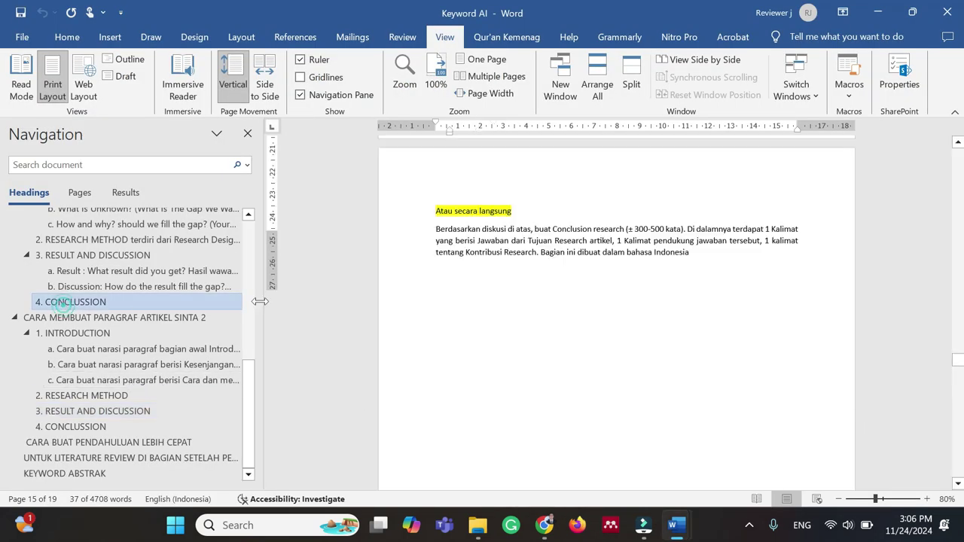
scroll(600, 286, up, 1)
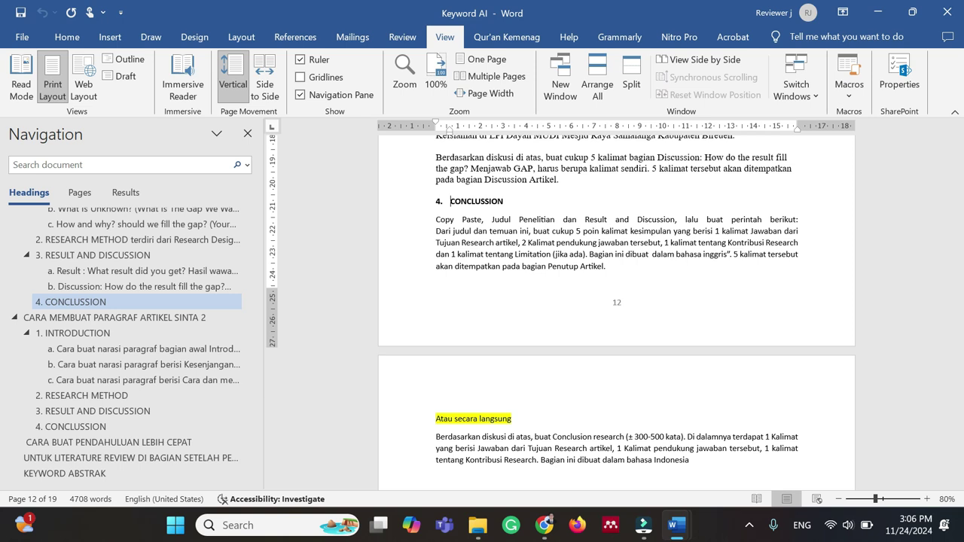
scroll(534, 348, down, 1)
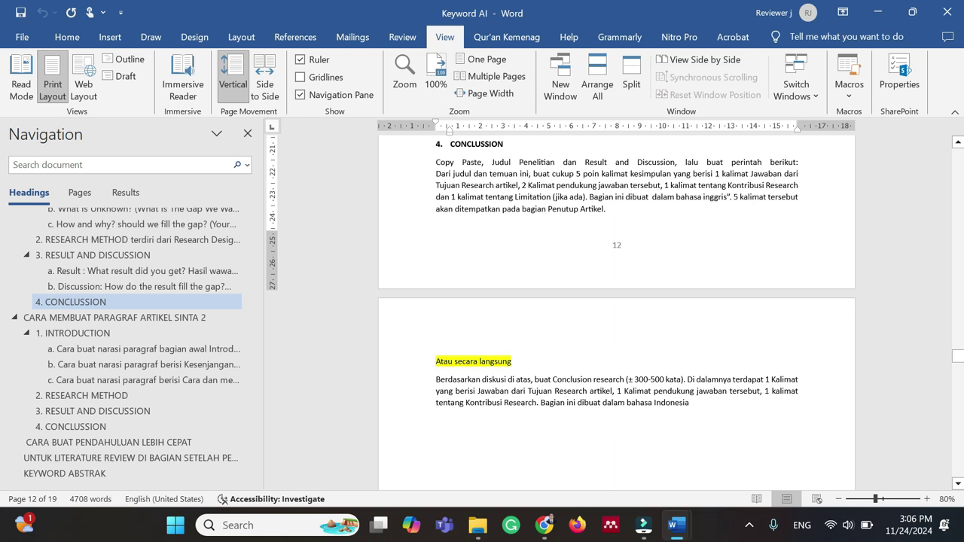
mouse_move(436, 380)
mouse_down()
mouse_move(695, 391)
mouse_move(686, 407)
mouse_up()
key(ctrl+c)
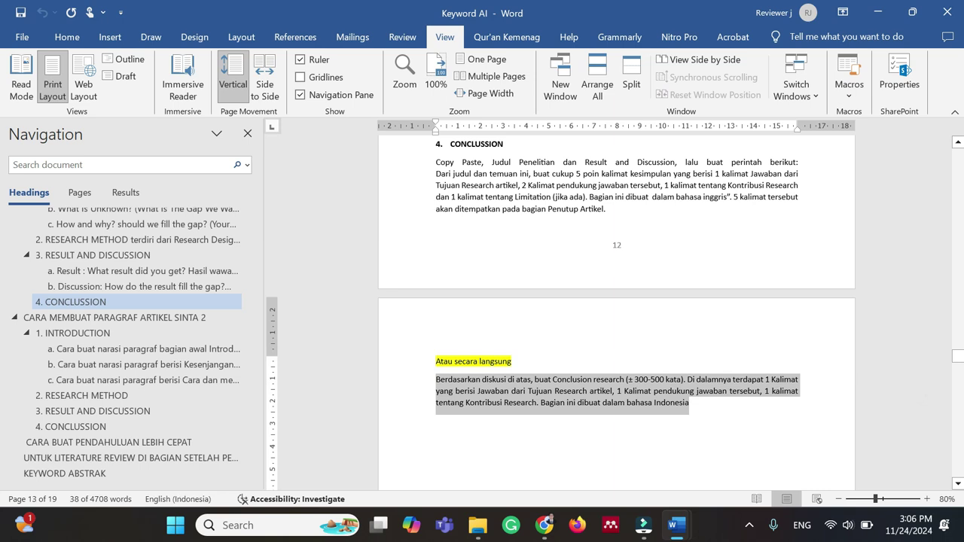
scroll(687, 407, down, 3)
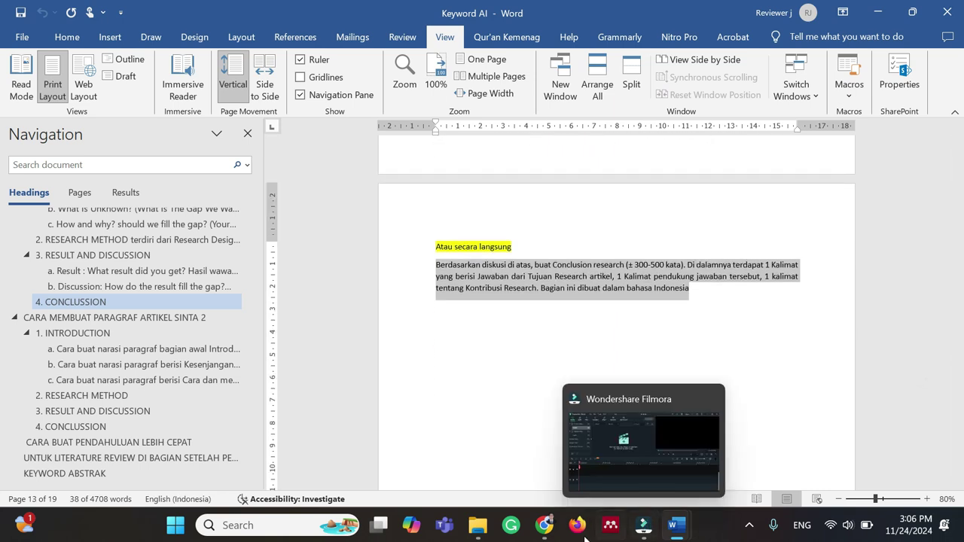
Paste the copied conclusion prompt into the ChatGPT conversation and send it
click(545, 527)
click(555, 411)
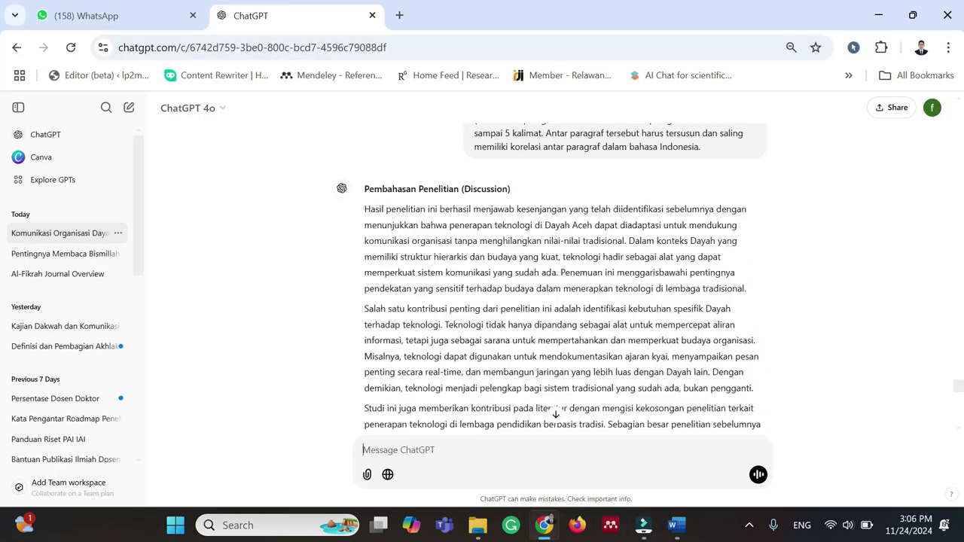
key(ctrl+v)
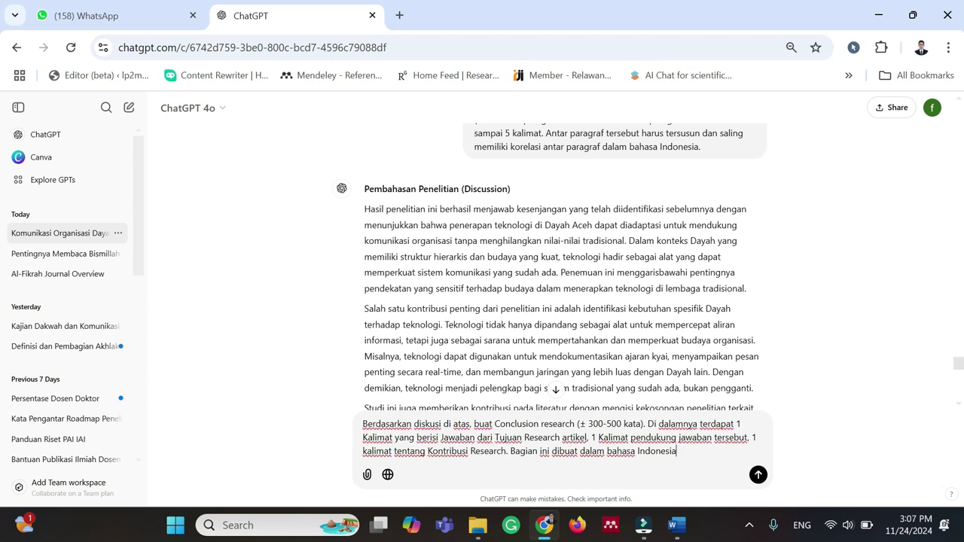
scroll(764, 326, down, 2)
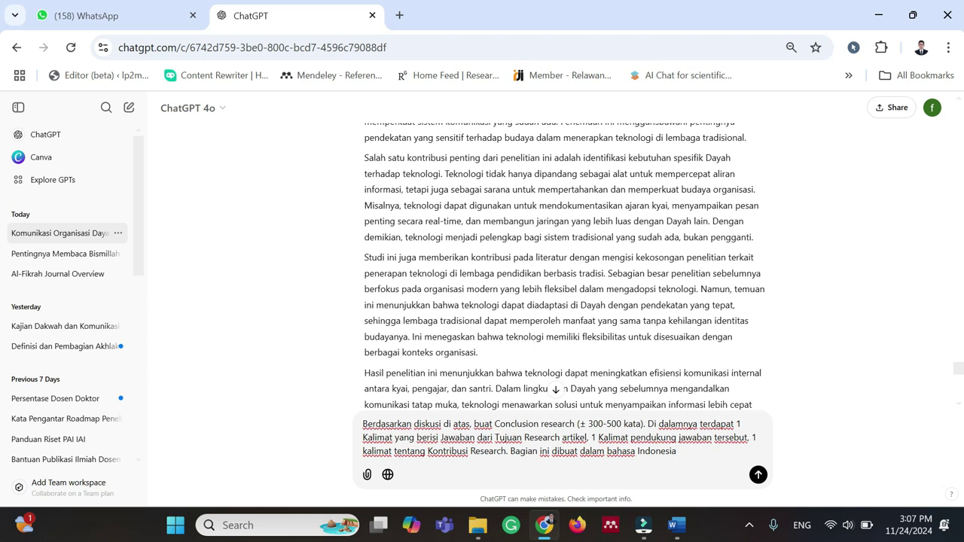
click(758, 475)
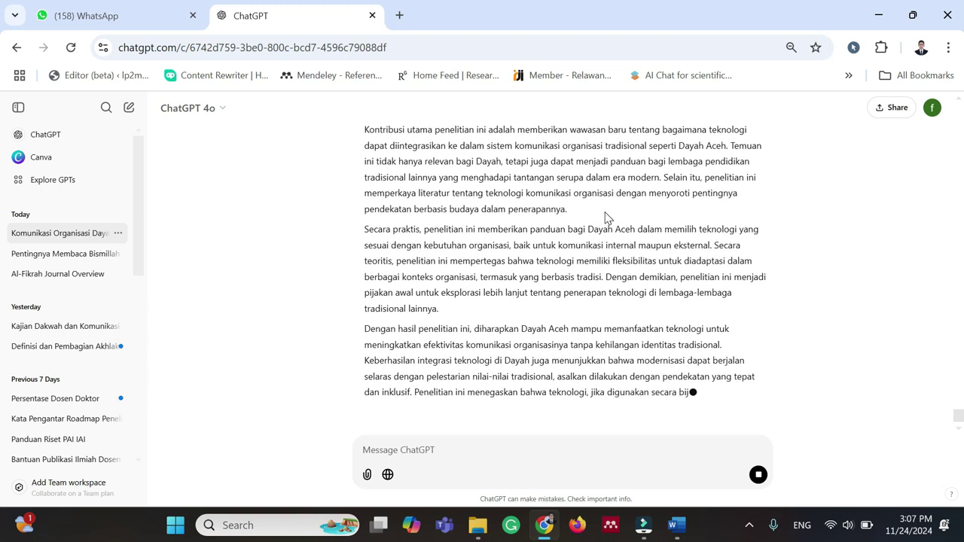
Copy the generated "Kesimpulan" paragraphs from ChatGPT and paste them as text only under PENUTUP in Artikel Sinta 2
scroll(565, 278, up, 5)
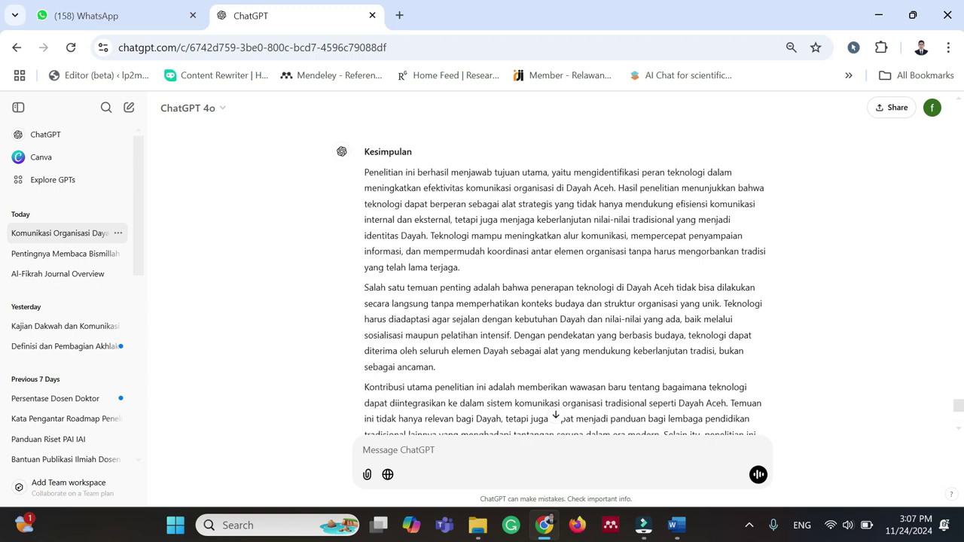
drag(365, 172, 557, 422)
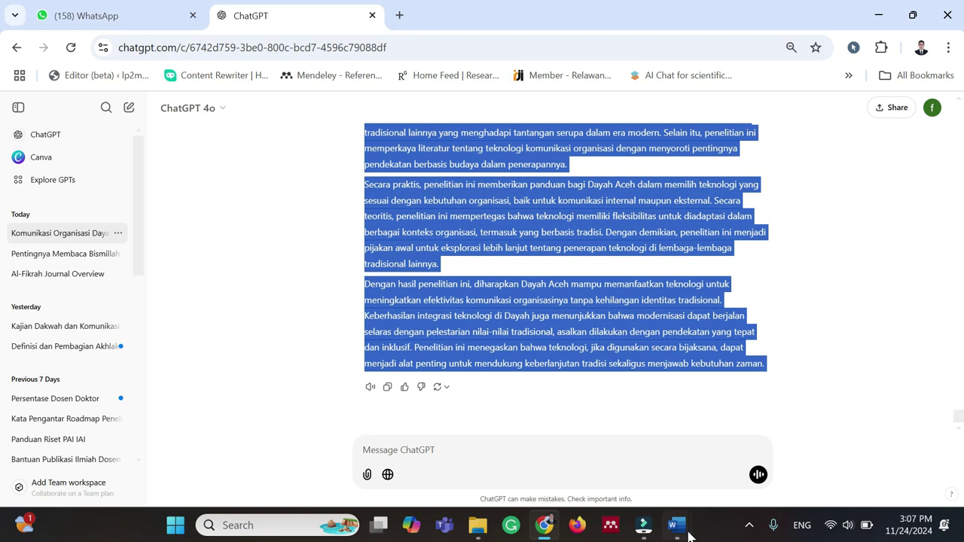
mouse_move(674, 524)
click(757, 451)
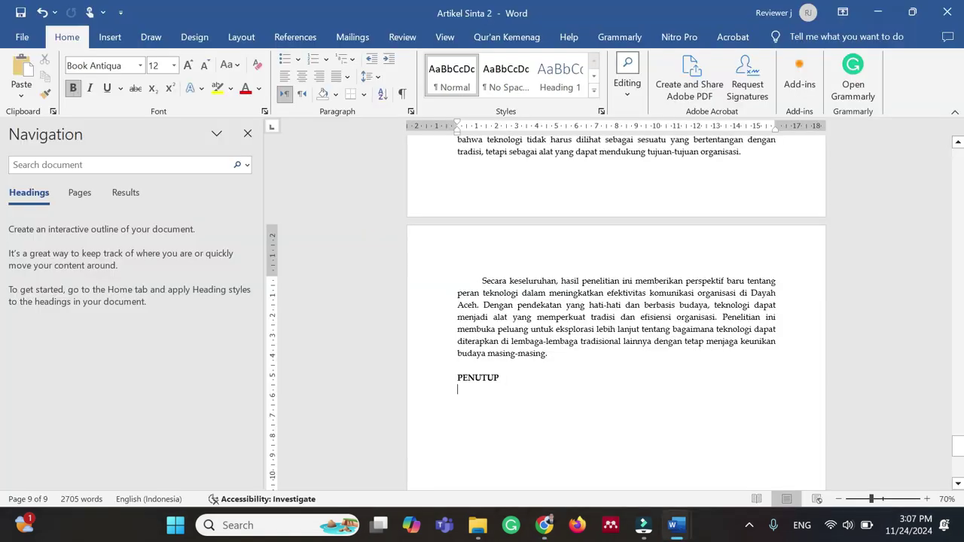
click(21, 96)
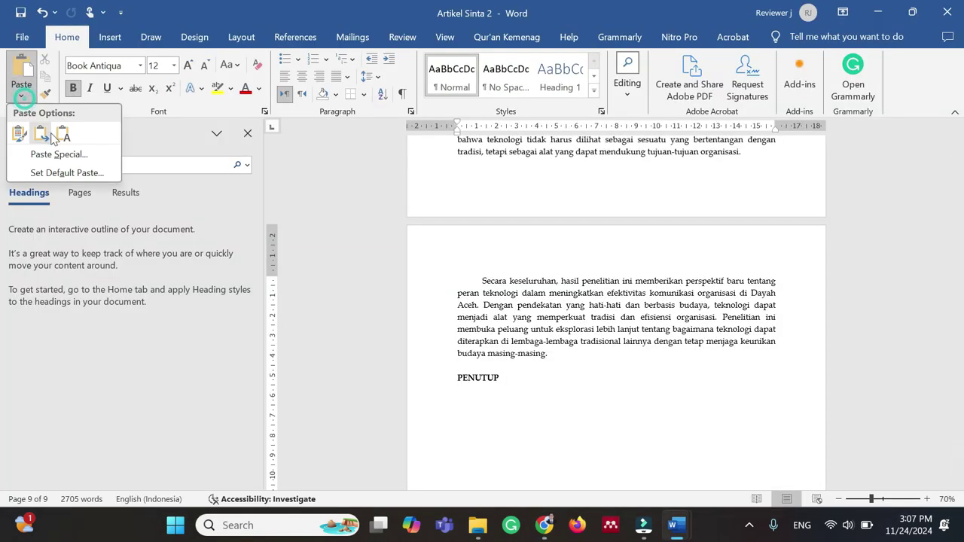
click(67, 132)
Format the pasted conclusion paragraphs as justified, non-bold text with a first-line indent, leaving out the PENUTUP heading
key(shift+Up)
key(shift+Up)
key(shift+Up)
key(shift+Up)
key(shift+Up)
key(shift+Up)
key(shift+Up)
key(shift+Up)
key(shift+Up)
key(shift+Up)
key(shift+Up)
key(shift+Up)
key(shift+Up)
key(shift+Up)
key(shift+Up)
key(shift+Up)
key(shift+Up)
key(shift+Up)
key(shift+Up)
key(shift+Up)
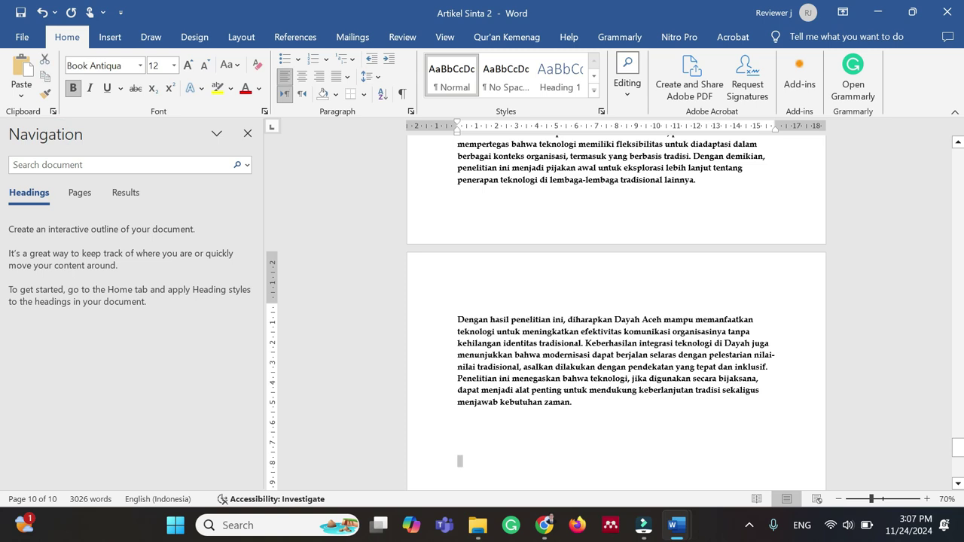
scroll(820, 400, up, 4)
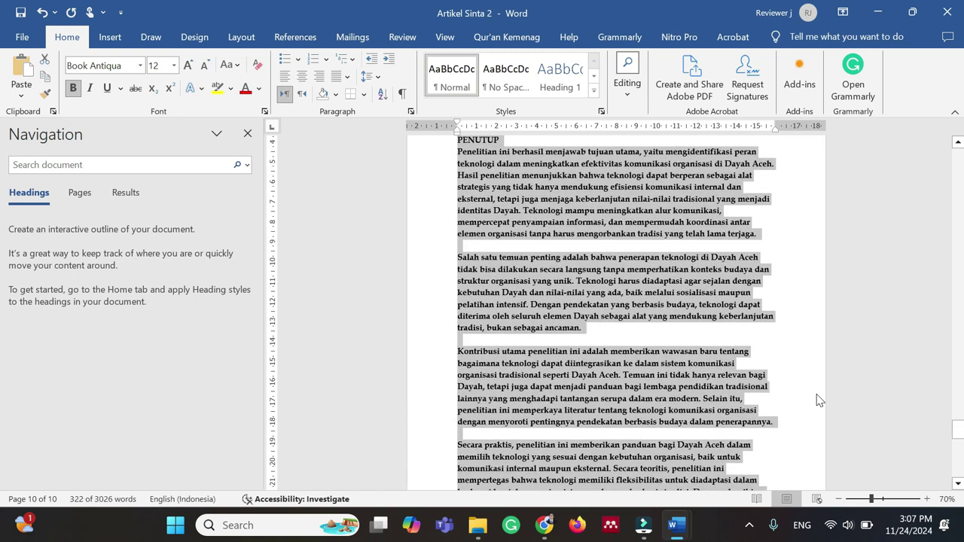
key(ctrl+j)
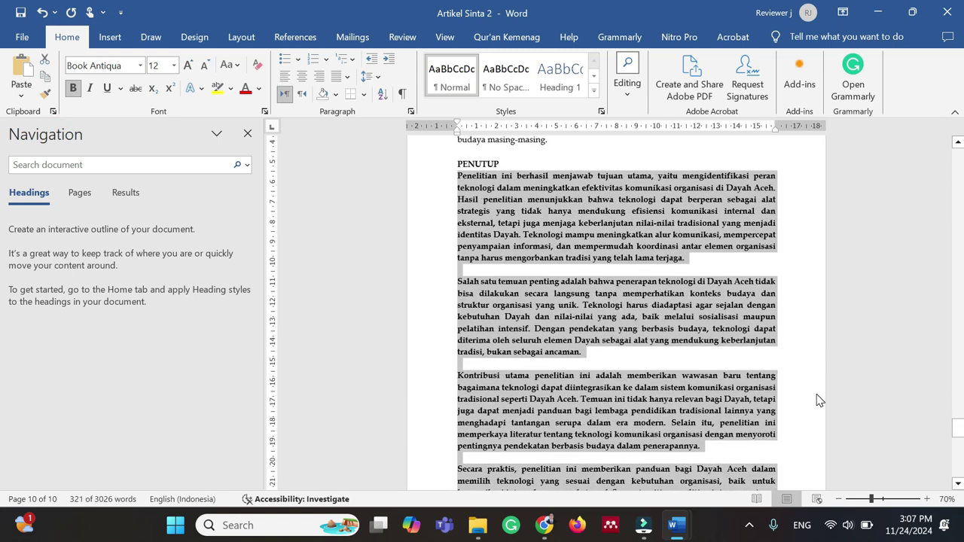
key(ctrl+b)
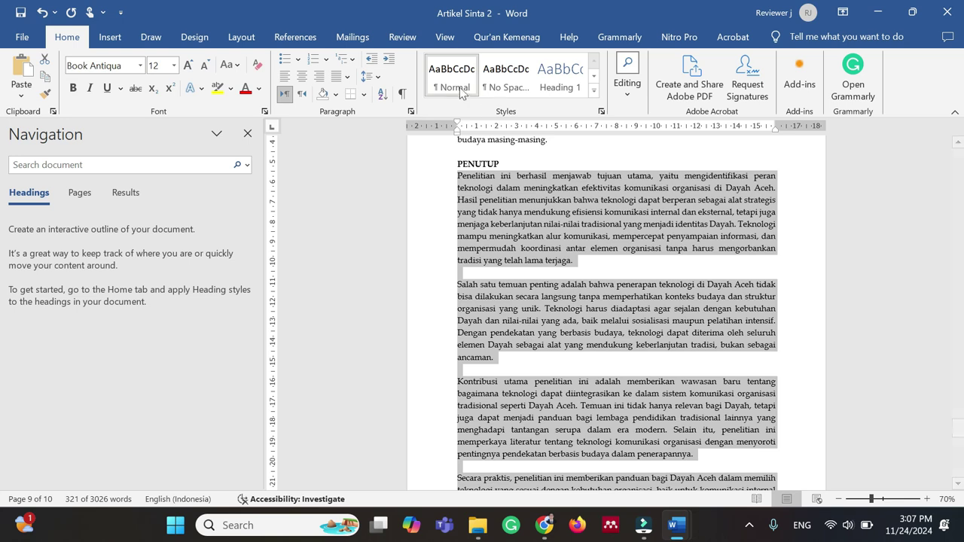
drag(457, 126, 480, 139)
Remove the blank lines separating the first four conclusion paragraphs under PENUTUP
click(506, 273)
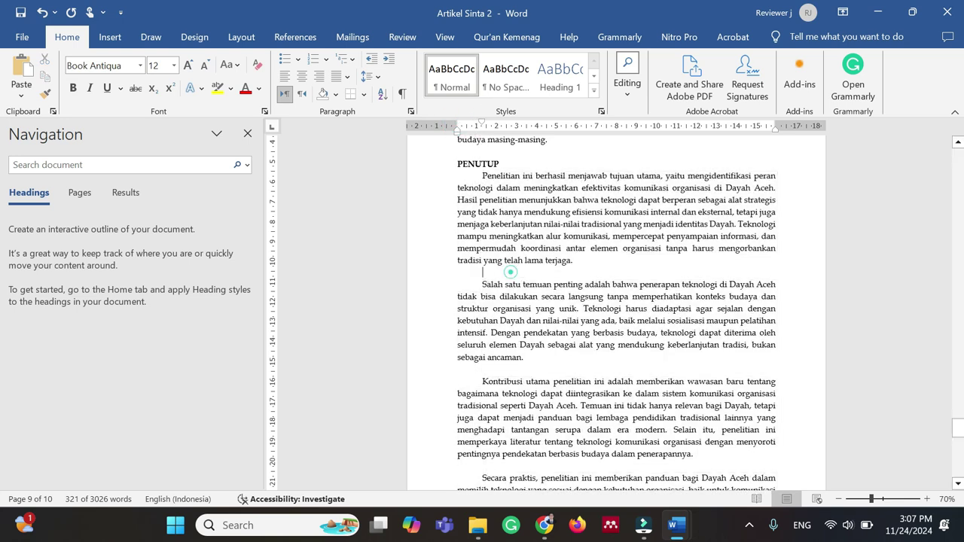
key(BackSpace)
click(527, 359)
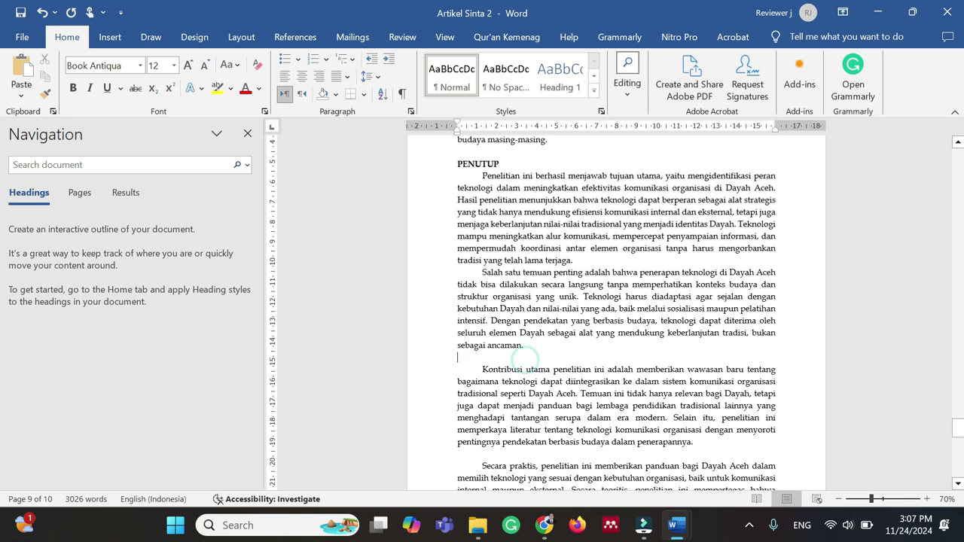
key(BackSpace)
scroll(528, 376, down, 2)
click(528, 396)
key(BackSpace)
Remove the blank line before the final conclusion paragraph, the one starting "Dengan hasil penelitian ini"
scroll(529, 395, down, 10)
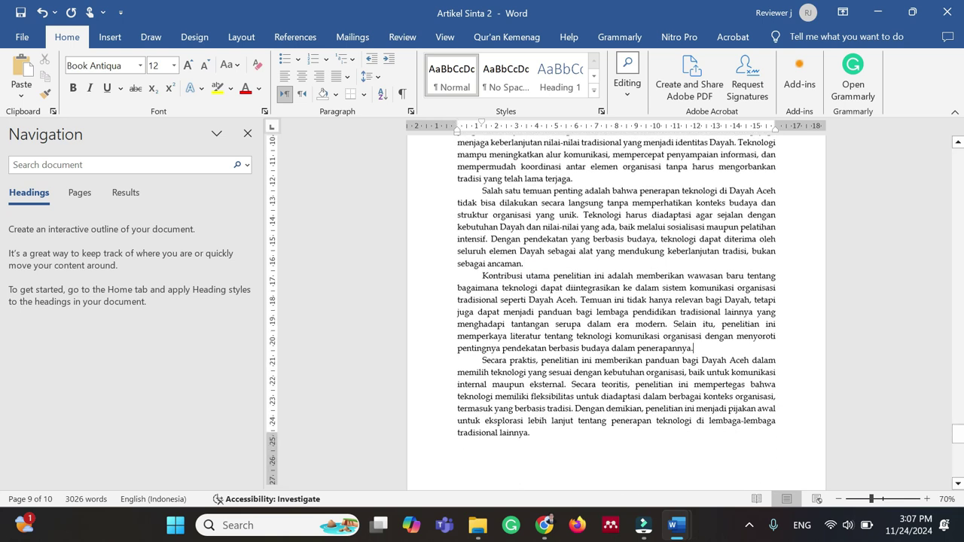
click(533, 378)
key(BackSpace)
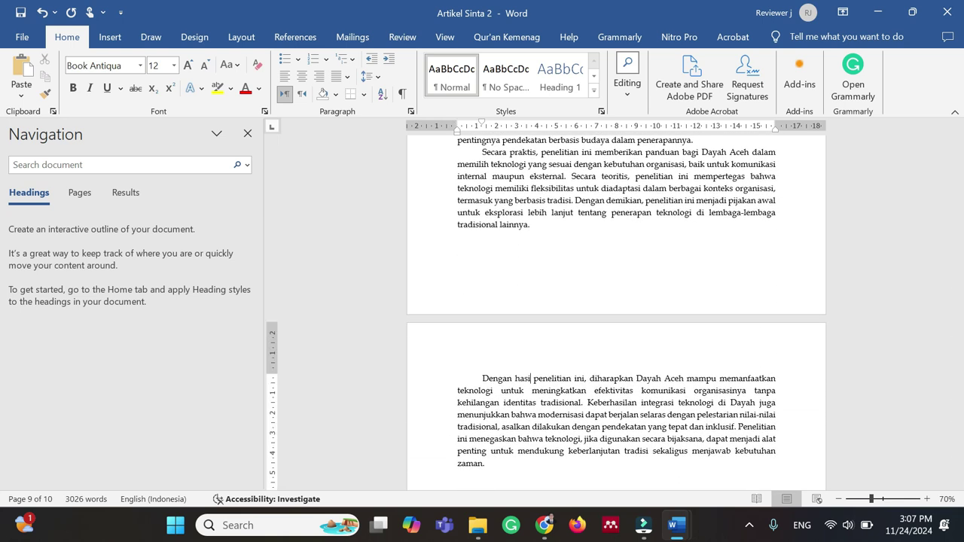
text(L)
click(526, 359)
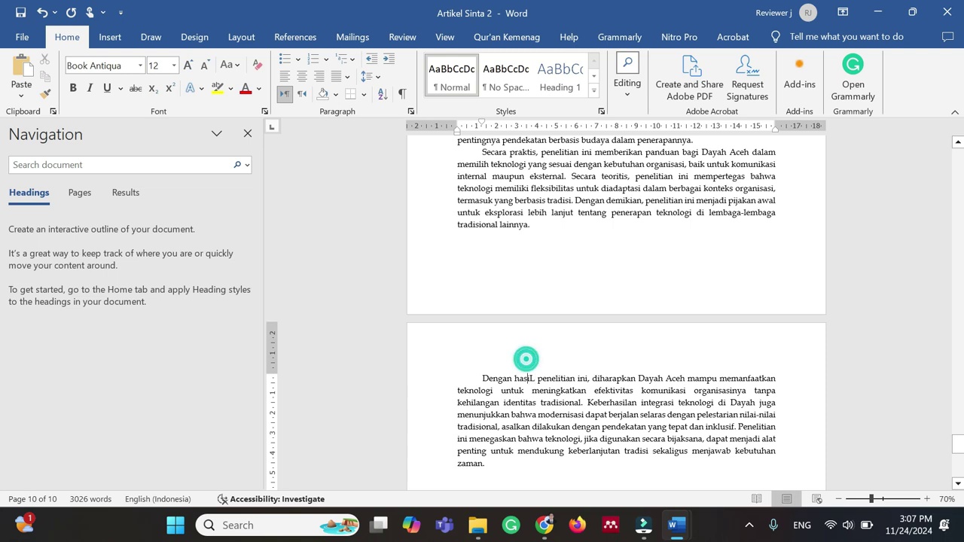
click(524, 240)
key(Delete)
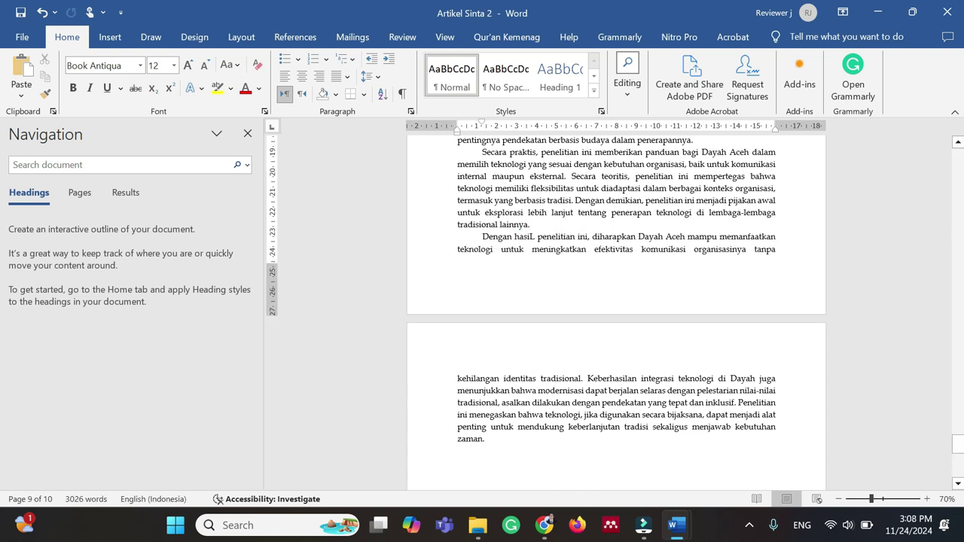
Insert a page break after the final conclusion paragraph and enter the heading "DAFTAR PUSTAKA" on the new page
scroll(512, 344, down, 3)
click(512, 344)
key(Return)
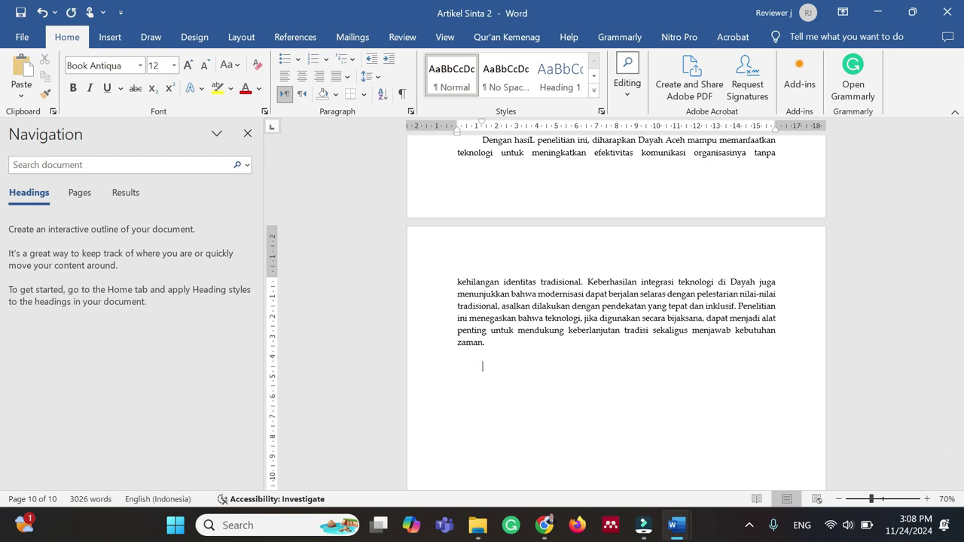
key(BackSpace)
key(ctrl+Return)
text(DAFTAR PUSTAKA)
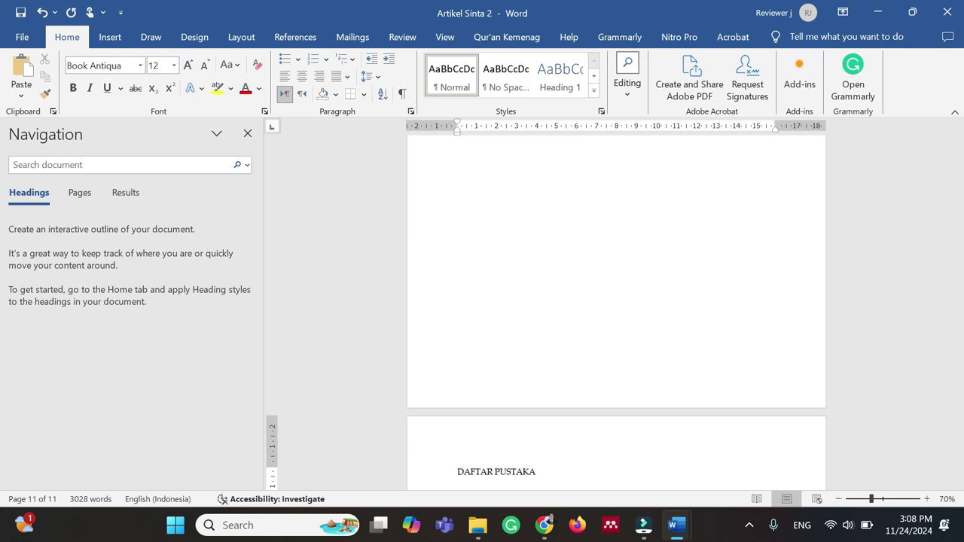
Make the DAFTAR PUSTAKA heading bold and centred, and place the cursor on the line below it
key(shift+Home)
key(ctrl+b)
key(ctrl+e)
key(Down)
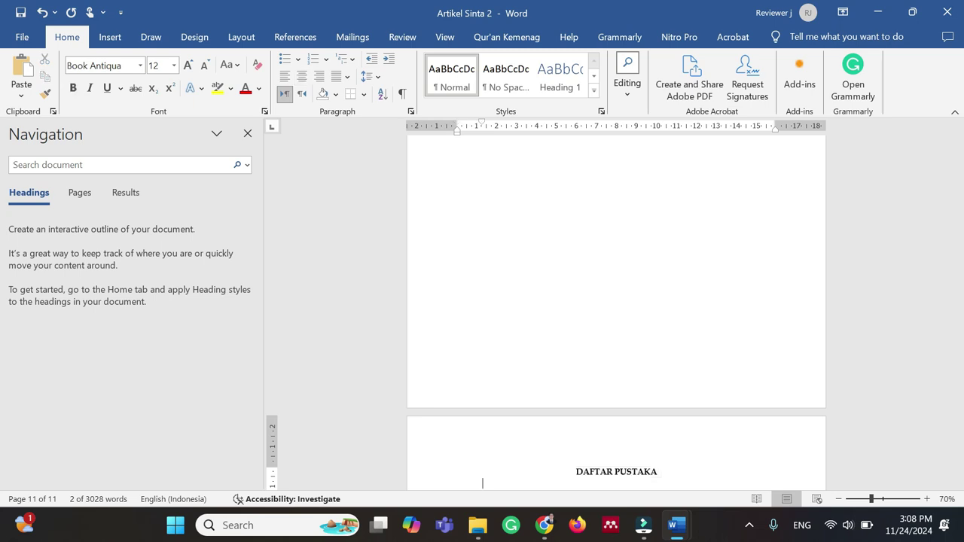
scroll(616, 316, down, 3)
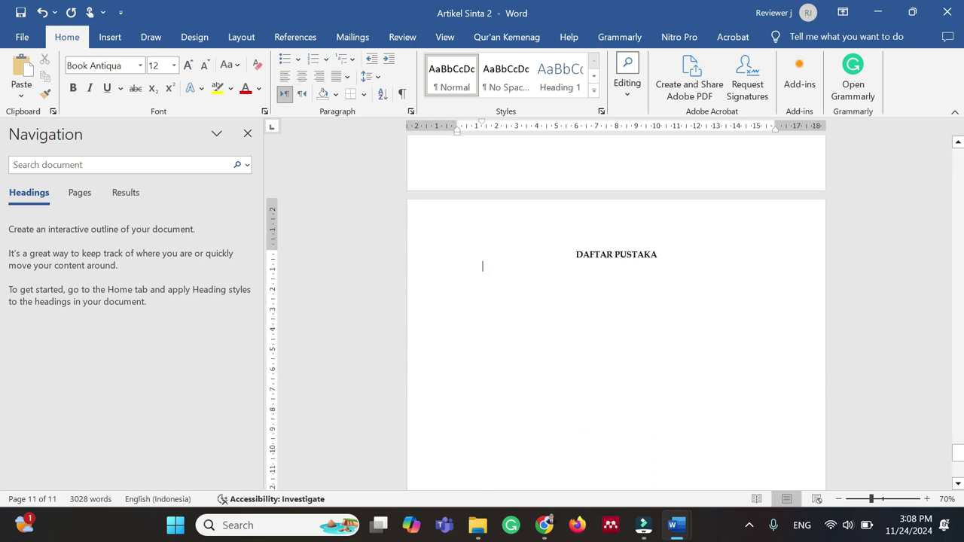
Return to the first page and look over the article's title, ABSTRAK placeholder and PENDAHULUAN paragraphs
drag(958, 452, 938, 158)
scroll(940, 164, up, 1)
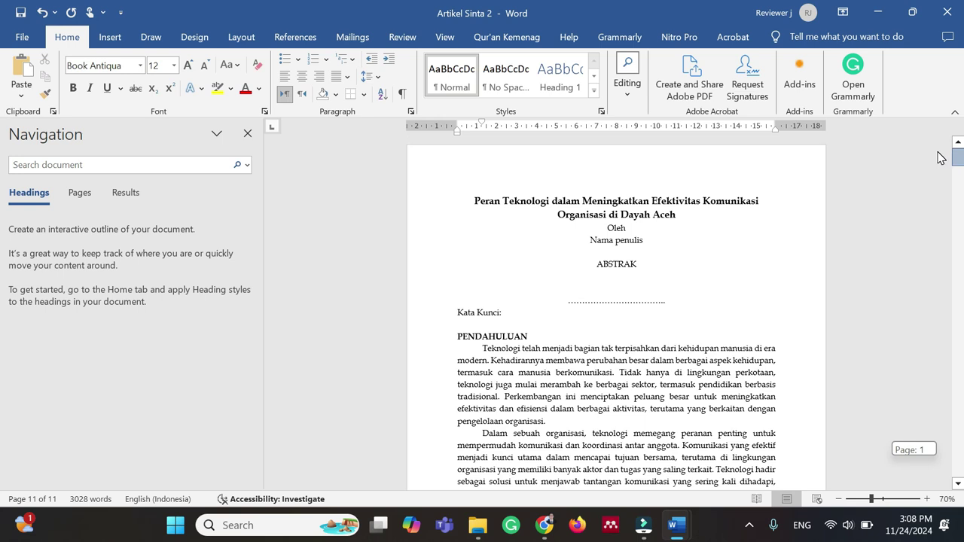
scroll(616, 311, down, 5)
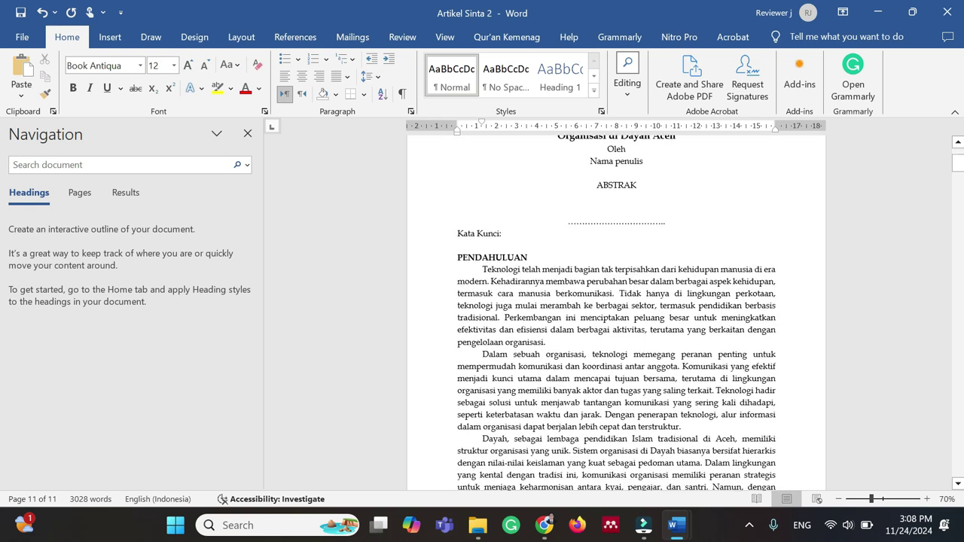
scroll(616, 311, up, 2)
scroll(615, 311, up, 1)
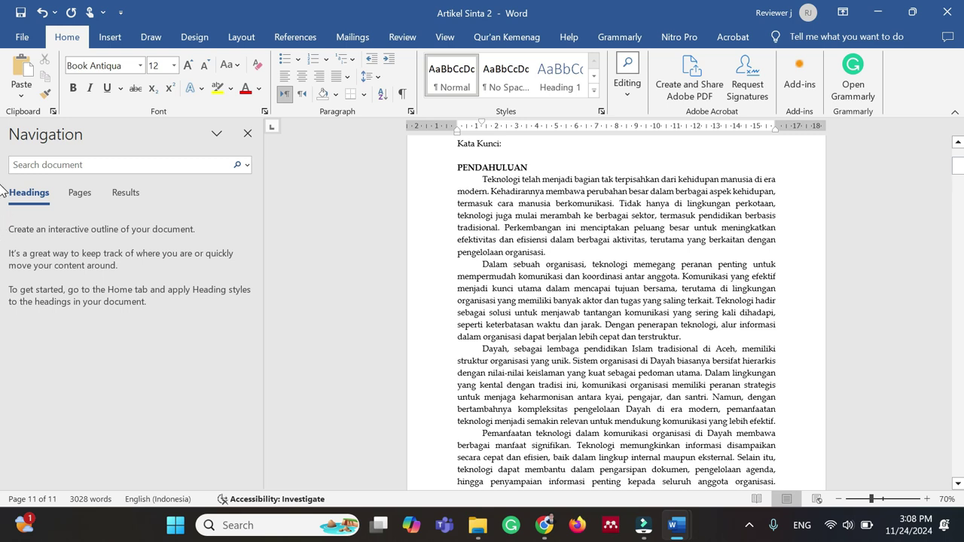
Switch to ChatGPT and begin a prompt with "Berdasarkan Judul, Gap, tujuan dan temuan serta diskusi di atas, tolong"
drag(960, 171, 961, 161)
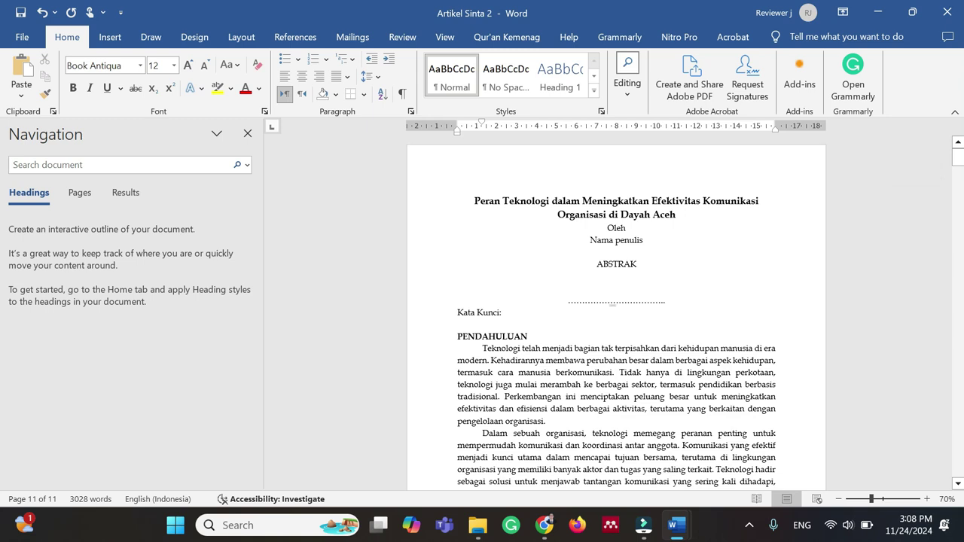
click(546, 533)
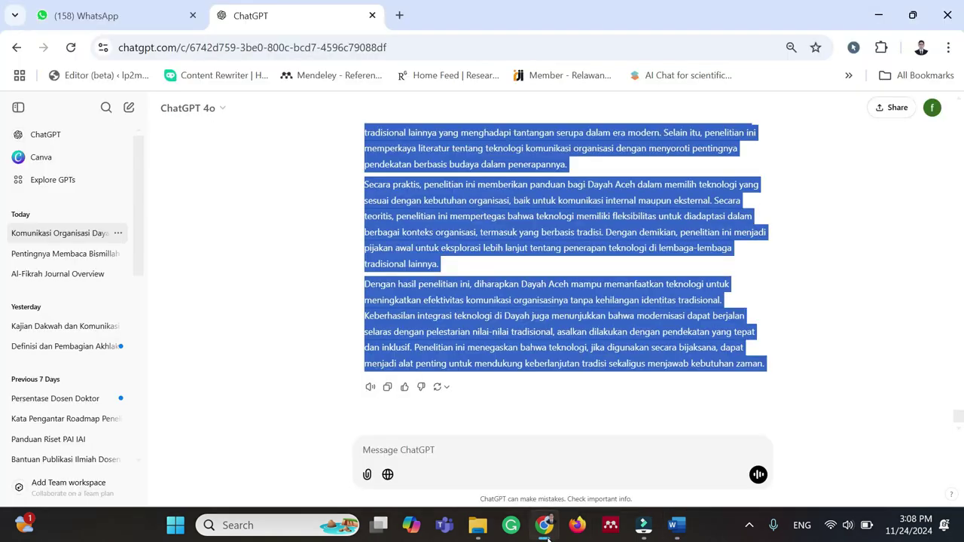
click(397, 450)
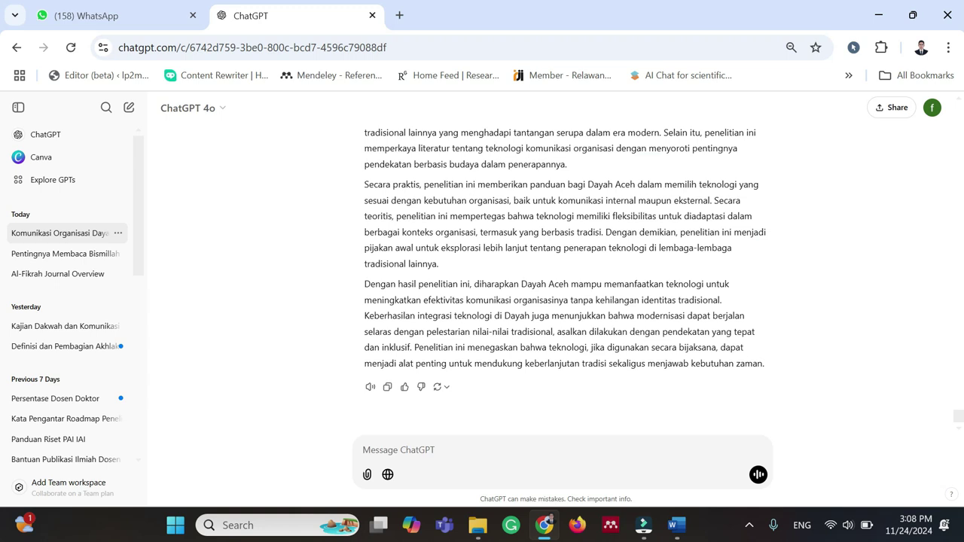
text(Berdasarkan Judul)
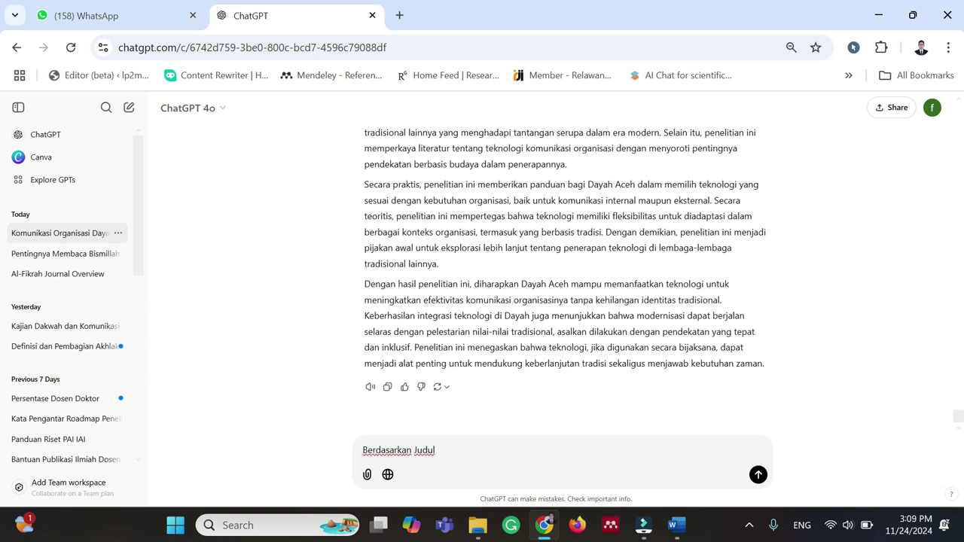
text(, Gap, tujuan dan termuan serta di s)
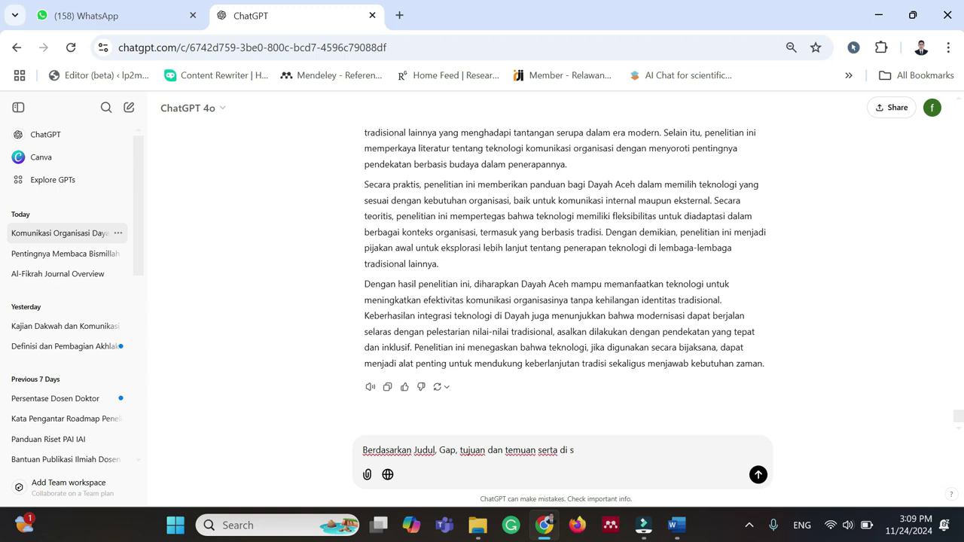
text(kusi)
key(BackSpace)
key(BackSpace)
text(di atas, tolongka)
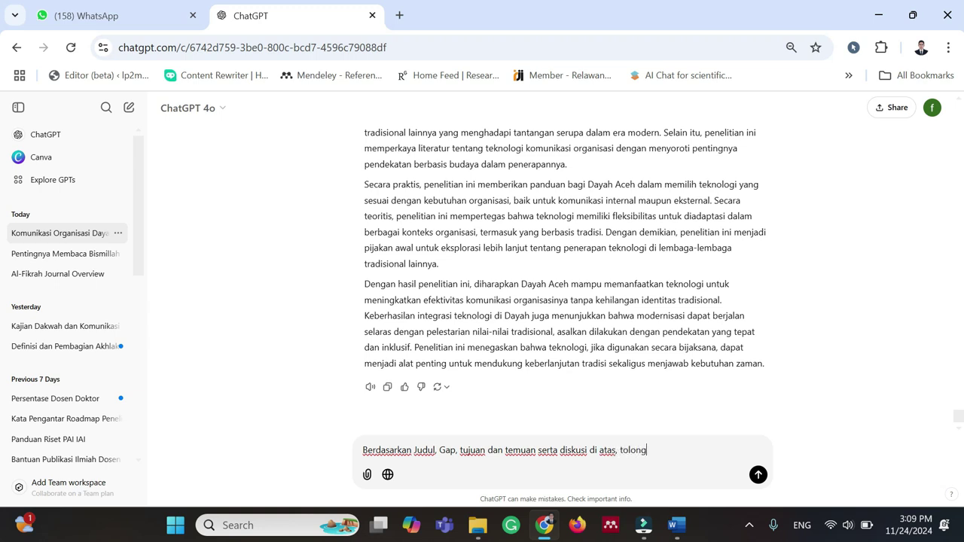
Complete the prompt with "buatkan Abstrak dalam bahasa Inggris dan Indonesia beserta Kata Kuncinya." and send it
key(BackSpace)
key(BackSpace)
text(buatkan Abstrak dal)
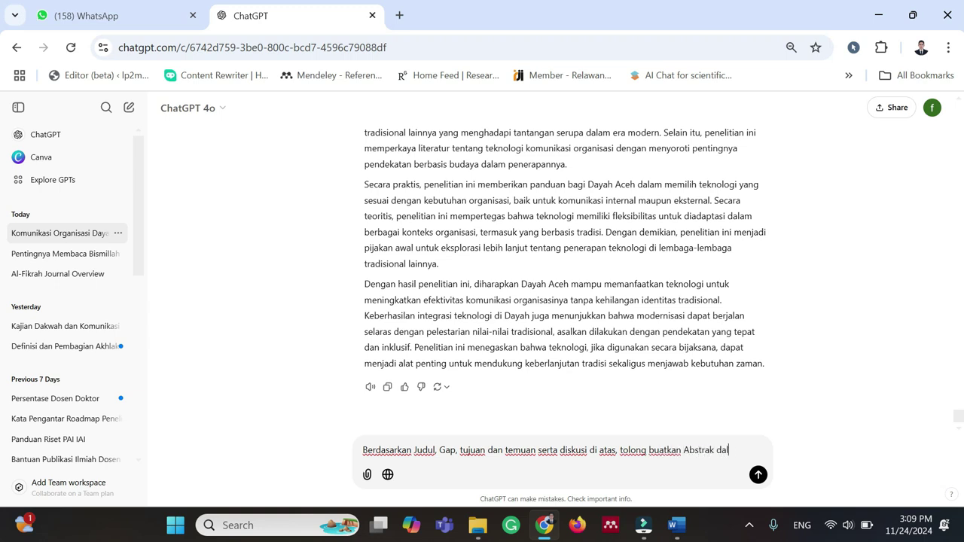
text(am 2)
key(BackSpace)
key(BackSpace)
key(BackSpace)
text(m bahasa)
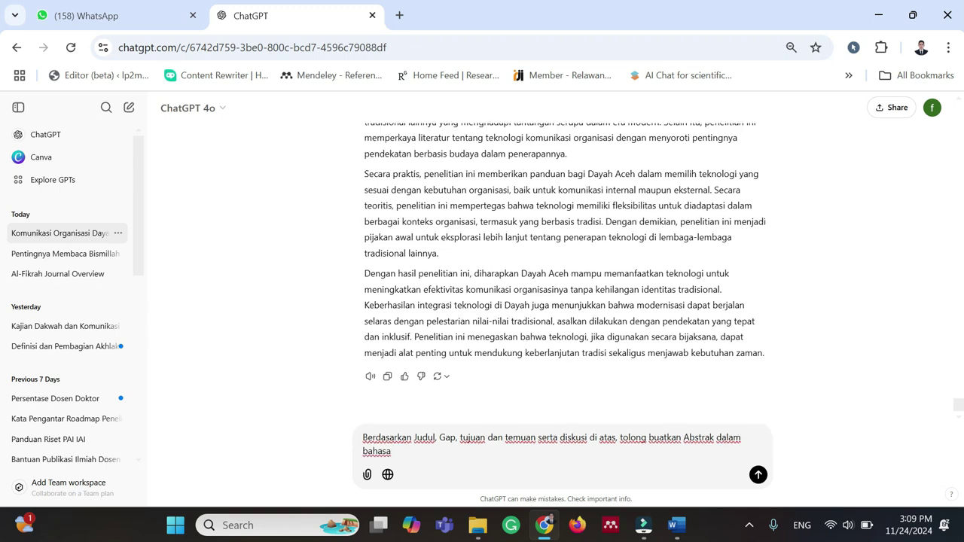
text( Inggris dan Indonesia)
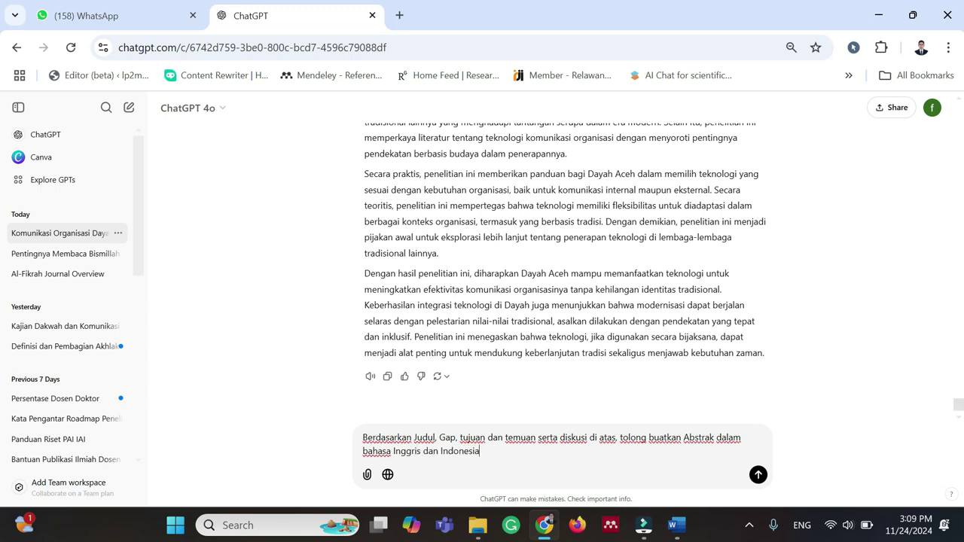
text( bers)
text(se)
text(rta )
text(Kata K)
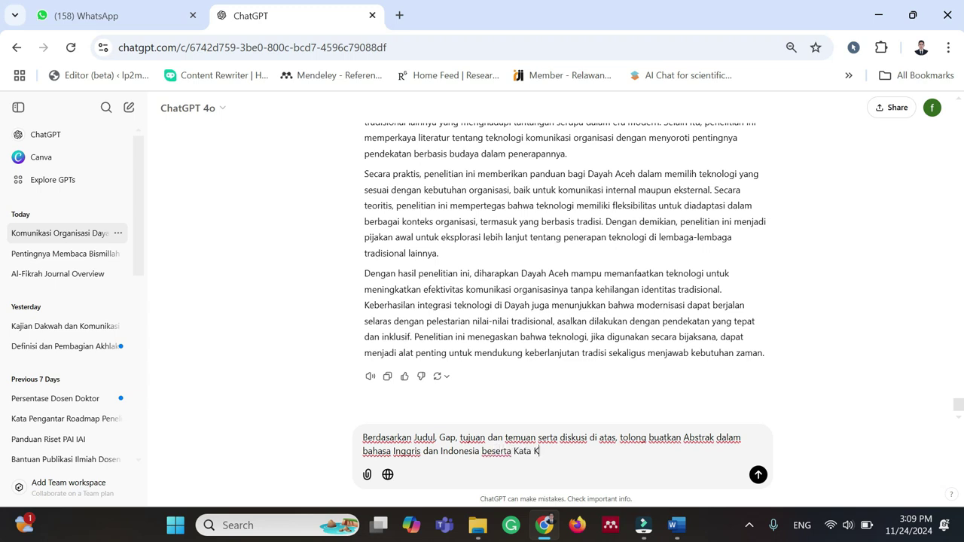
text(uncinya.)
key(ctrl+a)
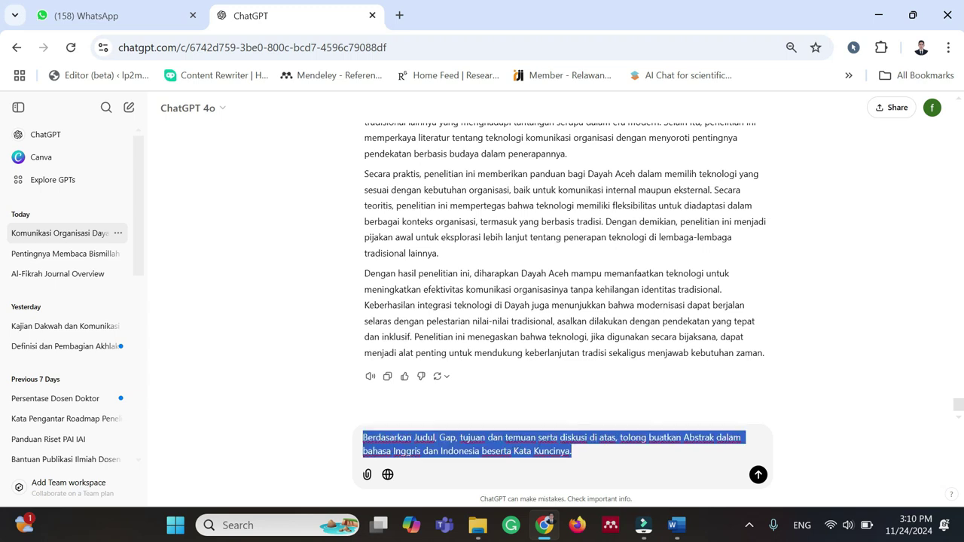
key(Return)
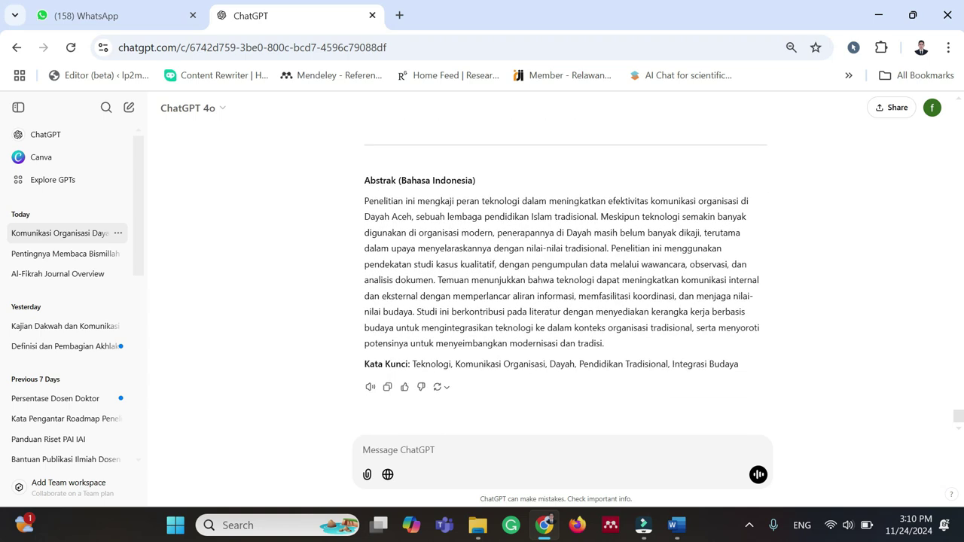
Copy the abstract prompt under KEYWORD ABSTRAK in the Keyword AI Word document and submit it in the same ChatGPT conversation
key(alt+Tab)
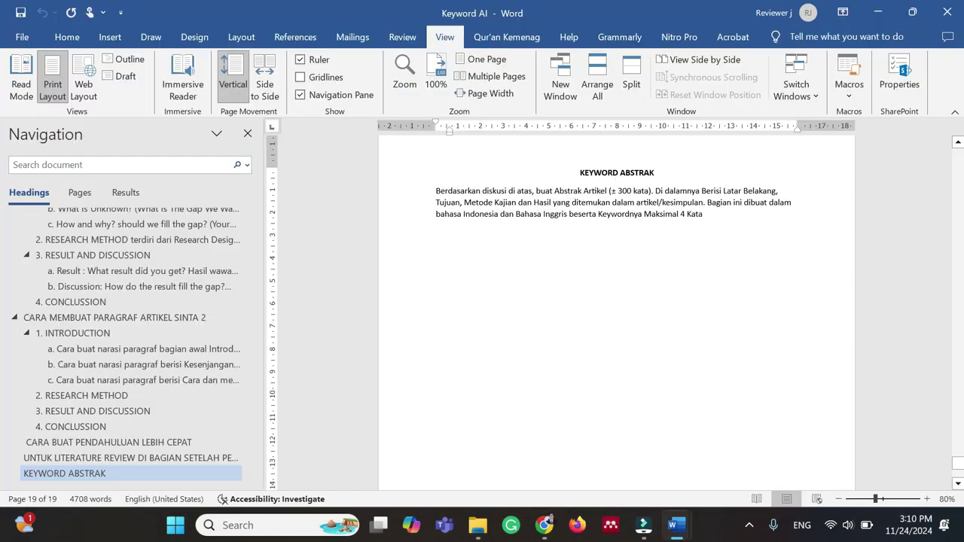
key(ctrl+Down)
key(ctrl+shift+Down)
key(shift+Left)
key(ctrl+c)
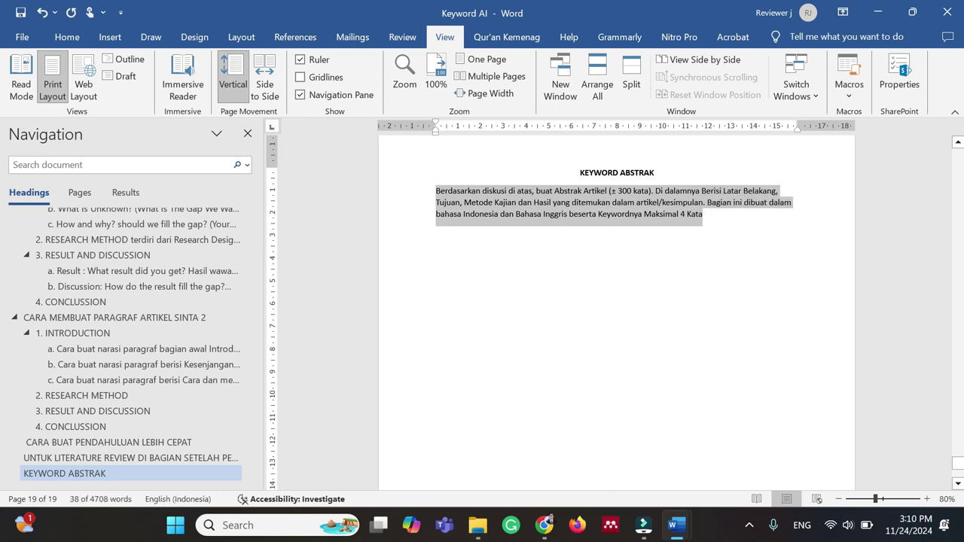
click(549, 533)
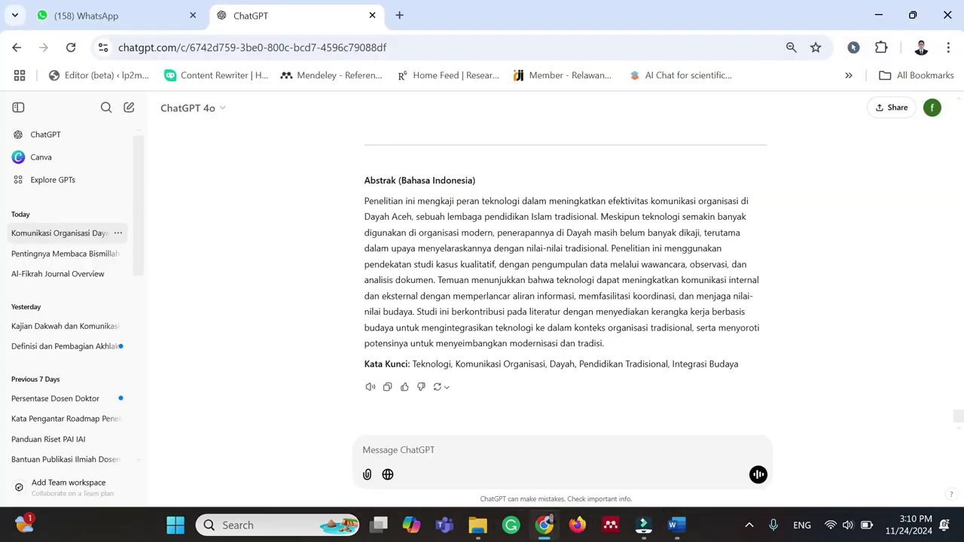
key(ctrl+v)
key(Return)
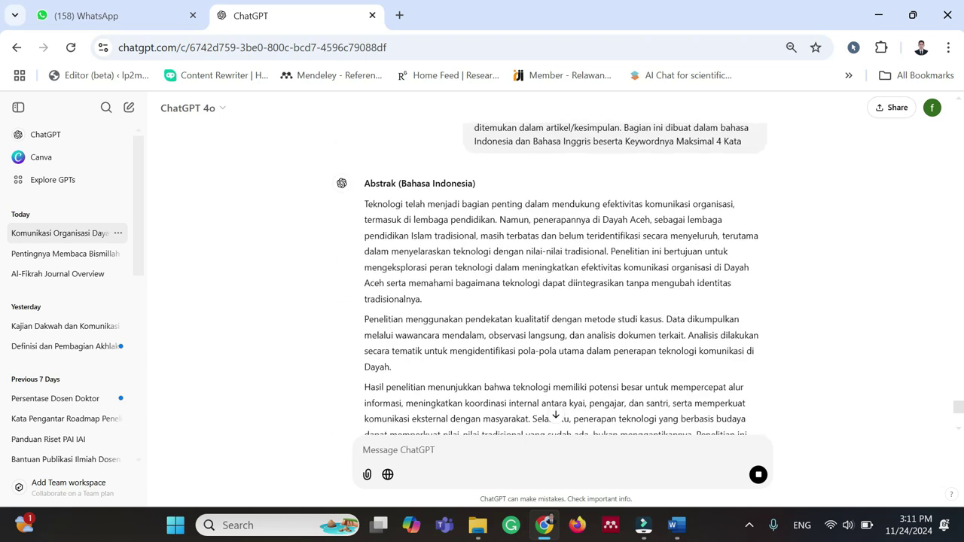
Count the words of ChatGPT's first Indonesian abstract by pasting it temporarily into the Keyword AI document, and delete the pasted text
scroll(608, 274, up, 8)
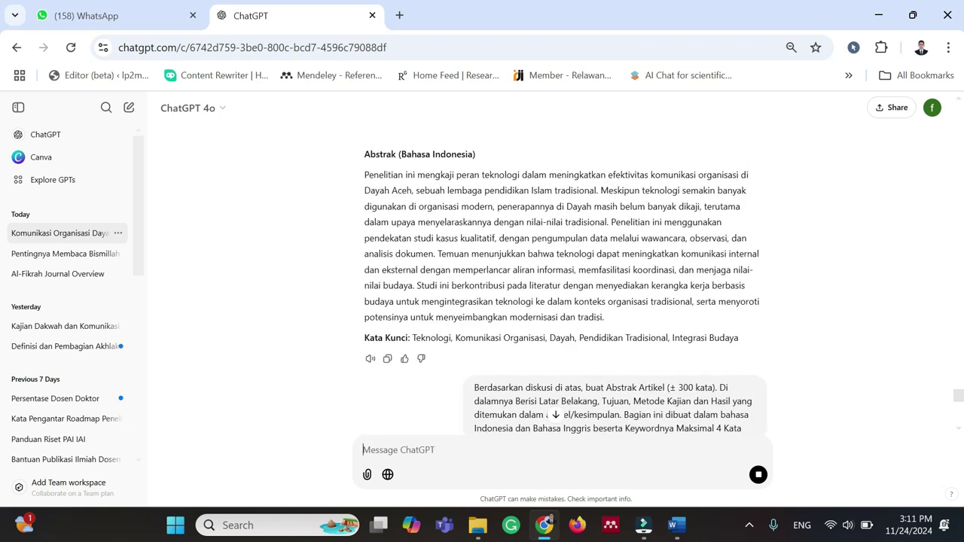
scroll(565, 286, up, 3)
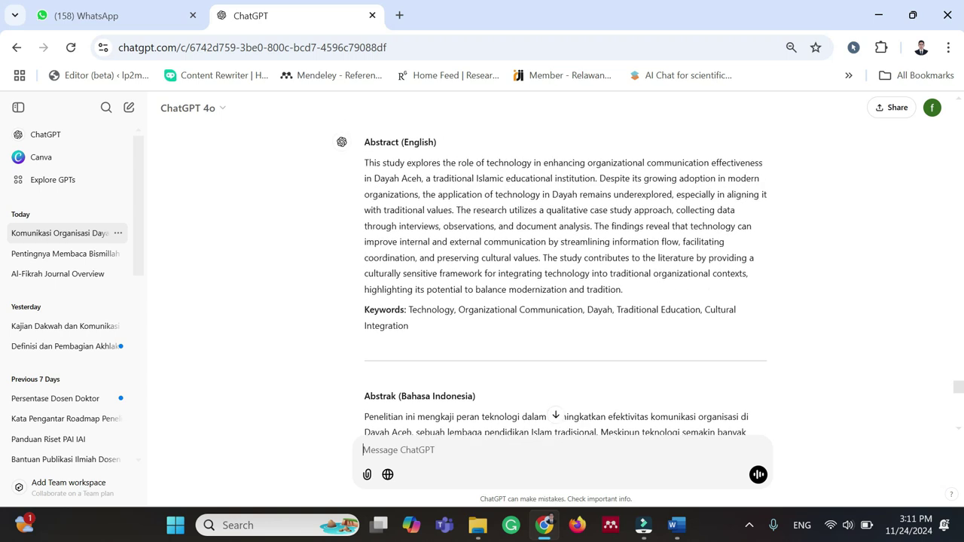
scroll(396, 192, down, 3)
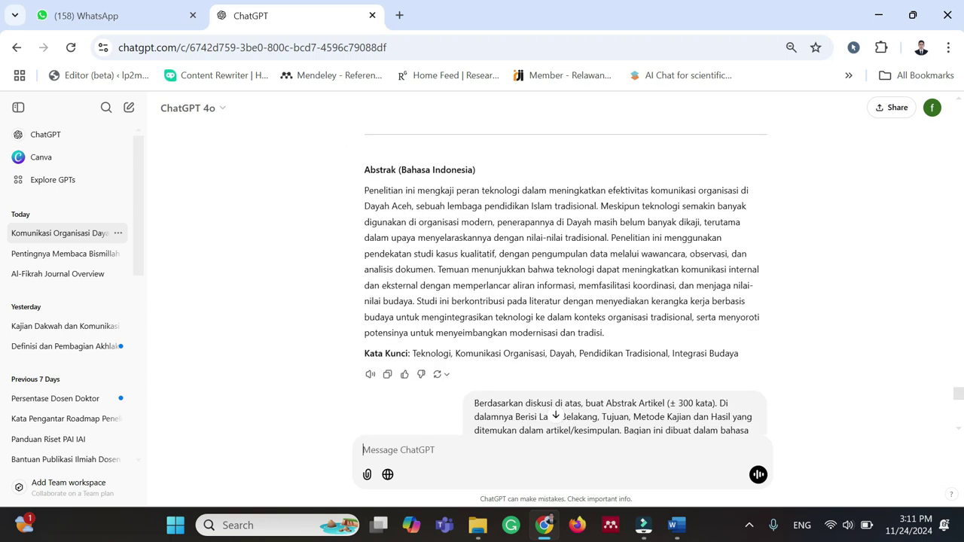
drag(364, 191, 618, 339)
key(ctrl+c)
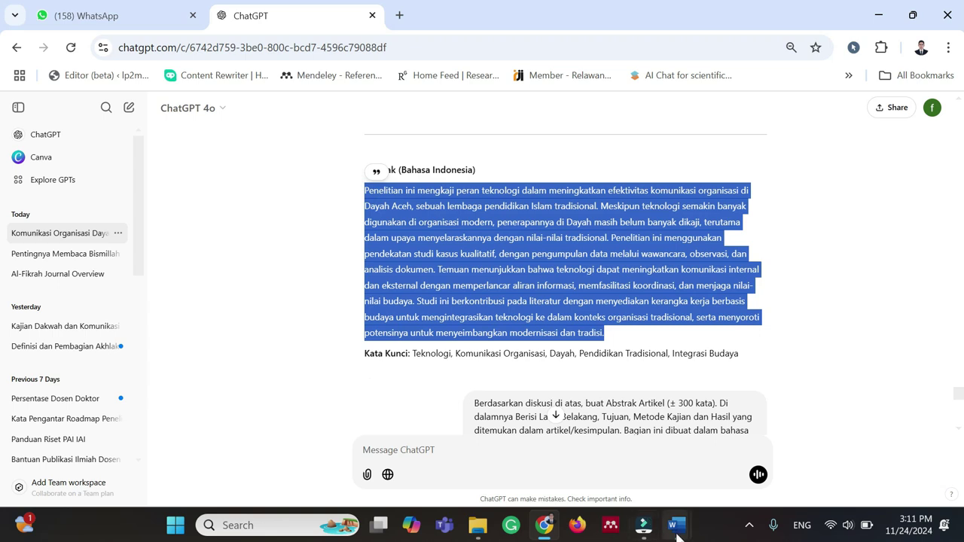
mouse_move(676, 534)
click(630, 467)
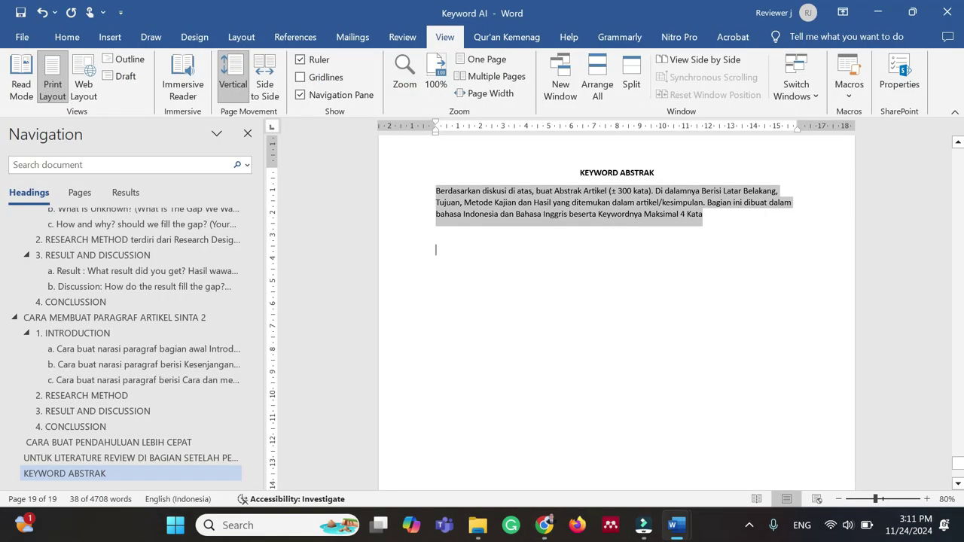
key(ctrl+v)
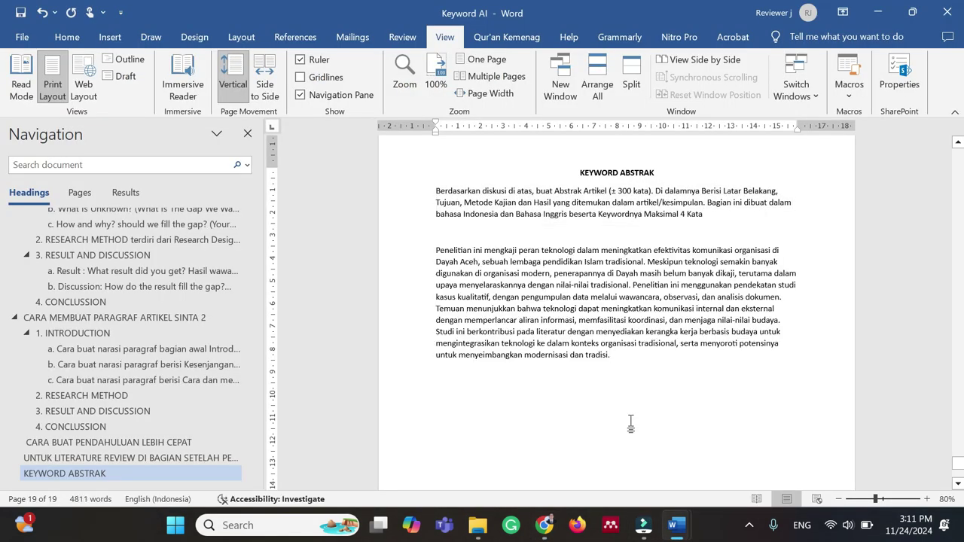
key(ctrl+shift+Up)
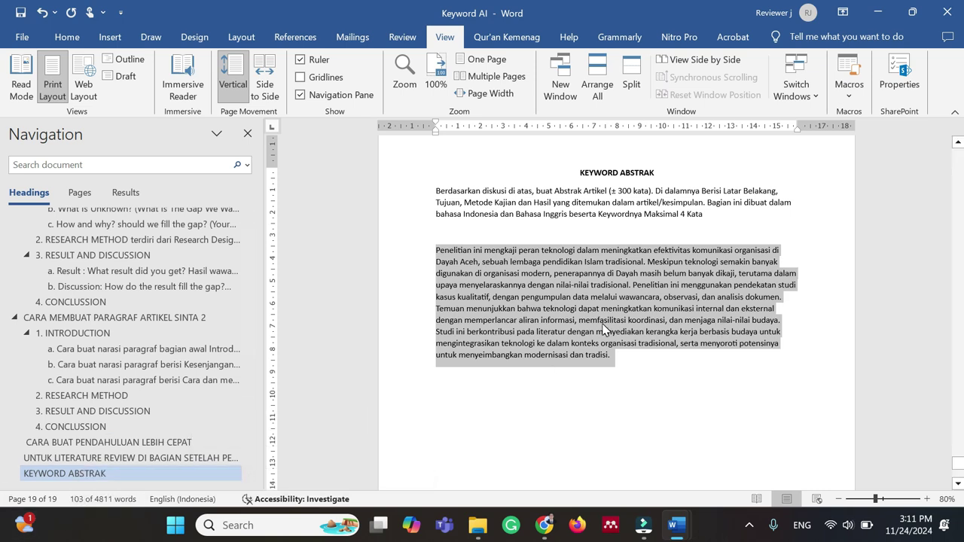
key(Delete)
Count the words of the Indonesian abstract from ChatGPT's second answer in the Keyword AI document, and delete the pasted paragraphs
click(547, 527)
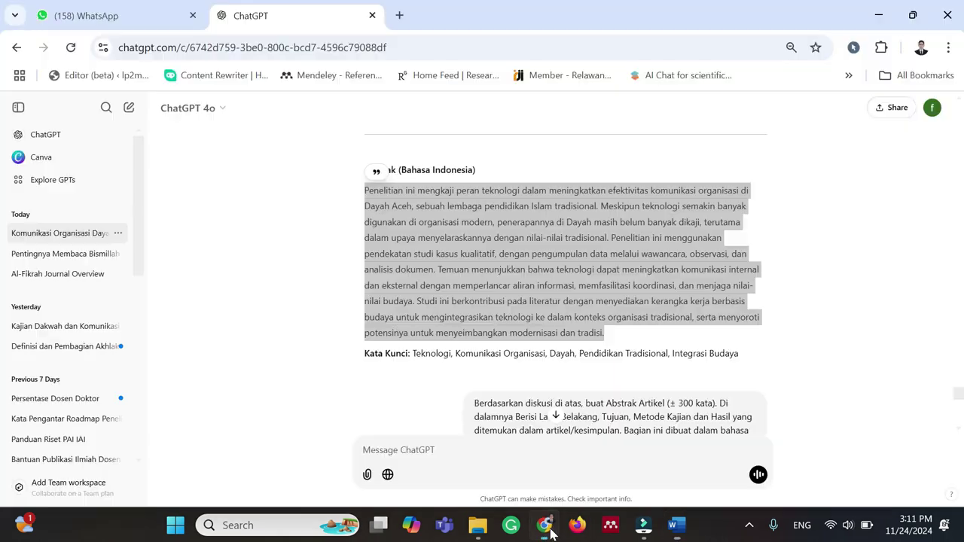
scroll(570, 321, down, 8)
scroll(569, 322, up, 5)
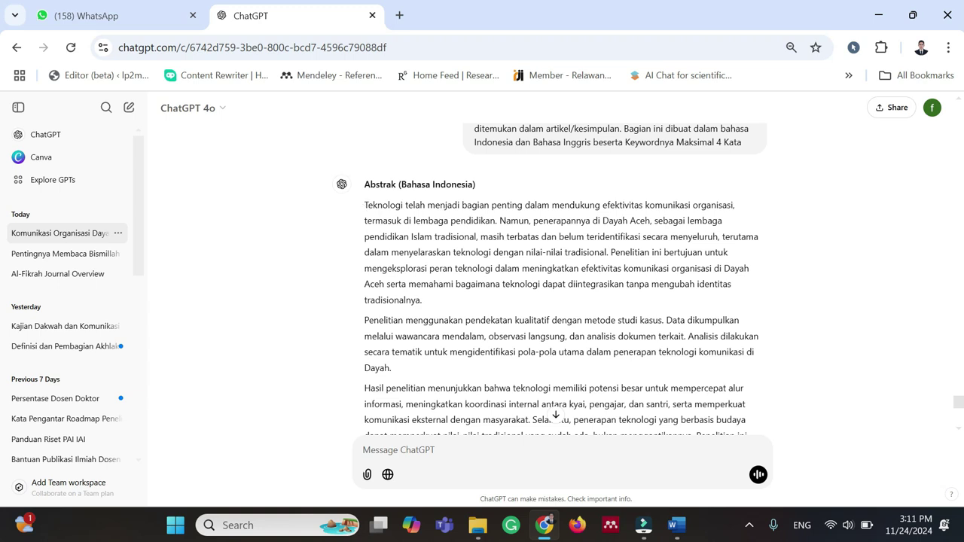
drag(364, 205, 646, 96)
drag(641, 230, 719, 286)
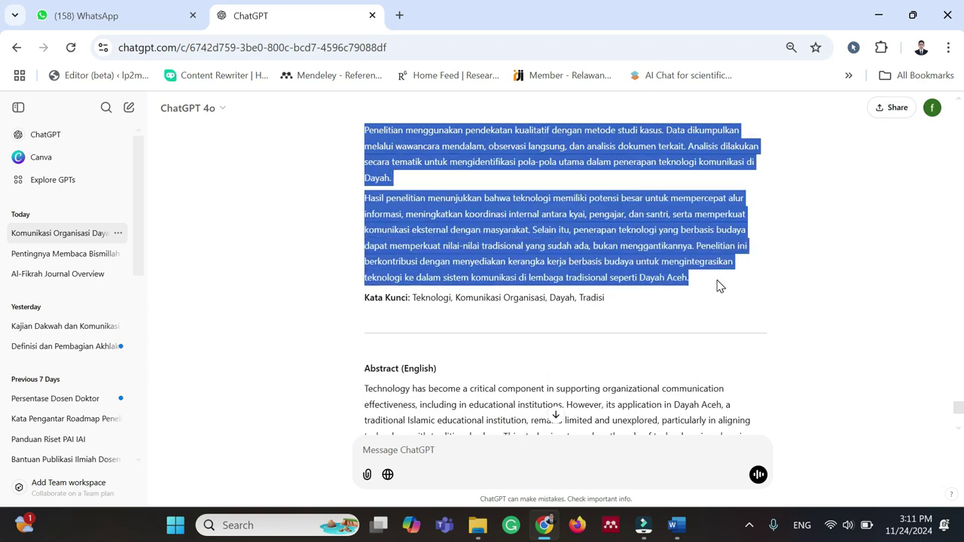
mouse_move(676, 525)
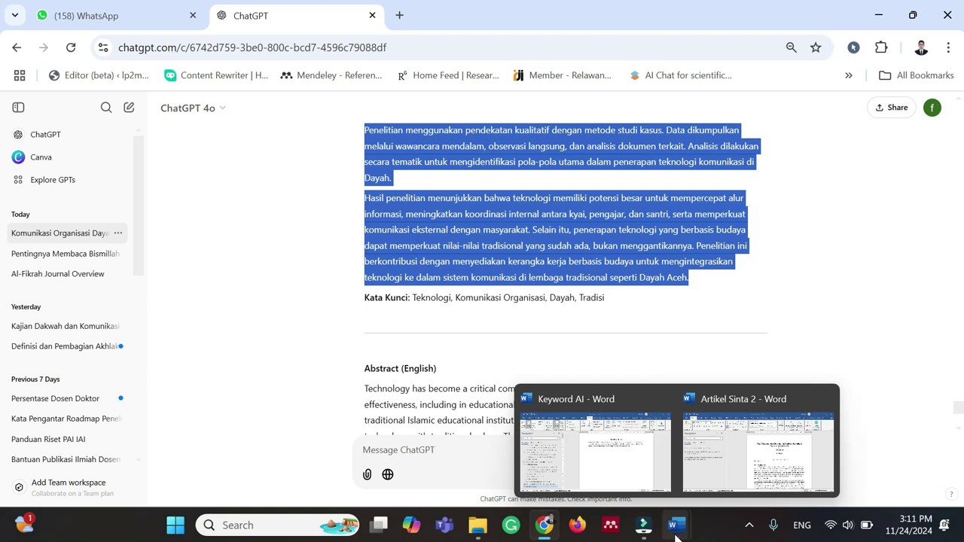
click(626, 464)
text(Teknologi telah menjadi bagian penting dalam mendukung efektivitas komunikasi organisasi, termasuk di lembaga pendidikan. Namun, penerapannya di Dayah Aceh, sebagai lembaga pendidikan Islam tradisional, masih terbatas dan belum teridentifikasi secara menyeluruh, terutama dalam menyelaraskan teknologi dengan nilai-nilai tradisional. Penelitian ini bertujuan untuk mengeksplorasi peran teknologi dalam meningkatkan efektivitas komunikasi organisasi di Dayah Aceh serta memahami bagaimana teknologi dapat diintegrasikan tanpa mengubah identitas tradisionalnya.  Penelitian menggunakan pendekatan kualitatif dengan metode studi kasus. Data dikumpulkan melalui wawancara mendalam, observasi langsung, dan analisis dokumen terkait. Analisis dilakukan secara tematik untuk mengidentifikasi pola-pola utama dalam penerapan teknologi komunikasi di Dayah.  Hasil penelitian menunjukkan bahwa teknologi memiliki potensi besar untuk mempercepat alur informasi, meningkatkan koordinasi internal antara kyai, pengajar, dan santri, serta memperkuat komunikasi eksternal dengan masyarakat. Selain itu, penerapan teknologi yang berbasis budaya dapat memperkuat nilai-nilai tradisional yang sudah ada, bukan menggantikannya. Penelitian ini berkontribusi dengan menyediakan kerangka kerja berbasis budaya untuk mengintegrasikan teknologi ke dalam sistem komunikasi di lembaga tradisional seperti Dayah Aceh.)
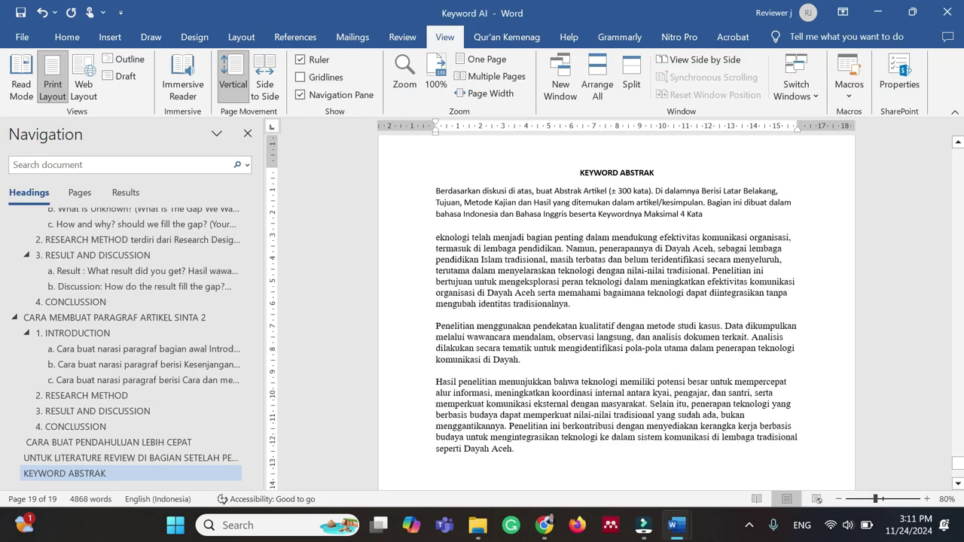
click(435, 235)
text(T)
drag(435, 236, 518, 456)
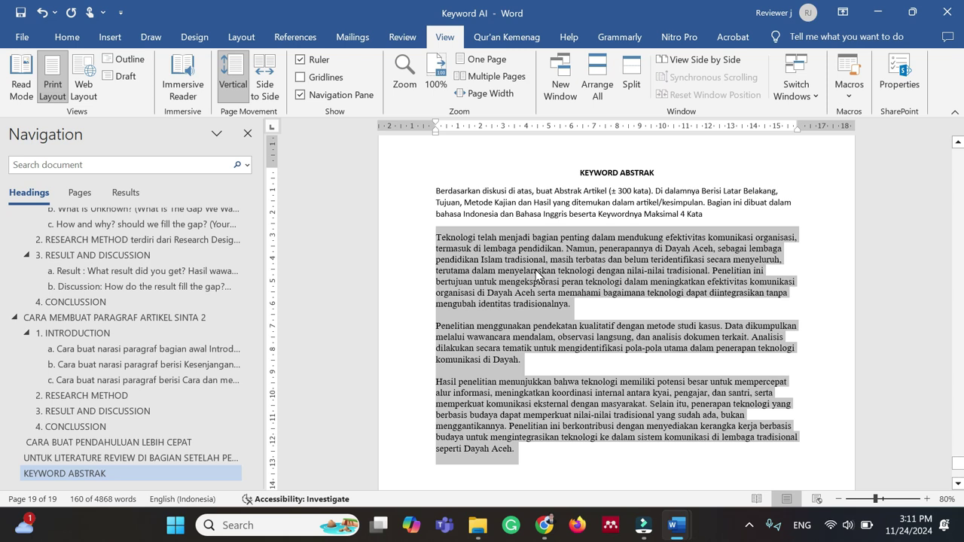
key(Delete)
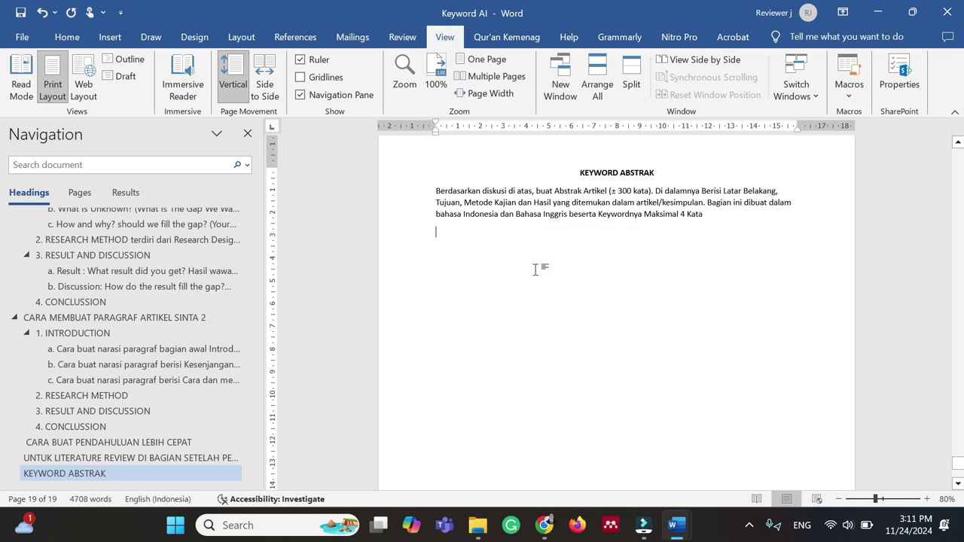
Copy the Indonesian and English abstracts with keywords from ChatGPT's second answer and paste them above PENDAHULUAN in the Artikel Sinta 2 document
click(544, 525)
scroll(508, 361, up, 5)
click(420, 297)
drag(357, 303, 699, 370)
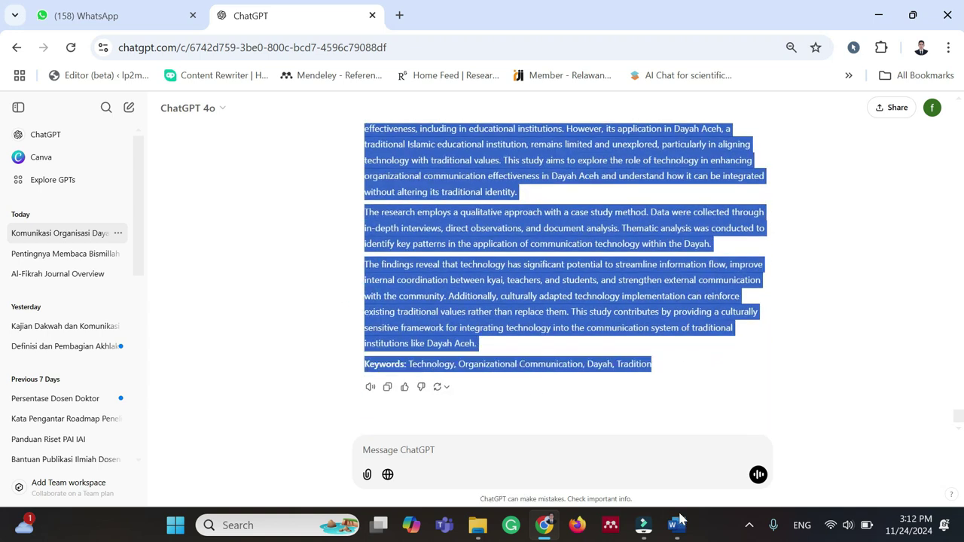
mouse_move(679, 532)
click(757, 448)
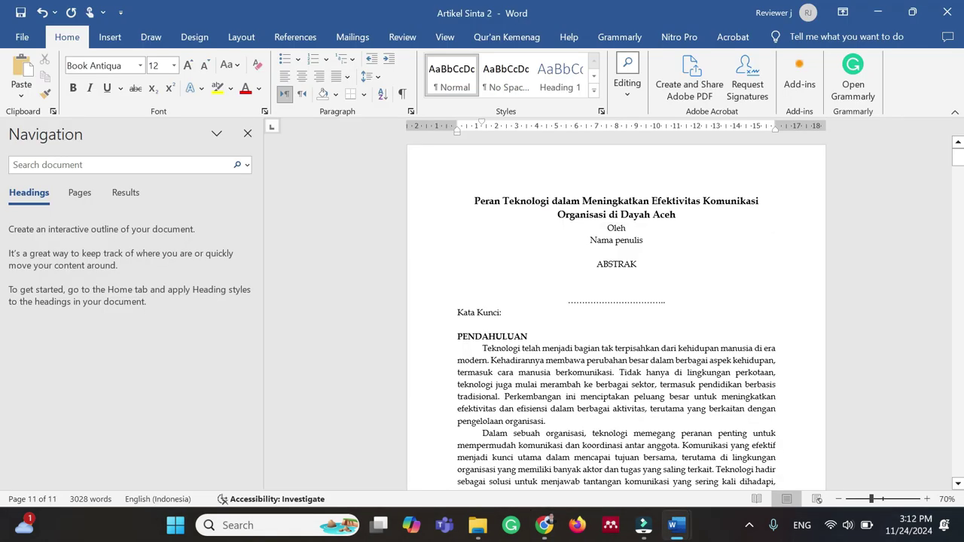
click(517, 322)
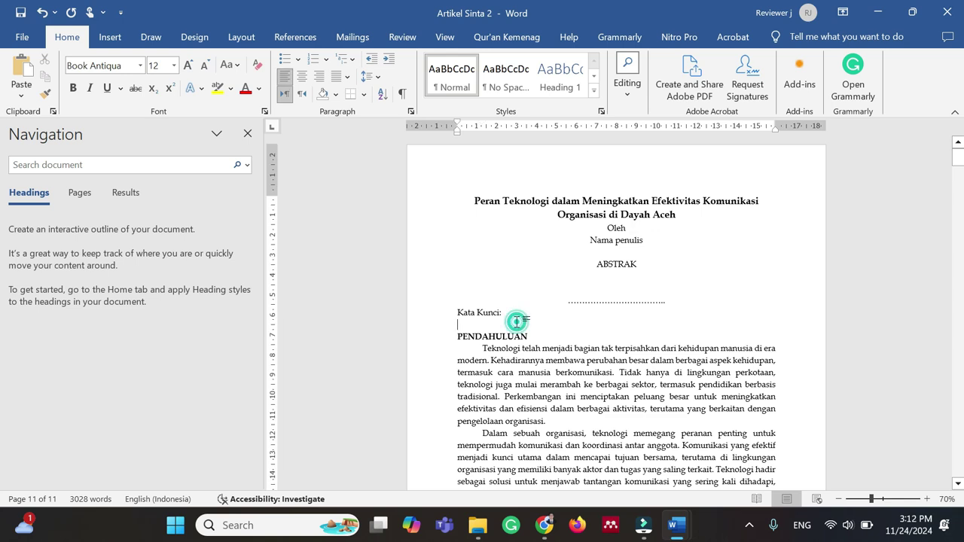
key(ctrl+v)
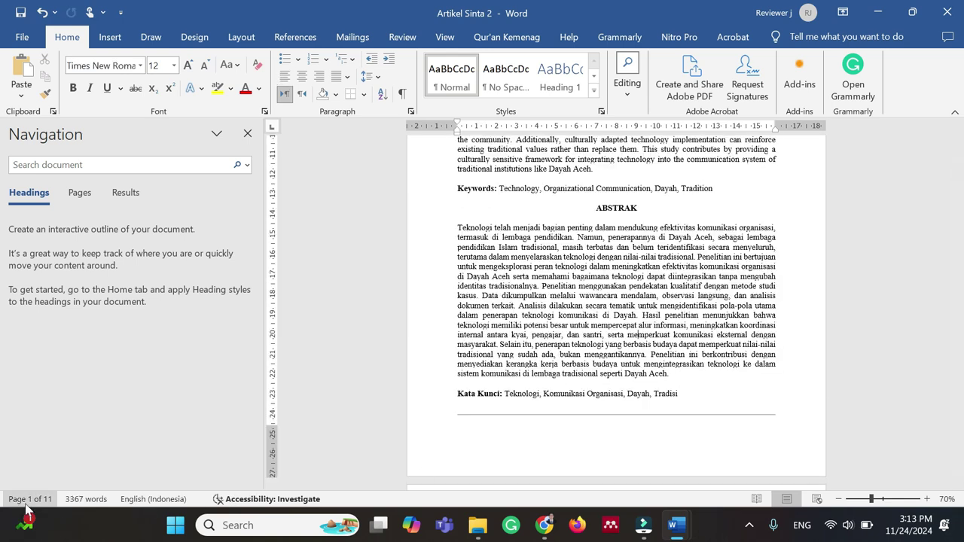
drag(958, 167, 961, 146)
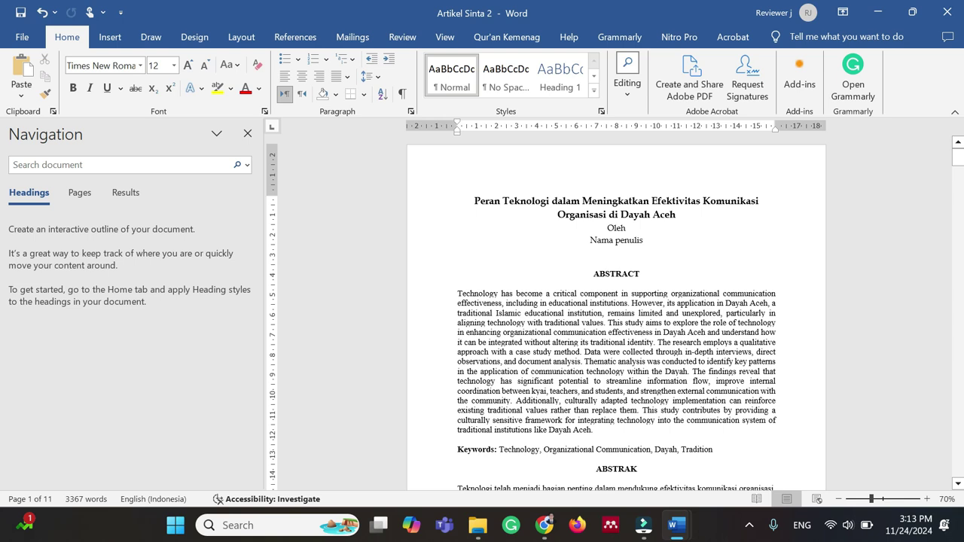
Review the Artikel Sinta 2 document from the title and abstracts to the PENDAHULUAN section
scroll(616, 313, down, 10)
scroll(616, 312, down, 3)
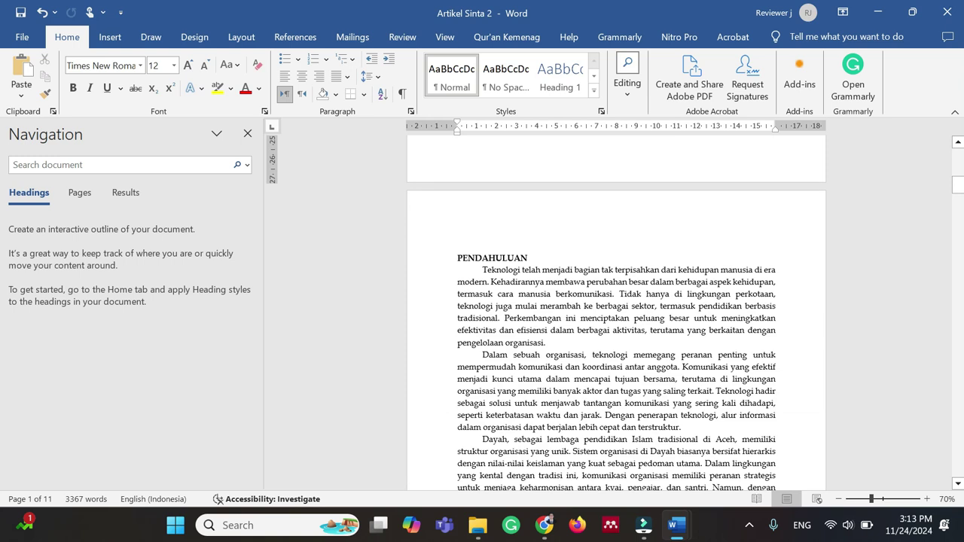
scroll(616, 312, down, 1)
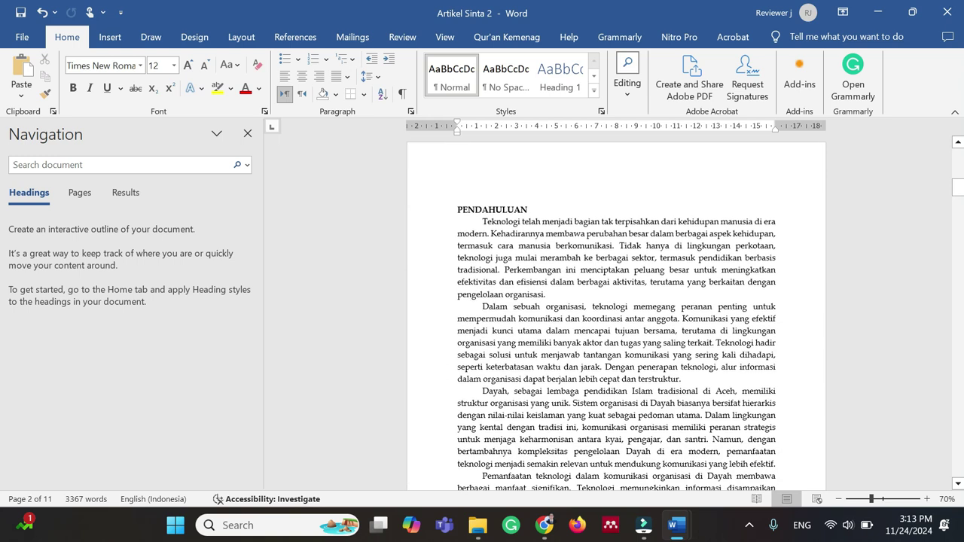
drag(958, 195, 957, 458)
drag(2, 463, 3, 162)
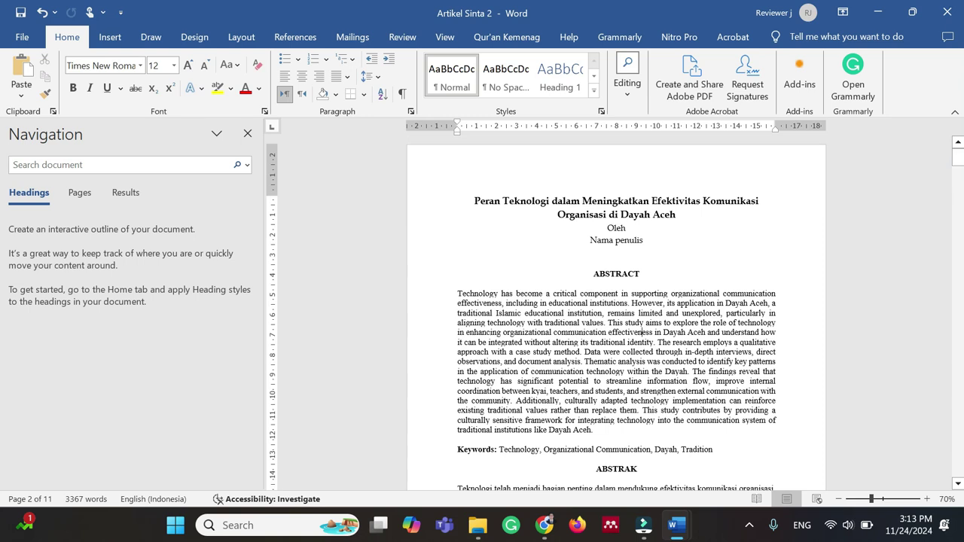
scroll(668, 392, down, 8)
click(668, 387)
key(Page_Down)
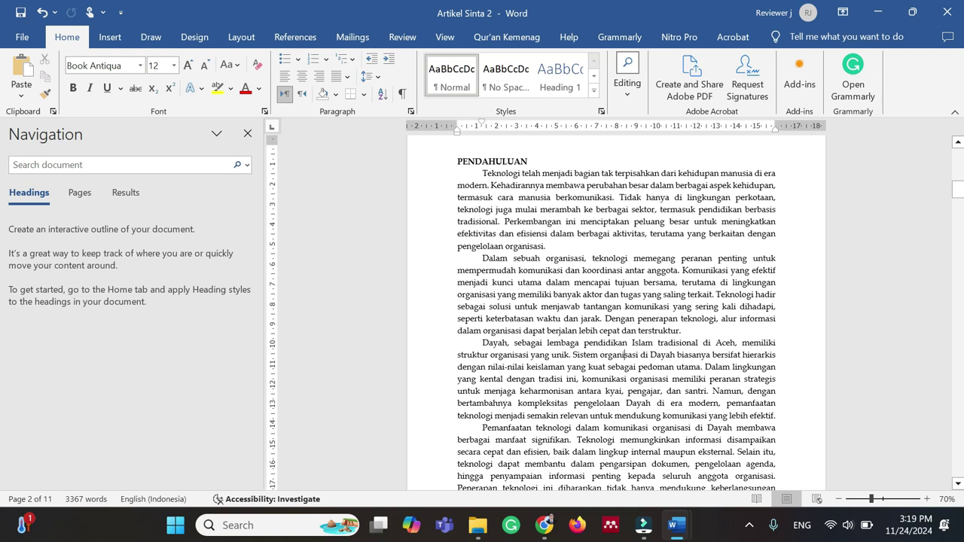
scroll(615, 332, up, 1)
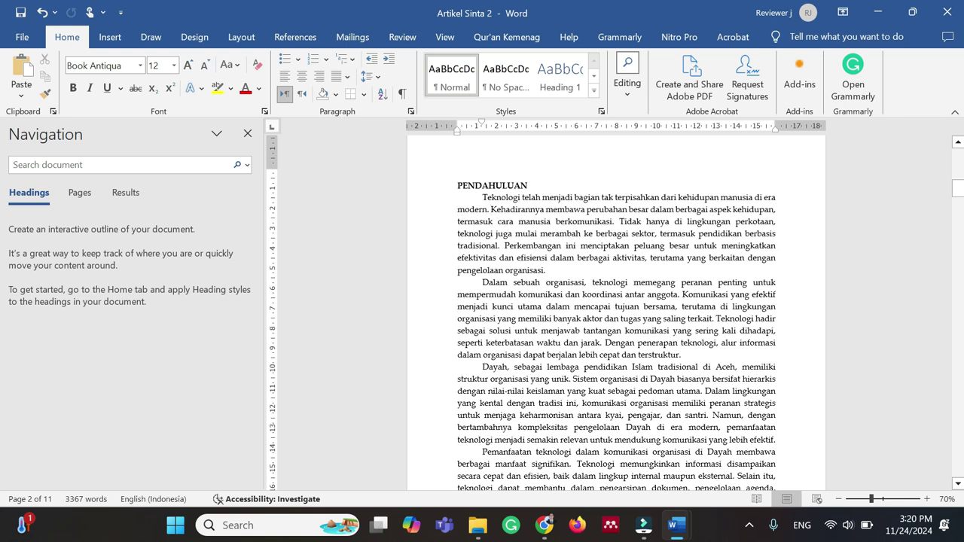
Copy the sentence "Kehadirannya membawa perubahan besar dalam berbagai aspek kehidupan, termasuk cara manusia berkomunikasi" from the first PENDAHULUAN paragraph, without its period
drag(483, 198, 549, 271)
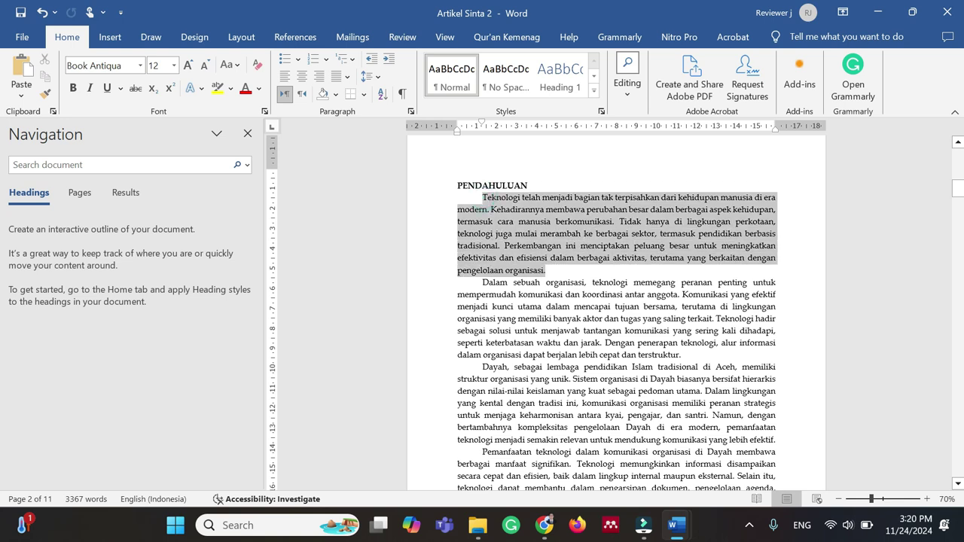
click(518, 218)
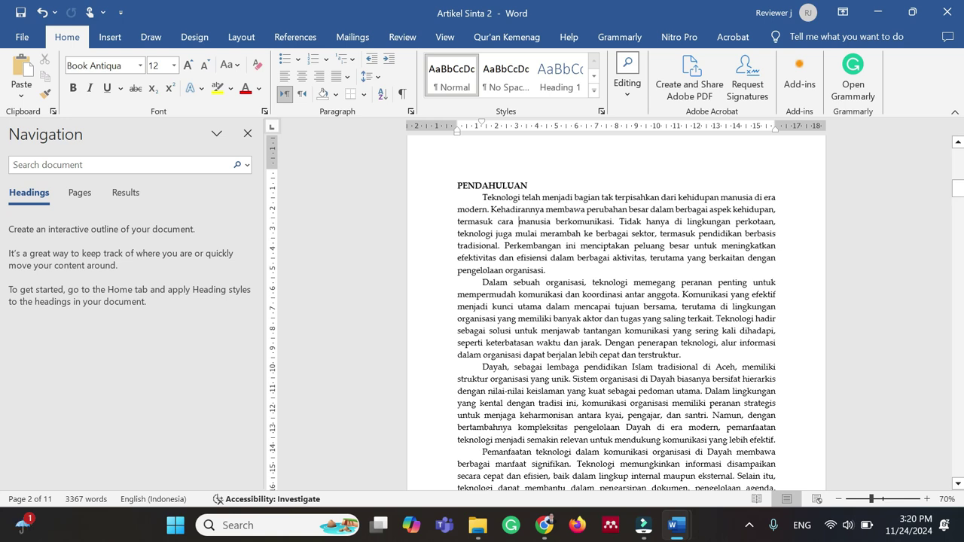
drag(490, 209, 619, 222)
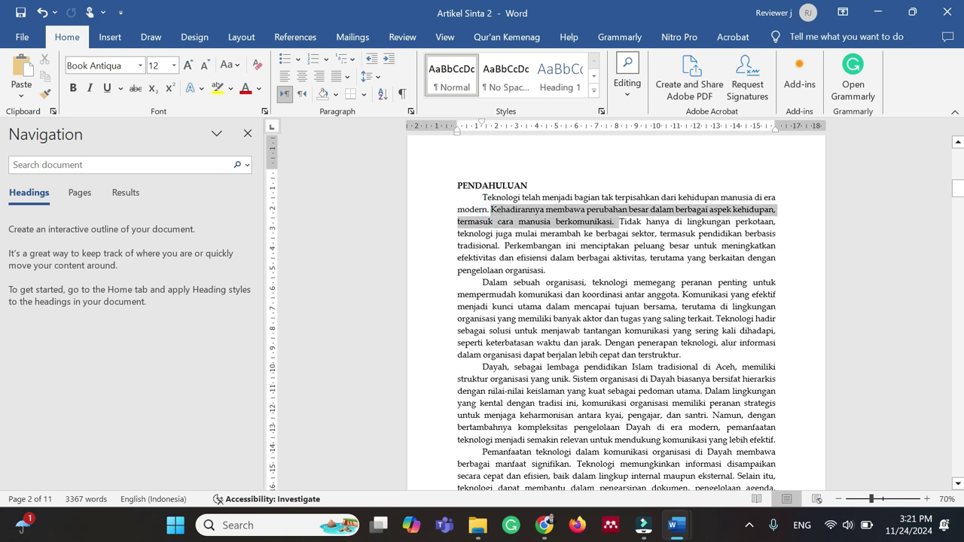
drag(619, 221, 611, 222)
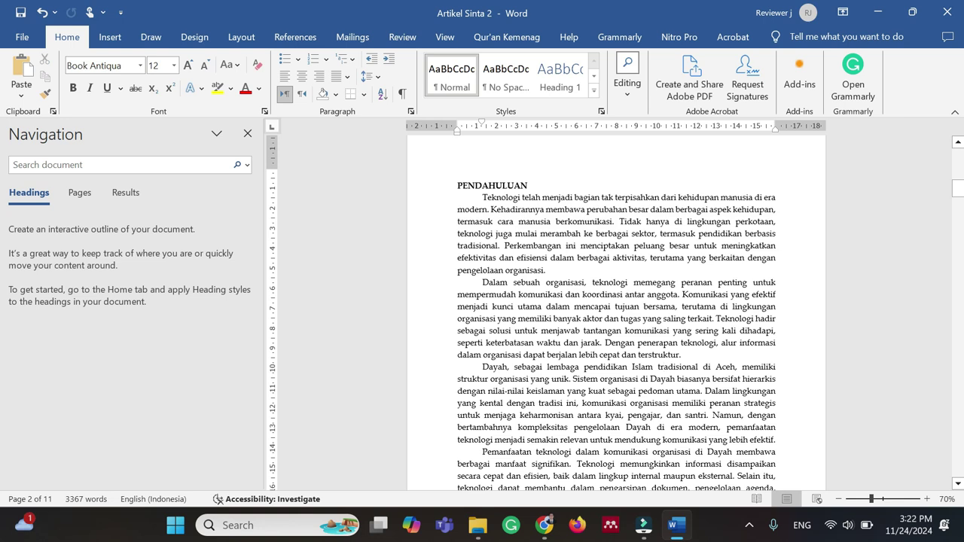
drag(491, 210, 612, 222)
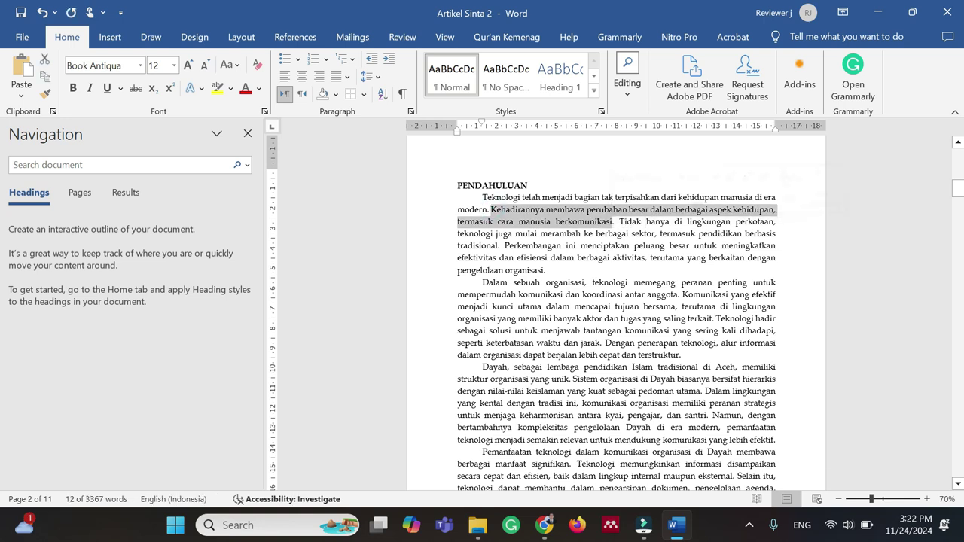
Open SciSpace in a new Chrome tab and search for papers with the copied sentence
click(543, 524)
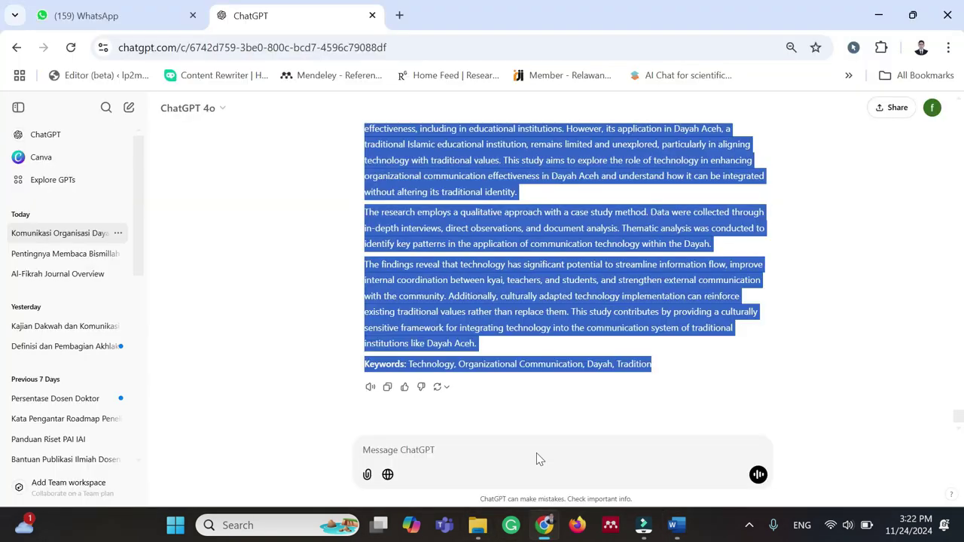
click(403, 18)
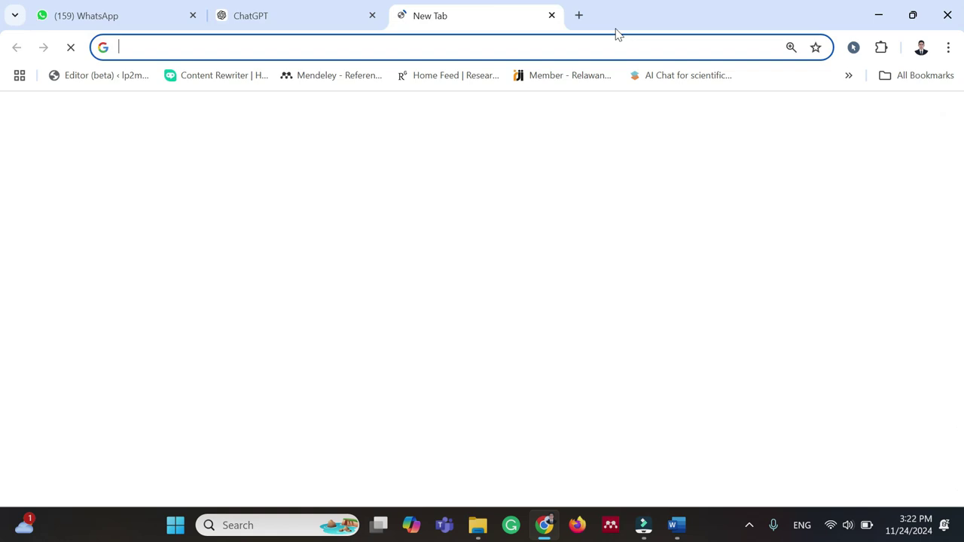
click(684, 84)
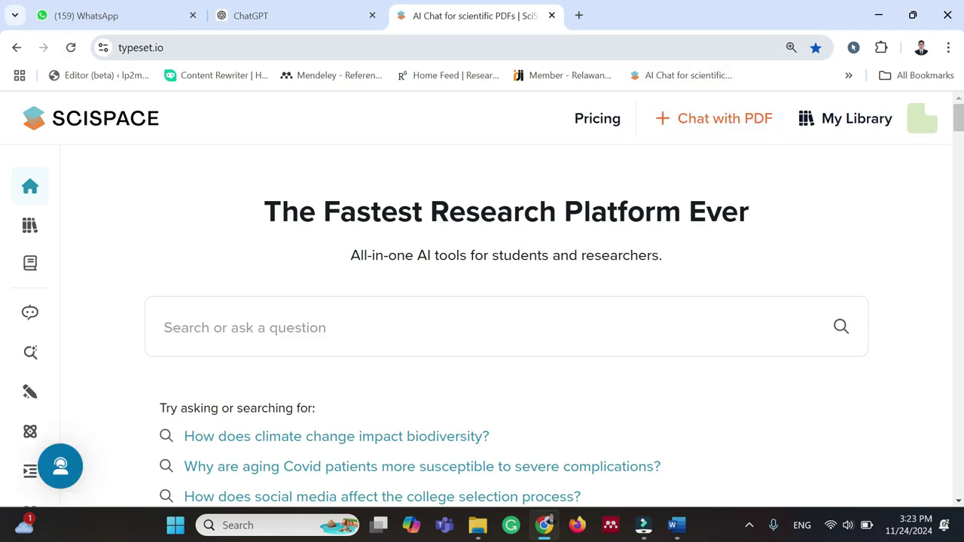
click(277, 328)
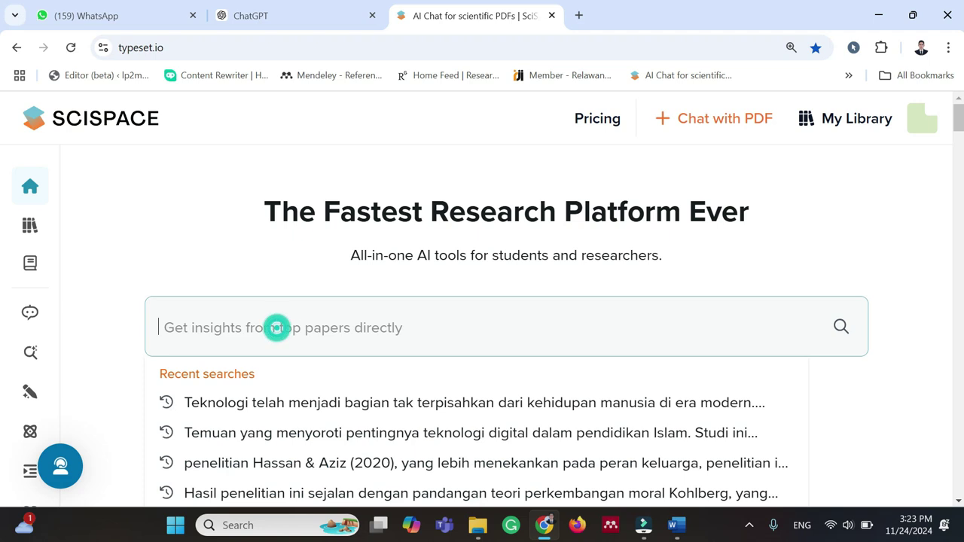
key(ctrl+v)
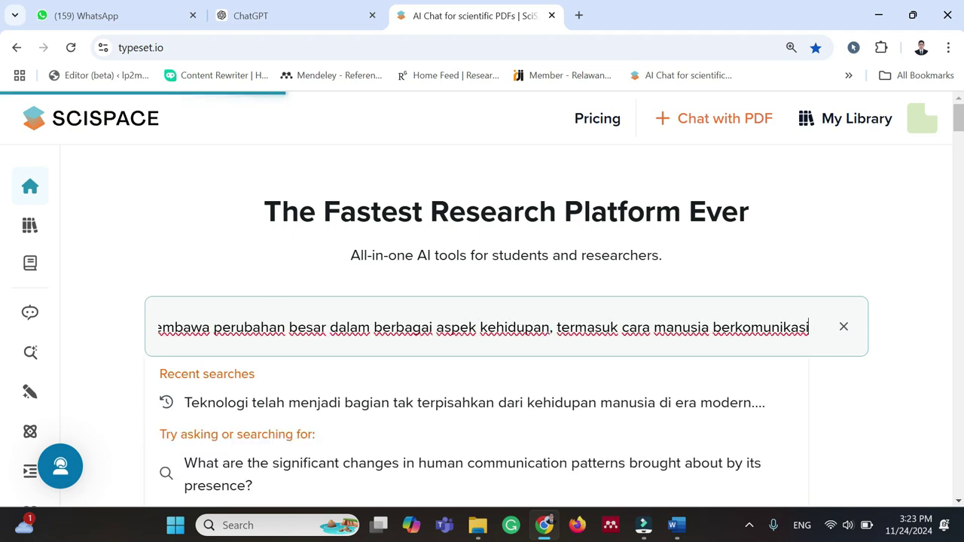
key(Return)
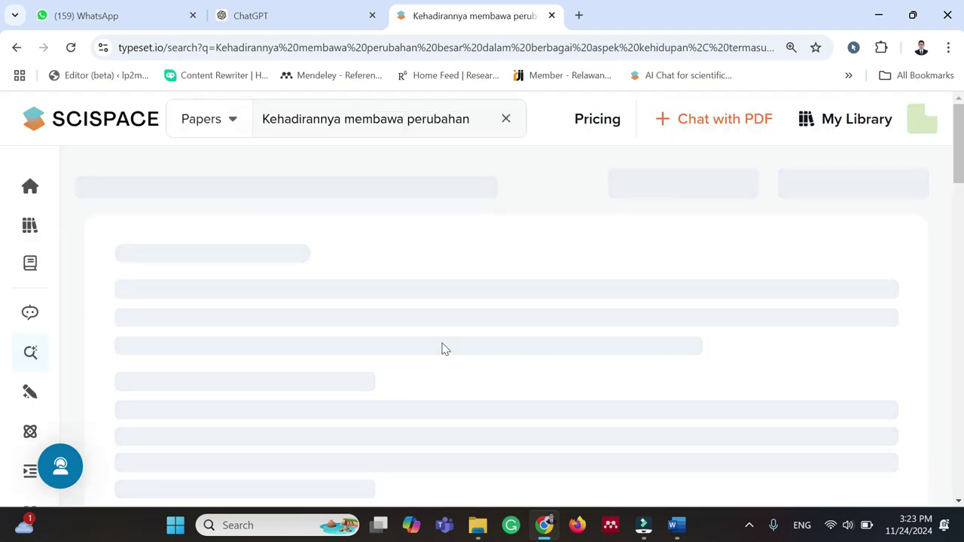
Examine the SciSpace answer and paper insights for "komunikasi" and compare them with the sentence in the Word article
key(alt+Tab)
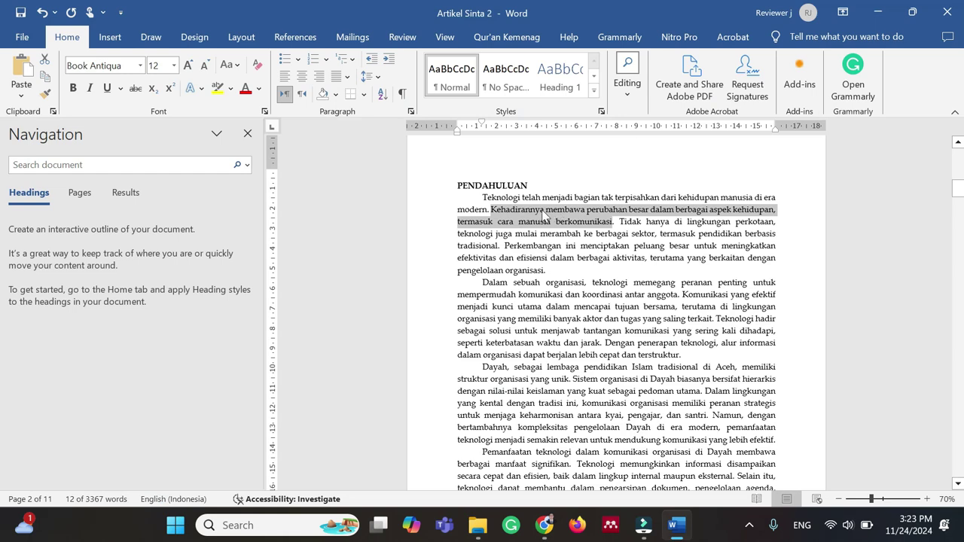
key(alt+Tab)
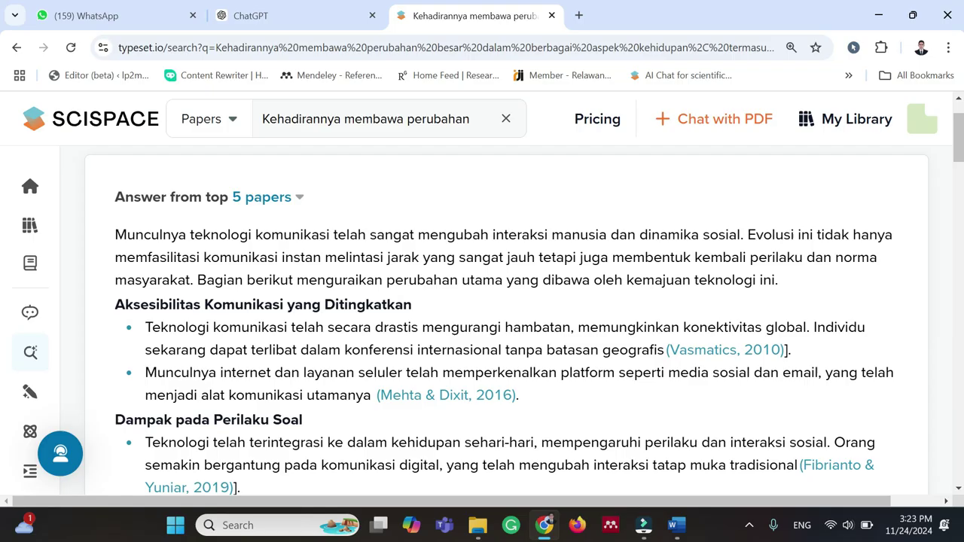
scroll(484, 391, down, 1)
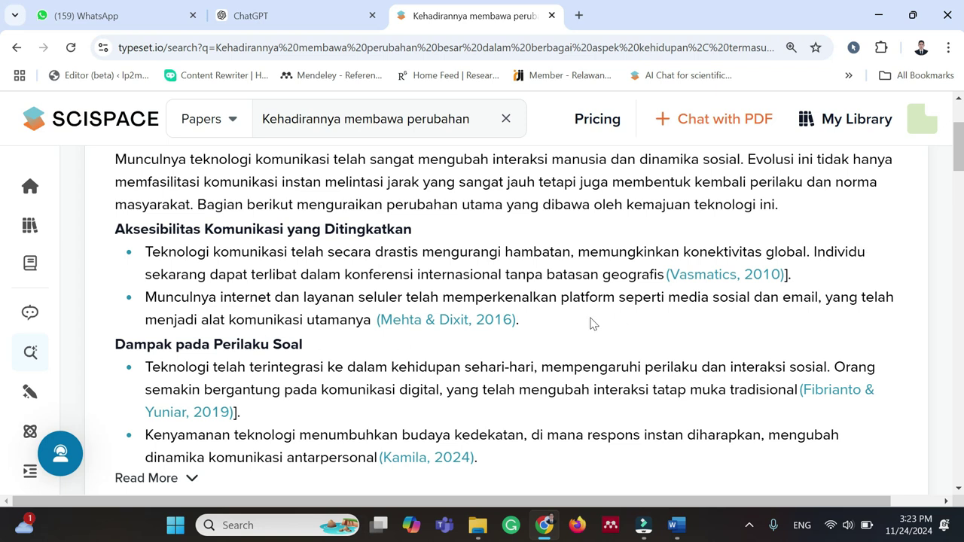
scroll(725, 329, down, 1)
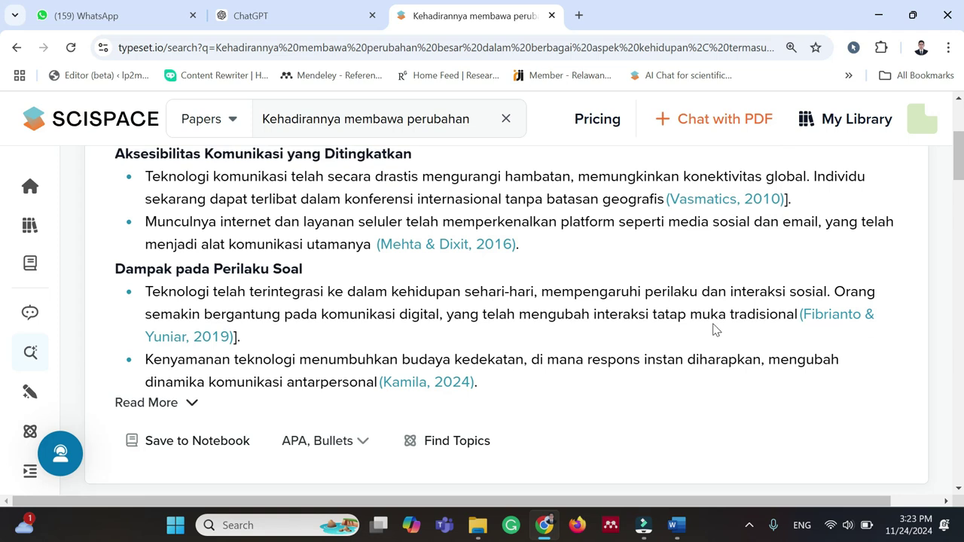
key(ctrl+f)
text(komunikasi)
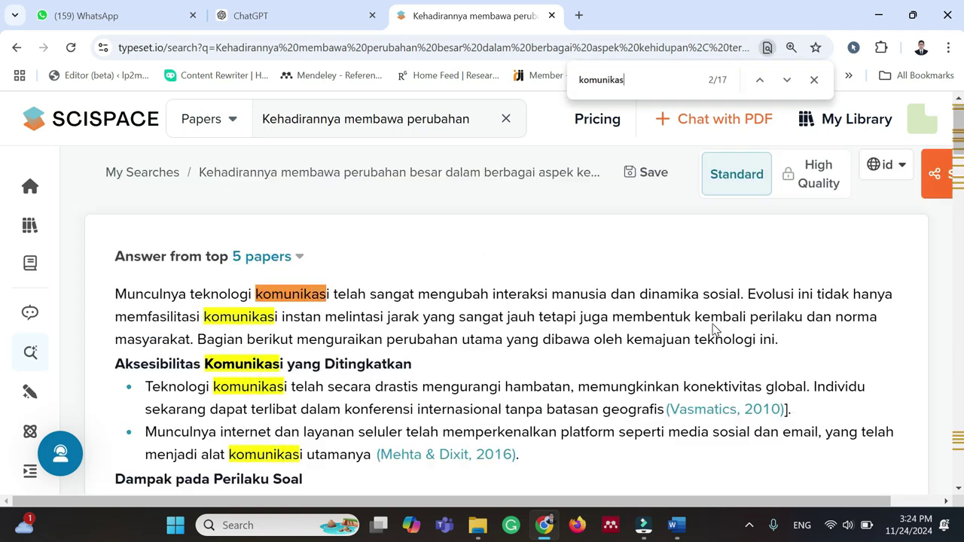
scroll(713, 331, down, 5)
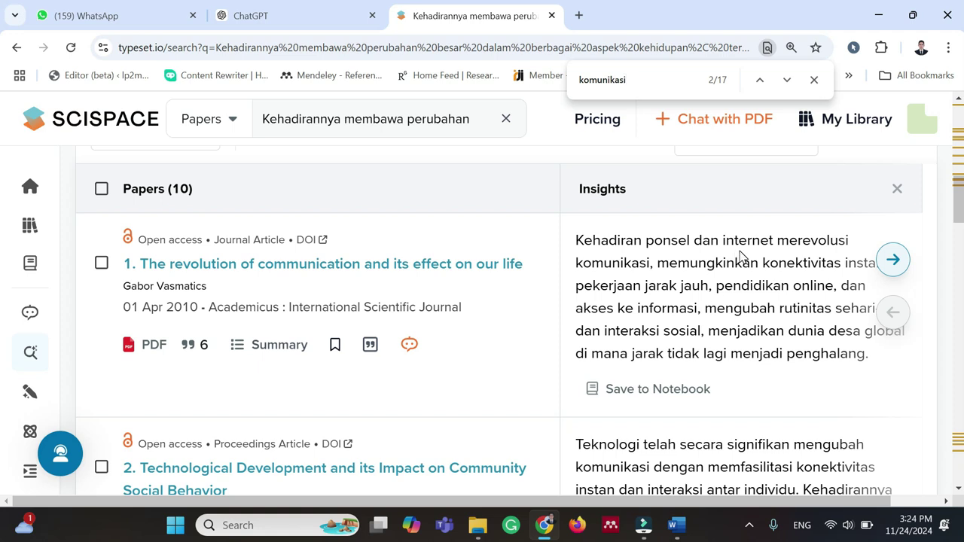
scroll(742, 259, down, 3)
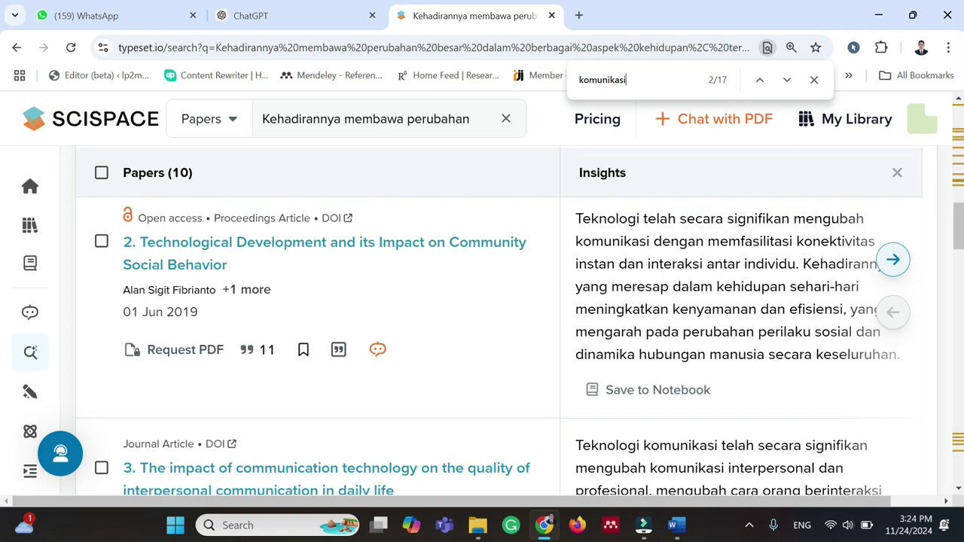
drag(575, 219, 820, 265)
click(797, 301)
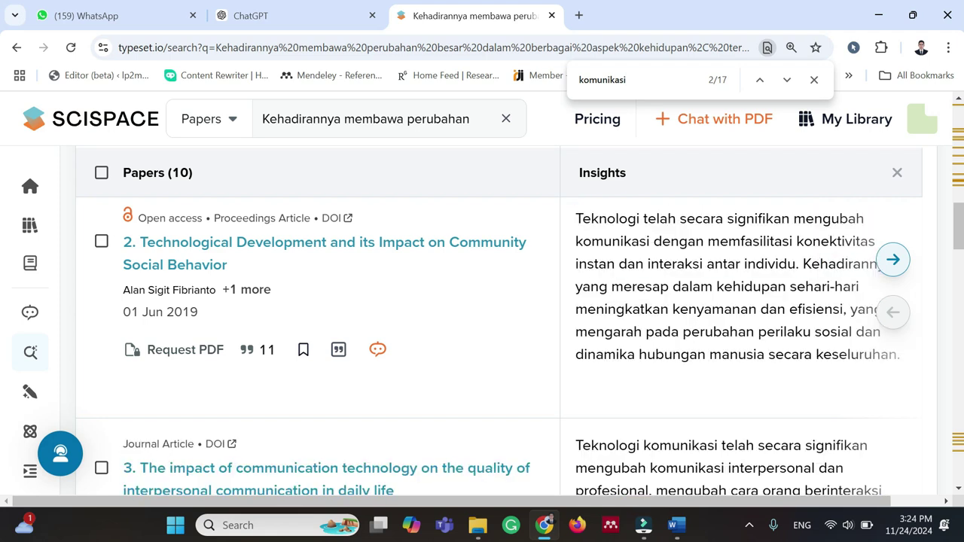
click(670, 531)
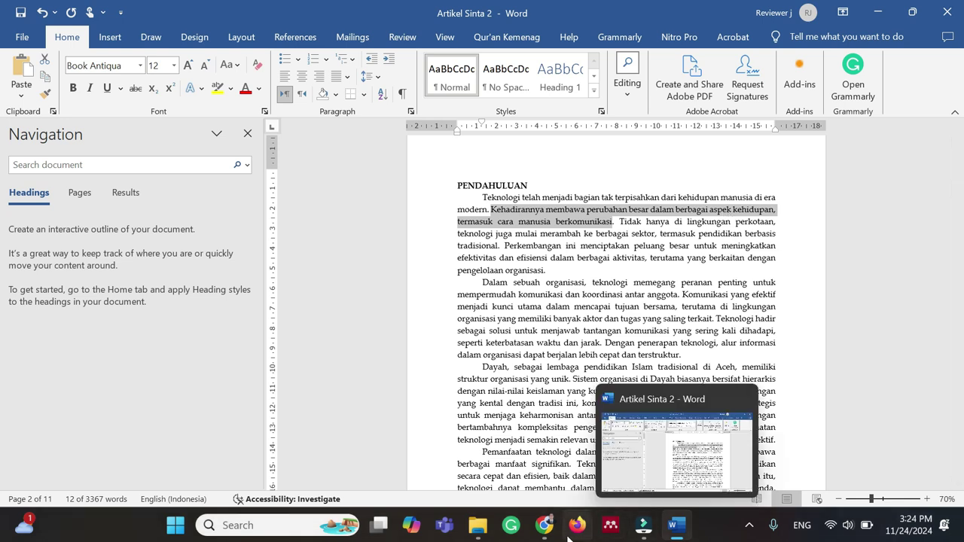
click(544, 525)
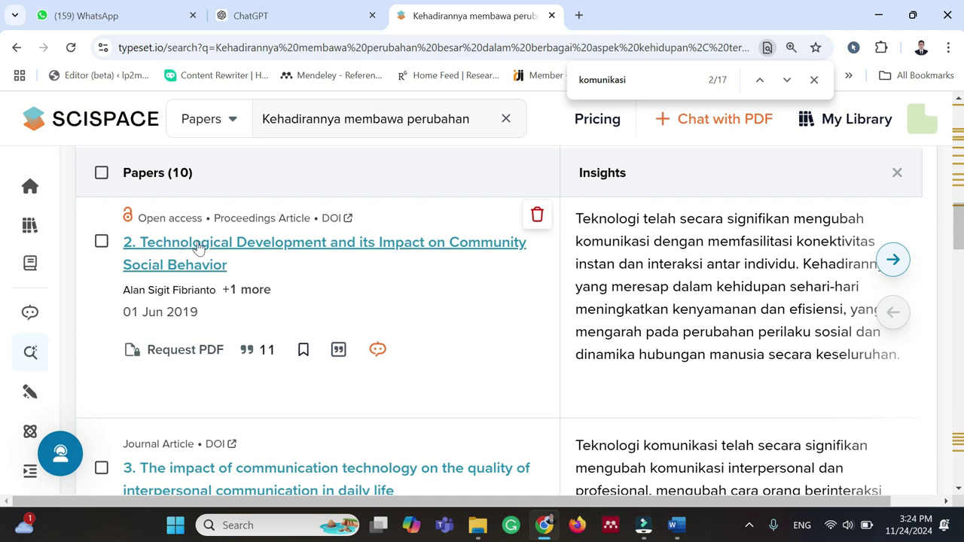
Open the DOI page of "Technological Development and its Impact on Community Social Behavior" and copy its DOI, 10.2991/icskse-18.2019.42
click(333, 217)
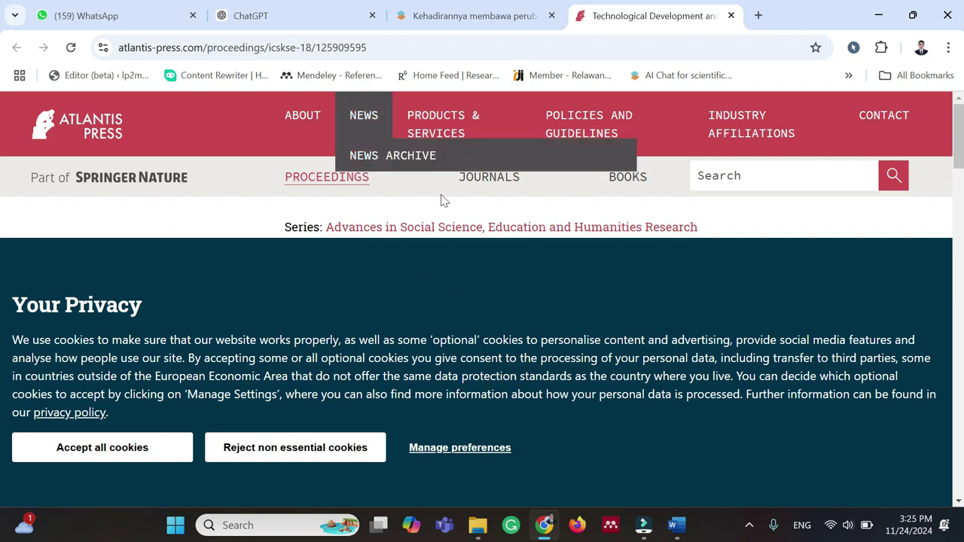
scroll(419, 307, down, 3)
scroll(419, 308, down, 8)
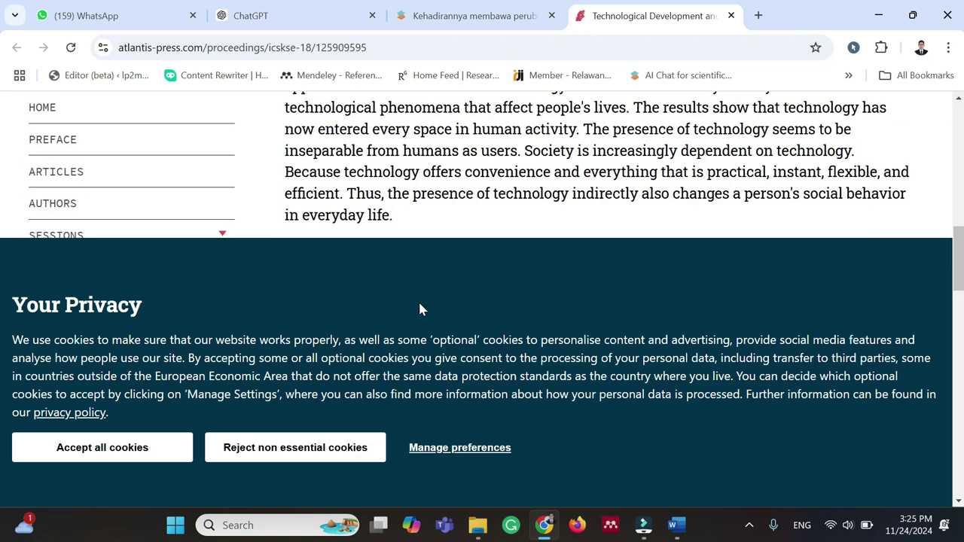
scroll(477, 174, up, 2)
scroll(479, 174, up, 3)
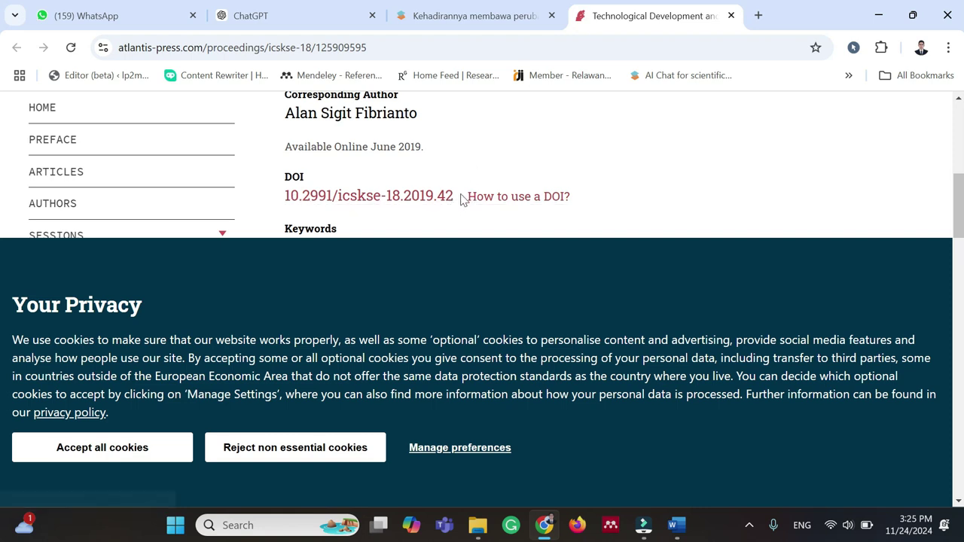
drag(457, 197, 284, 197)
key(ctrl+c)
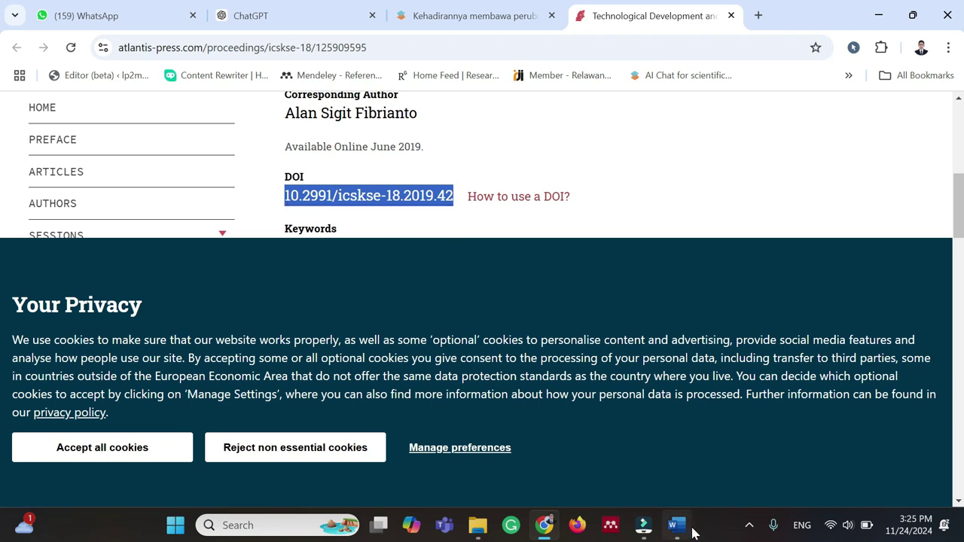
Switch to the Word article, place the insertion point right after "berkomunikasi" before the period, and open Mendeley Desktop from the citation command
mouse_move(687, 536)
click(691, 465)
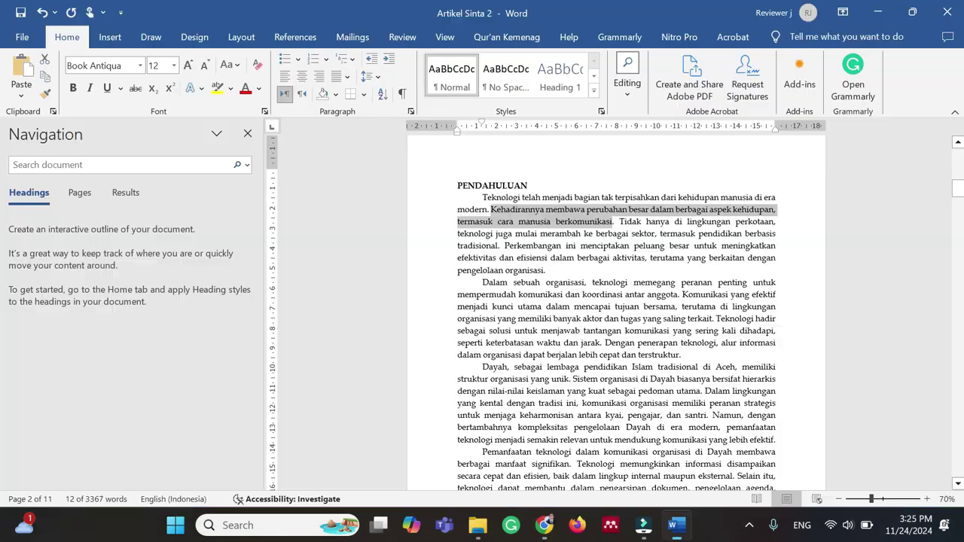
click(614, 221)
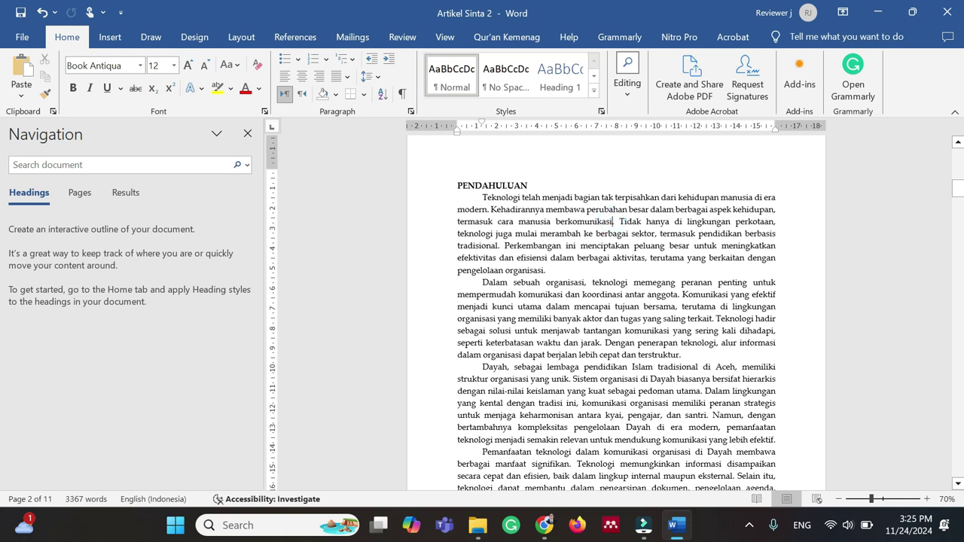
click(293, 39)
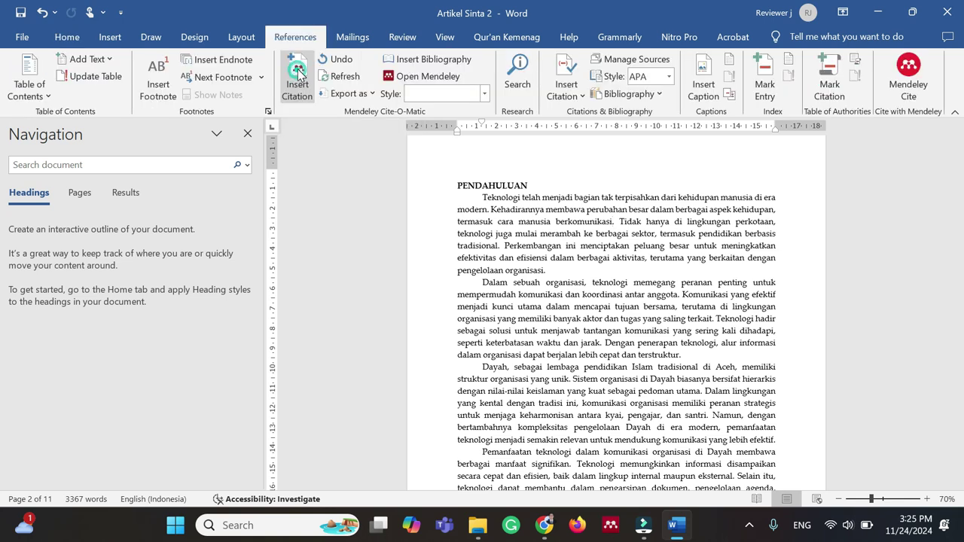
click(710, 269)
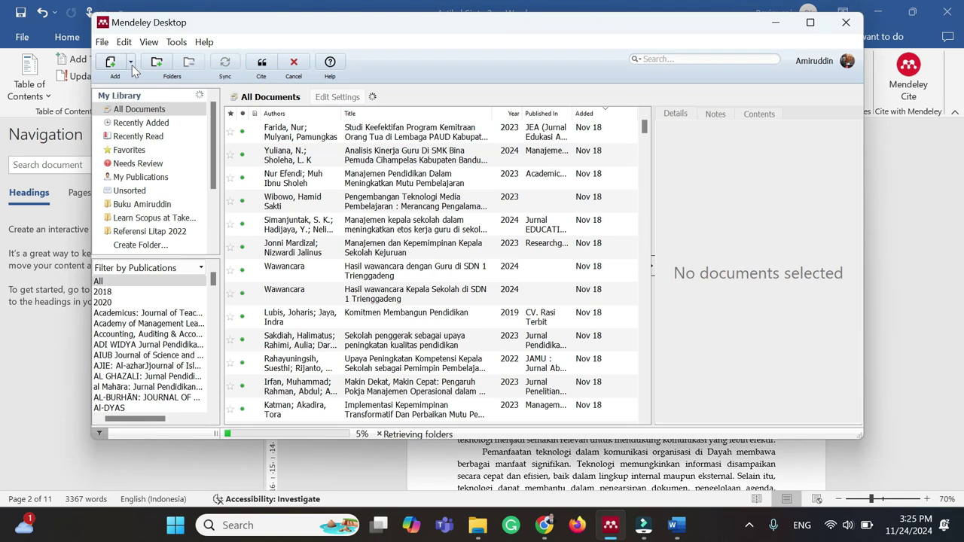
Create a manual Mendeley entry with DOI 10.2991/icskse-18.2019.42 and look up its details from that DOI
click(131, 63)
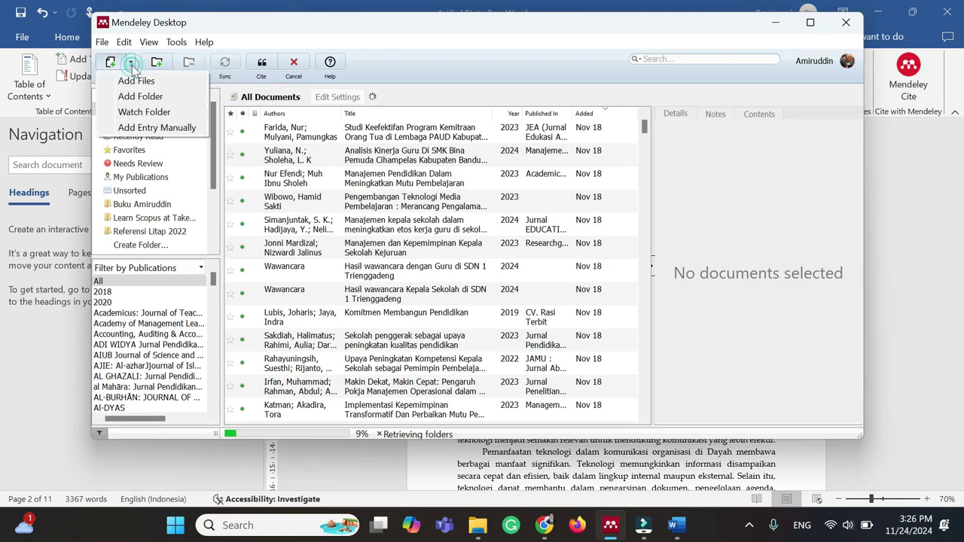
click(165, 131)
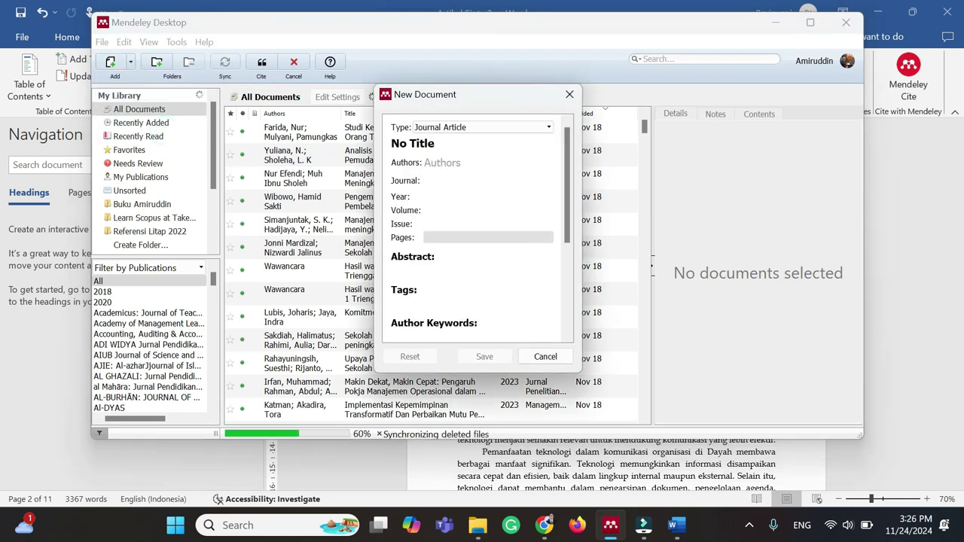
scroll(495, 286, down, 1)
scroll(496, 286, down, 3)
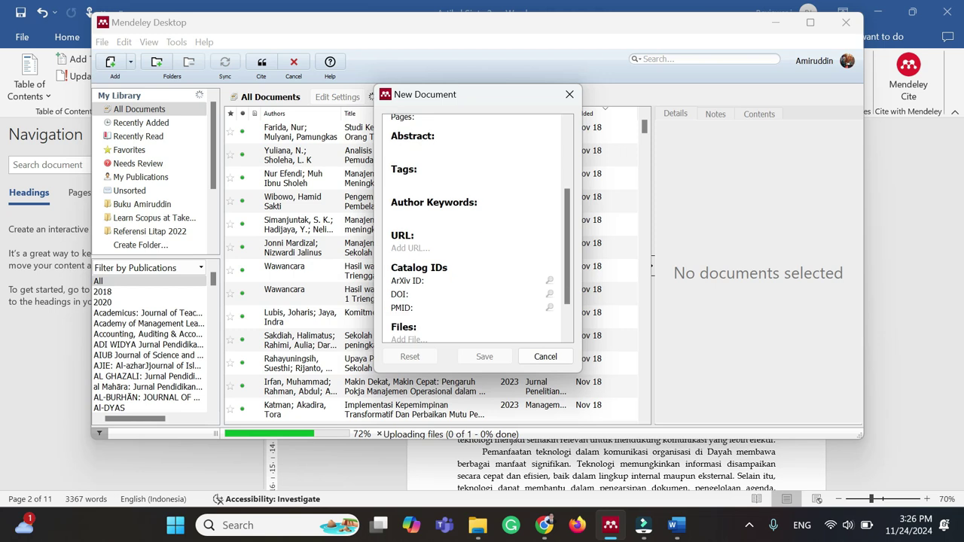
click(467, 294)
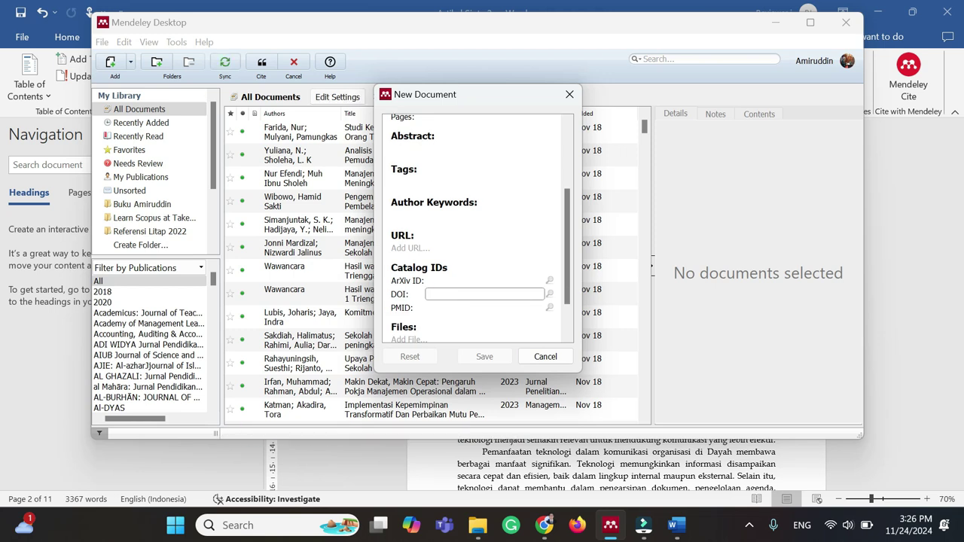
key(ctrl+v)
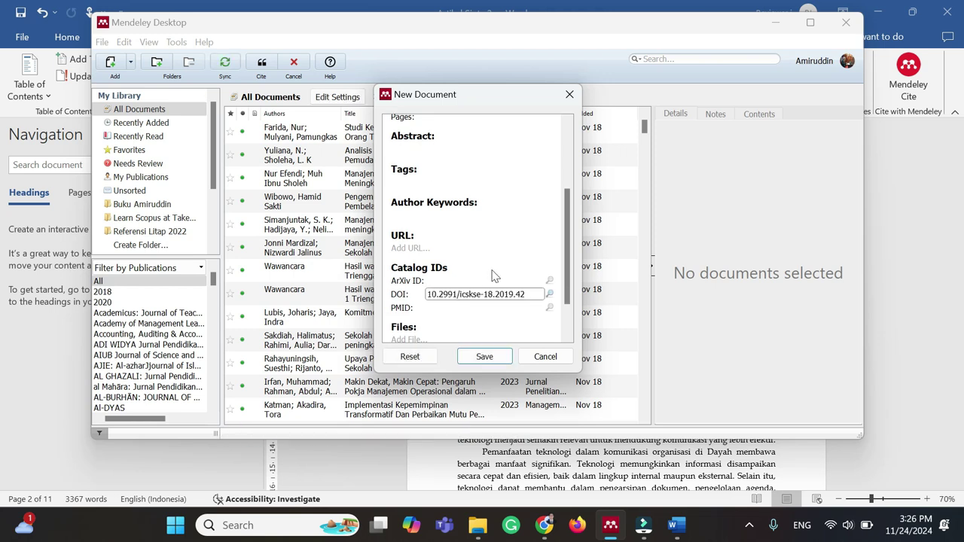
click(550, 296)
Check the retrieved title, authors and year of the new Mendeley document and save it to the library
scroll(486, 276, up, 1)
scroll(486, 276, up, 3)
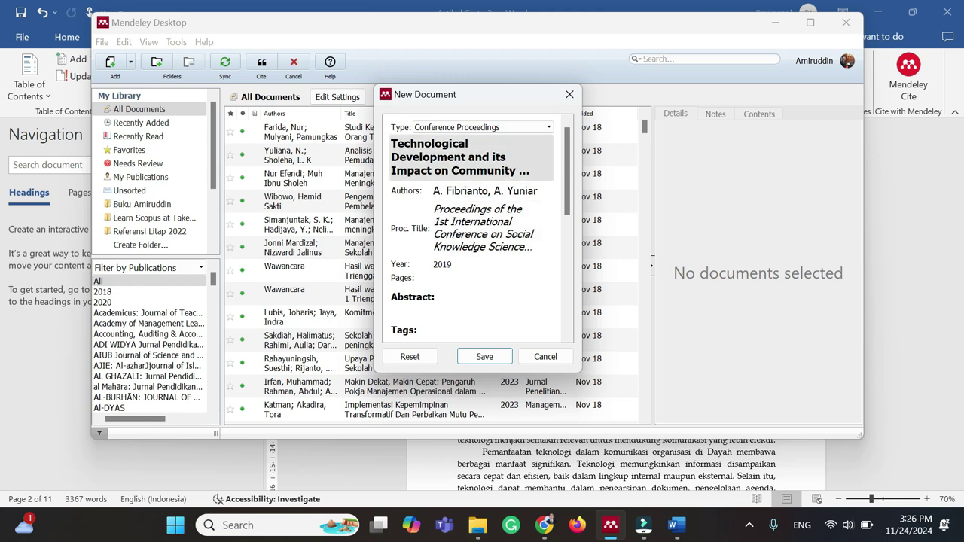
scroll(495, 302, down, 2)
scroll(497, 301, up, 2)
click(486, 357)
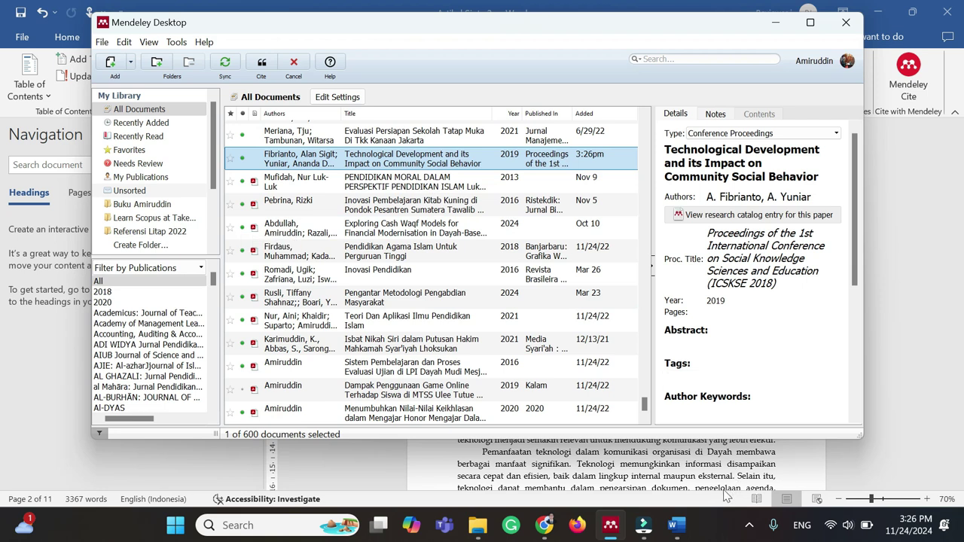
Back in Word, add a space after "berkomunikasi" and insert the Mendeley citation for "Technological Development and its Impact on Community Social Behavior"
mouse_move(676, 535)
click(704, 453)
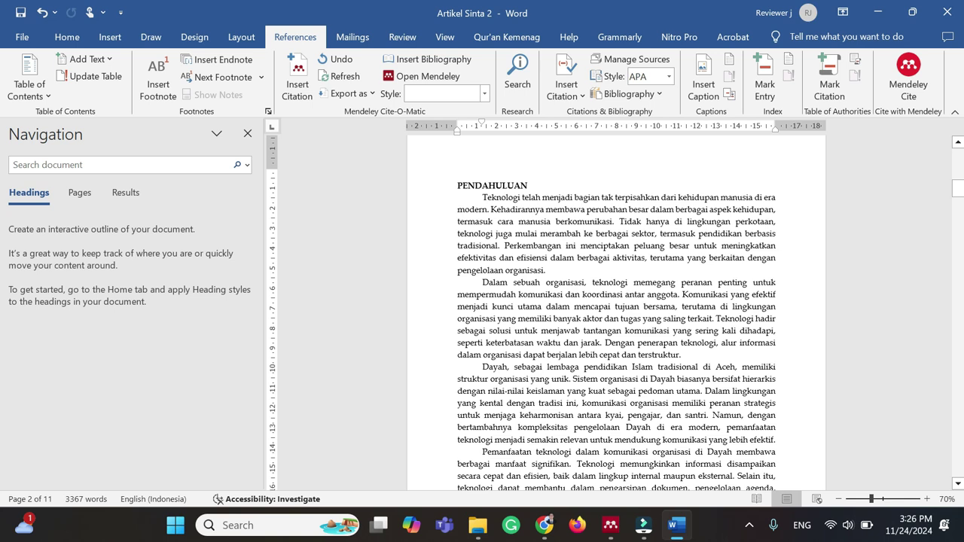
key(ctrl+z)
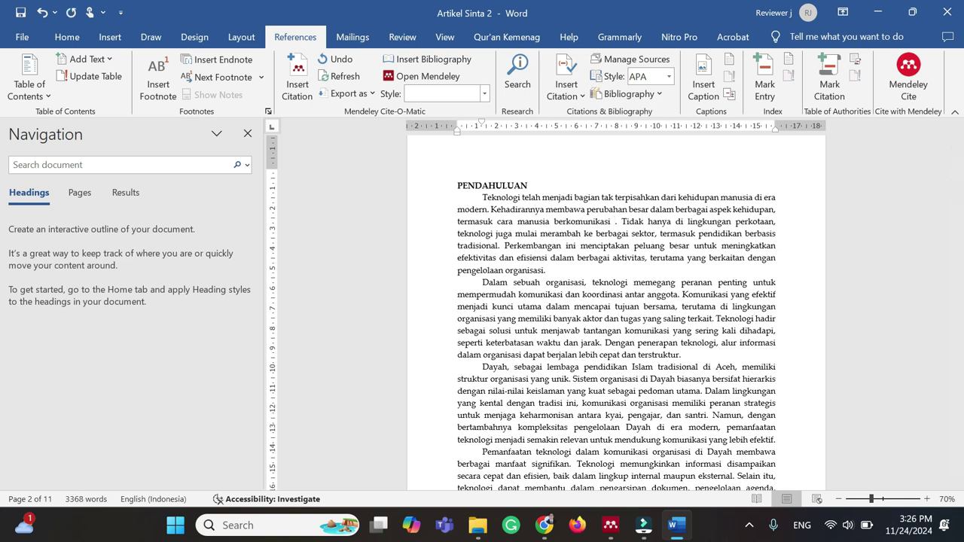
click(301, 79)
click(699, 262)
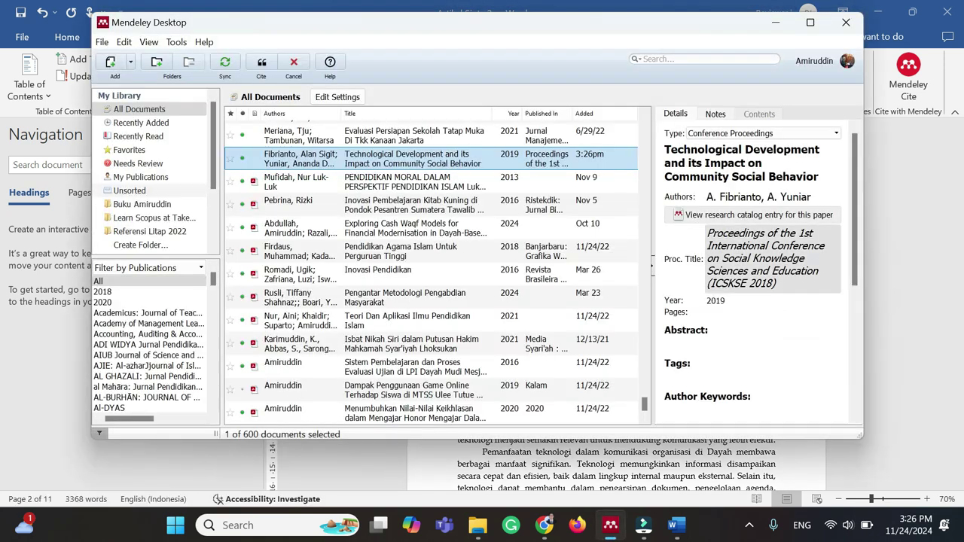
click(265, 66)
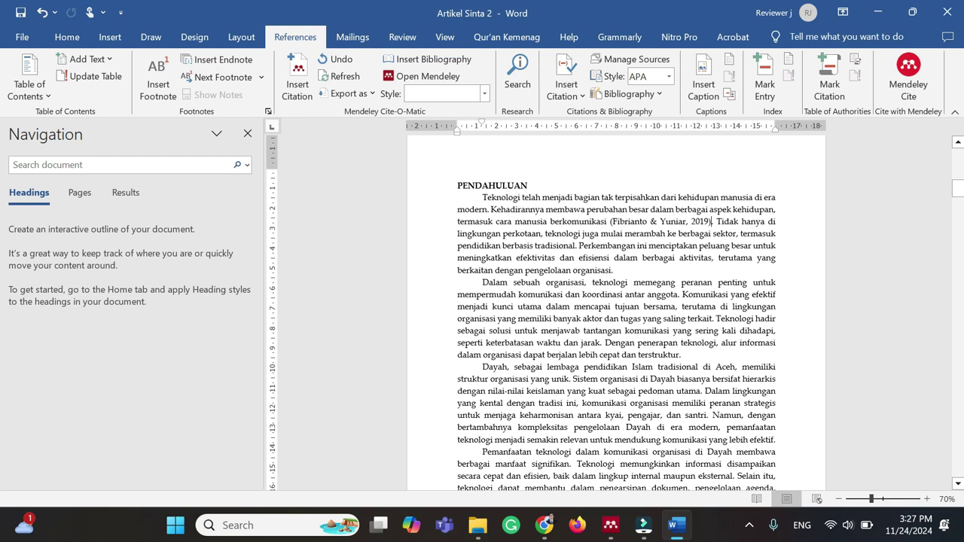
Insert the Mendeley bibliography on the line below the DAFTAR PUSTAKA heading on the article's last page
drag(957, 197, 957, 351)
drag(4, 366, 2, 457)
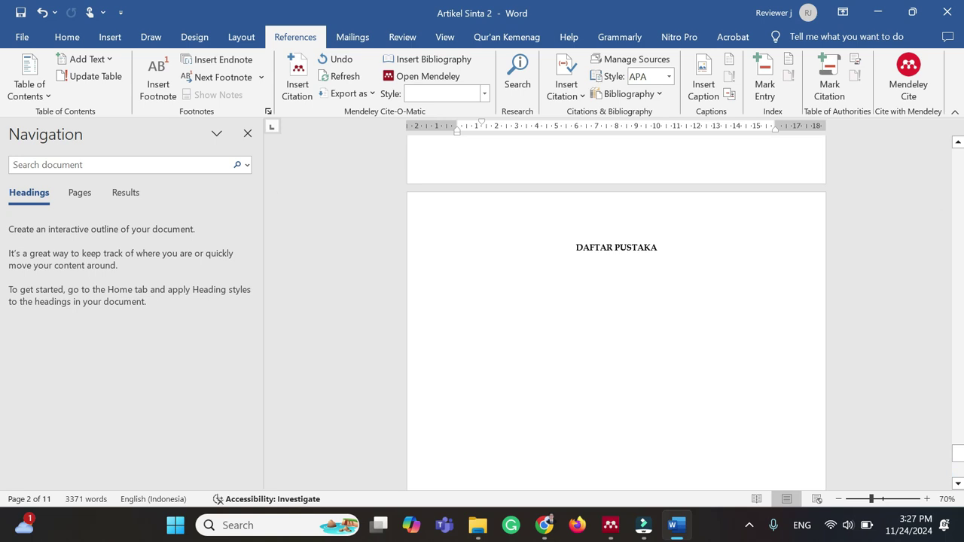
click(613, 268)
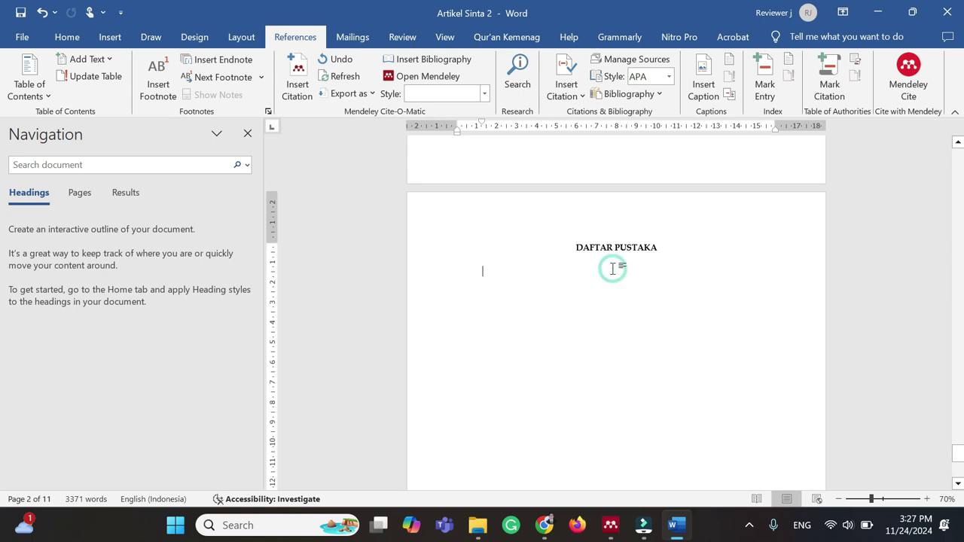
click(435, 65)
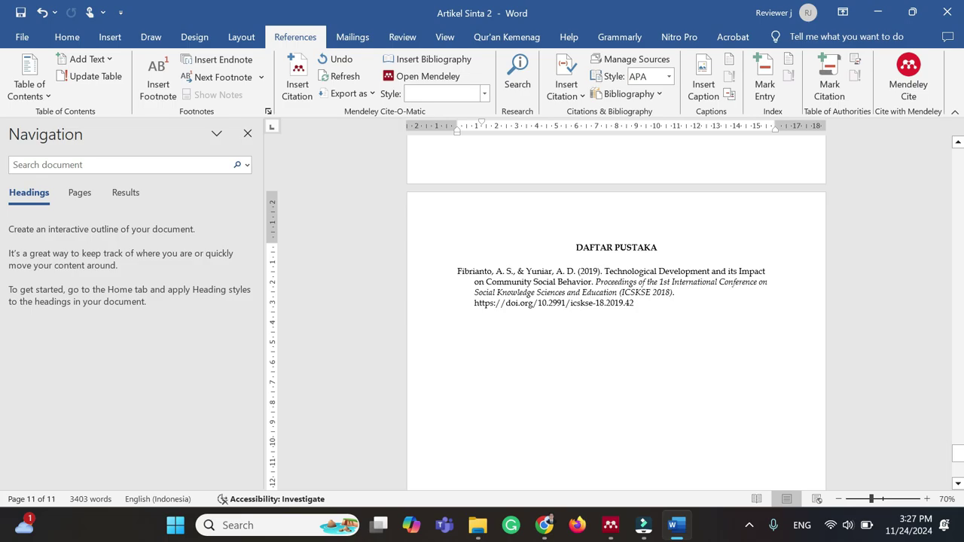
Copy the second PENDAHULUAN paragraph's sentence from "Teknologi hadir sebagai solusi" to "keterbatasan waktu dan jarak." and search SciSpace in Chrome with it
drag(958, 455, 960, 196)
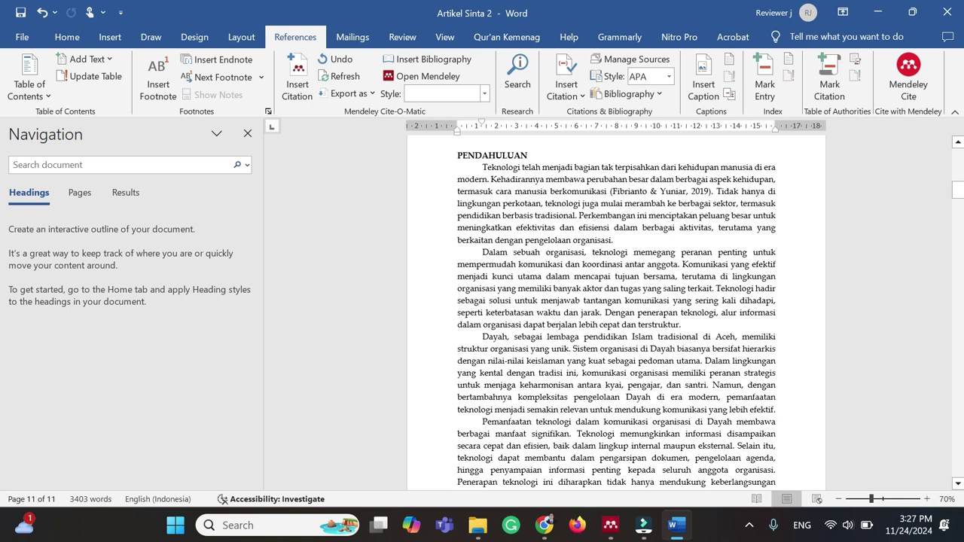
drag(713, 289, 600, 313)
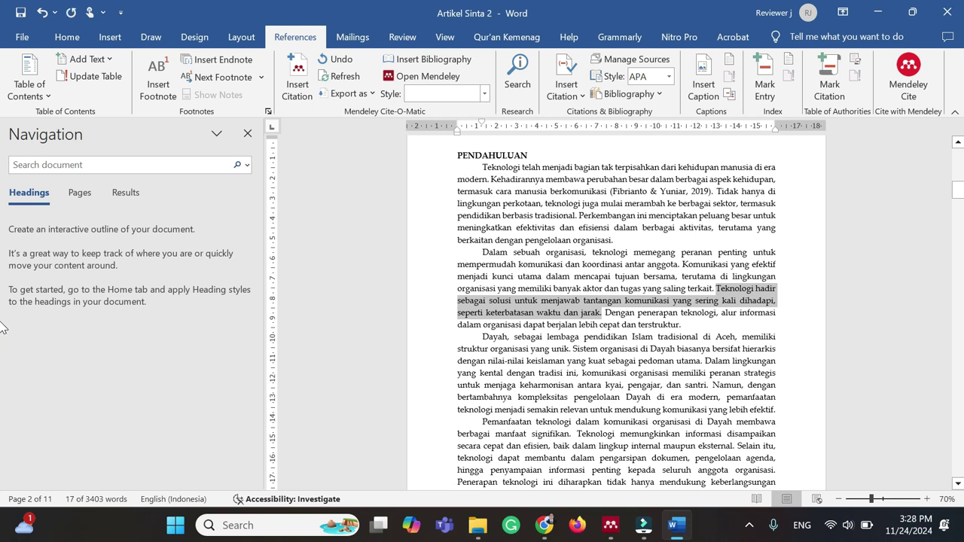
key(alt+Tab)
click(386, 118)
key(ctrl+a)
key(ctrl+v)
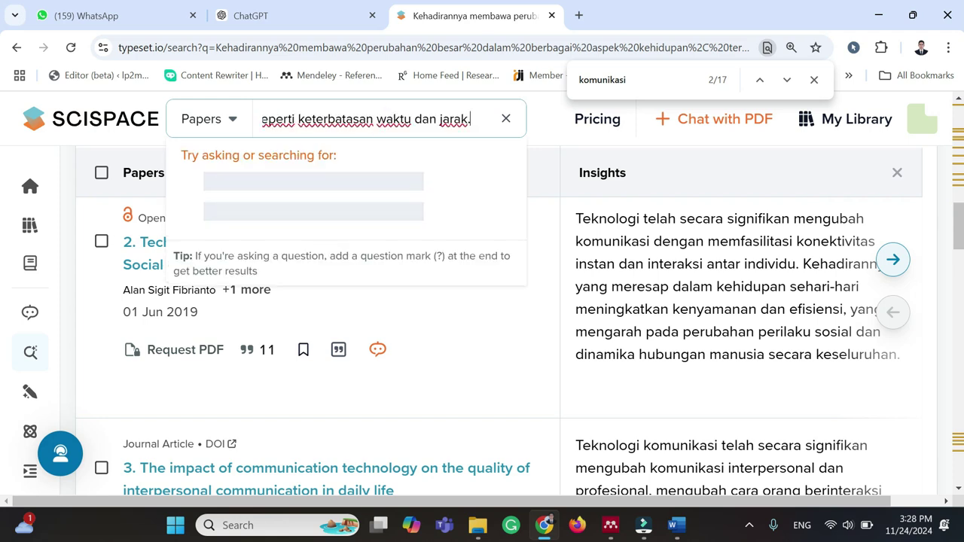
key(Return)
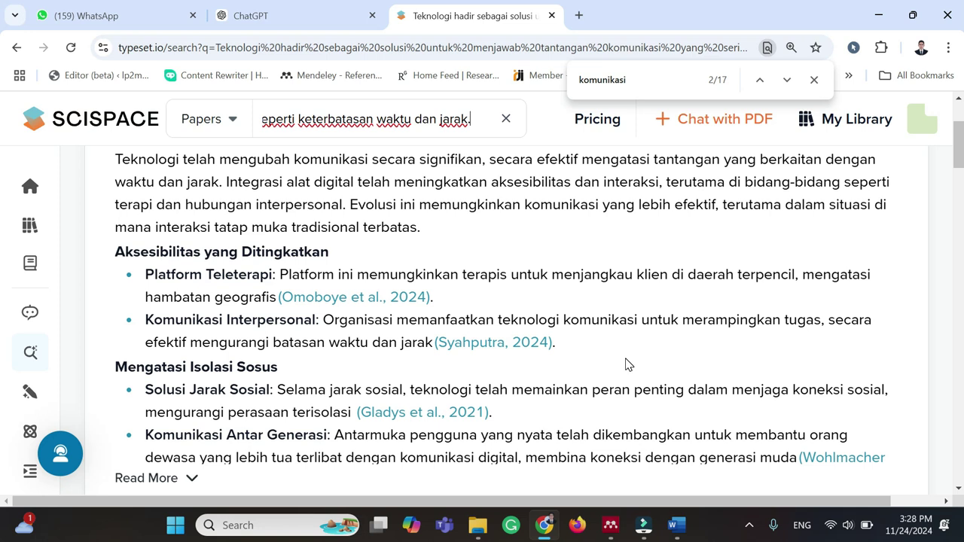
Examine the first three SciSpace papers and their insights for support on overcoming time and distance limits, and compare whether their PDFs are available
scroll(626, 364, down, 5)
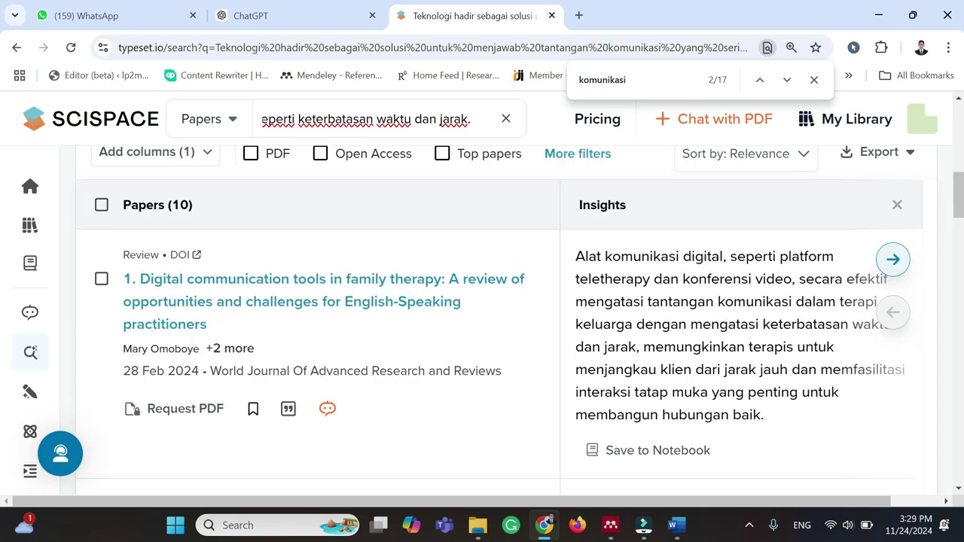
drag(691, 346, 637, 347)
scroll(535, 361, down, 1)
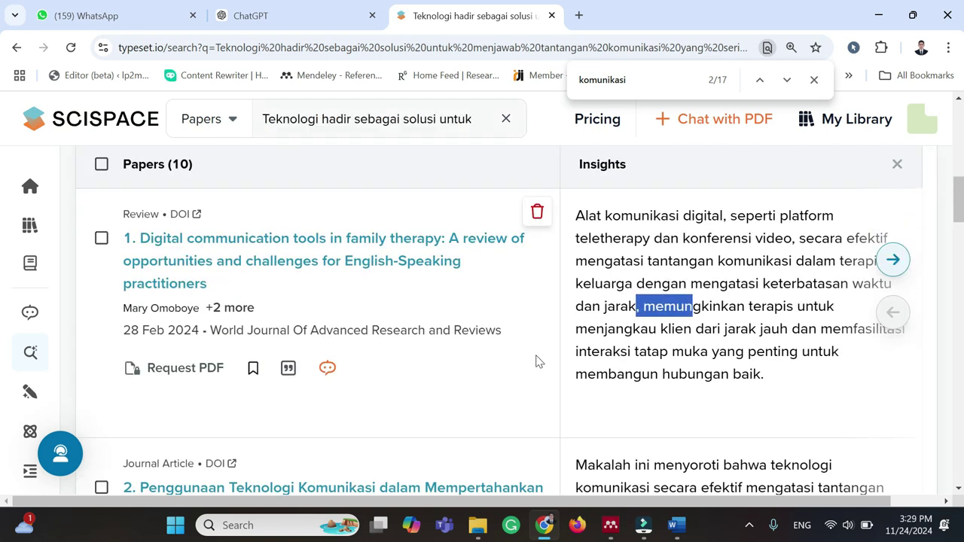
scroll(353, 346, up, 1)
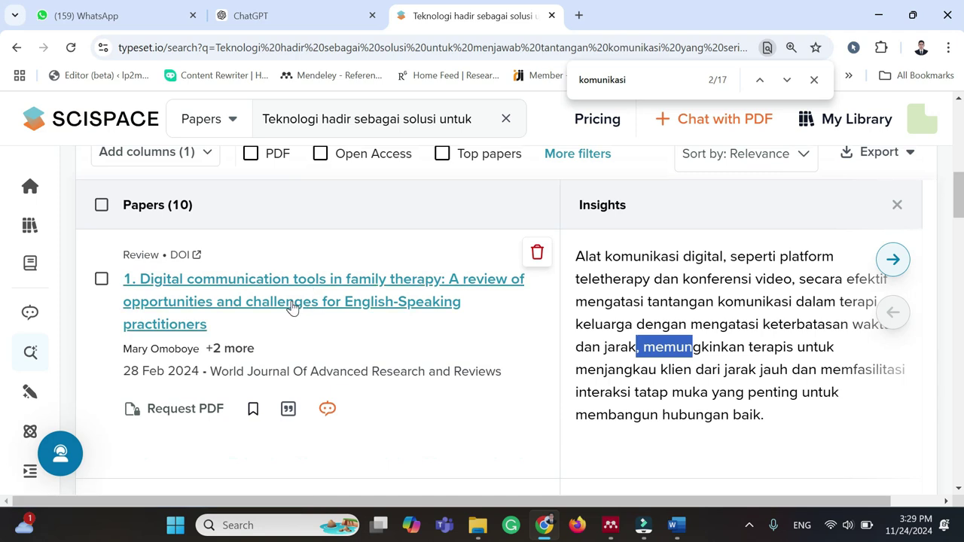
scroll(294, 305, down, 4)
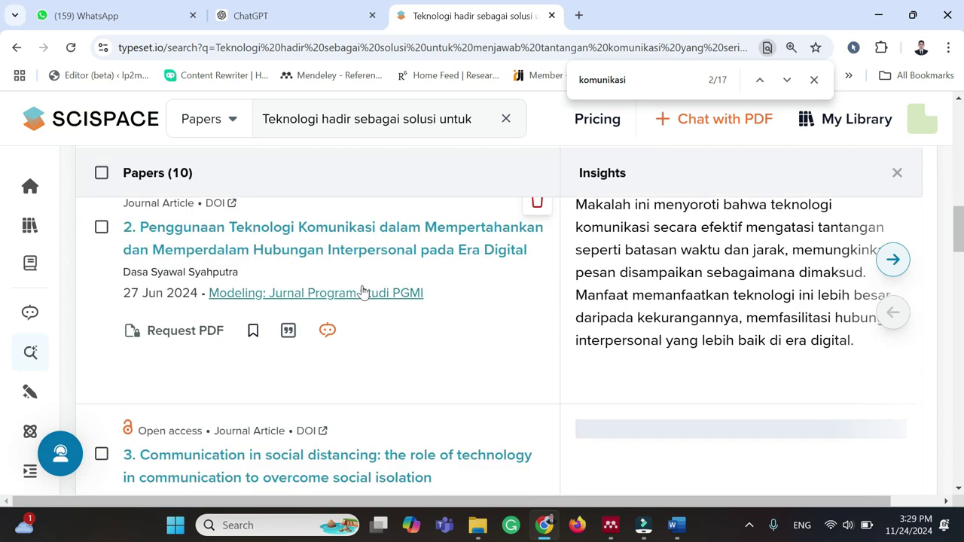
scroll(694, 292, down, 3)
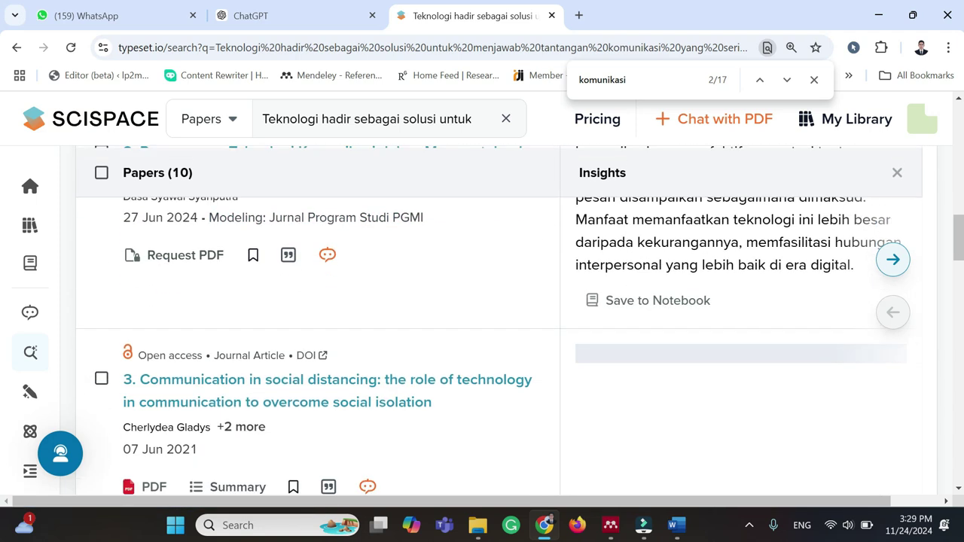
scroll(498, 324, up, 1)
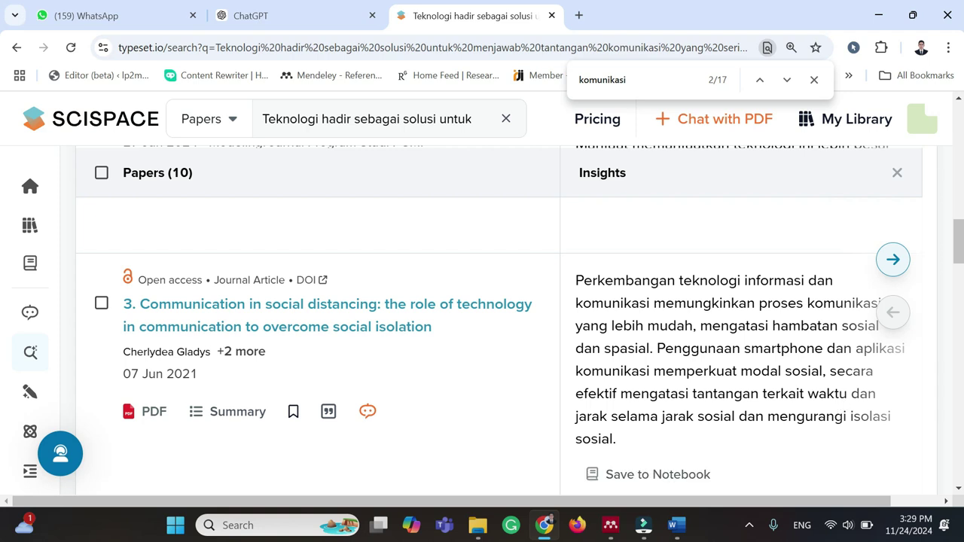
drag(818, 395, 663, 347)
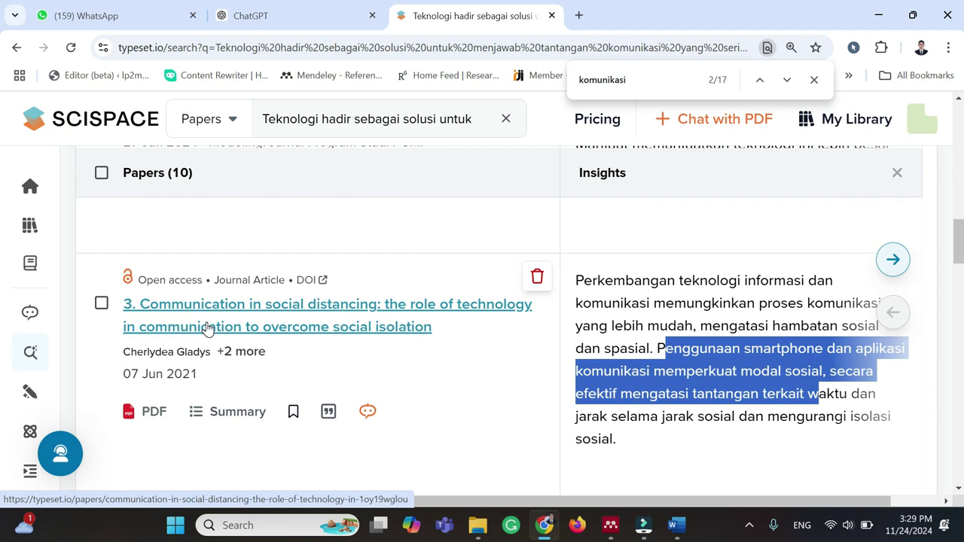
scroll(208, 329, up, 2)
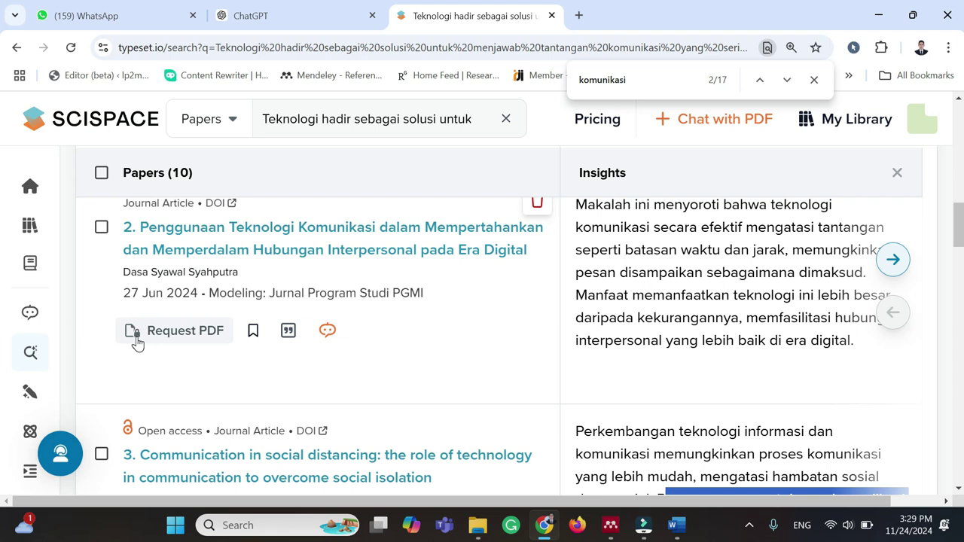
scroll(139, 342, down, 2)
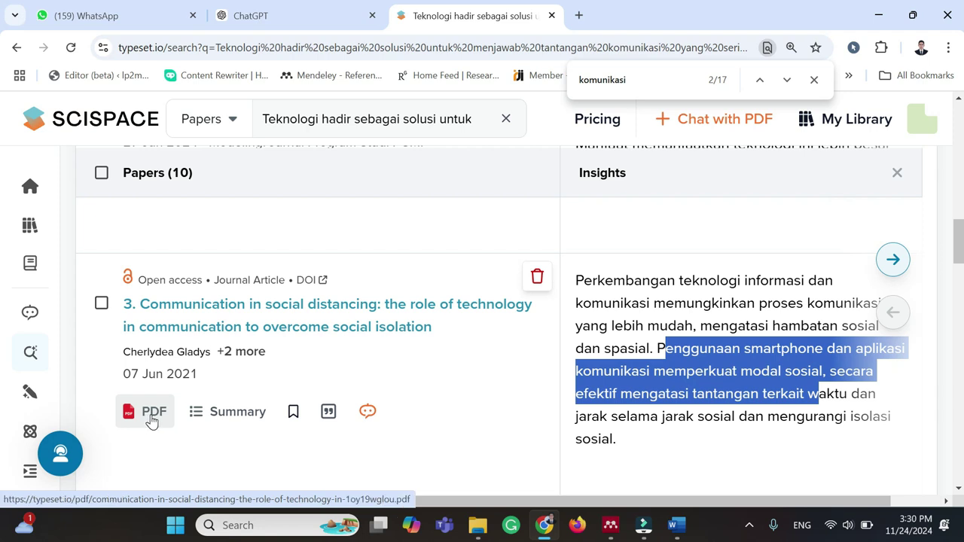
Open the PDF of the third SciSpace paper, on communication in social distancing, and save it to the Downloads folder
click(151, 420)
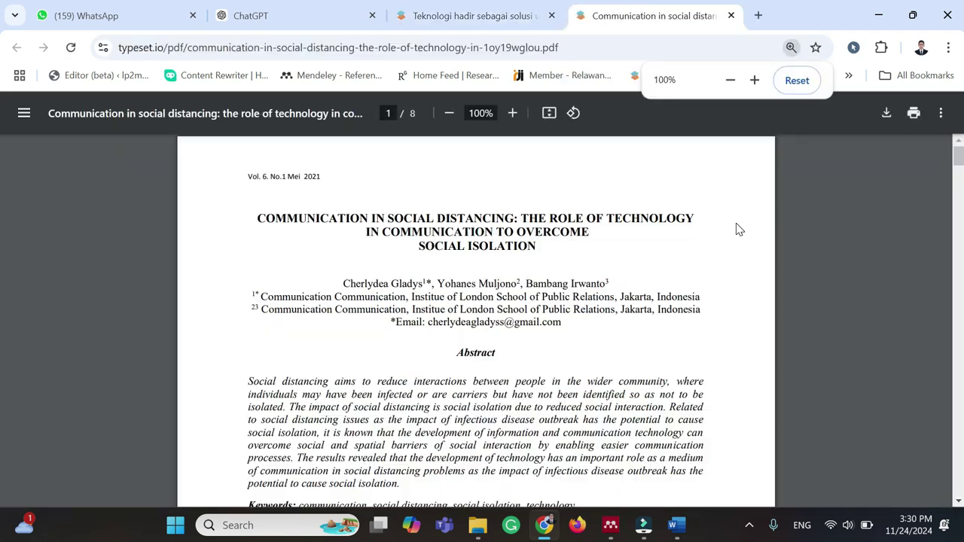
scroll(444, 241, down, 2)
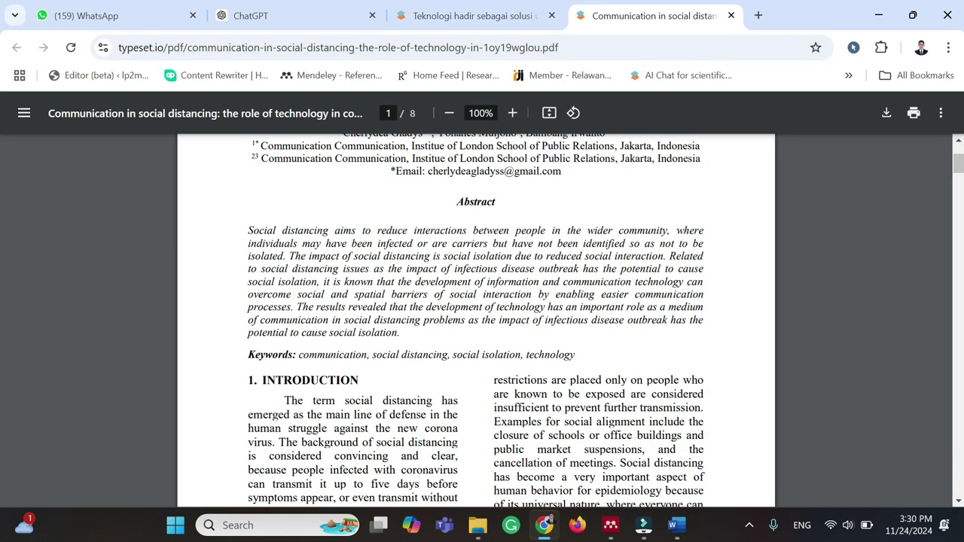
click(887, 118)
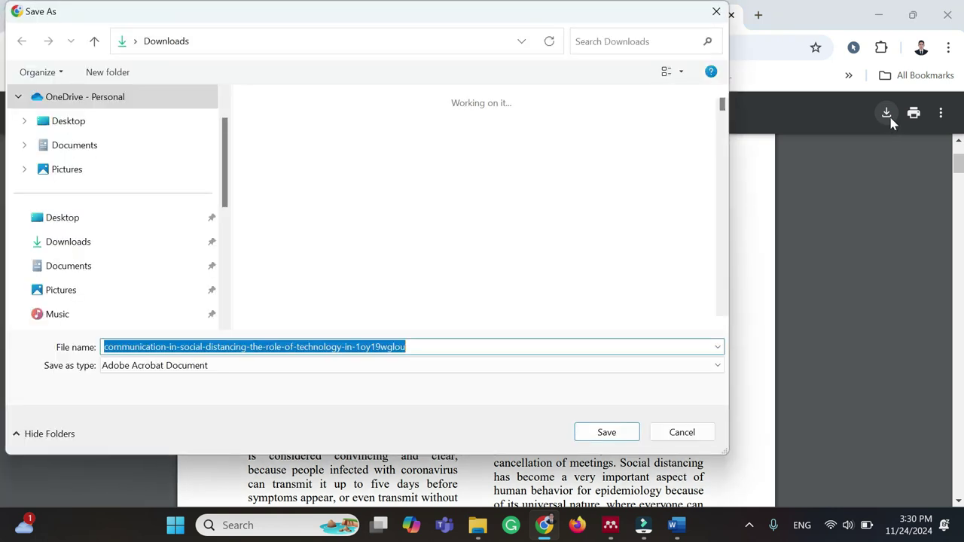
click(66, 241)
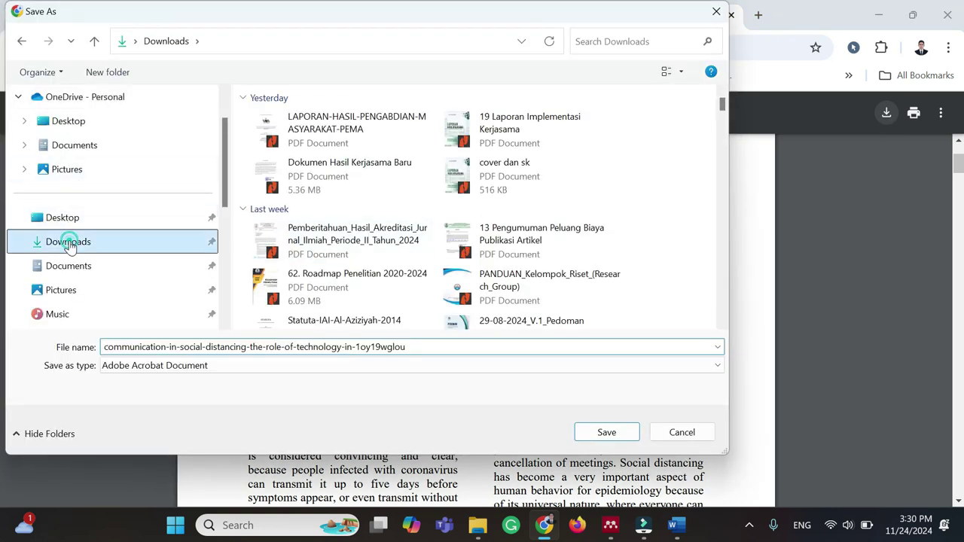
click(607, 432)
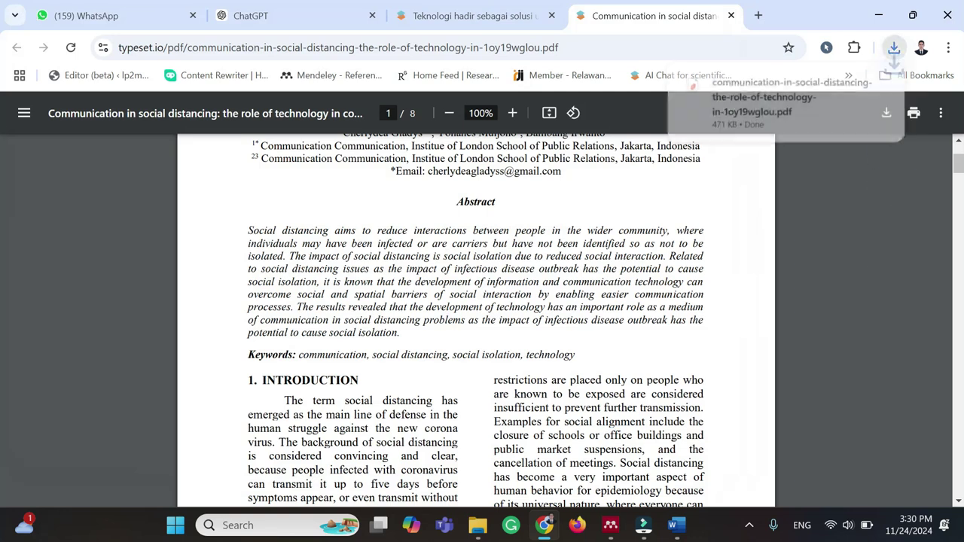
In Mendeley Desktop, import the communication-in-social-distancing PDF from Downloads and check its reference details
click(613, 527)
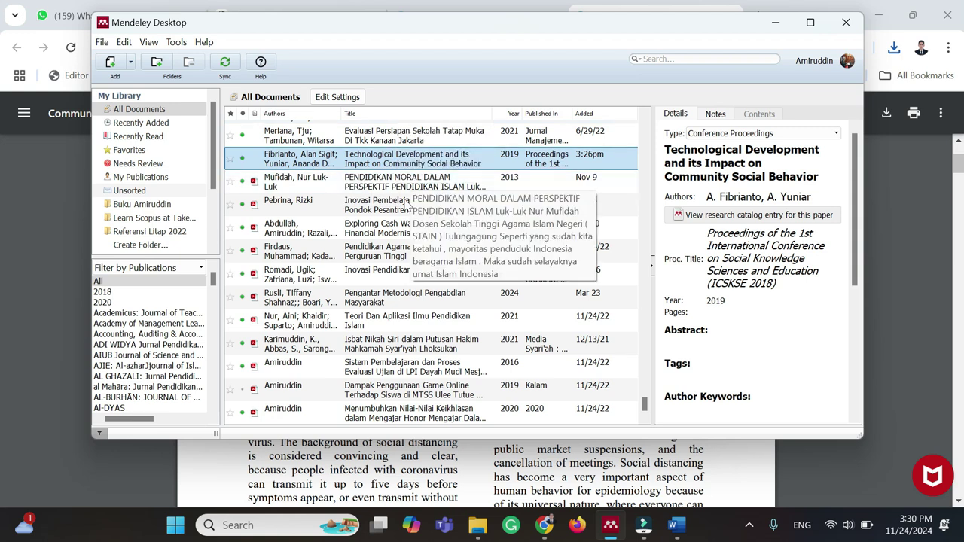
click(133, 64)
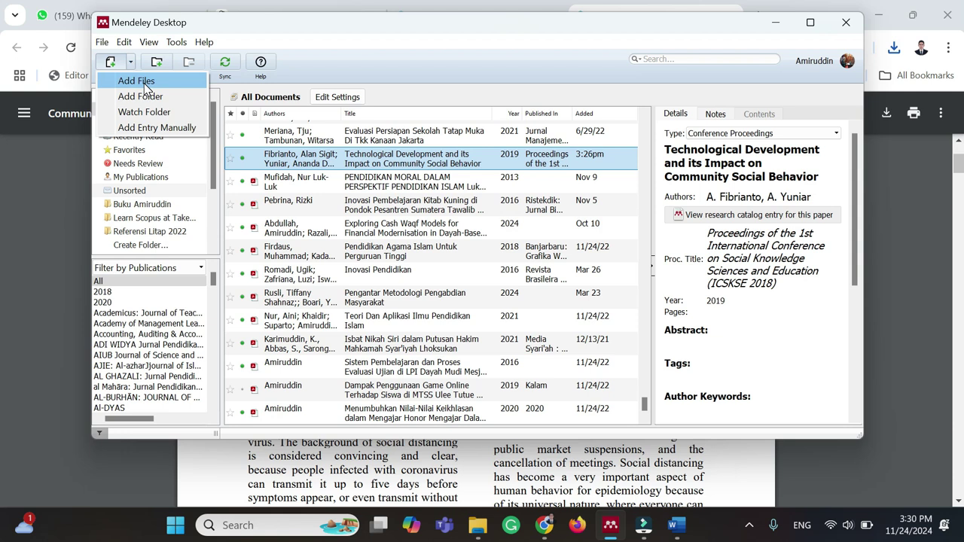
click(137, 82)
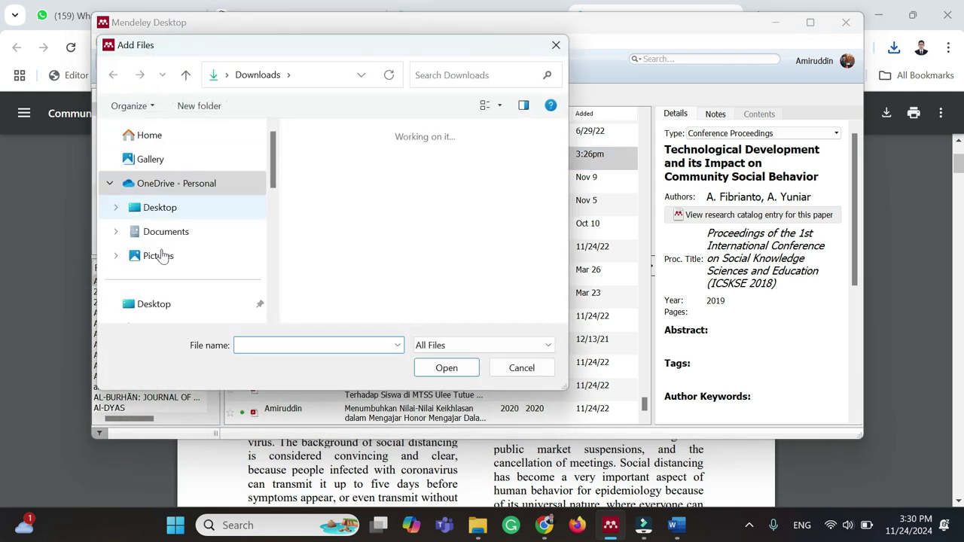
scroll(160, 255, down, 3)
click(171, 182)
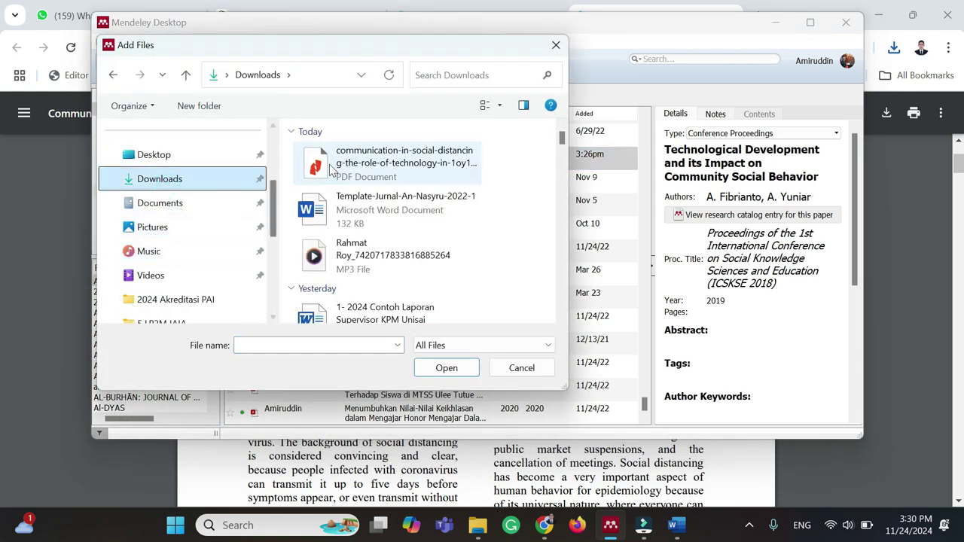
click(393, 172)
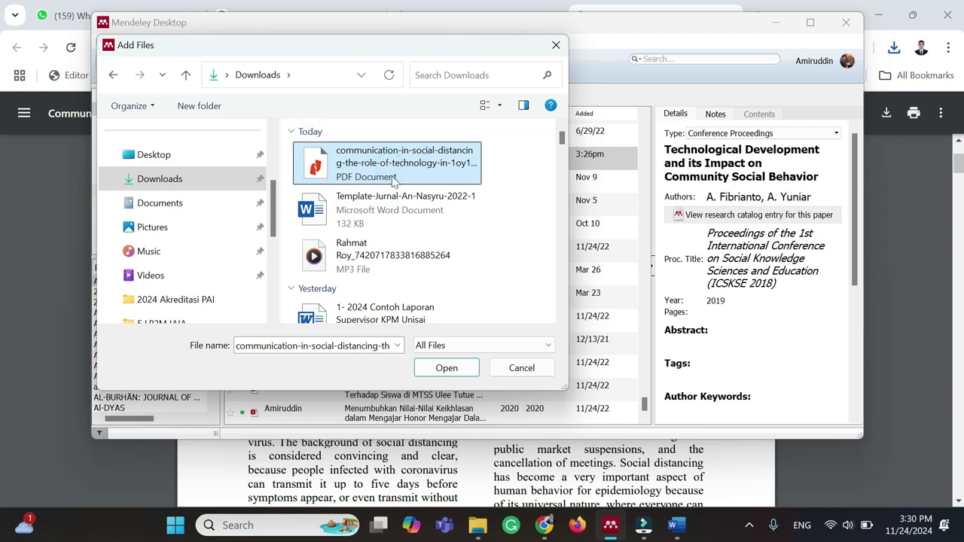
click(446, 368)
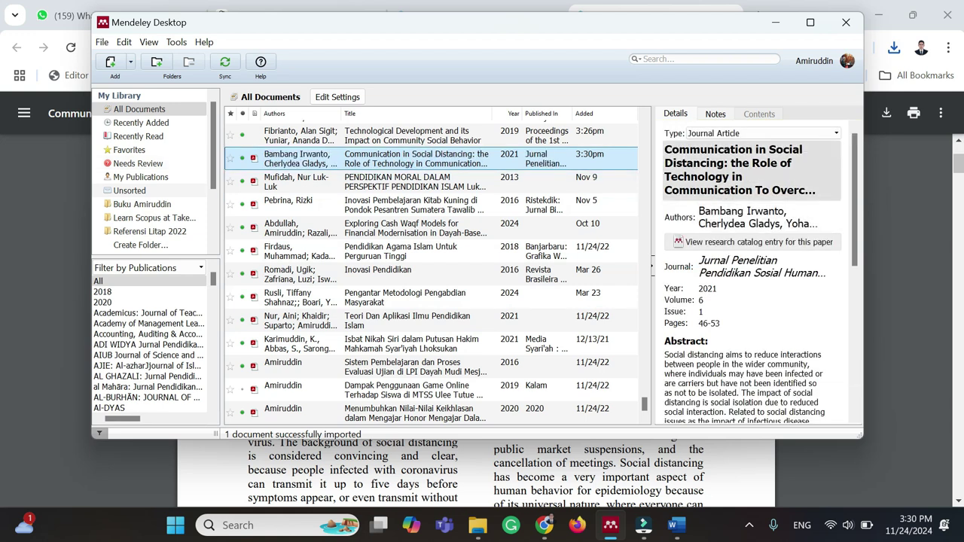
scroll(760, 271, down, 1)
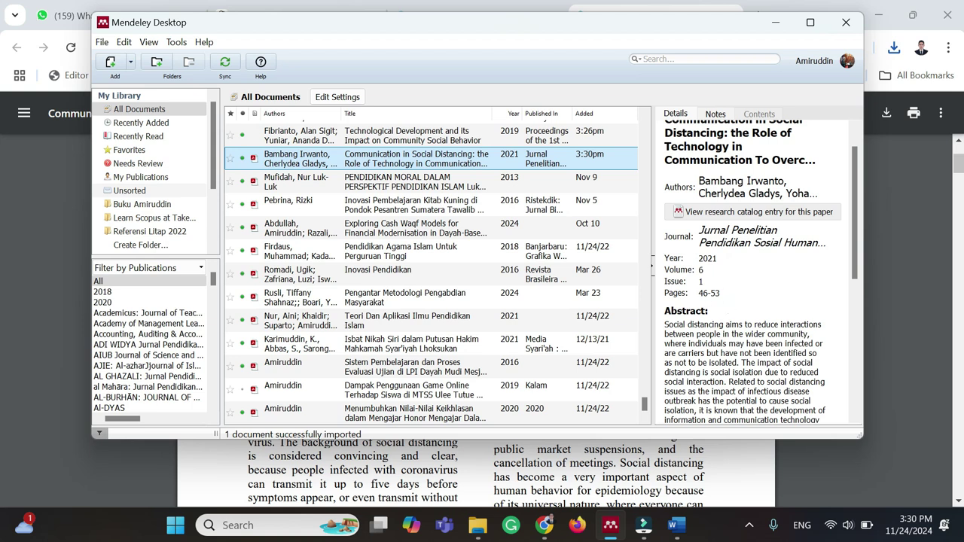
scroll(753, 271, down, 4)
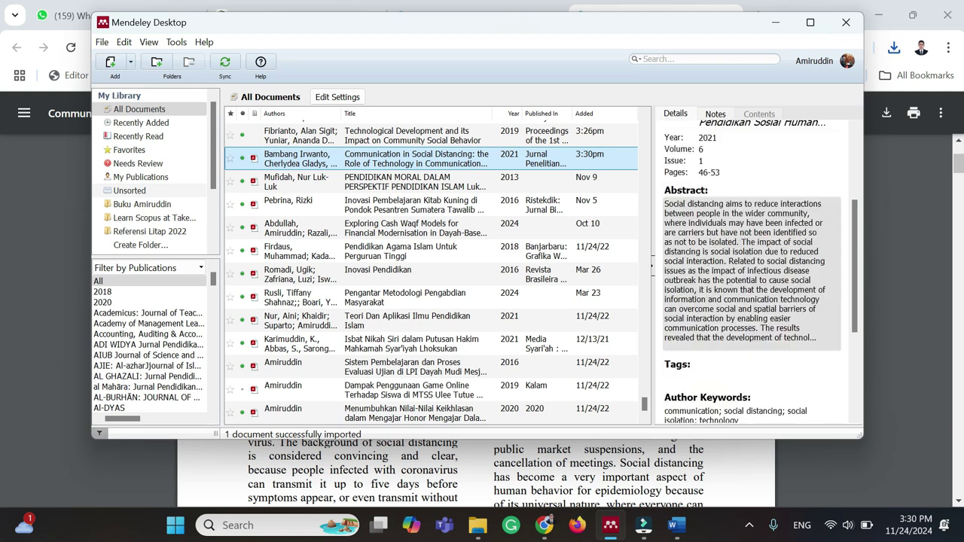
scroll(753, 271, up, 5)
scroll(752, 271, down, 5)
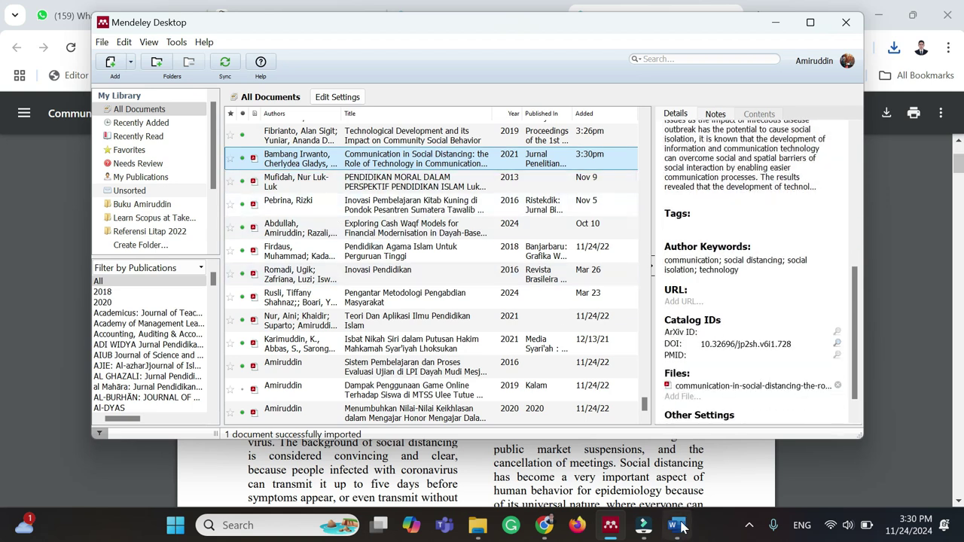
Back in Word, add a space after "waktu dan jarak" and insert the Mendeley citation for "Communication in Social Distancing"
click(678, 429)
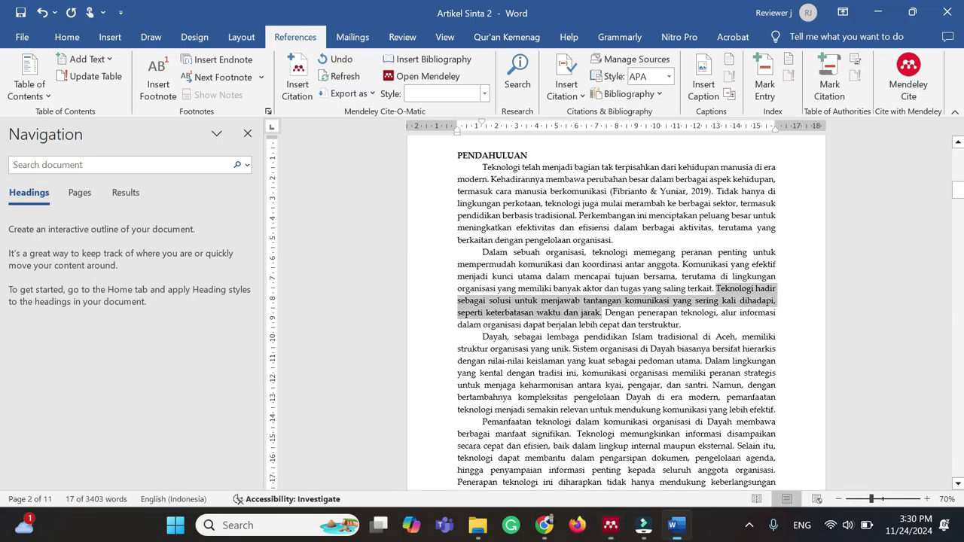
click(600, 312)
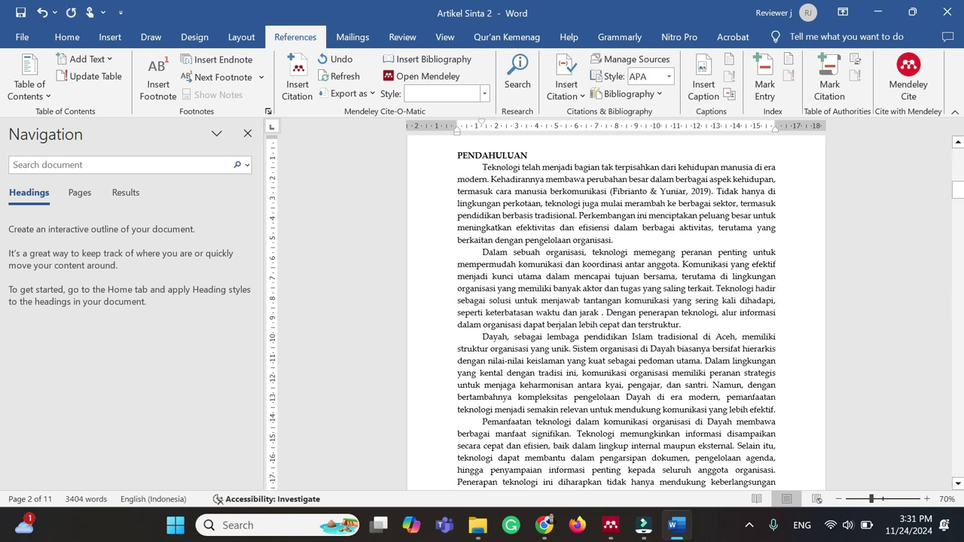
ctrl+scroll(600, 312, up, 2)
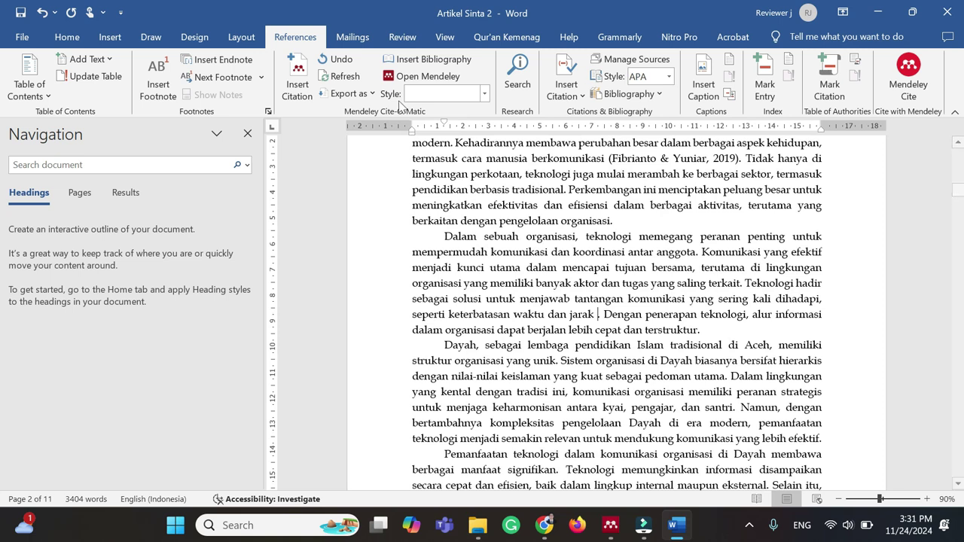
click(299, 82)
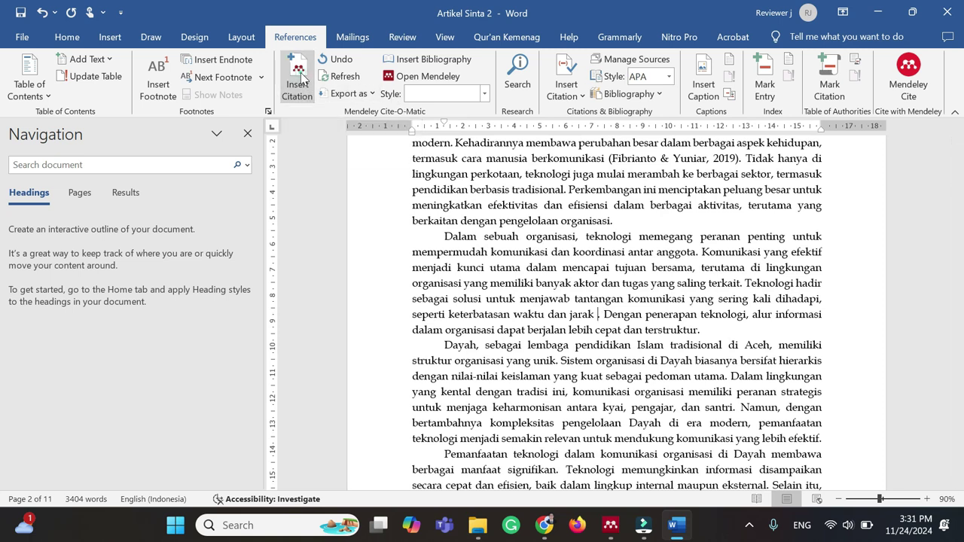
click(681, 355)
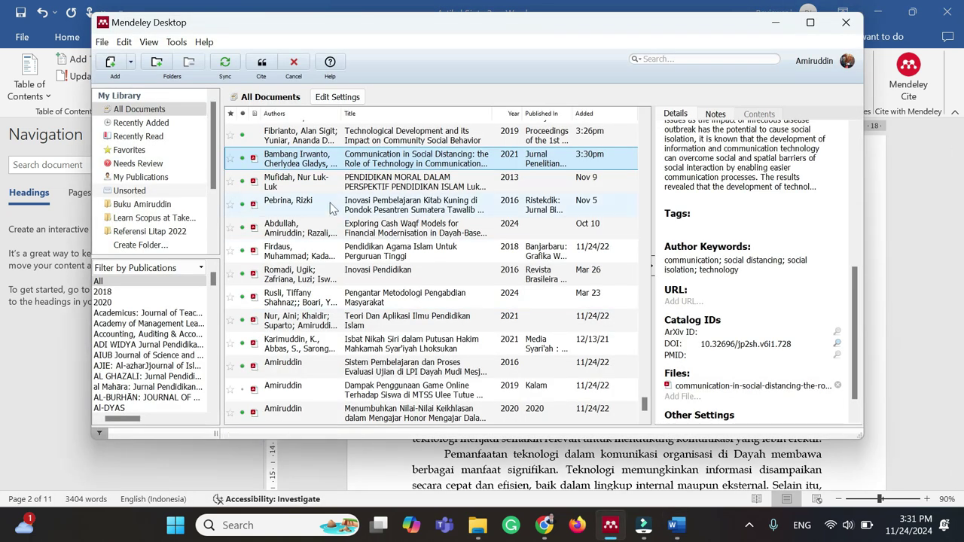
click(261, 63)
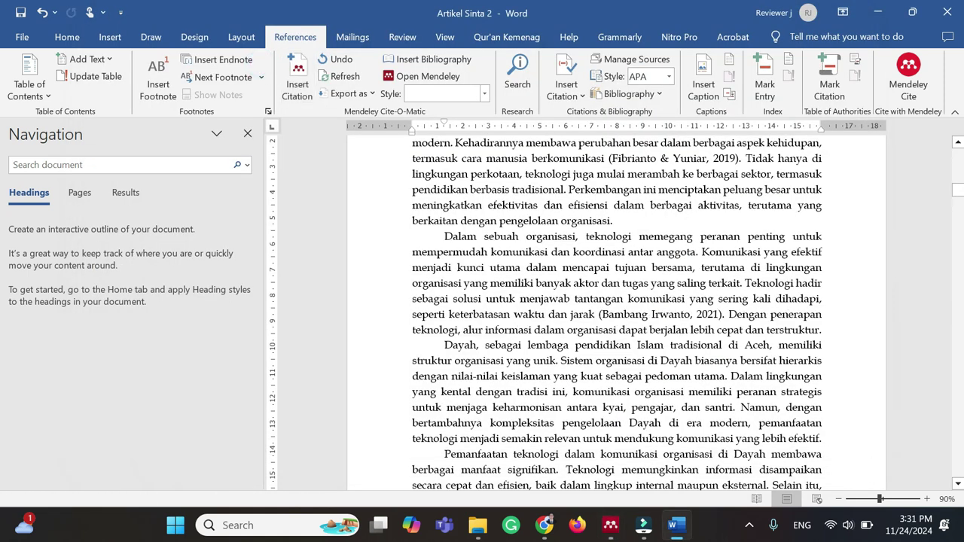
Look through the article and read the fourth PENDAHULUAN paragraph, beginning "Pemanfaatan teknologi dalam komunikasi organisasi", for a statement that needs a source
scroll(616, 313, down, 2)
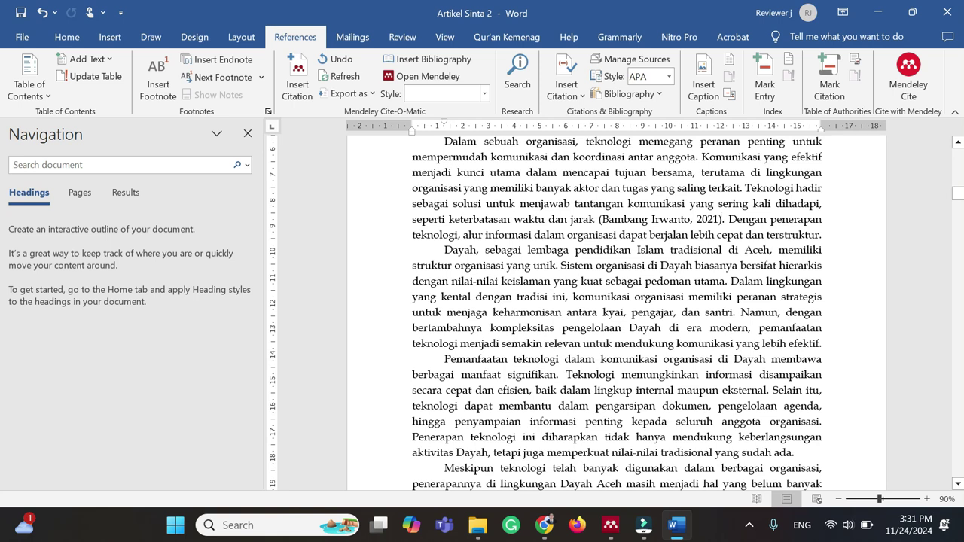
drag(956, 194, 943, 392)
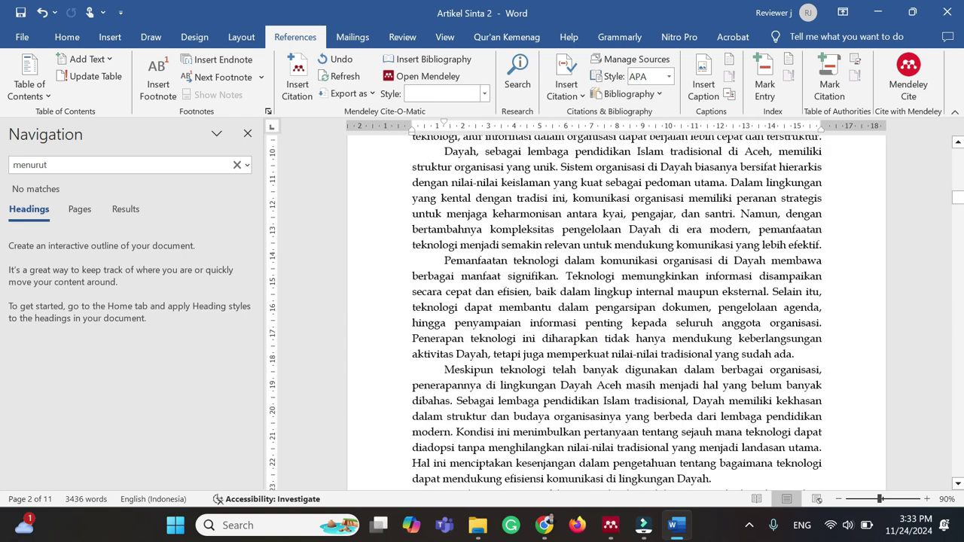
drag(444, 260, 793, 355)
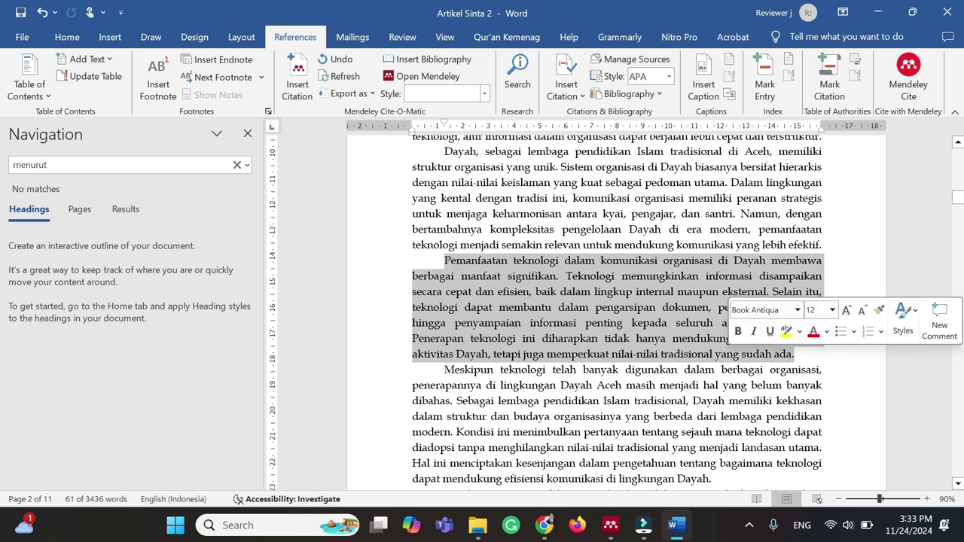
click(629, 324)
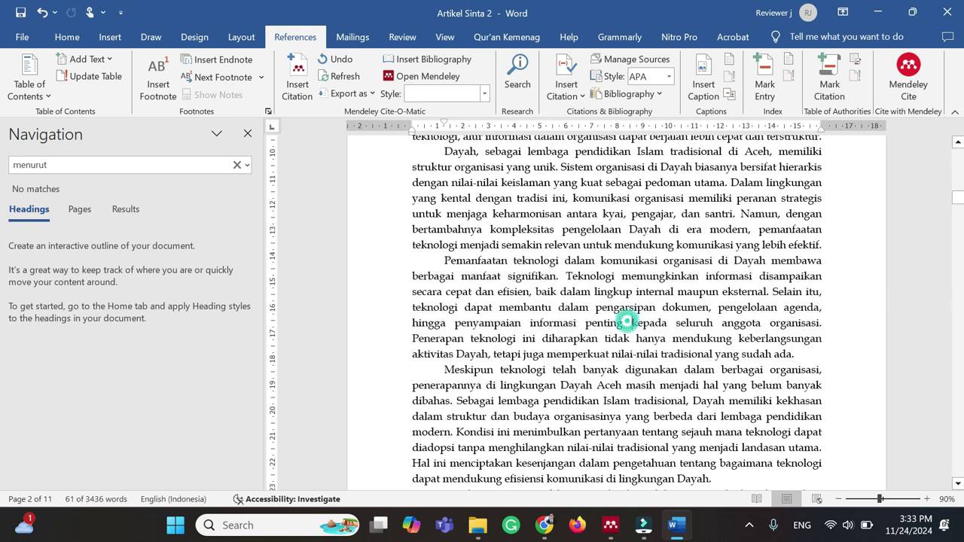
drag(445, 261, 663, 261)
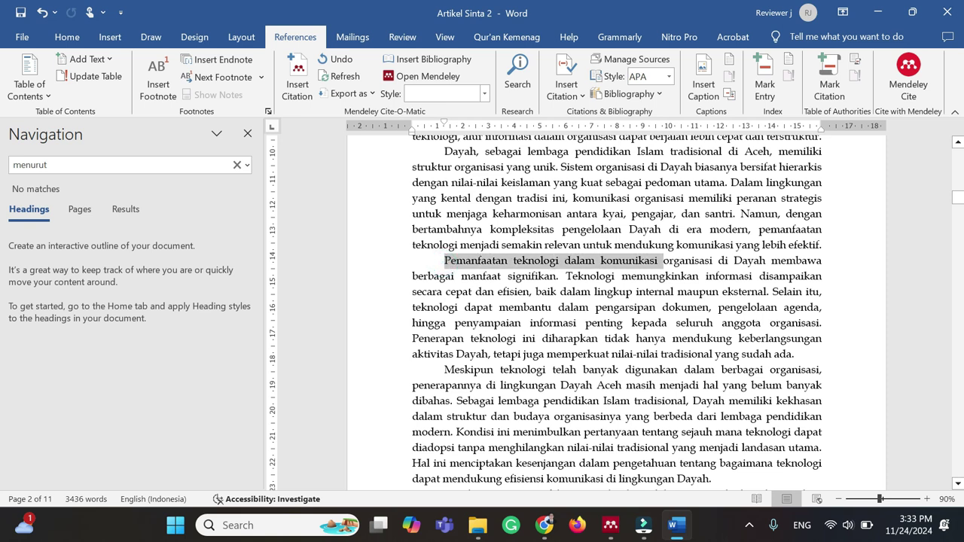
drag(663, 260, 706, 276)
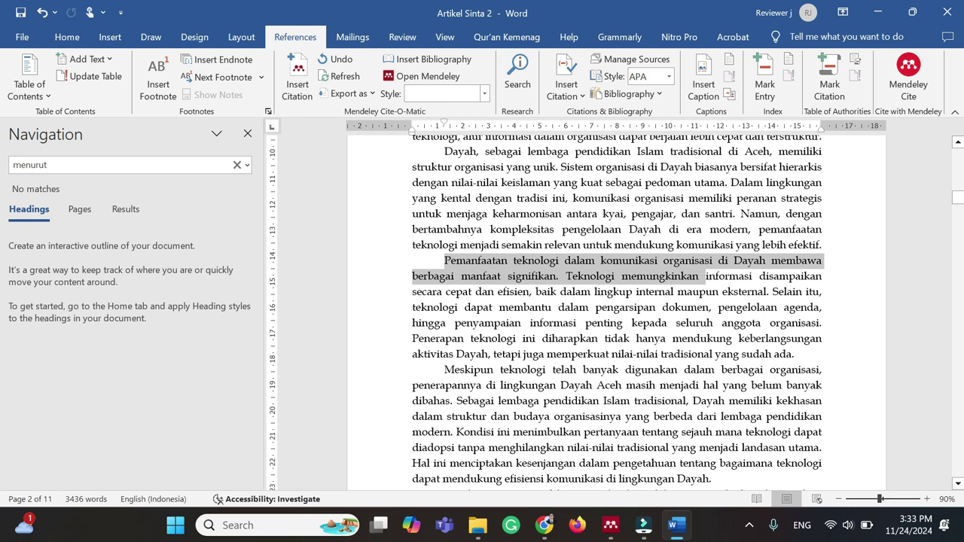
drag(706, 275, 599, 293)
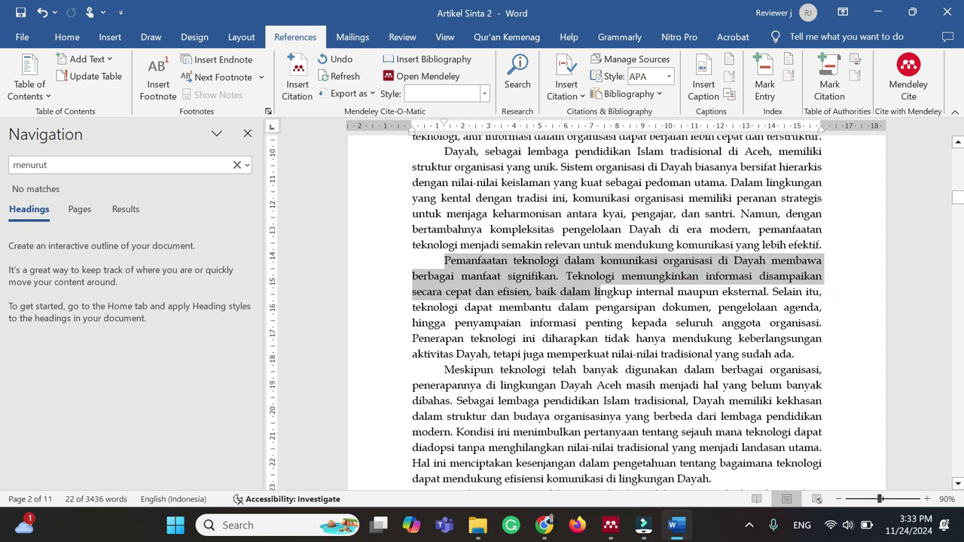
Insert "Menurut …" before "teknologi dapat membantu" in the fourth PENDAHULUAN paragraph as a placeholder for an author
click(448, 307)
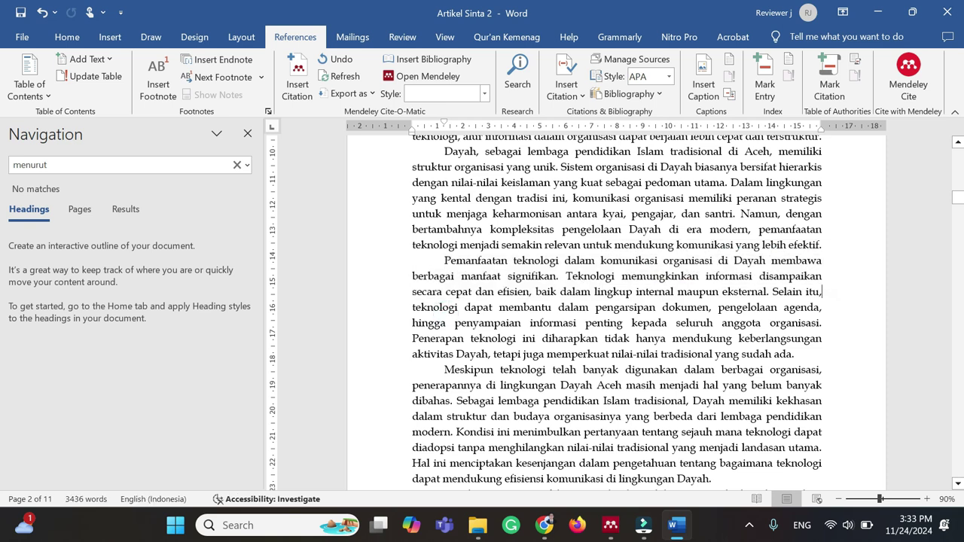
text(Menut)
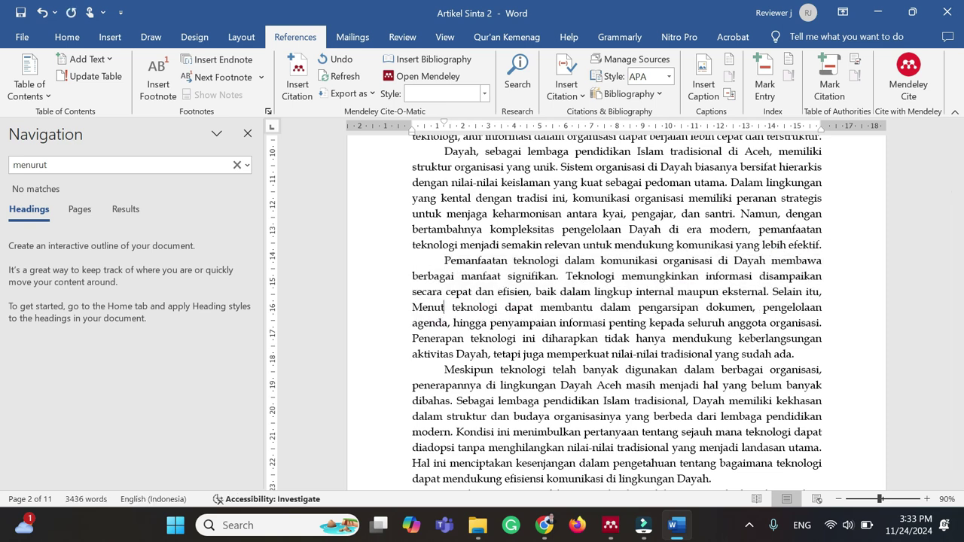
key(Left)
key(BackSpace)
text(rut)
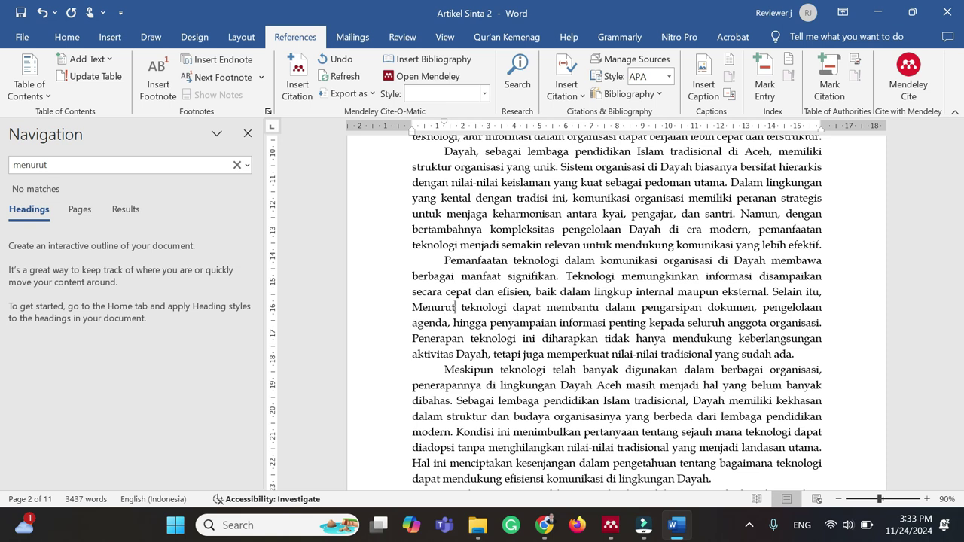
text( ...)
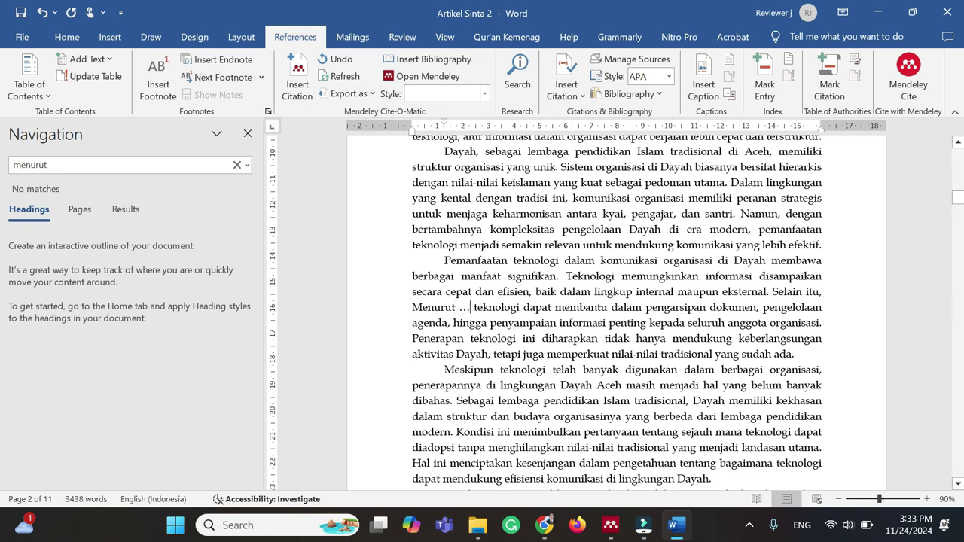
Copy the text from "teknologi dapat membantu" to "seluruh anggota organisasi.", close the PDF tab in Chrome and search SciSpace with it
drag(474, 308, 439, 338)
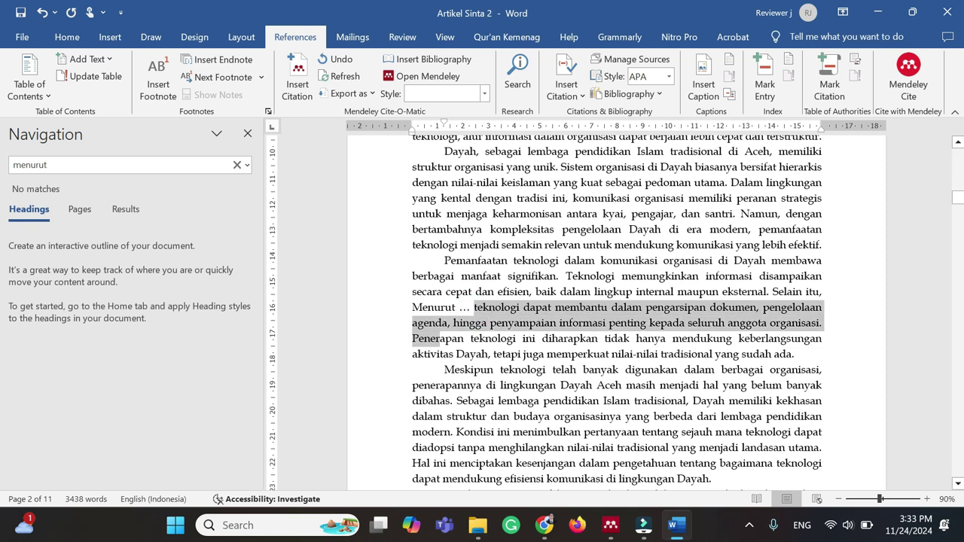
key(alt+Tab)
click(731, 17)
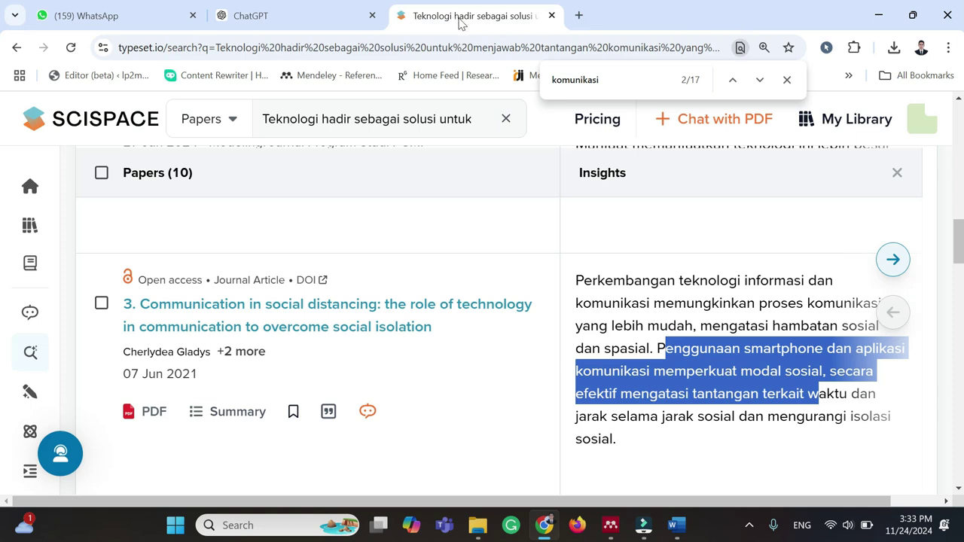
click(457, 119)
key(ctrl+a)
key(ctrl+v)
key(Return)
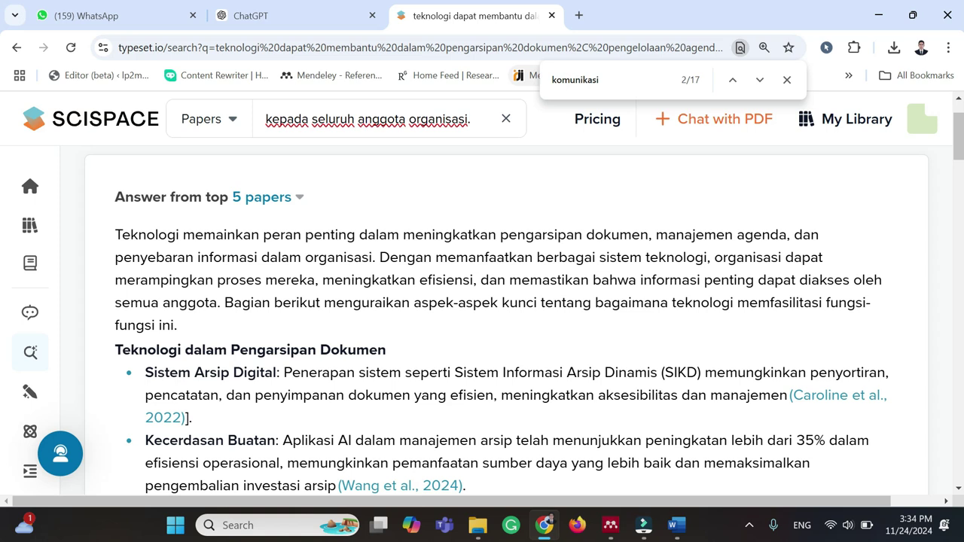
scroll(507, 301, down, 2)
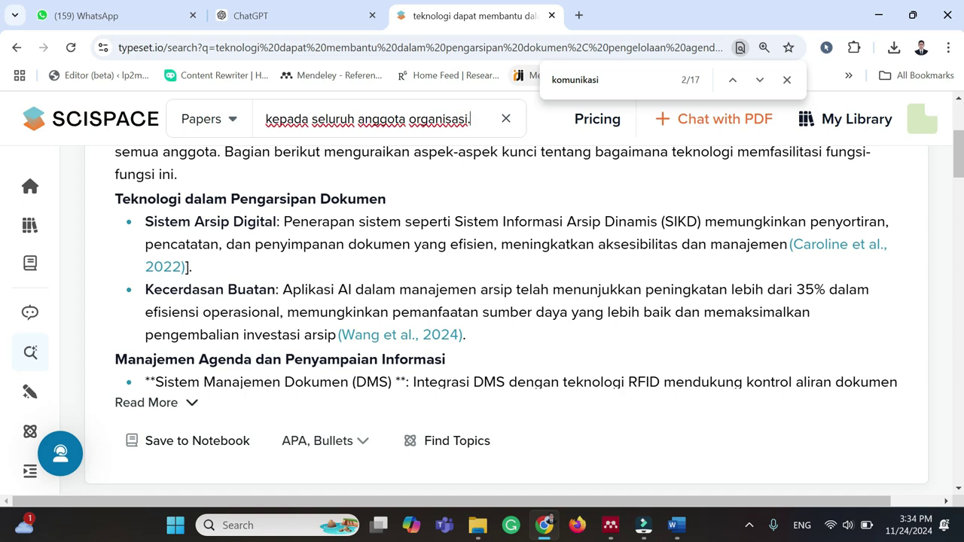
Review the SciSpace answer's sources and open the DOI page of "Implementation of digital archives using a dynamic archive information system"
mouse_move(818, 254)
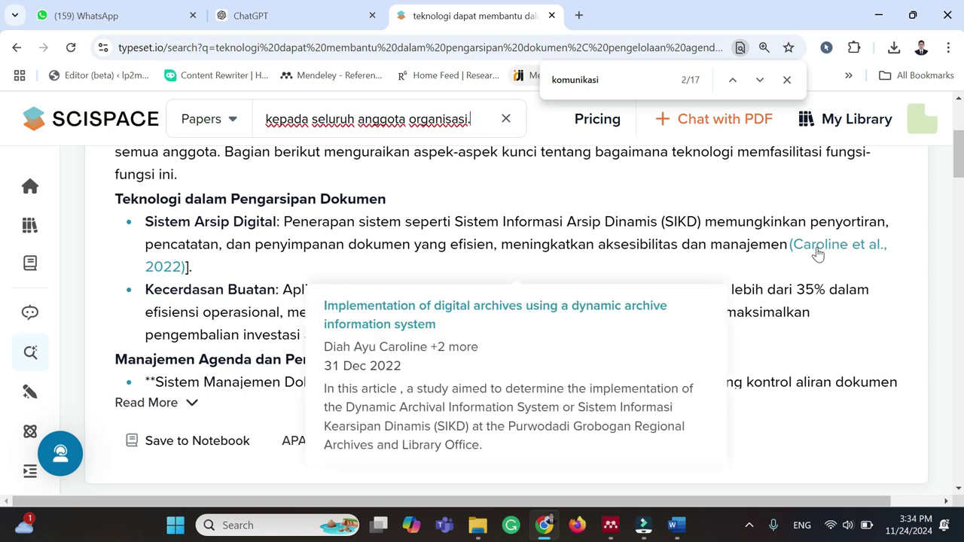
scroll(456, 276, down, 2)
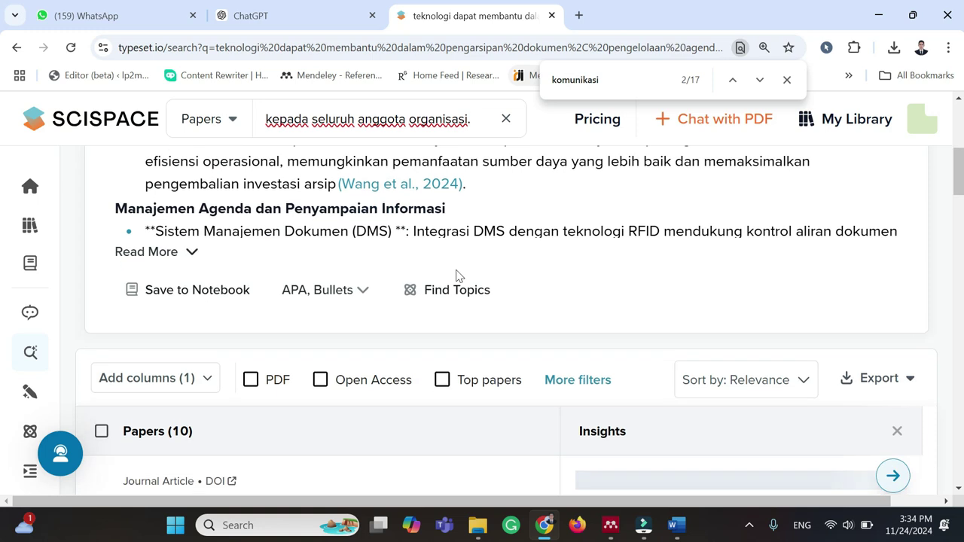
scroll(457, 275, up, 1)
scroll(459, 275, up, 1)
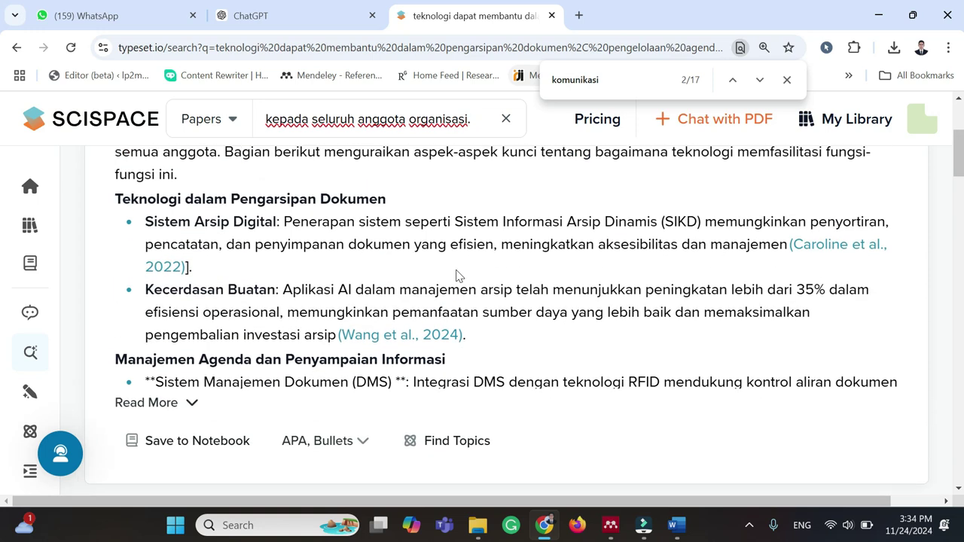
click(838, 256)
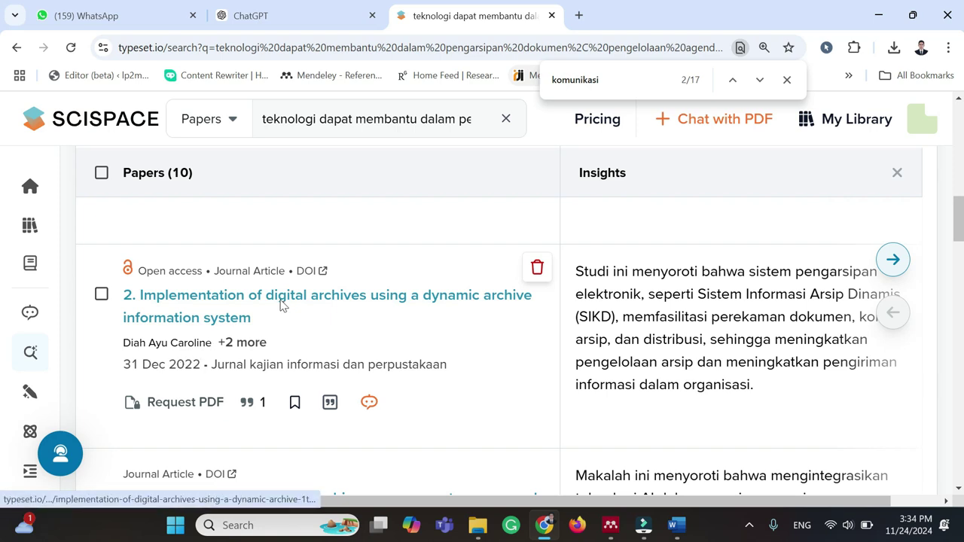
click(323, 272)
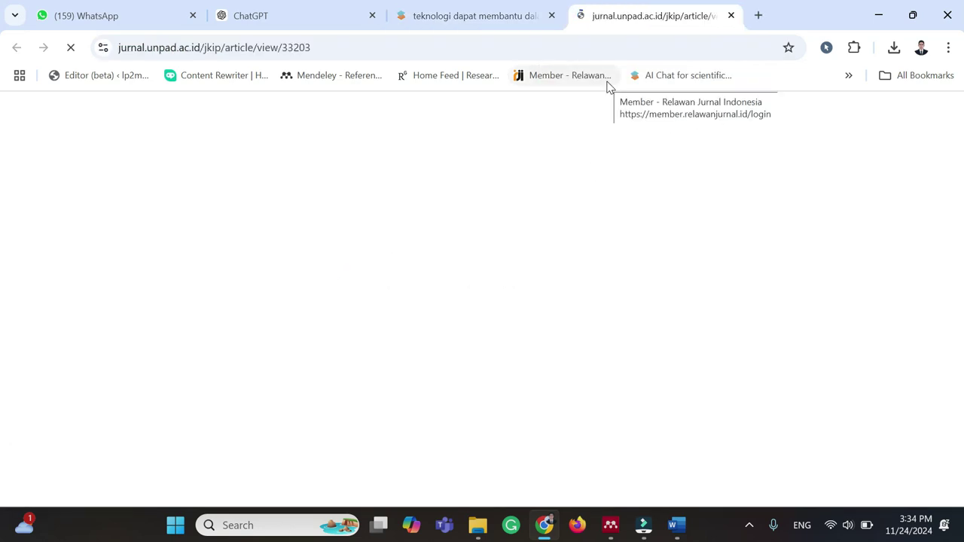
Find the article's DOI link below the references on the journal page and copy it
scroll(344, 351, down, 6)
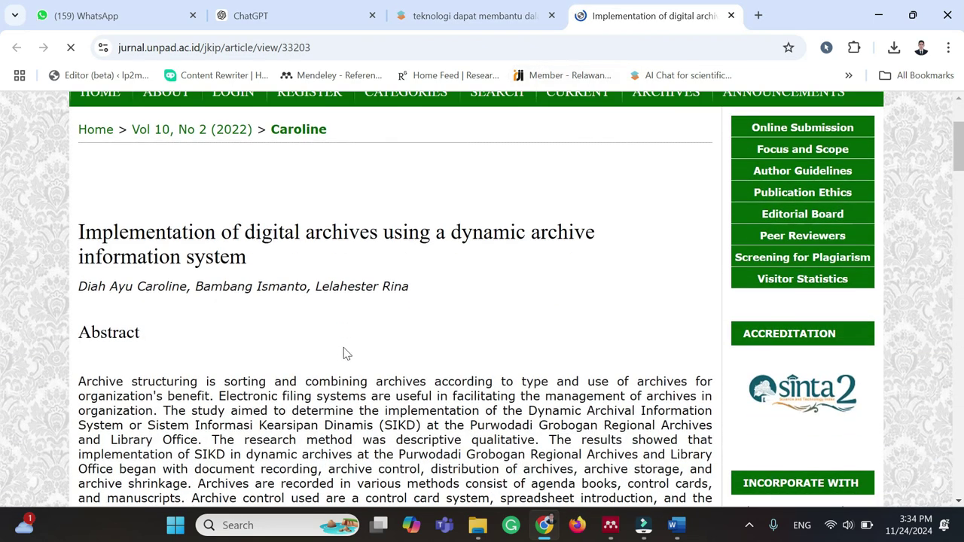
scroll(234, 311, down, 15)
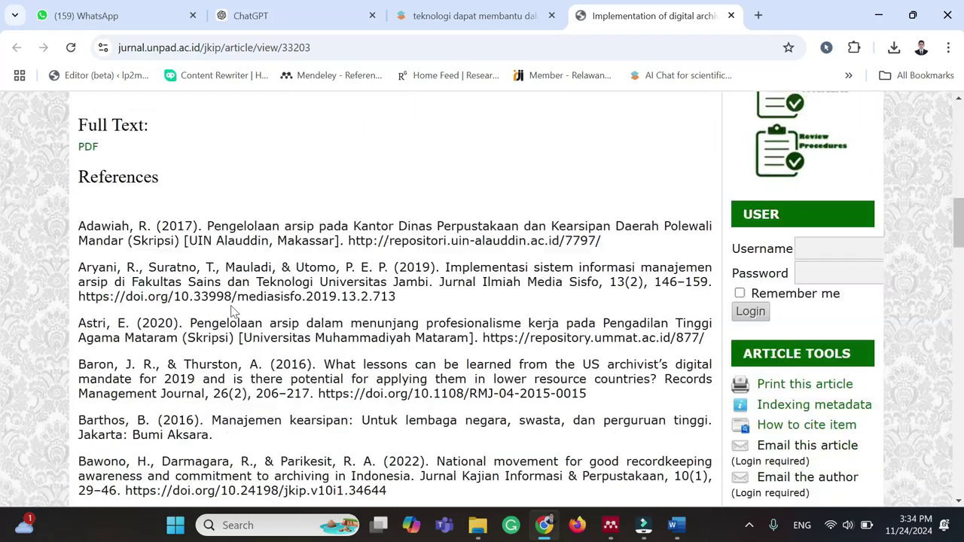
scroll(233, 311, down, 10)
scroll(233, 312, up, 6)
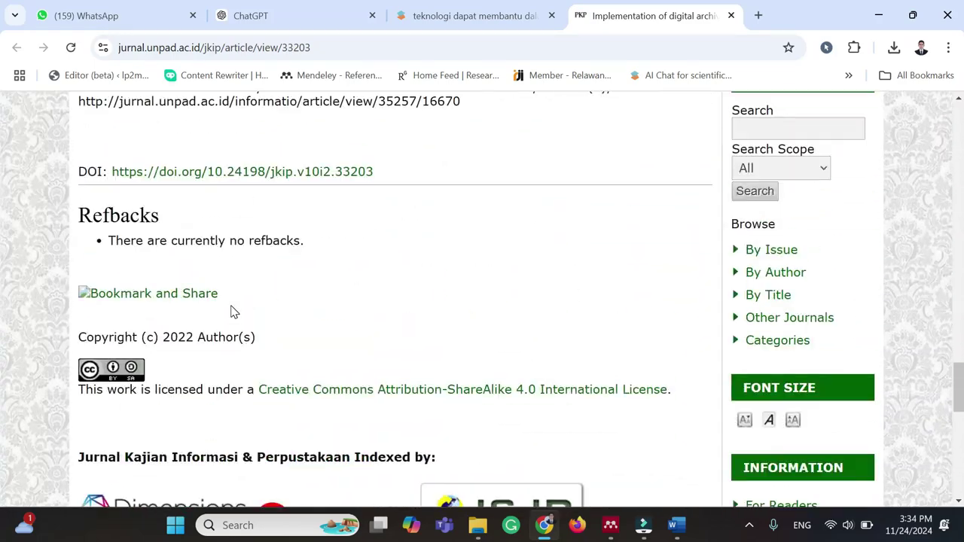
drag(387, 323, 112, 325)
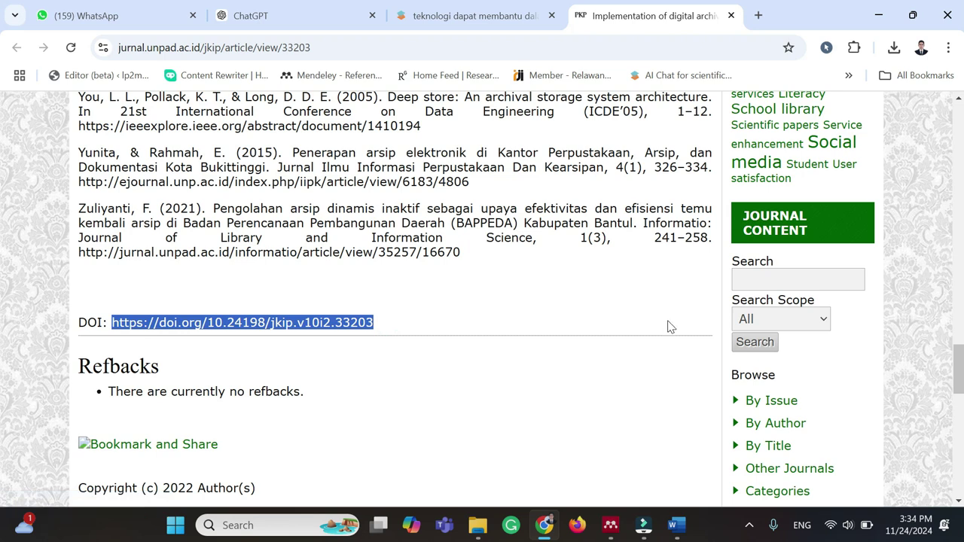
click(609, 525)
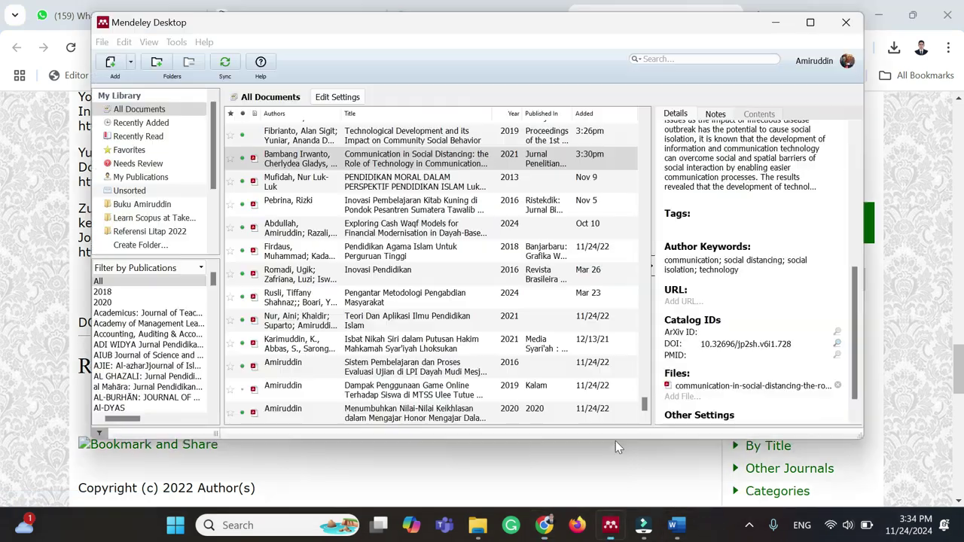
click(131, 63)
click(150, 127)
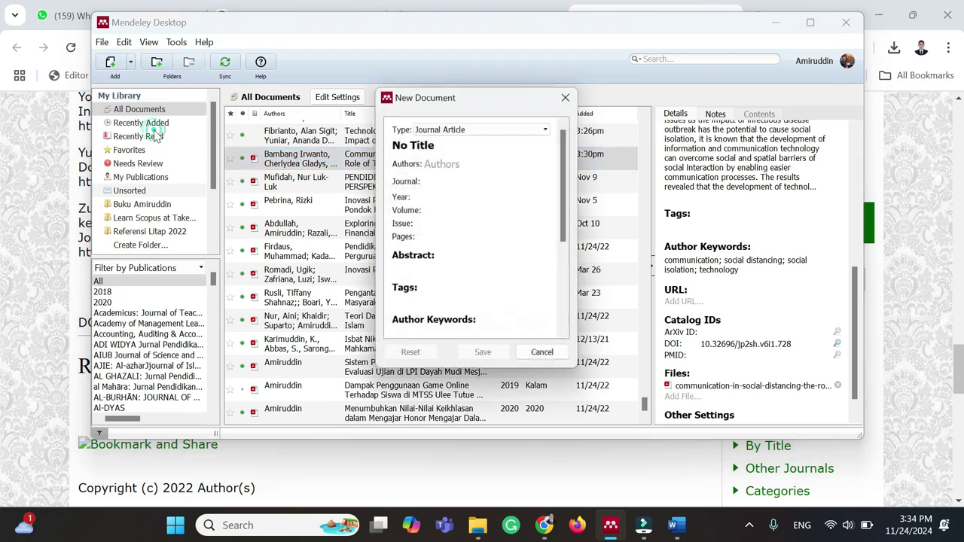
scroll(474, 226, down, 4)
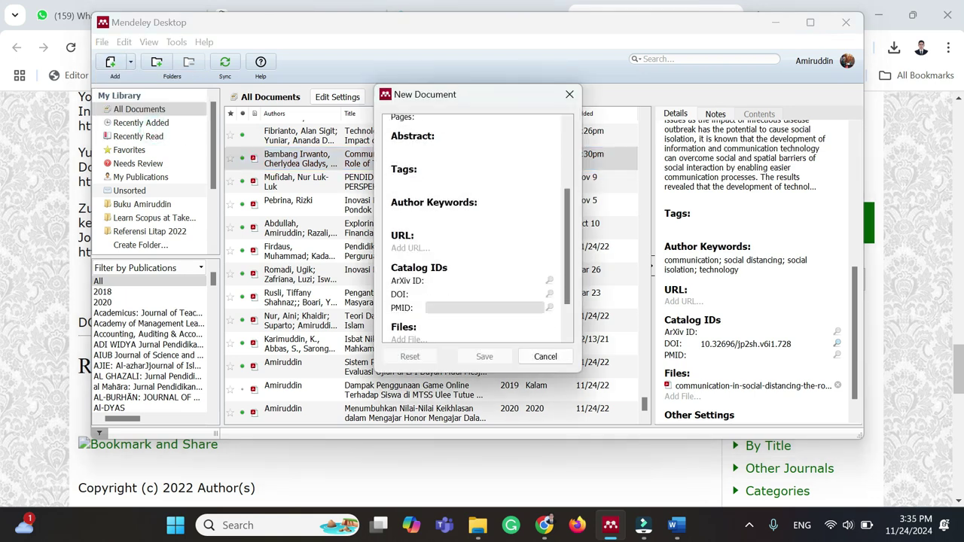
click(443, 294)
key(ctrl+v)
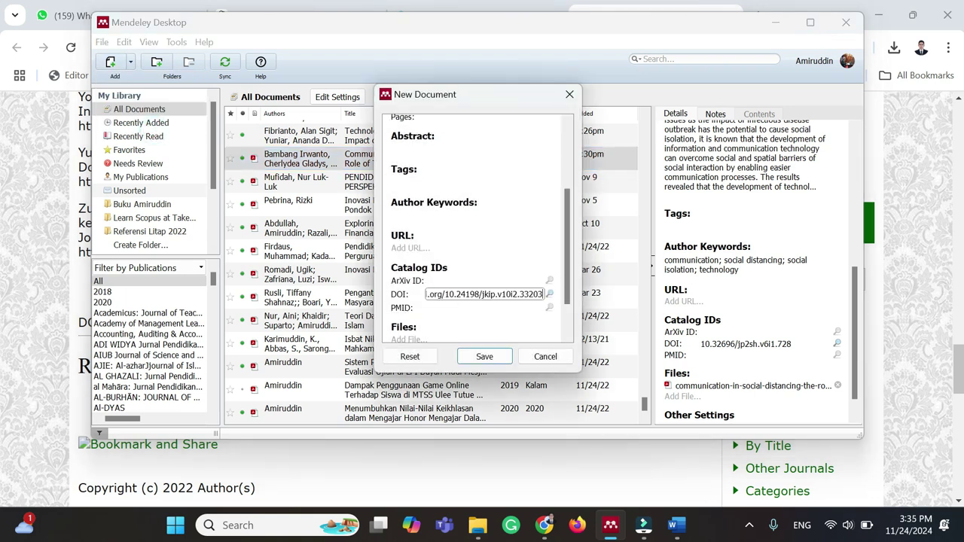
click(550, 294)
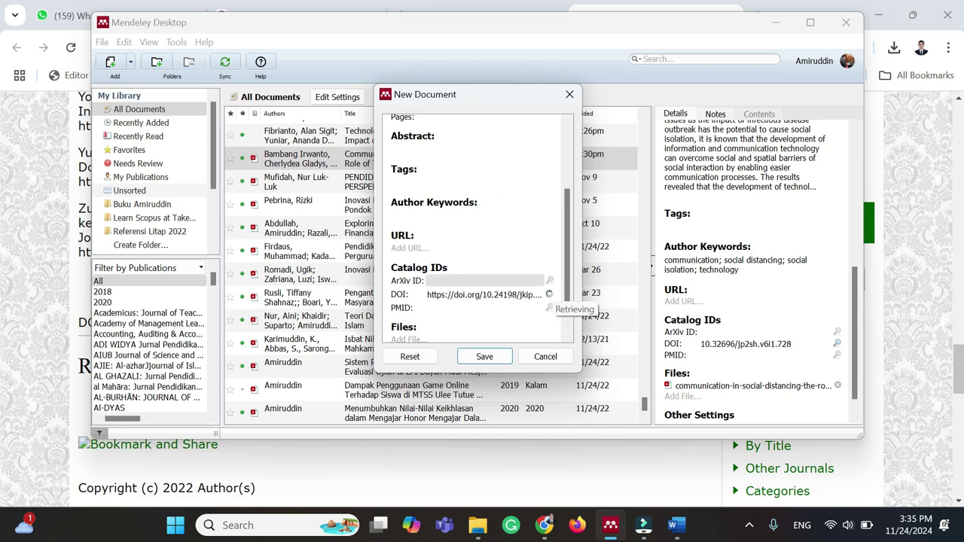
Check the retrieved title, authors, journal, year and abstract of the new Mendeley entry and save it to the library
scroll(504, 269, up, 3)
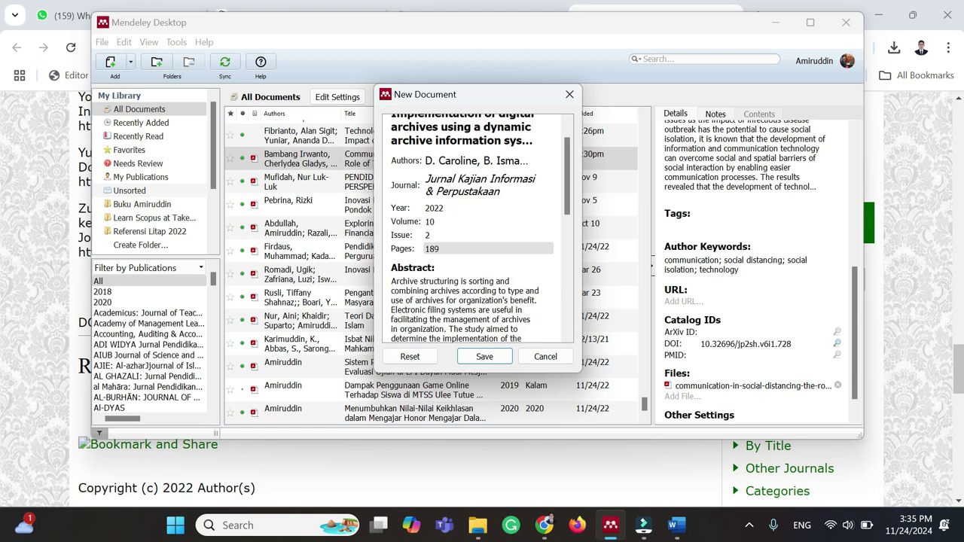
scroll(478, 226, up, 1)
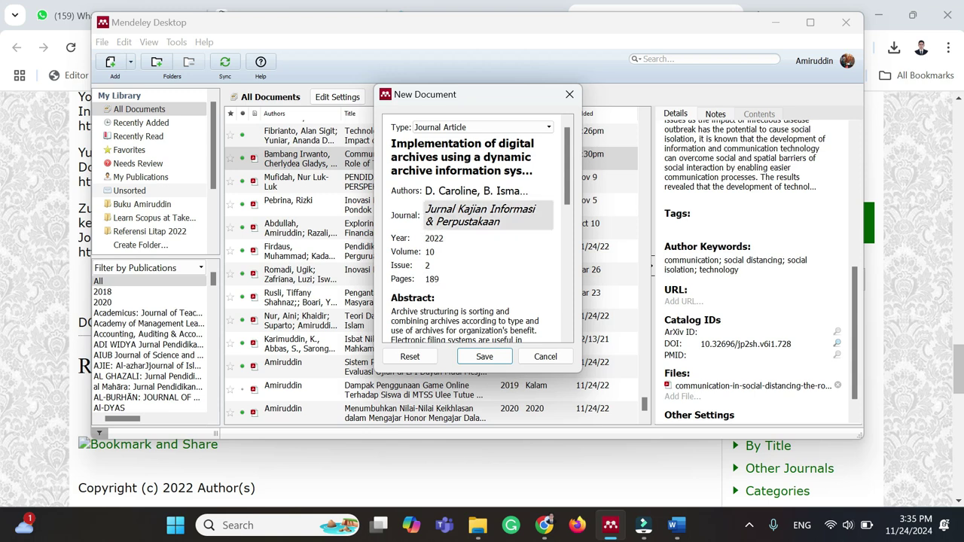
scroll(470, 324, down, 3)
scroll(471, 324, up, 3)
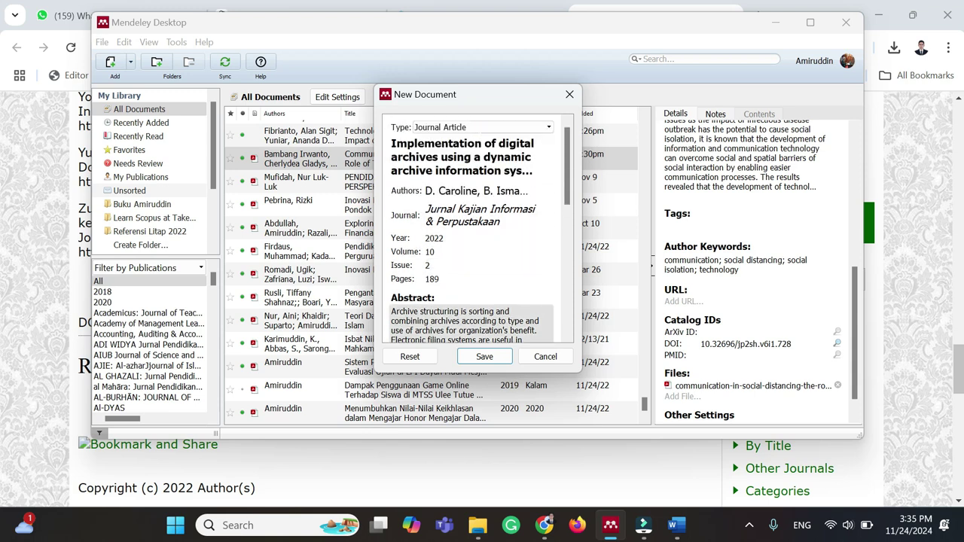
scroll(486, 308, down, 4)
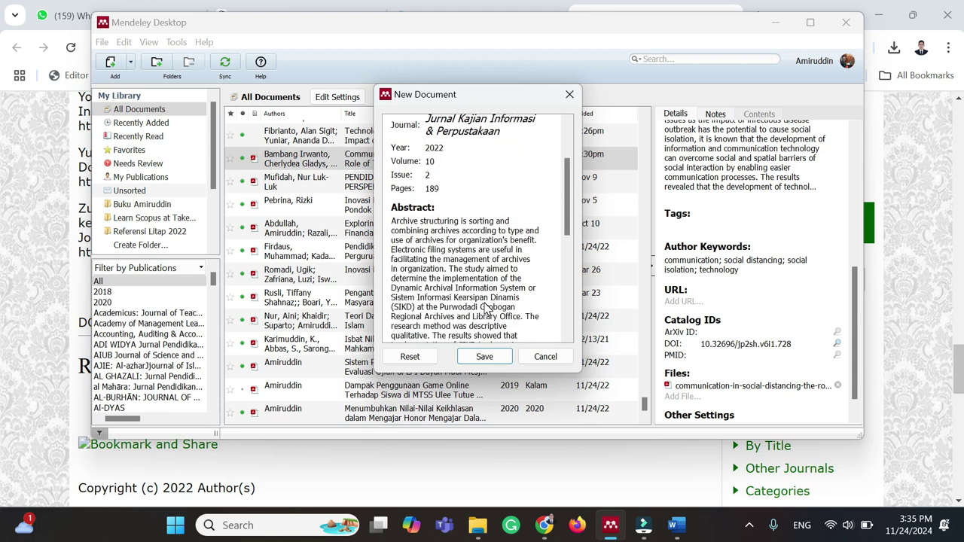
scroll(486, 308, up, 3)
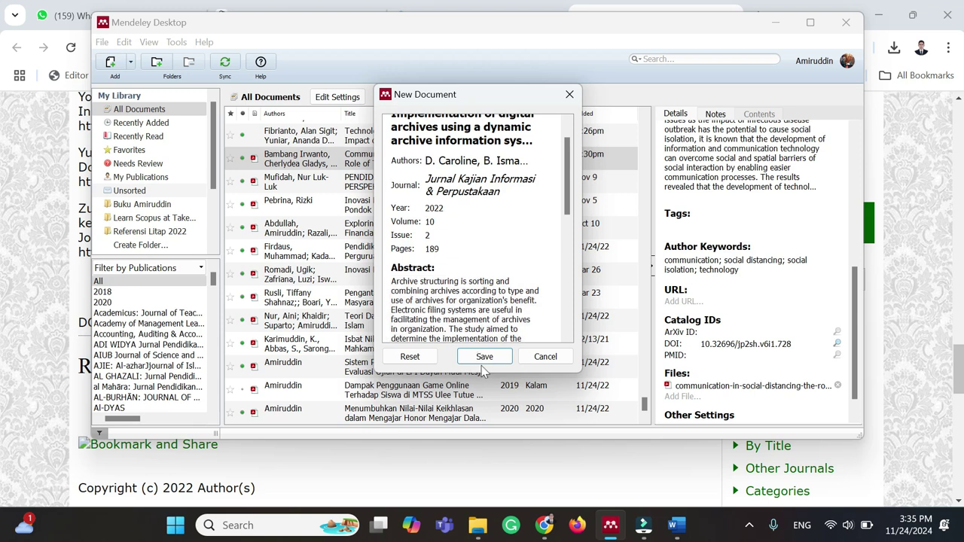
click(486, 359)
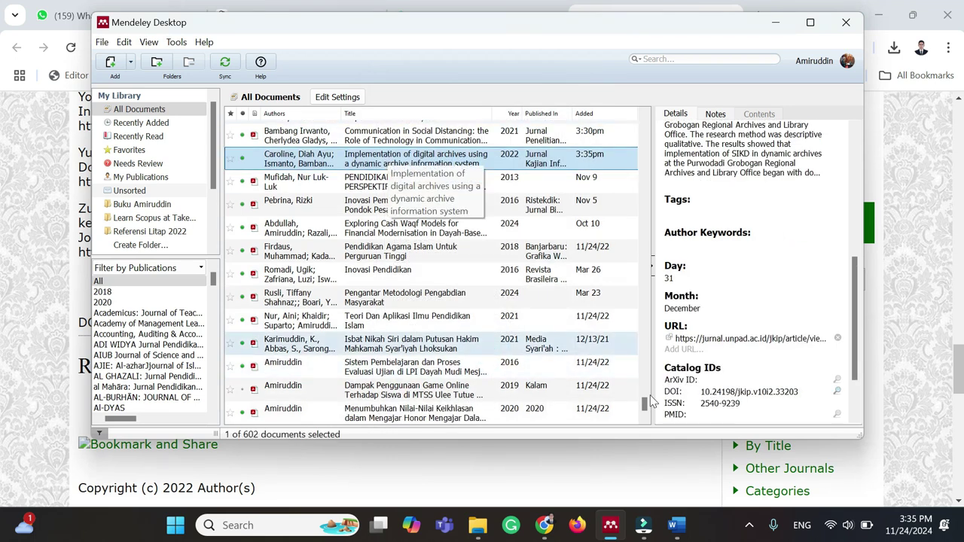
Back in Word, insert the Mendeley citation for "Implementation of digital archives using a dynamic archive information system" after "Menurut …"
mouse_move(675, 525)
click(707, 461)
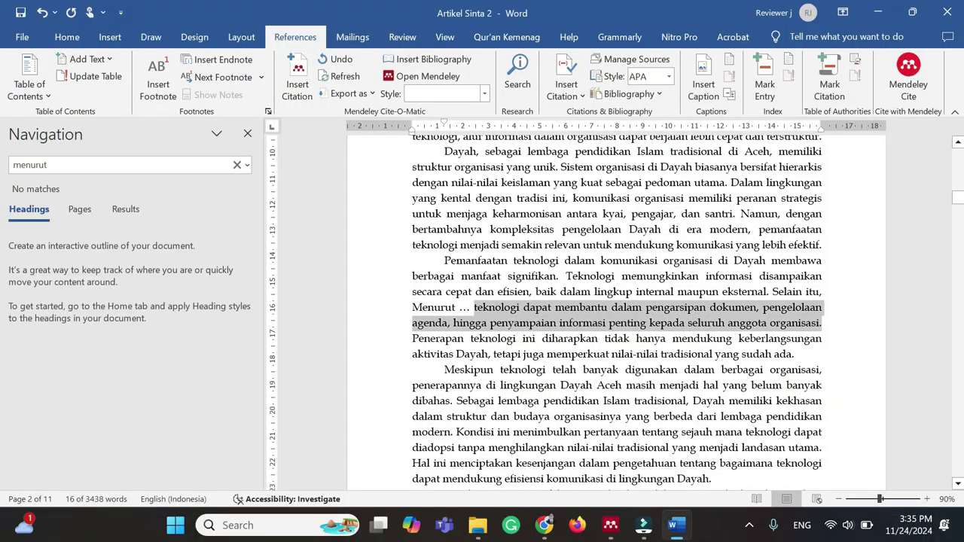
click(614, 332)
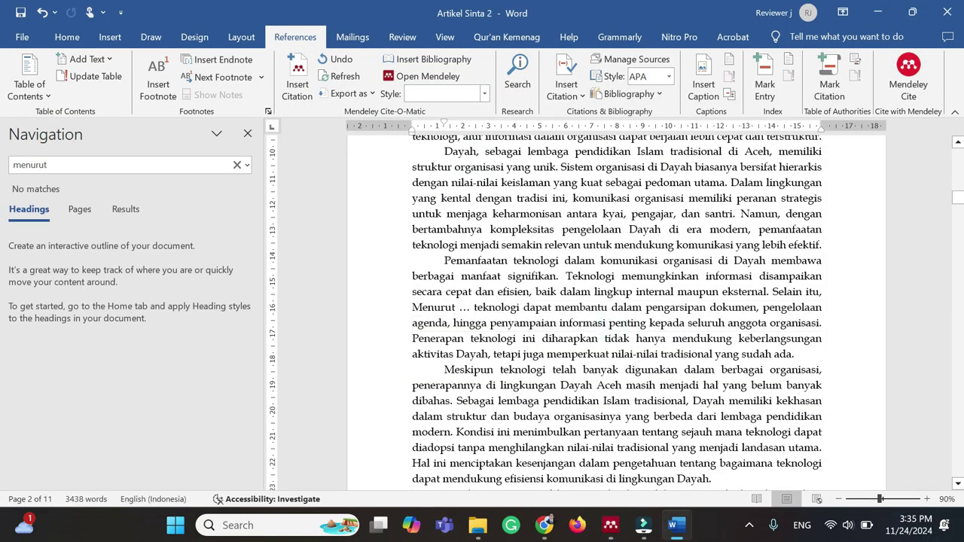
double_click(463, 308)
key(Right)
click(298, 75)
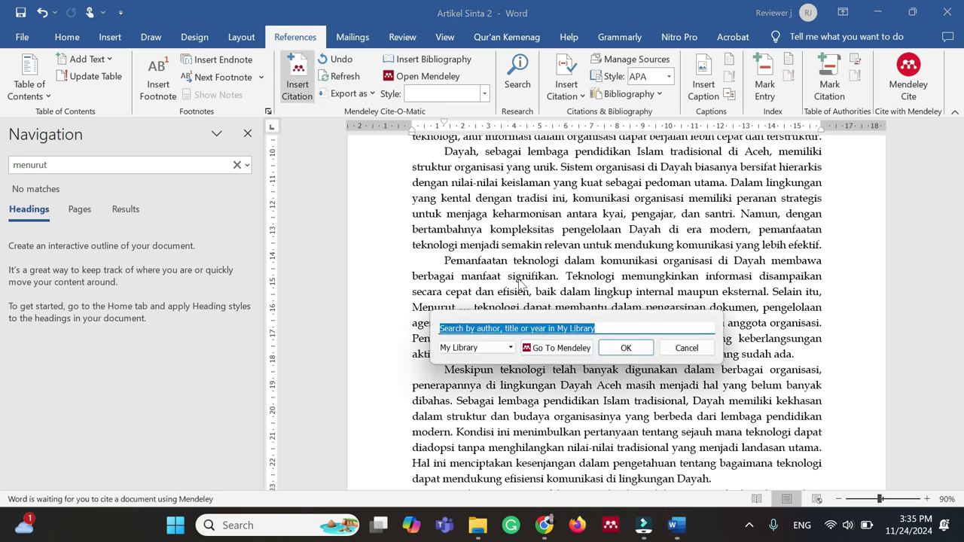
click(558, 348)
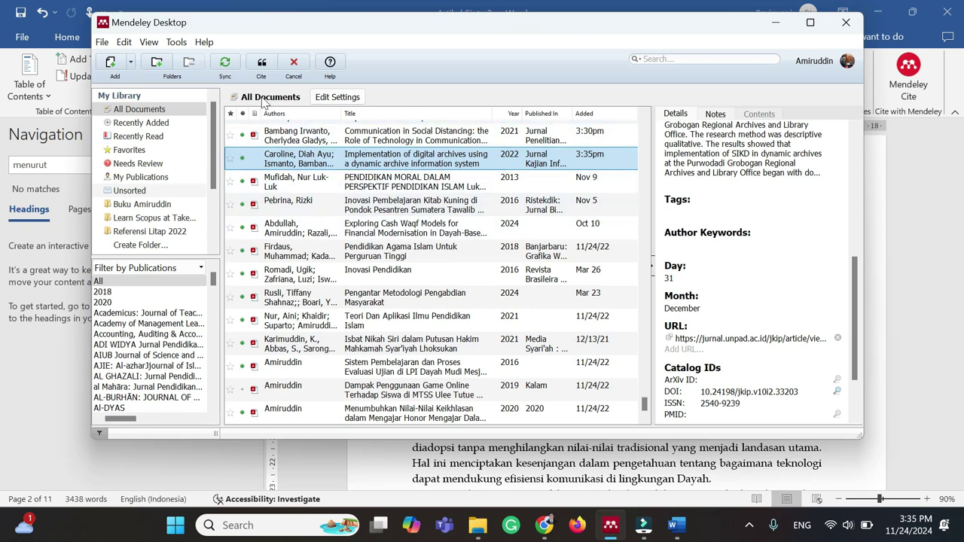
click(268, 62)
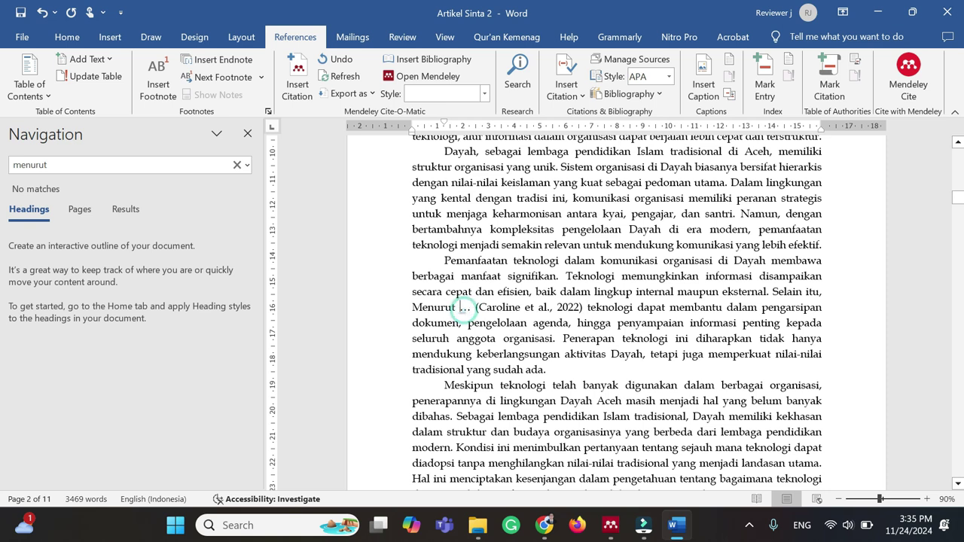
Replace the "…" placeholder after "Menurut" with the first author's surname from the new citation
key(shift+Left)
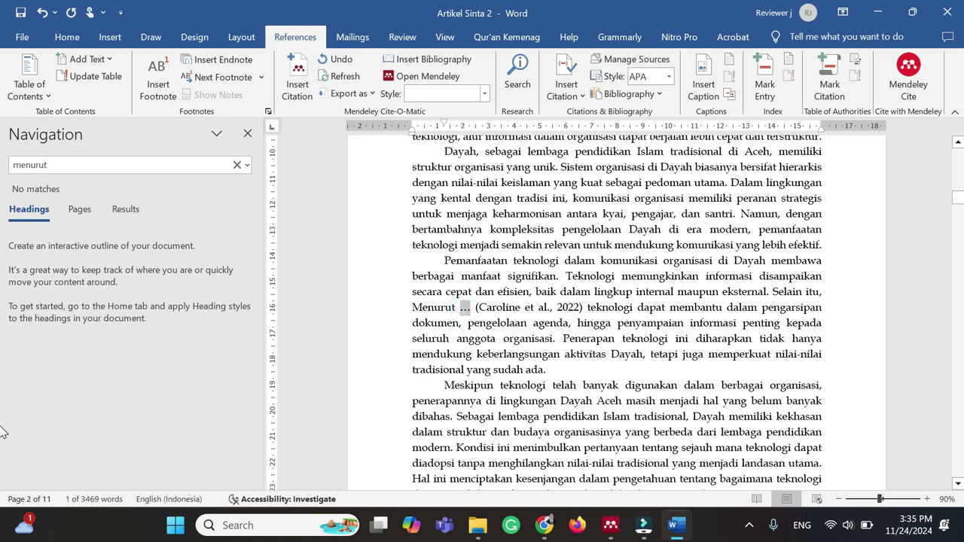
text(Ca)
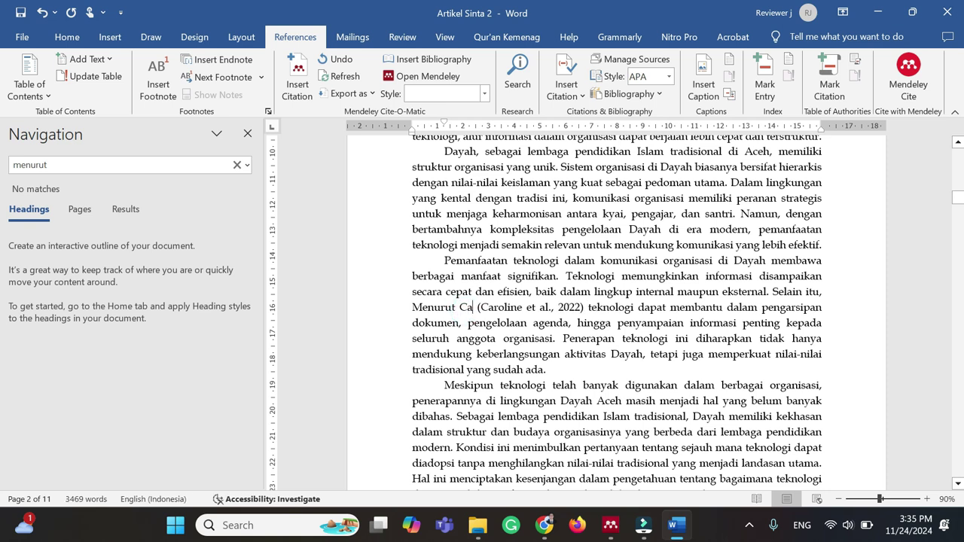
text(rol)
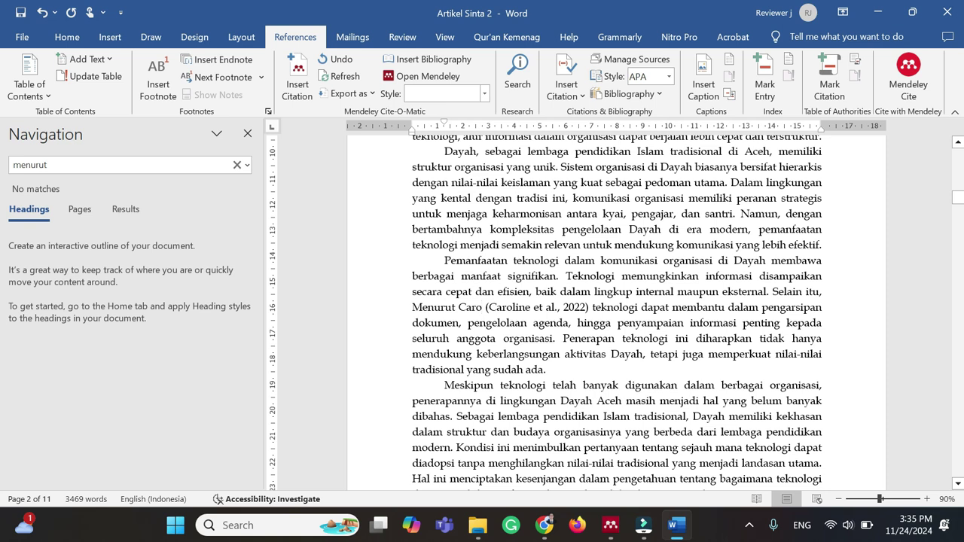
text(i)
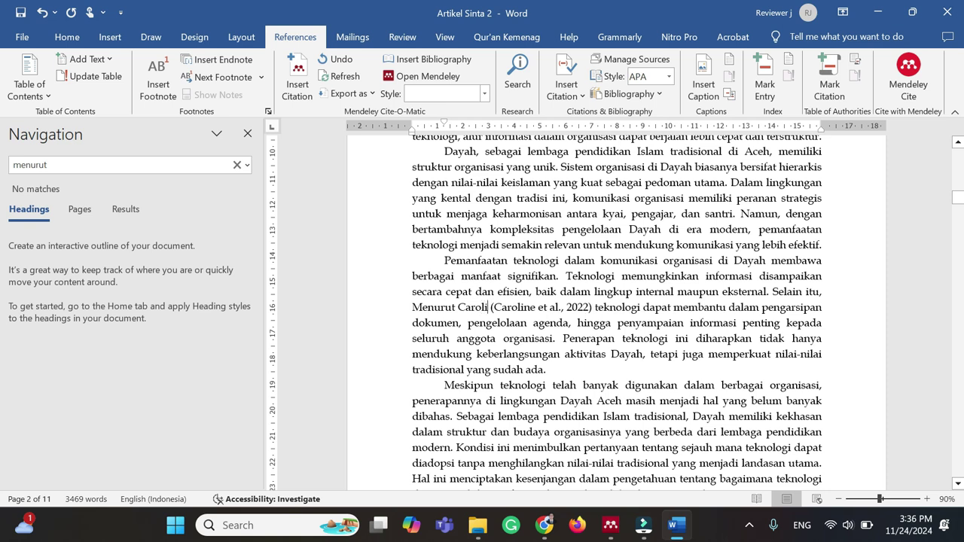
text(ne)
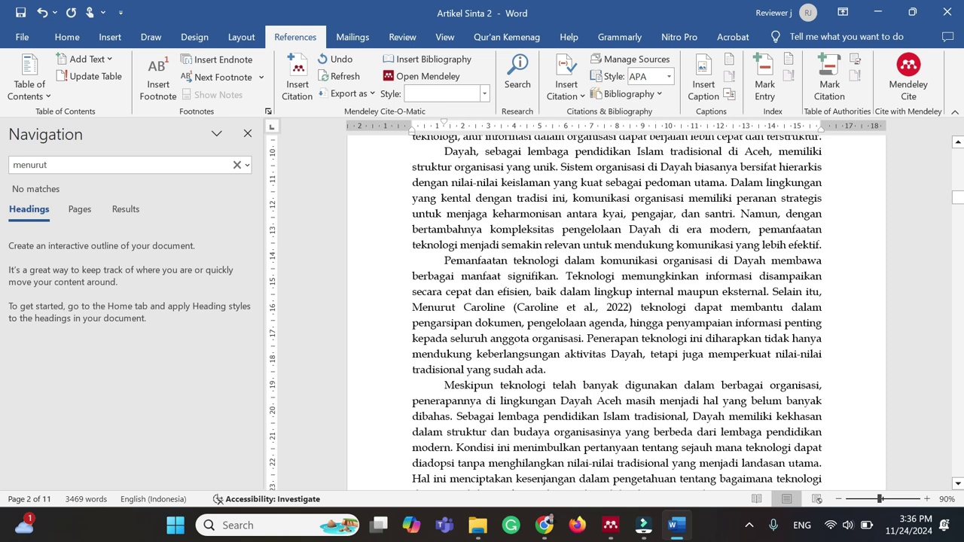
Suppress the author name in the 2022 Mendeley citation after "Menurut" and the author's surname
click(559, 307)
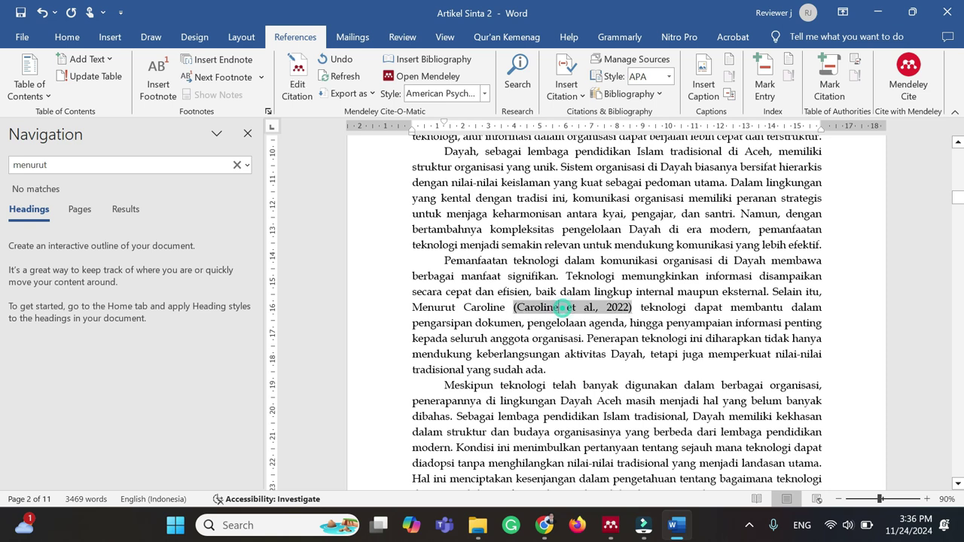
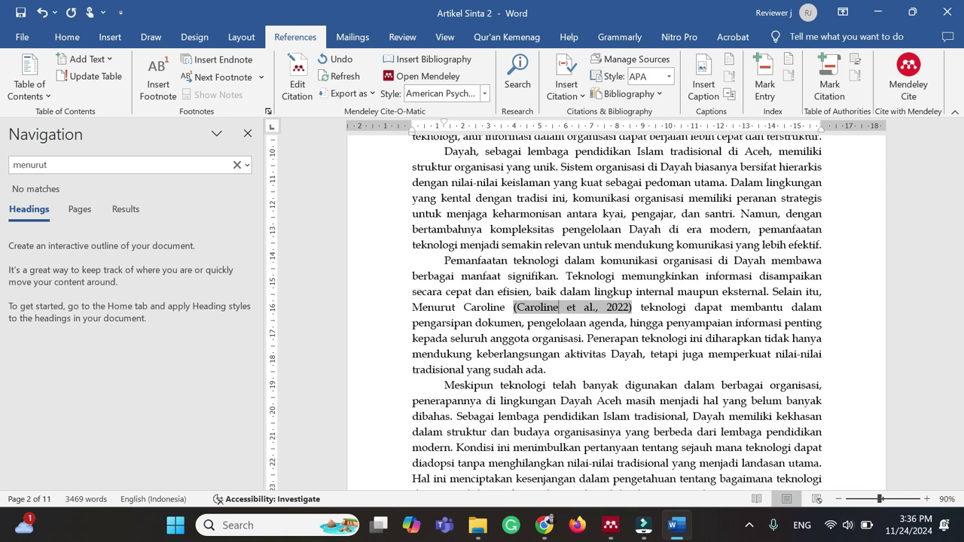
click(302, 83)
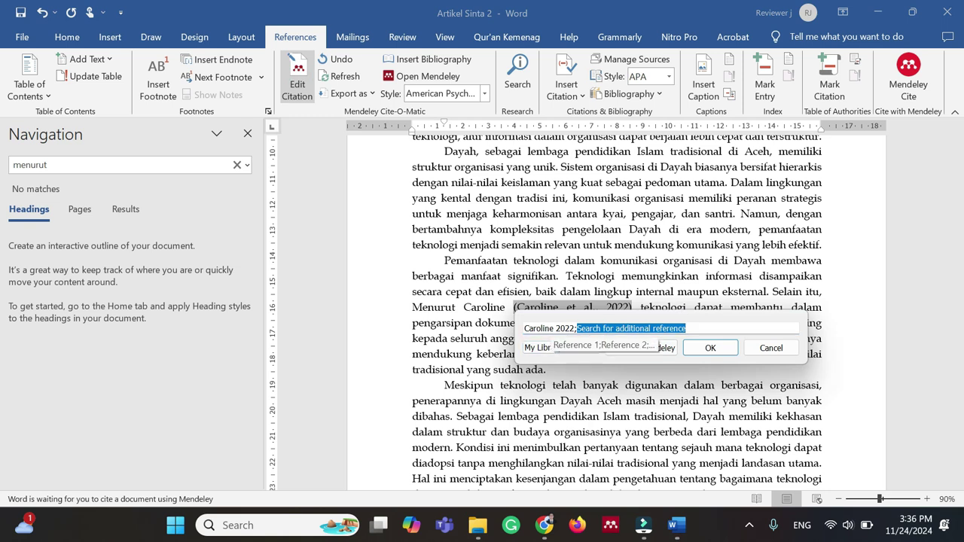
click(548, 328)
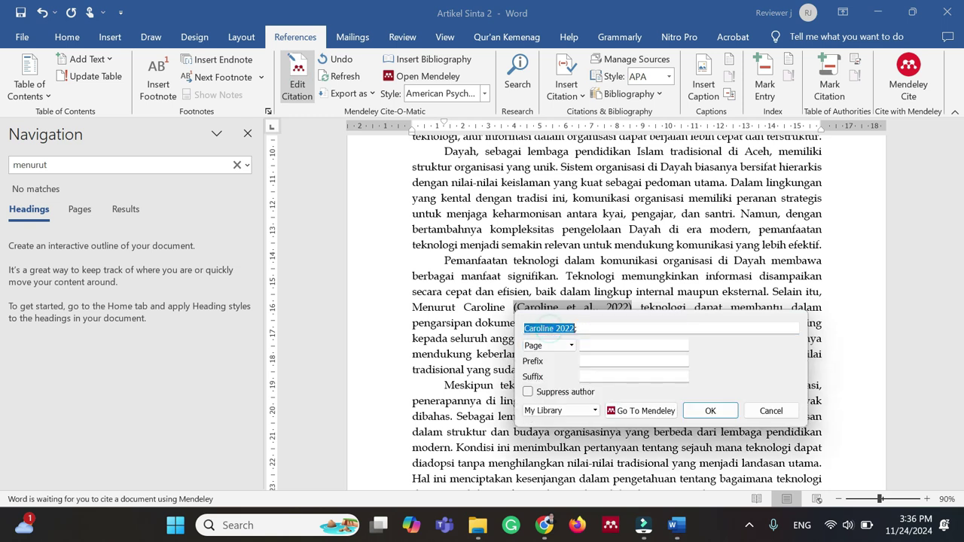
click(528, 393)
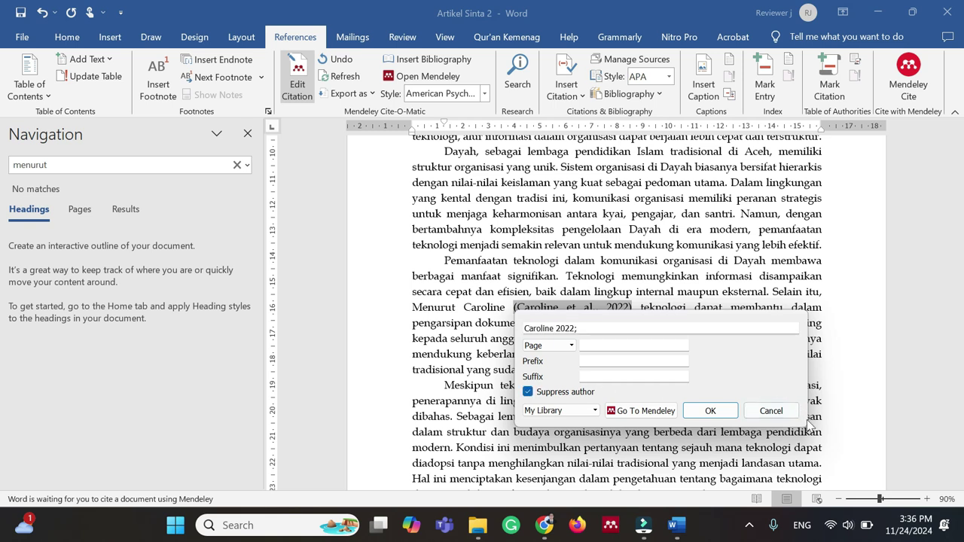
click(708, 413)
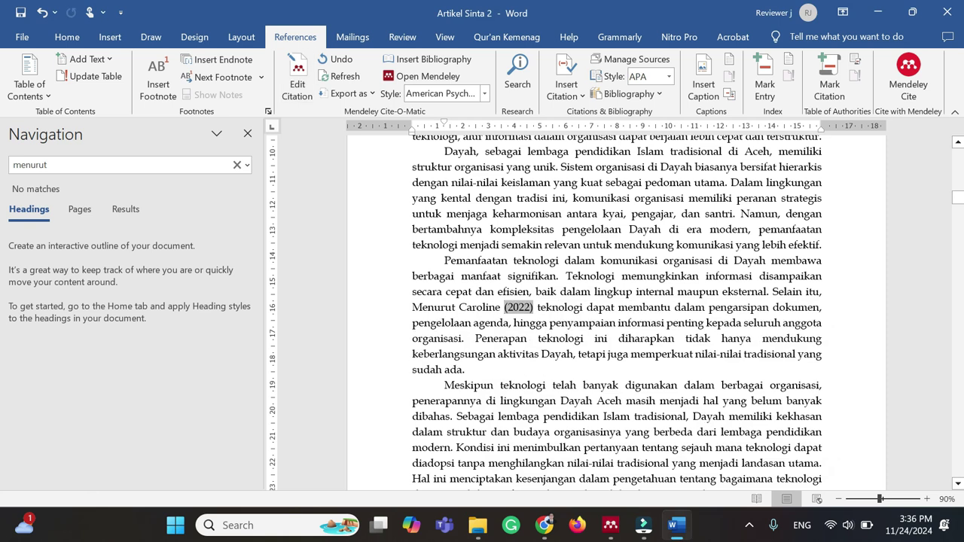
click(539, 308)
click(518, 307)
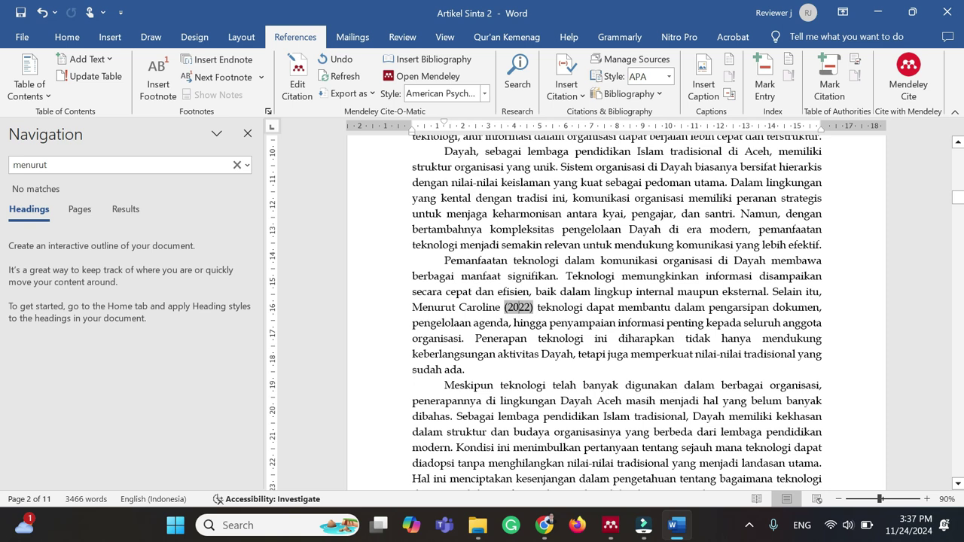
Review the reference entries listed under DAFTAR PUSTAKA at the end of the article
mouse_move(962, 198)
mouse_down()
mouse_move(963, 182)
mouse_move(962, 194)
mouse_up()
drag(1, 193, 954, 456)
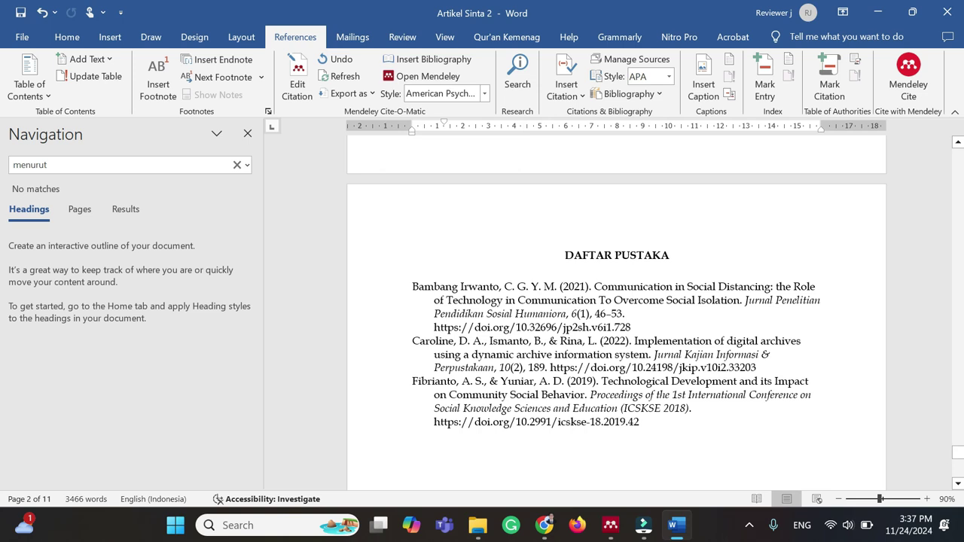
drag(641, 423, 371, 305)
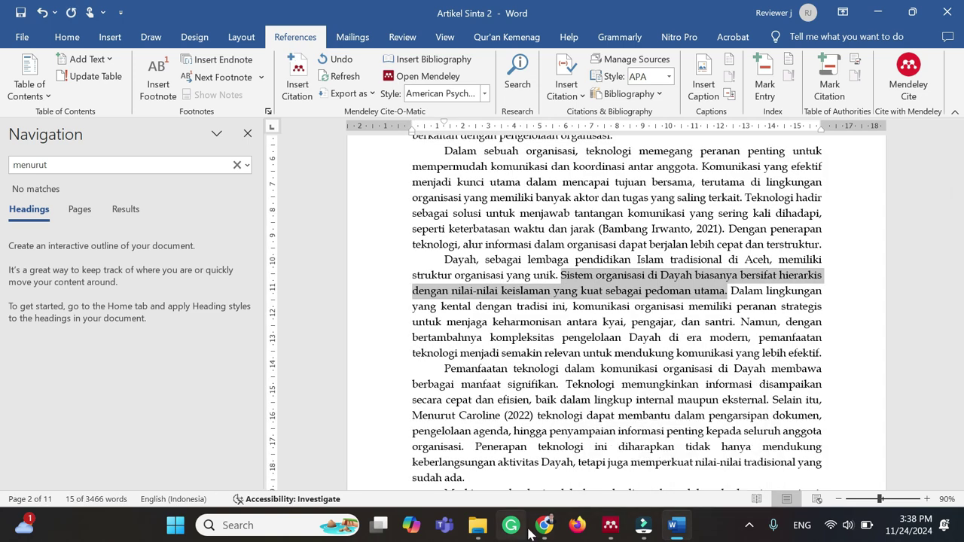
Switch to Chrome and search Mendeley's website for the article's sentence on the hierarchical organisation of Dayah
click(549, 535)
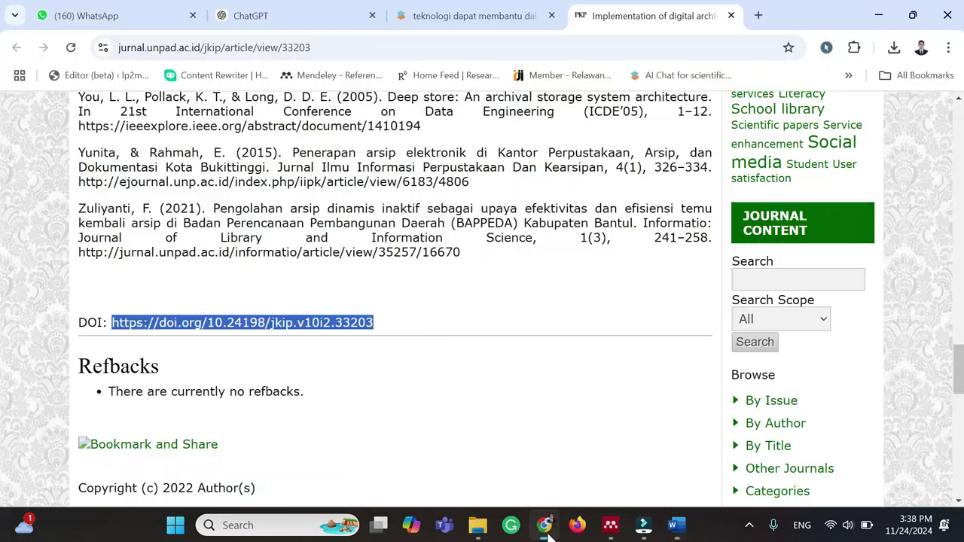
click(757, 20)
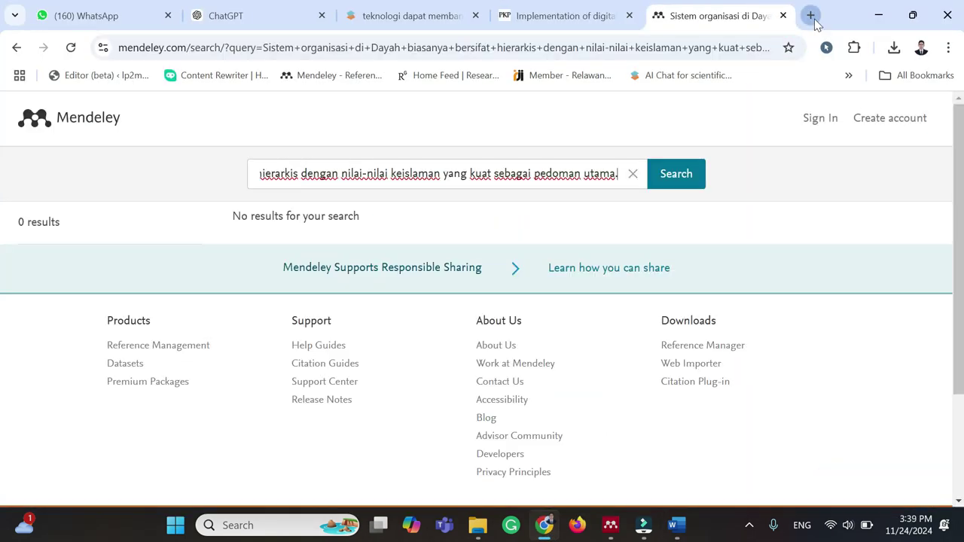
In a new tab, search Google Scholar for "Sistem organisasi di Dayah biasanya bersifat hierarkis dengan nilai-nilai keislaman yang kuat sebagai pedoman utama"
click(810, 15)
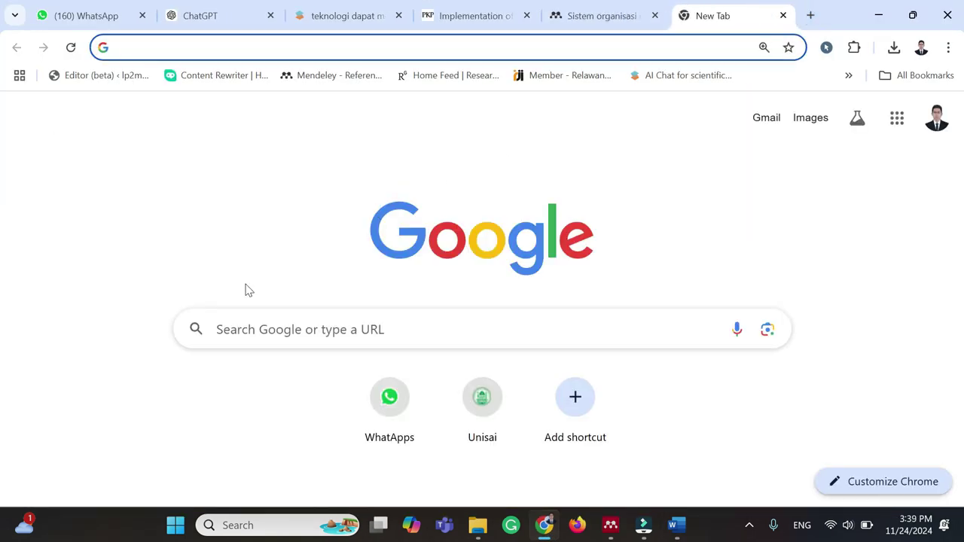
click(311, 334)
text(goog)
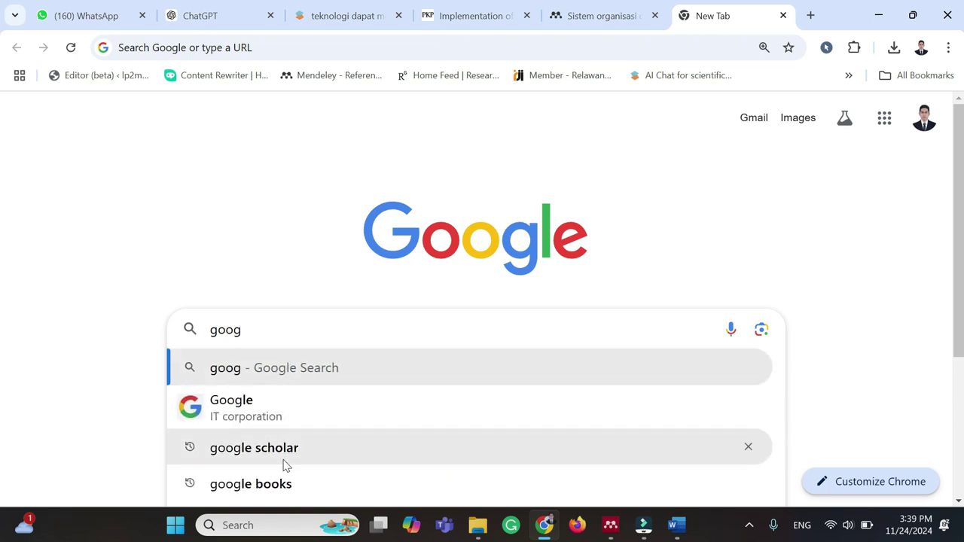
click(284, 461)
click(166, 266)
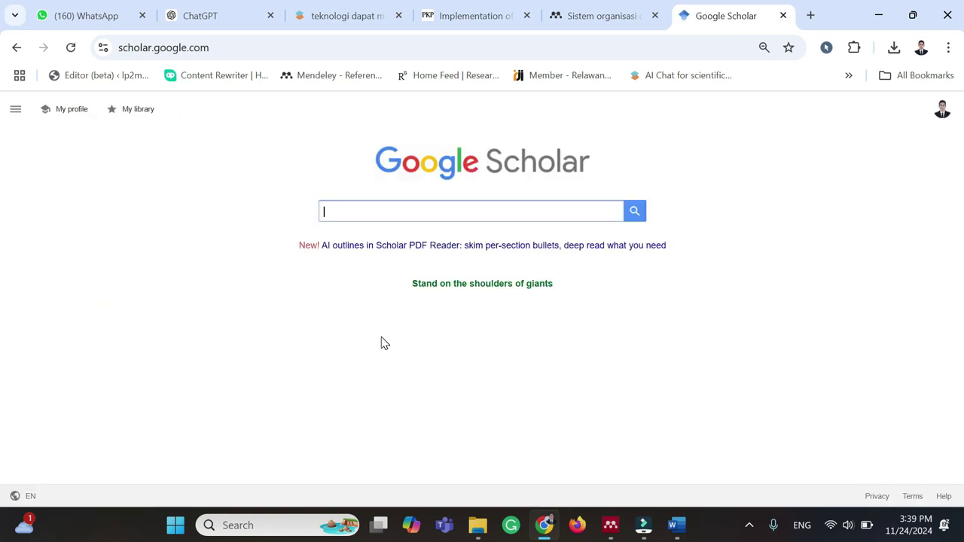
text(hierarkis dengan nilai-nilai keislaman yang kuat sebagai pedoman utama)
key(Return)
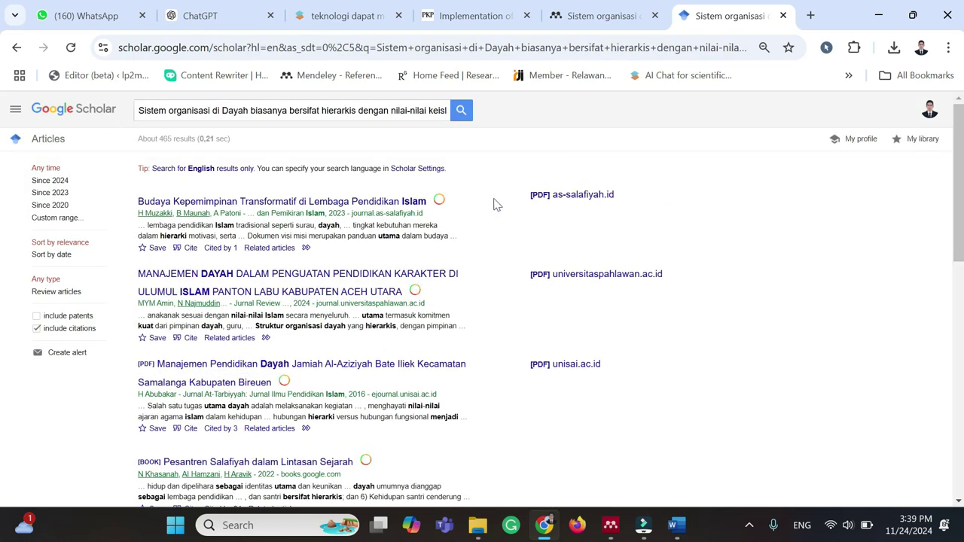
Find "hiera" within the Google Scholar results and look through the matching papers
key(ctrl+f)
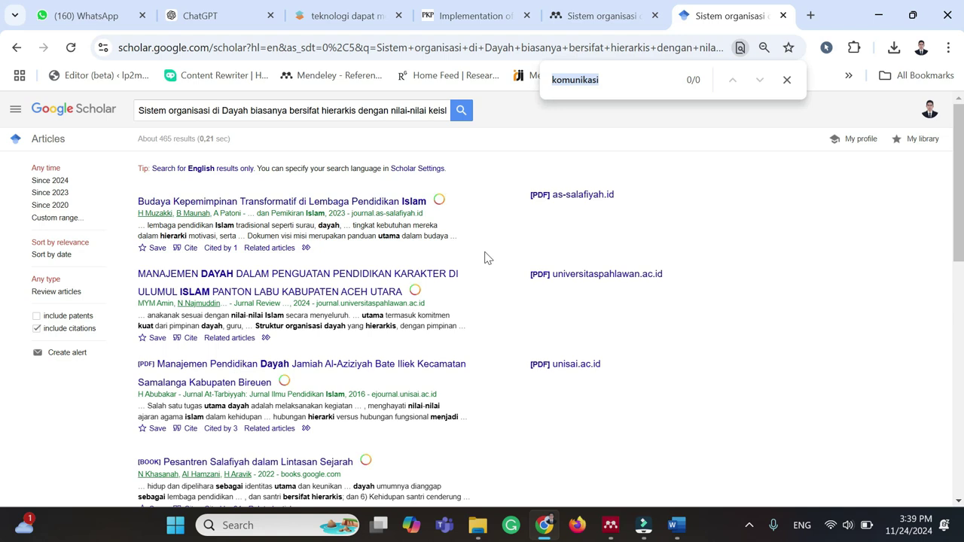
text(hi)
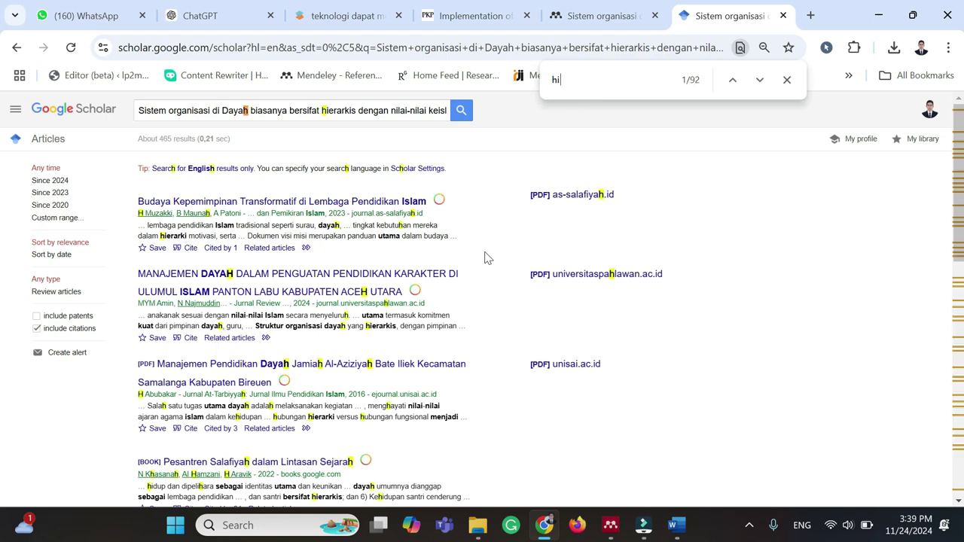
text(era)
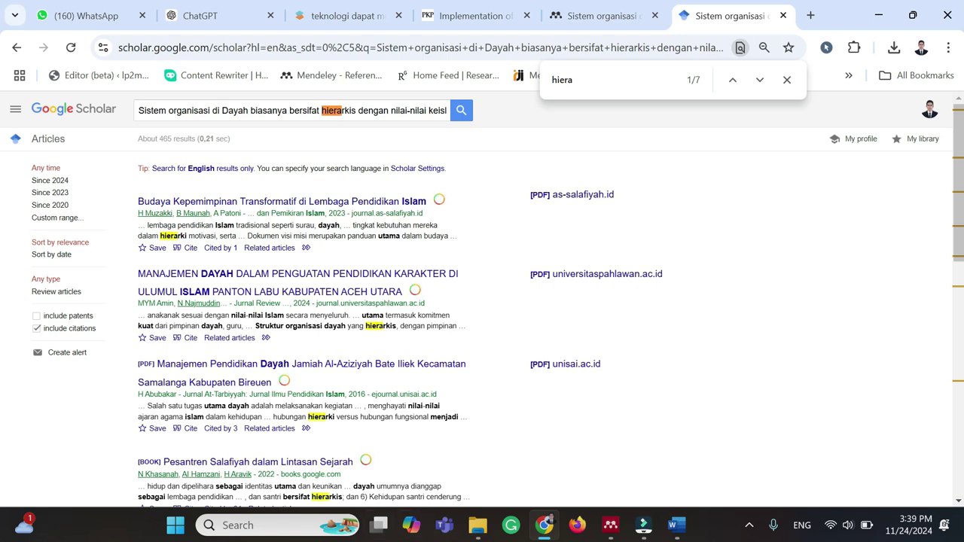
scroll(436, 333, down, 1)
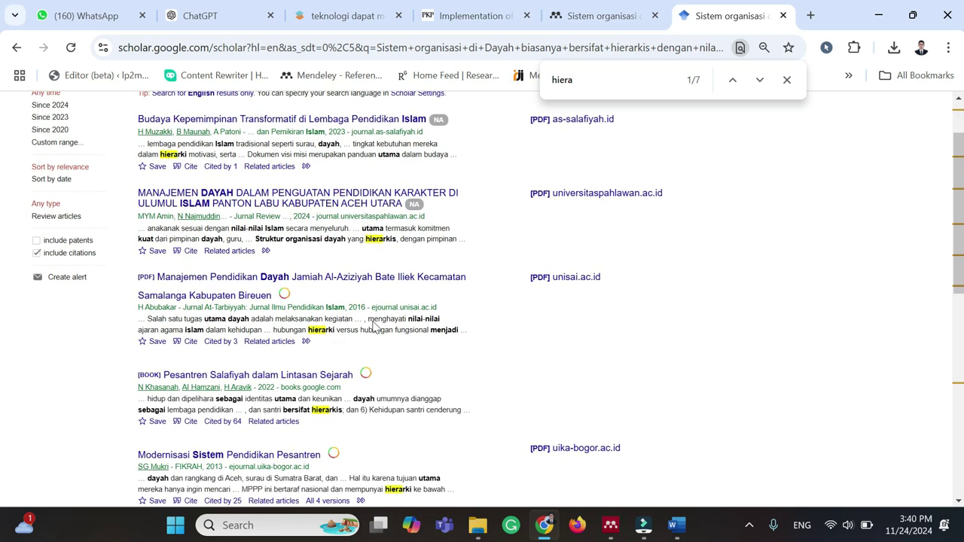
scroll(350, 278, up, 1)
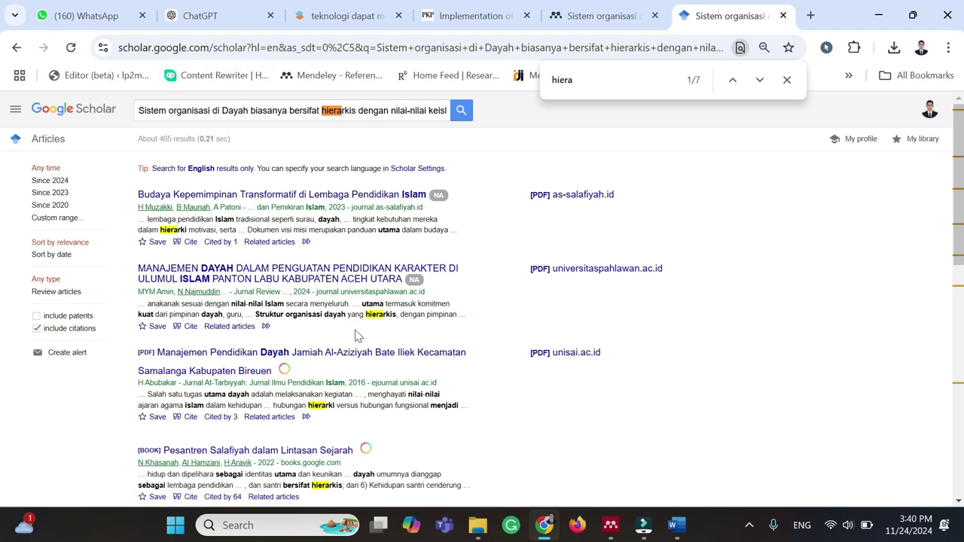
Show the citation formats of the 2024 "MANAJEMEN DAYAH DALAM PENGUATAN PENDIDIKAN KARAKTER" paper and copy its full title from the MLA entry
click(191, 327)
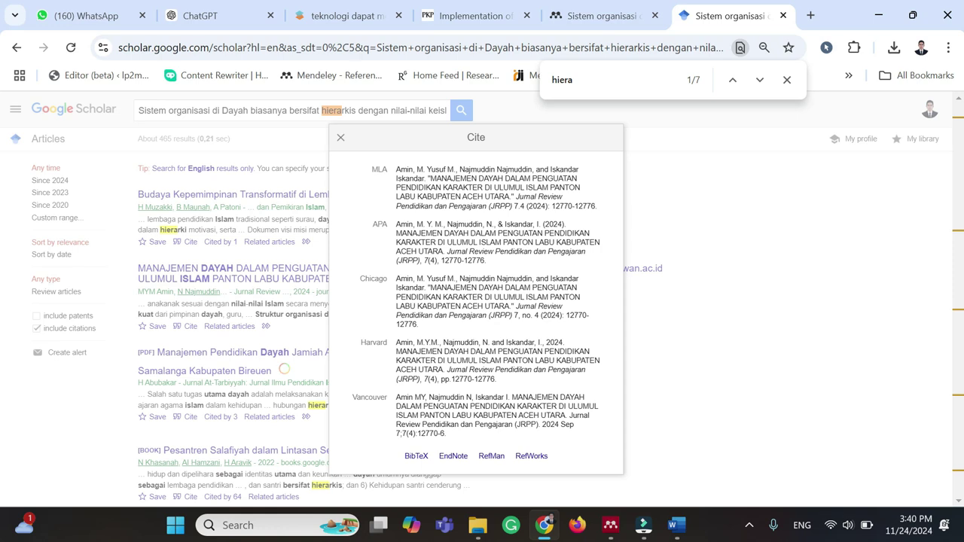
triple_click(494, 186)
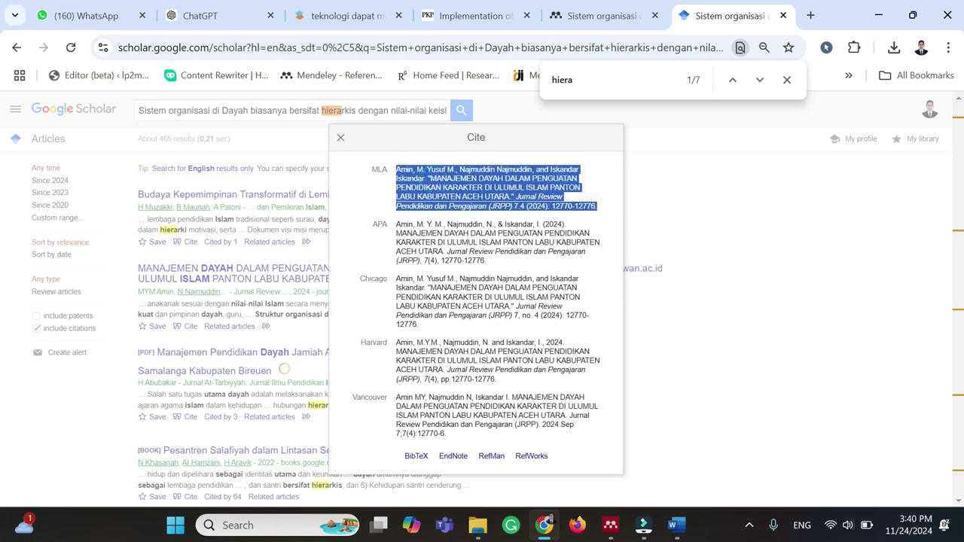
click(495, 187)
drag(429, 177, 515, 197)
key(ctrl+c)
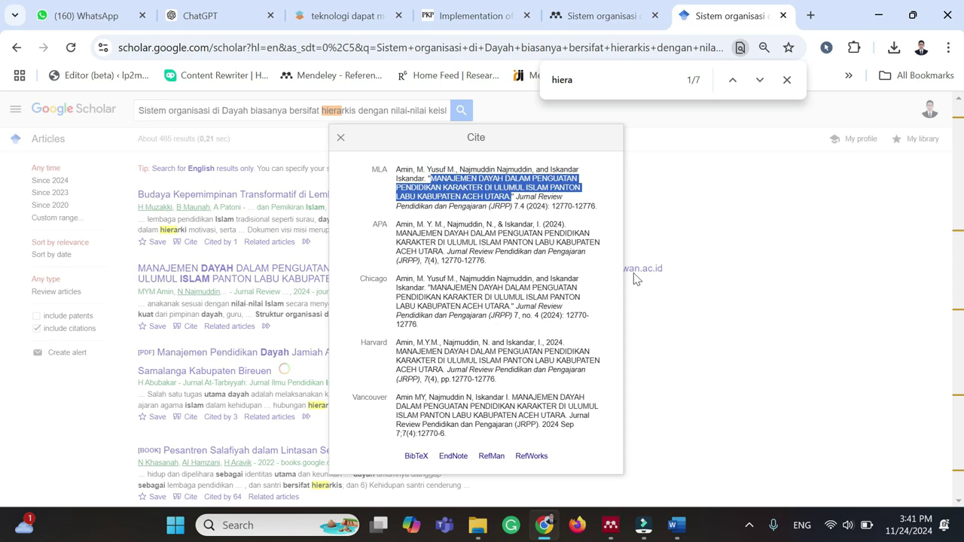
Paste the copied paper title into a new Word document and change its case to Capitalize Each Word
mouse_move(676, 525)
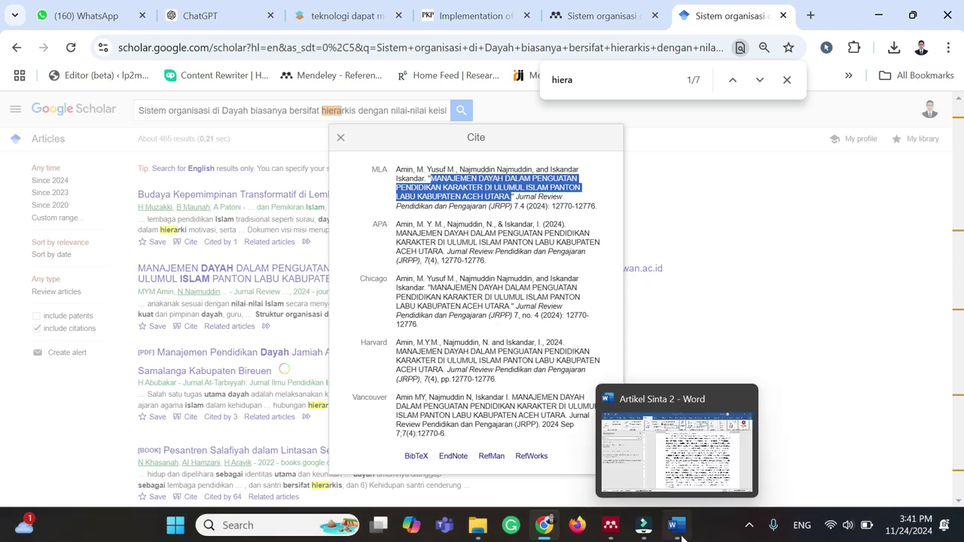
click(667, 422)
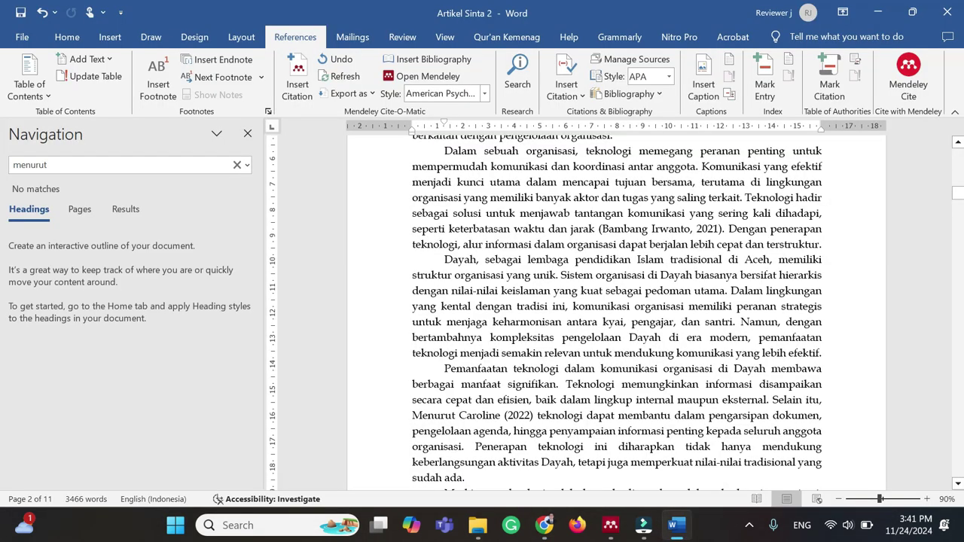
key(ctrl+n)
key(ctrl+v)
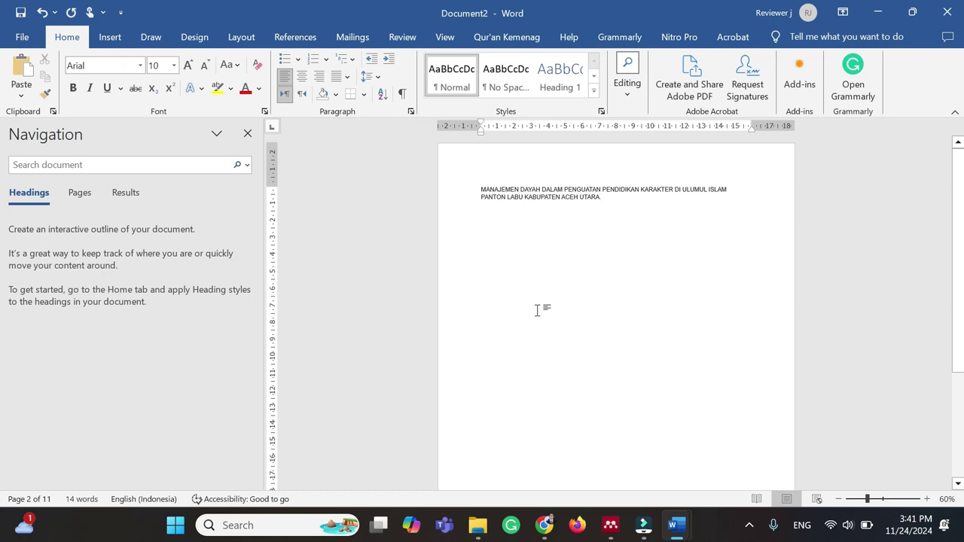
key(ctrl+a)
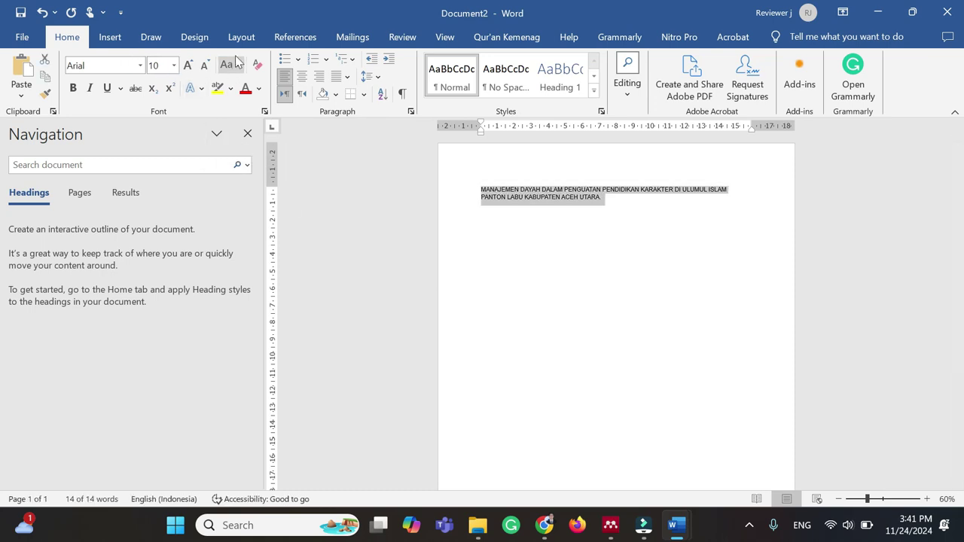
click(236, 64)
click(280, 136)
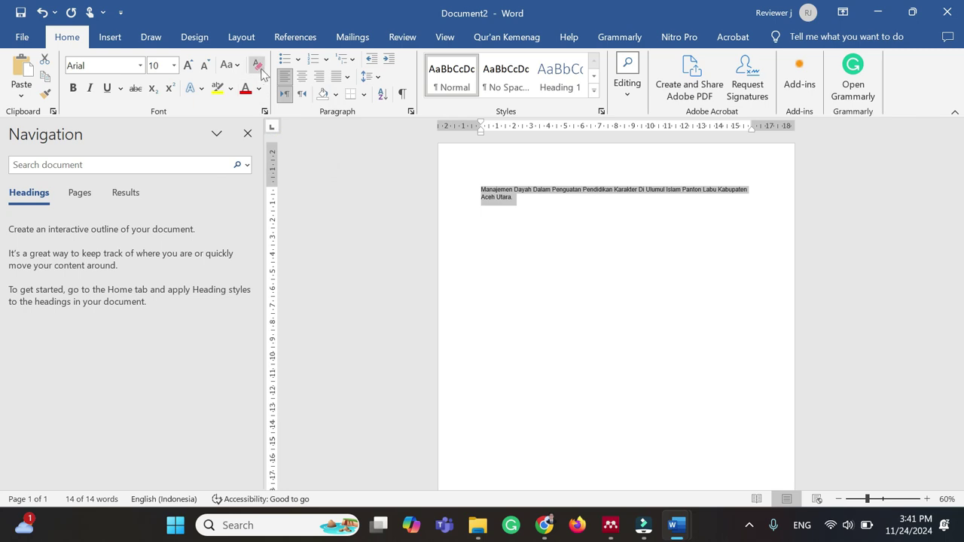
click(230, 65)
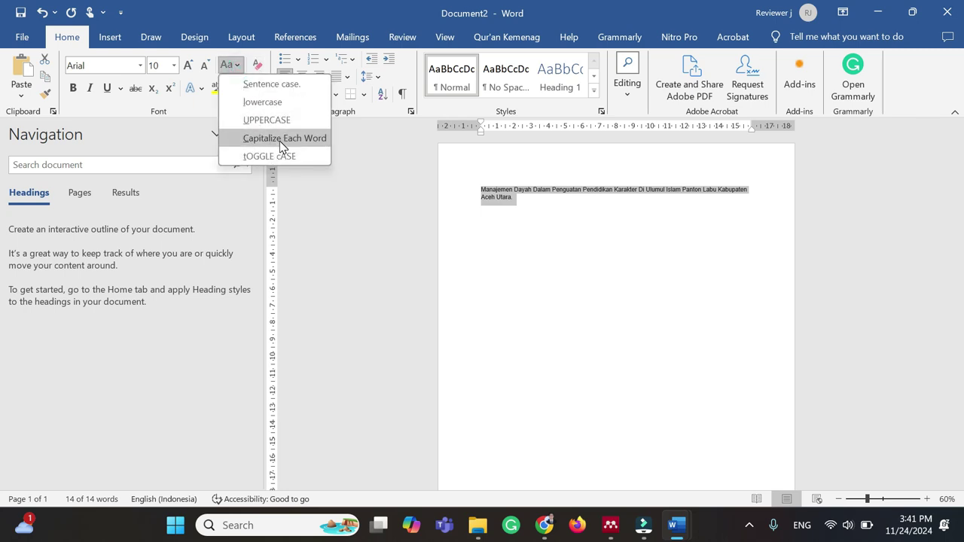
Change the word "Di" before "Ulumul Islam" in the title to lowercase
click(576, 192)
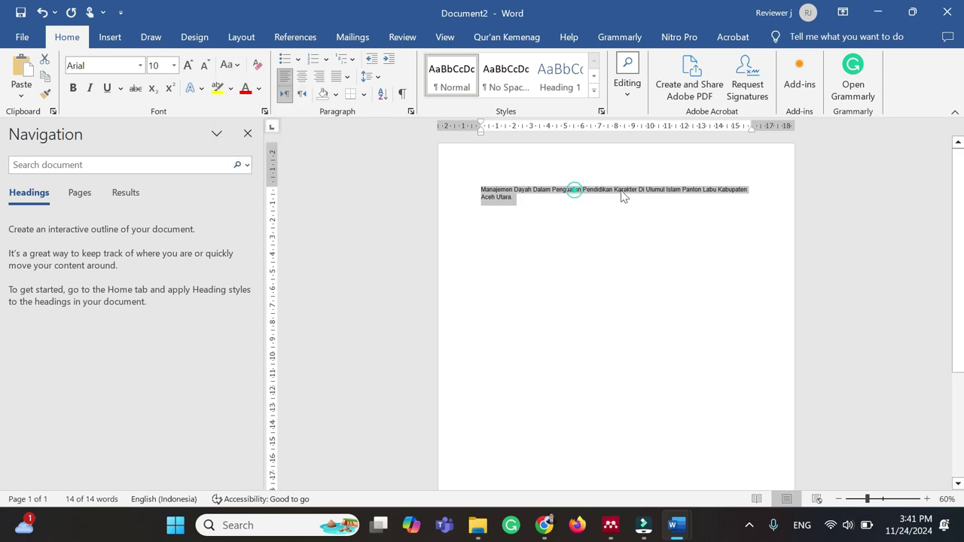
click(644, 192)
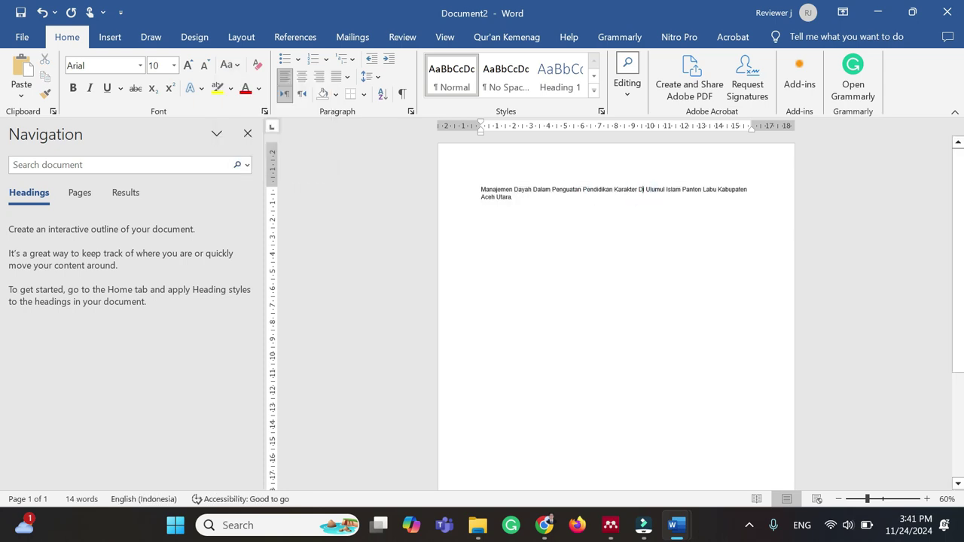
key(super+g)
key(super+g)
click(229, 65)
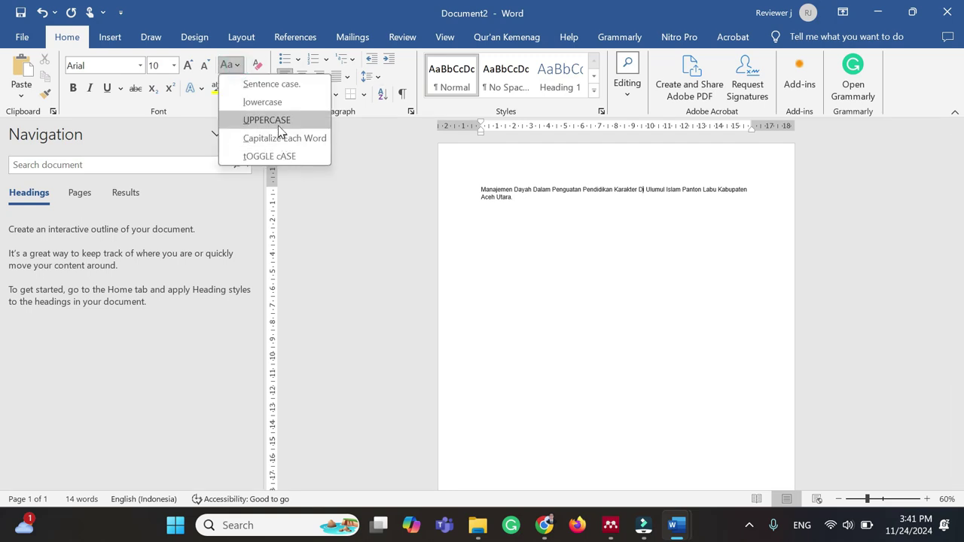
click(263, 101)
ctrl+scroll(349, 207, up, 4)
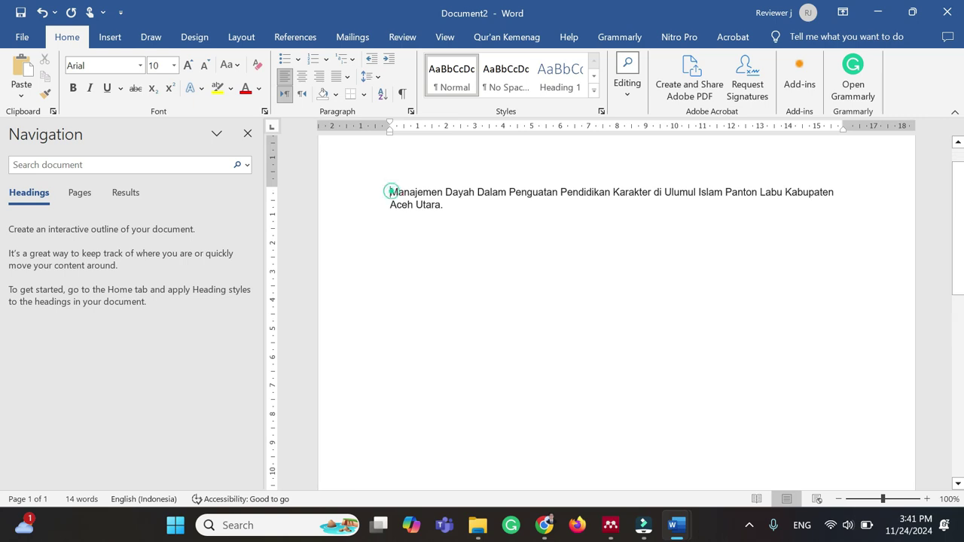
Copy the whole recased title and switch to Mendeley Desktop
drag(389, 191, 441, 205)
key(ctrl+c)
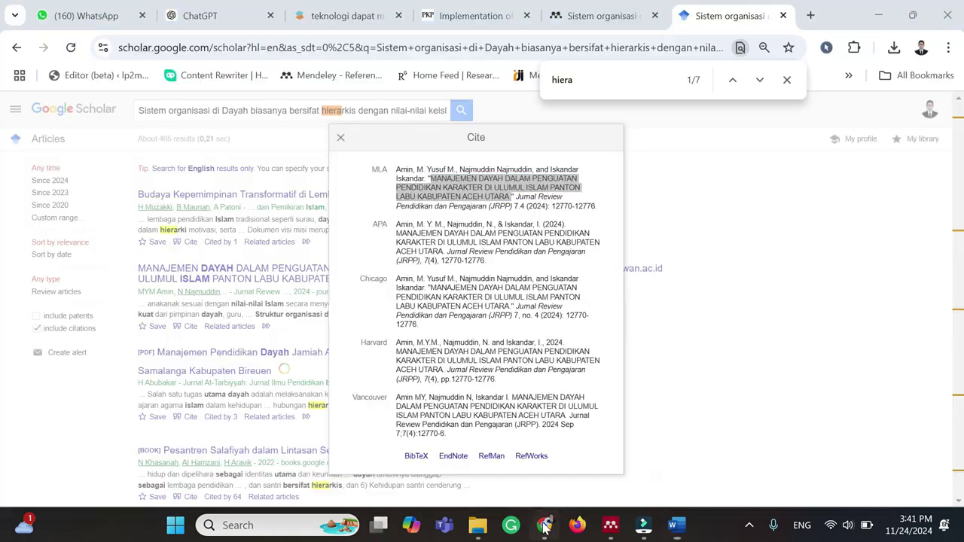
click(556, 476)
click(613, 537)
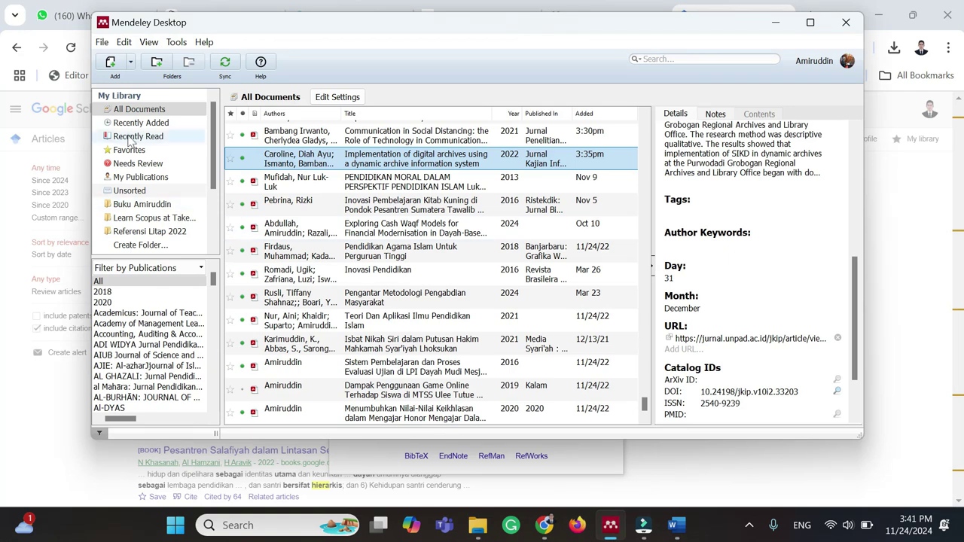
Add a manual journal article entry to the Mendeley library and paste the recased paper title as its title
click(130, 66)
click(174, 131)
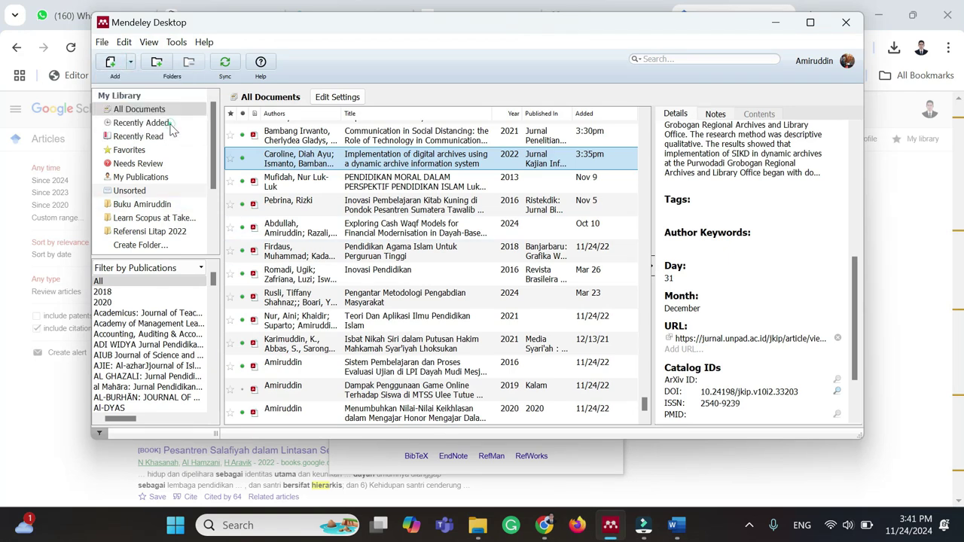
click(452, 145)
key(ctrl+a)
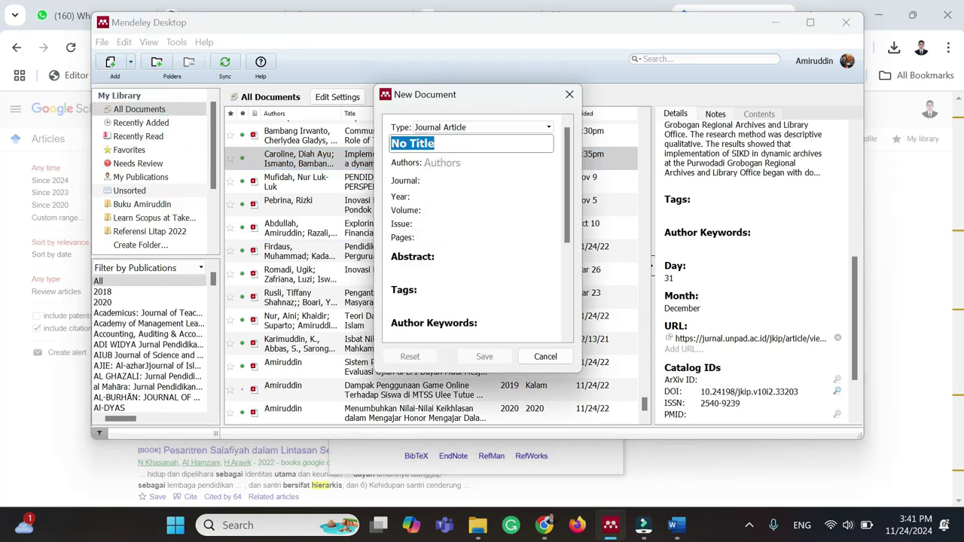
key(ctrl+v)
key(Tab)
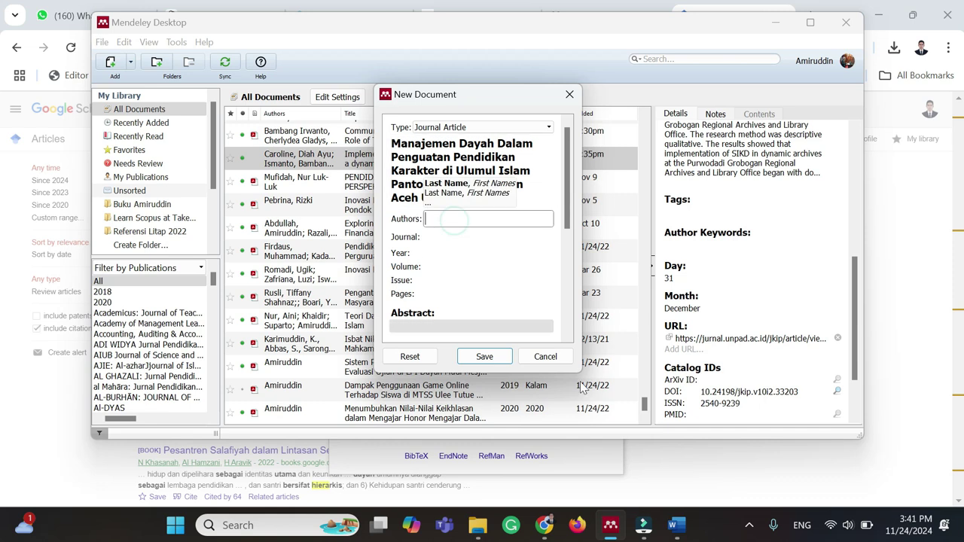
Copy the author names from the MLA citation in Google Scholar and paste them into the new Mendeley entry's authors
click(552, 533)
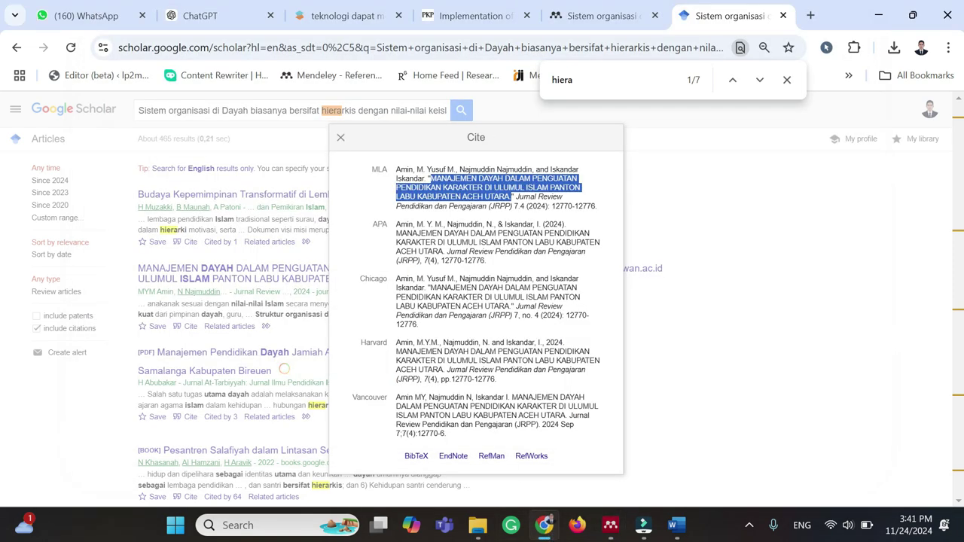
click(454, 172)
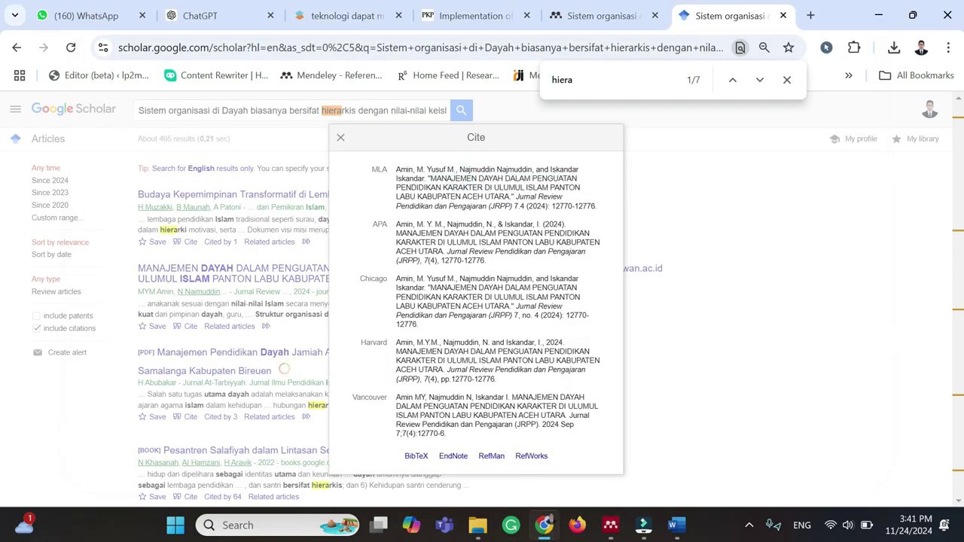
drag(395, 170, 424, 179)
key(ctrl+c)
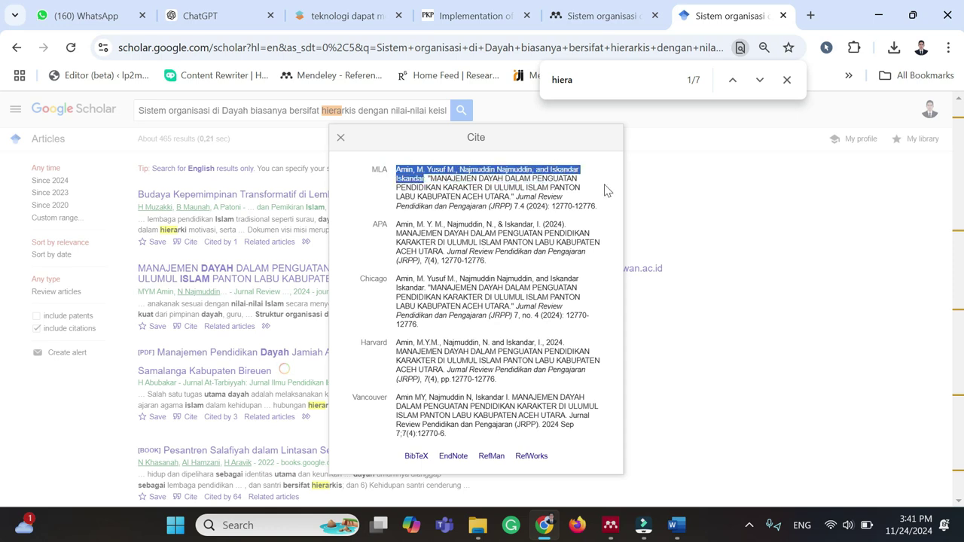
click(610, 525)
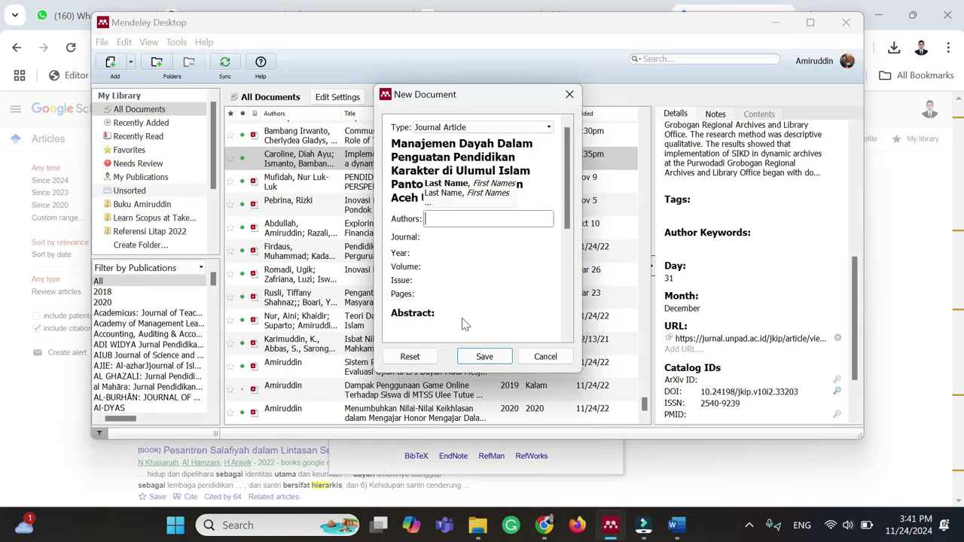
key(ctrl+v)
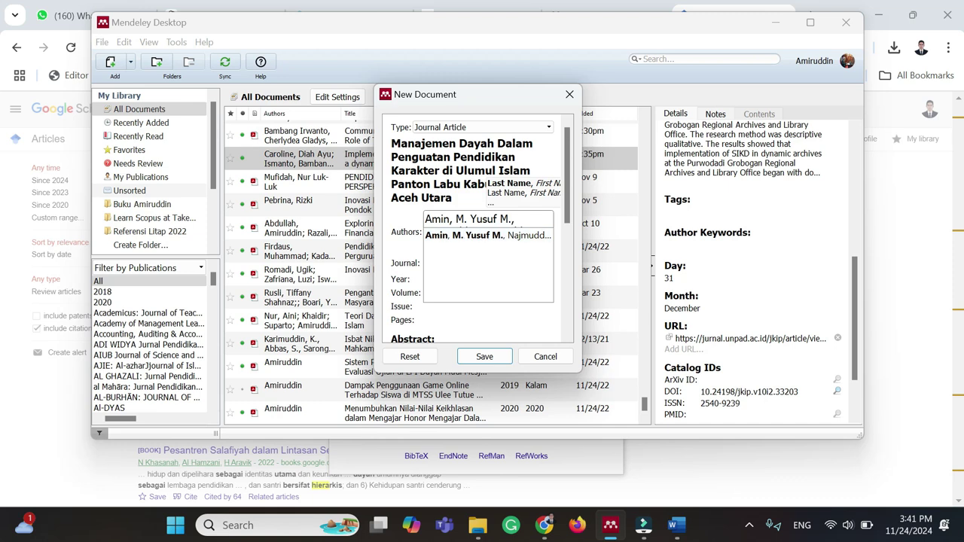
Split the pasted author string so the first three authors start on separate lines, removing the comma after the second
click(466, 219)
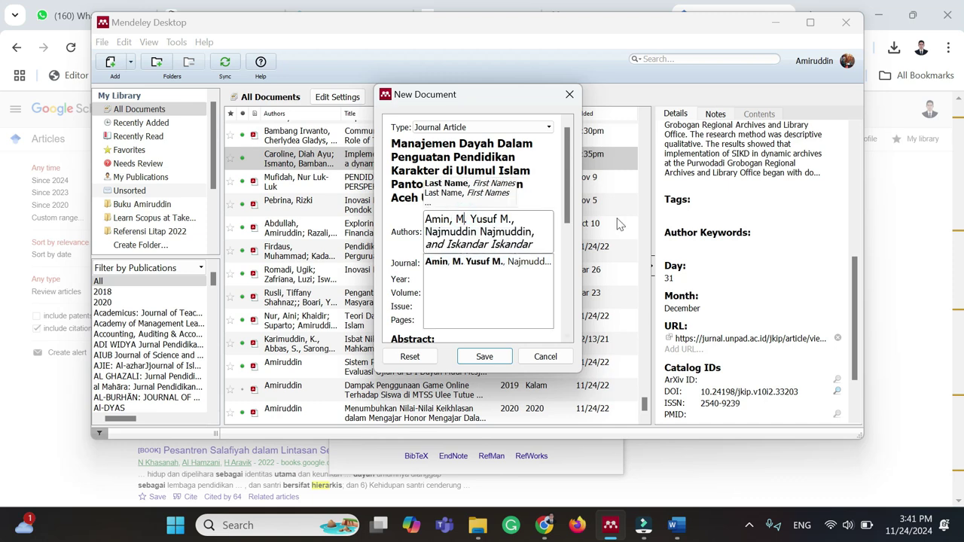
key(Right)
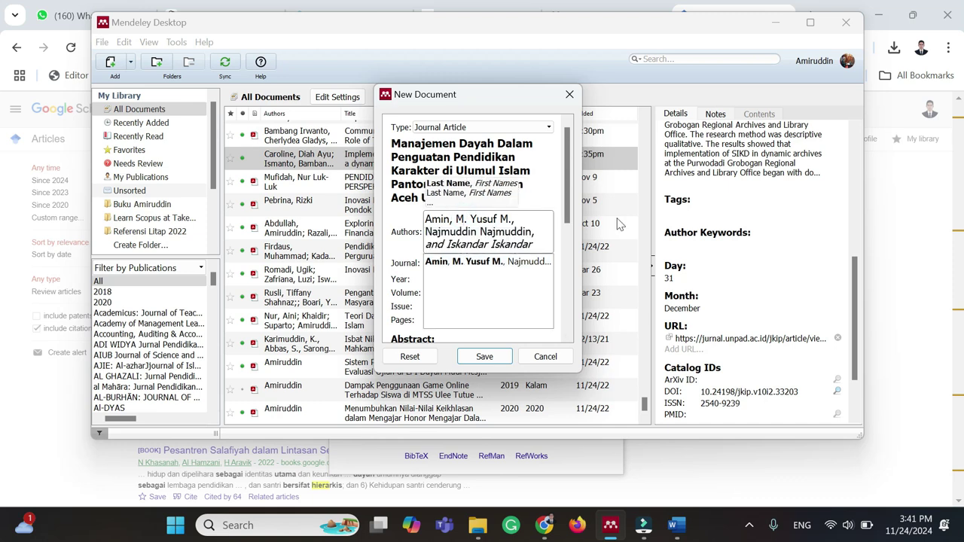
key(Return)
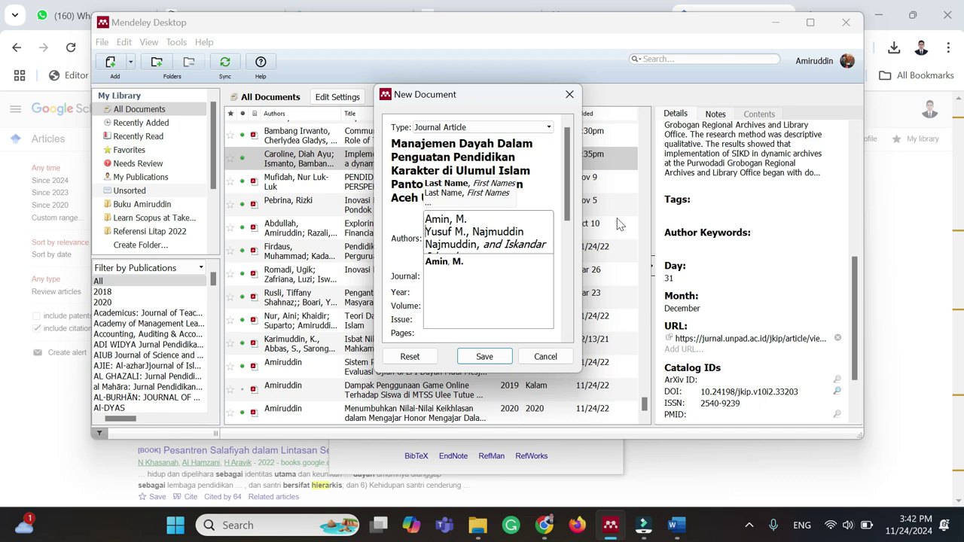
key(Right)
key(Right)
key(Right)
key(Right)
key(Right)
key(Right)
text(.)
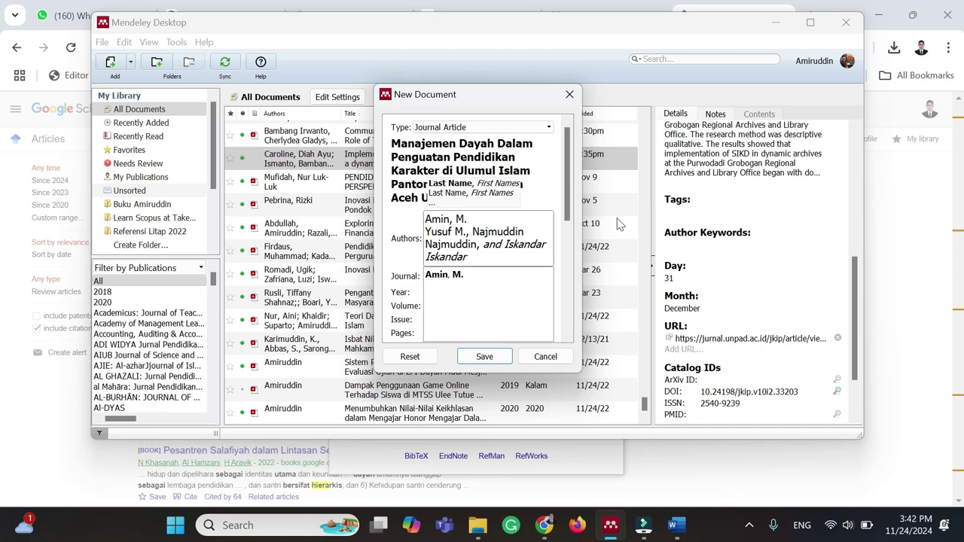
key(Left)
key(BackSpace)
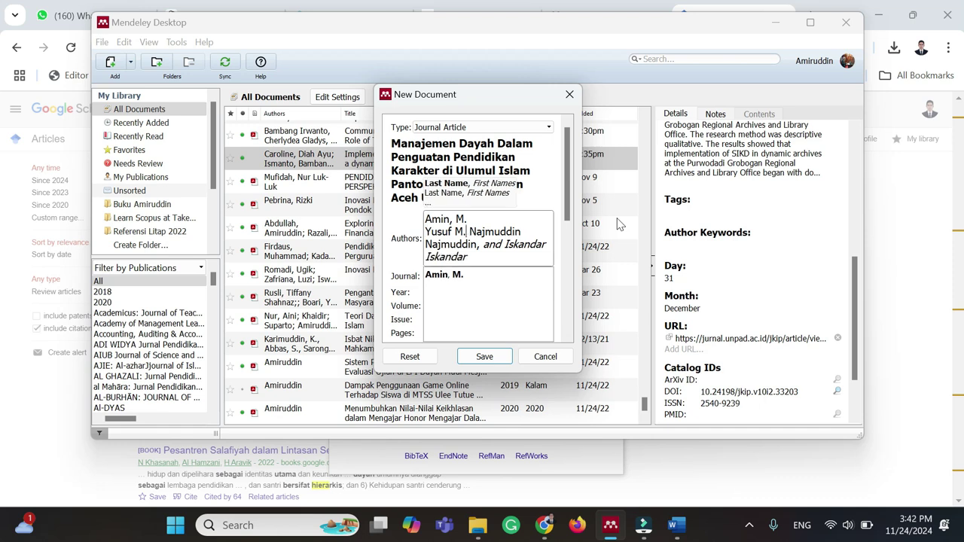
key(Return)
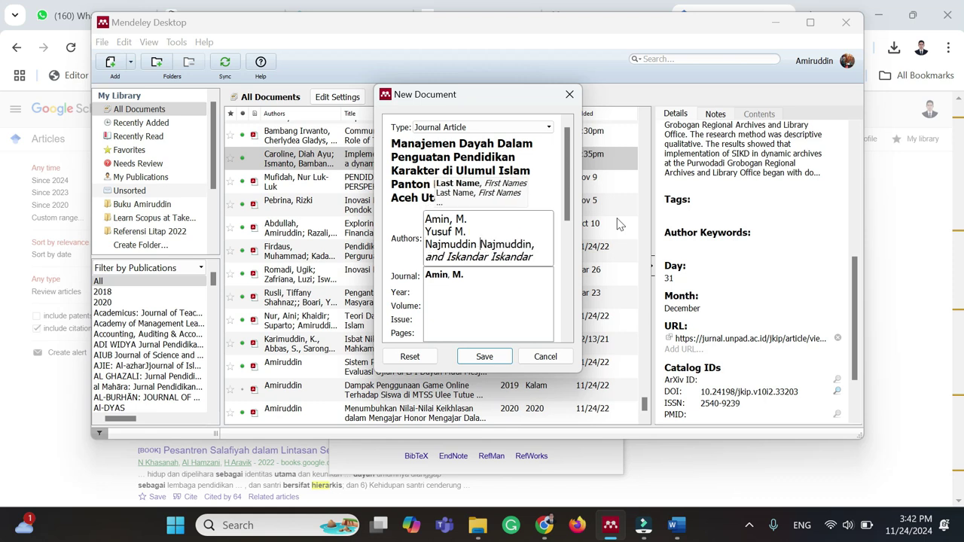
Delete the repeated names and the word "and" from the author list, and put the last author on a separate line
key(ctrl+shift+Right)
key(BackSpace)
key(BackSpace)
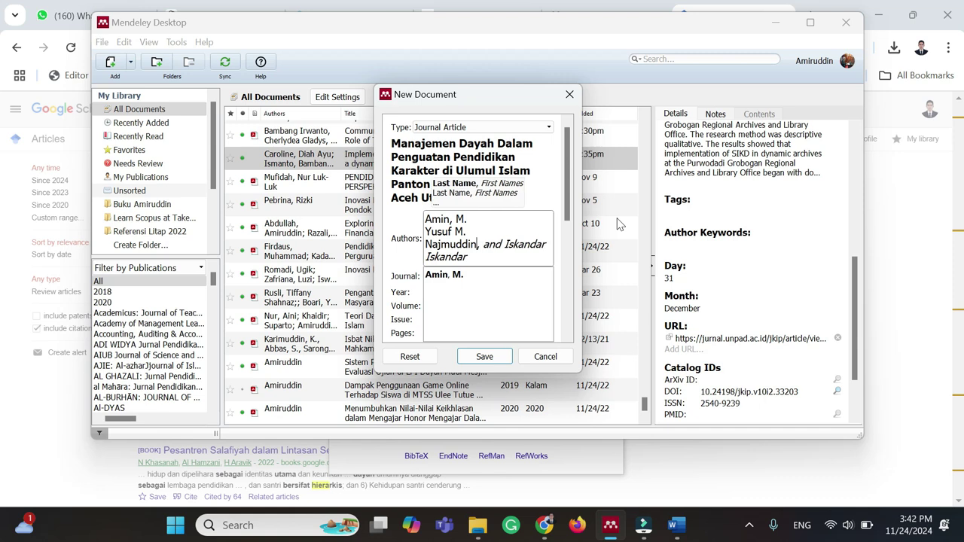
key(ctrl+shift+Right)
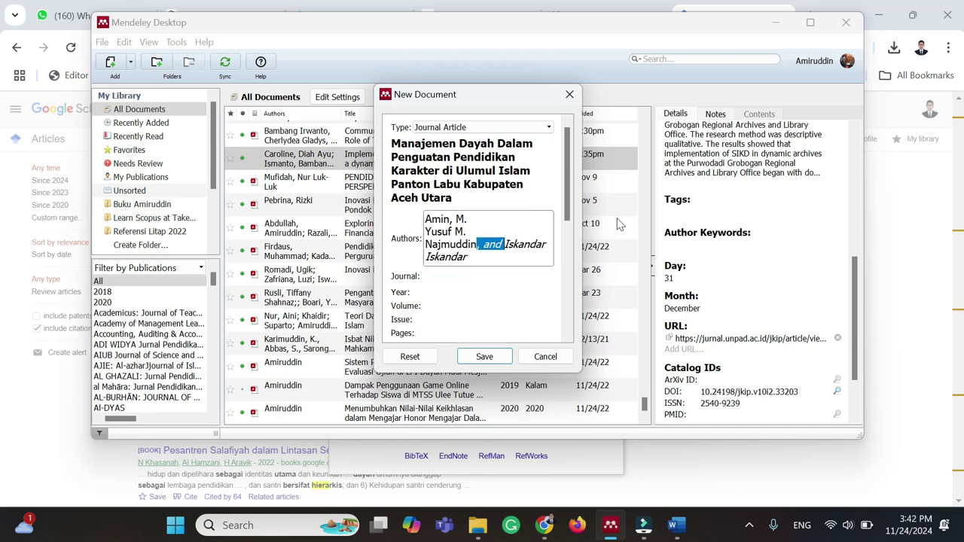
key(BackSpace)
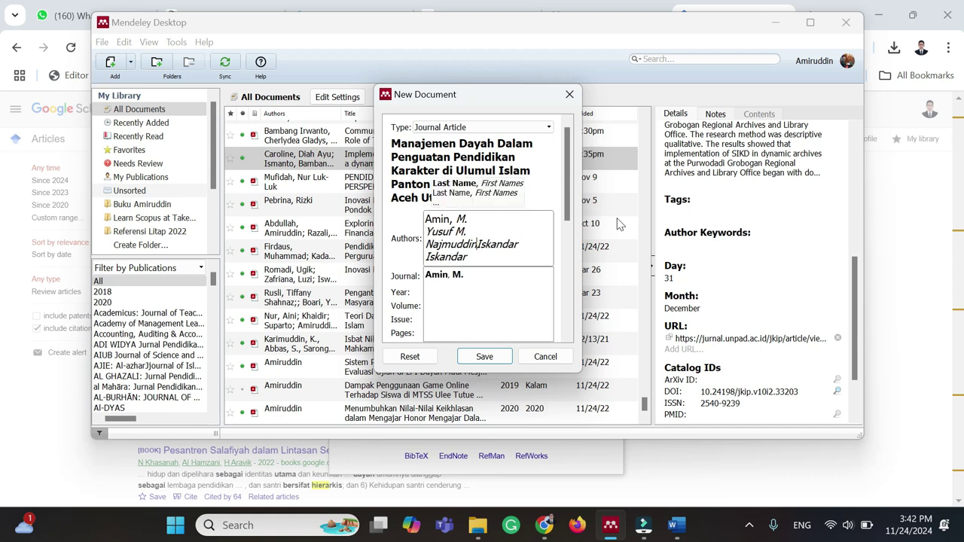
key(Return)
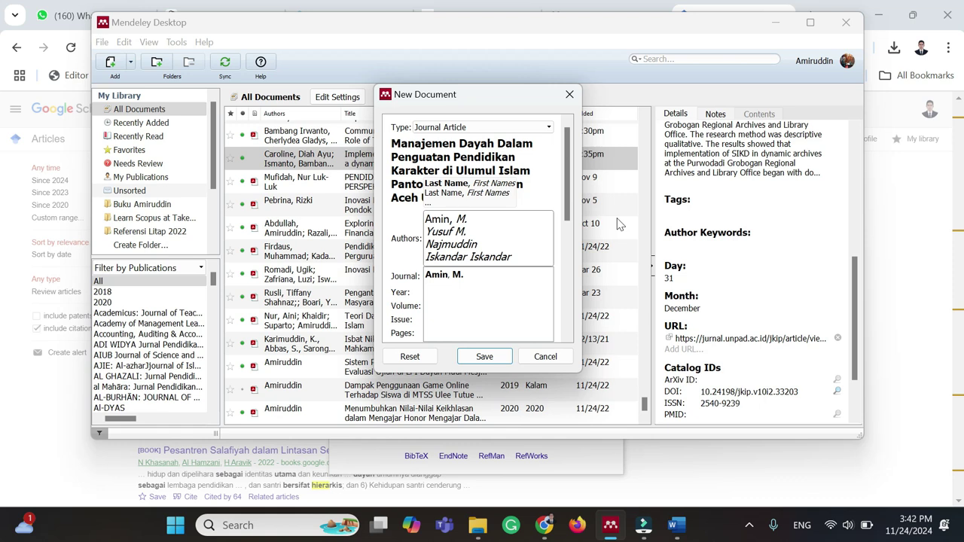
key(ctrl+Right)
key(ctrl+shift+Right)
key(BackSpace)
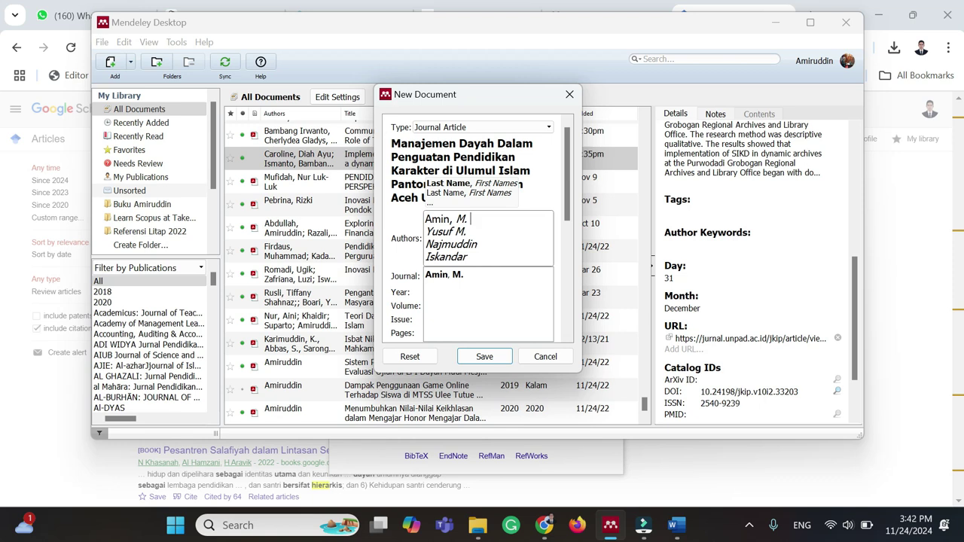
key(Tab)
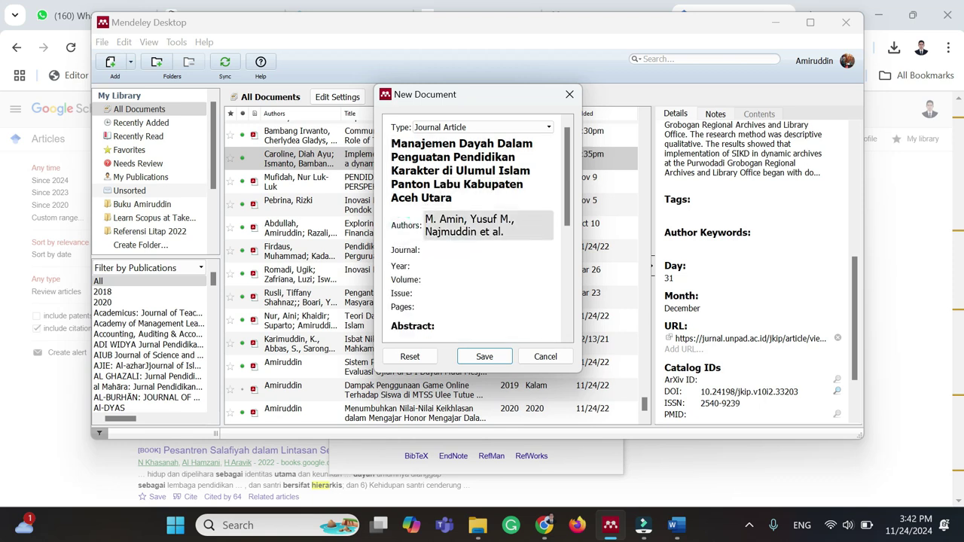
Copy the journal name from the MLA citation into the Mendeley entry and correct it to "Jurnal Review Pendidikan dan Pengajaran (JRPP)"
click(544, 525)
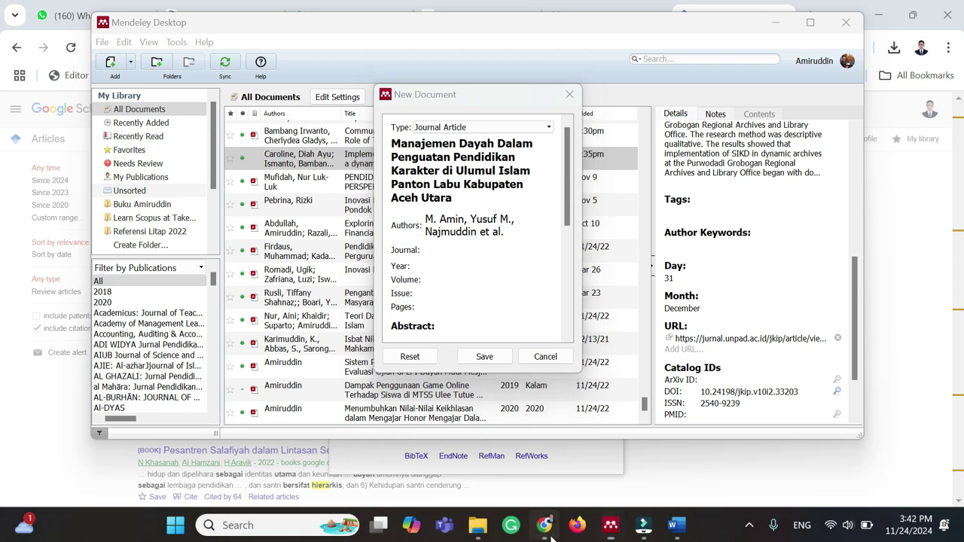
mouse_move(520, 196)
mouse_down()
mouse_move(451, 199)
mouse_move(518, 206)
mouse_up()
key(ctrl+c)
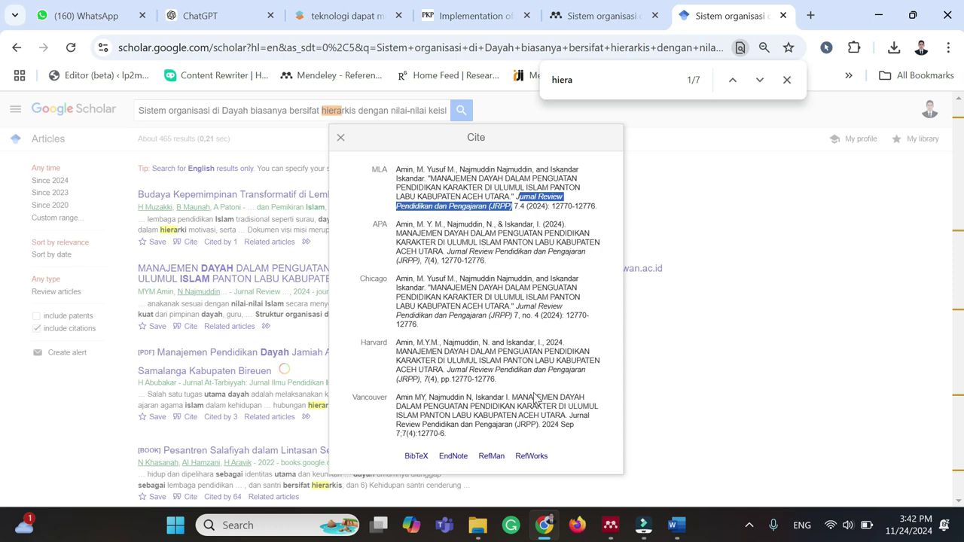
click(543, 524)
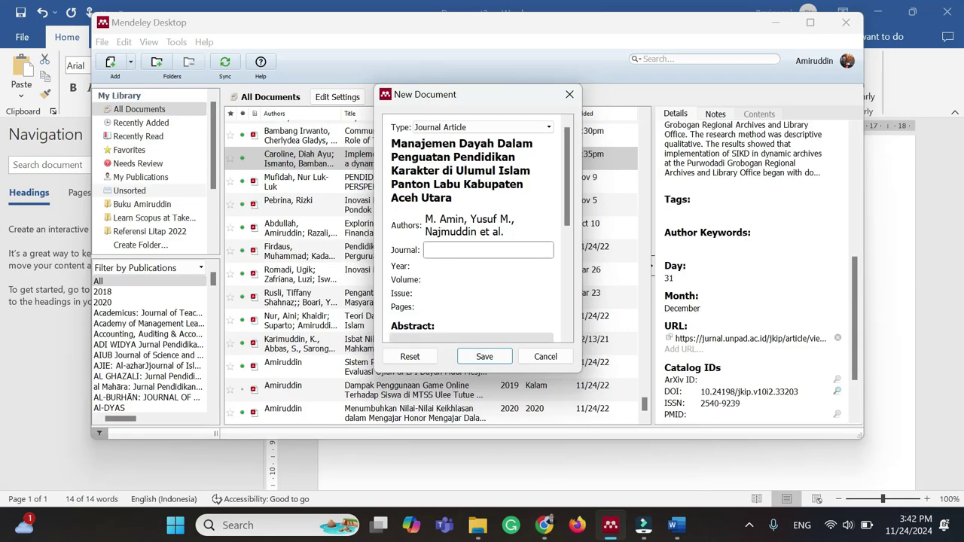
key(ctrl+v)
key(Tab)
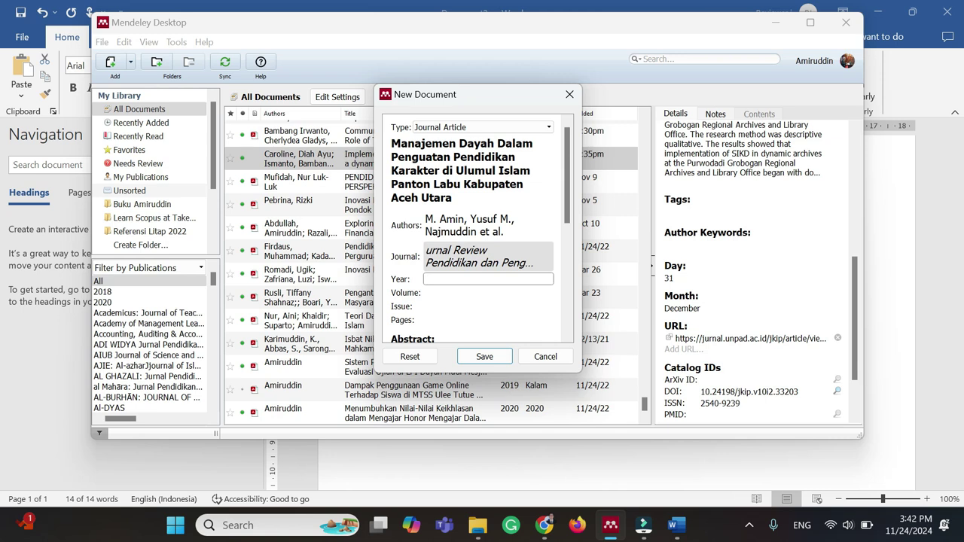
click(426, 254)
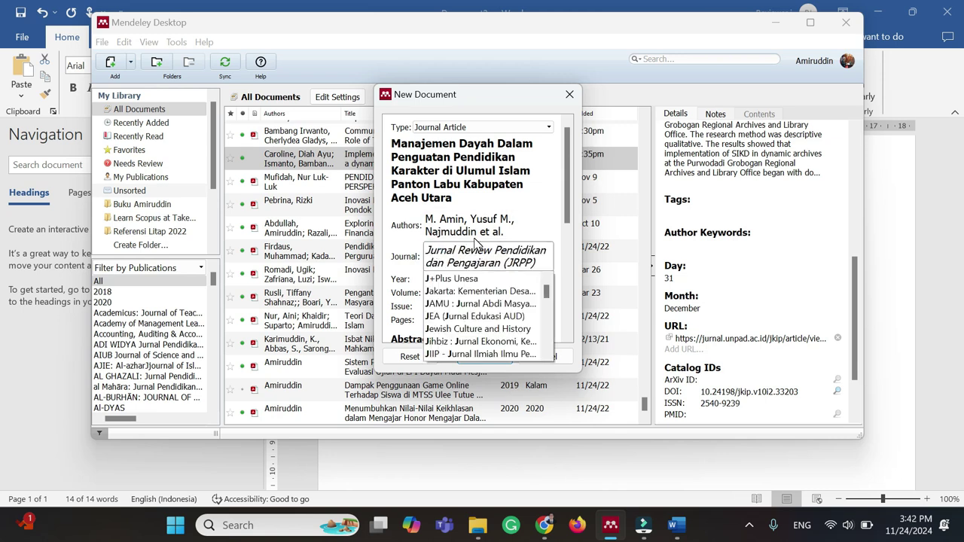
click(405, 270)
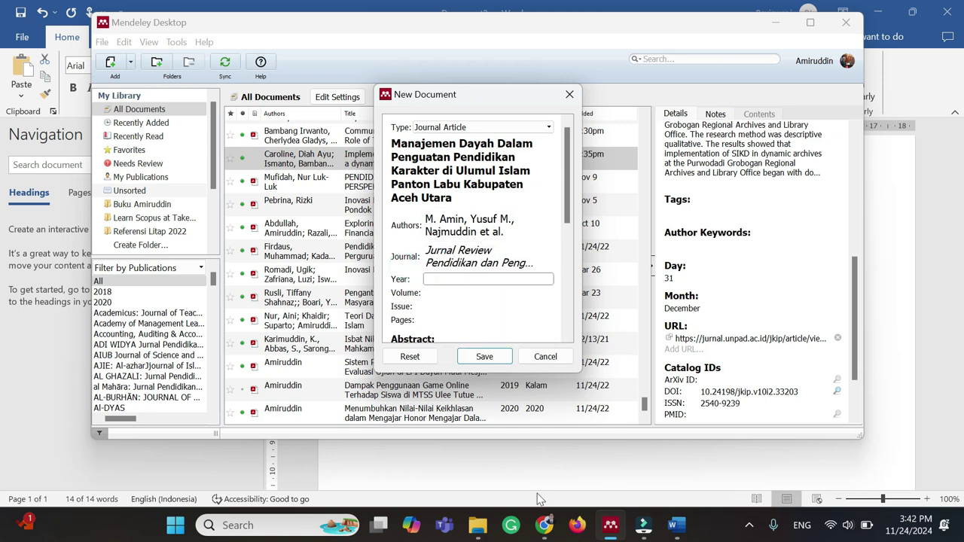
Copy the publication year 2024 from the MLA citation into the Mendeley entry's year
click(544, 525)
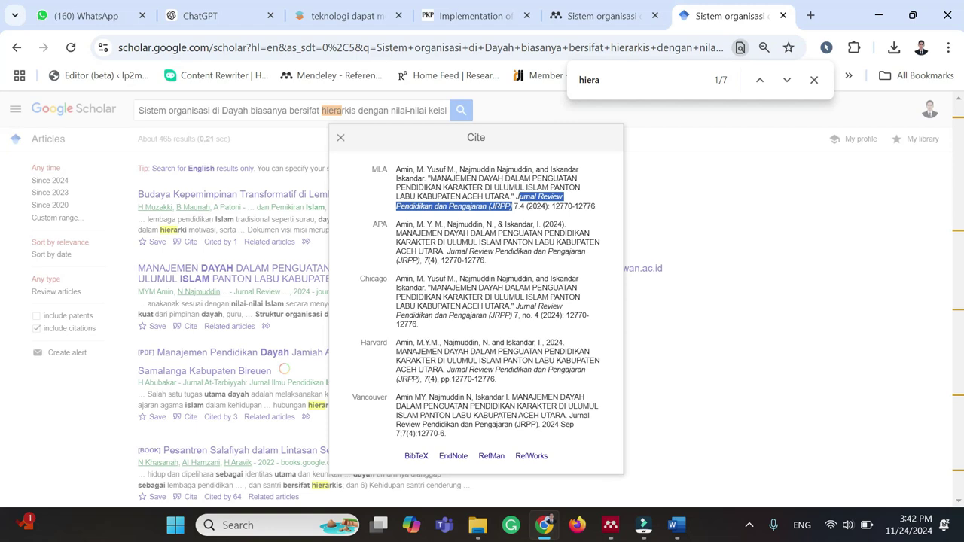
double_click(537, 205)
key(ctrl+c)
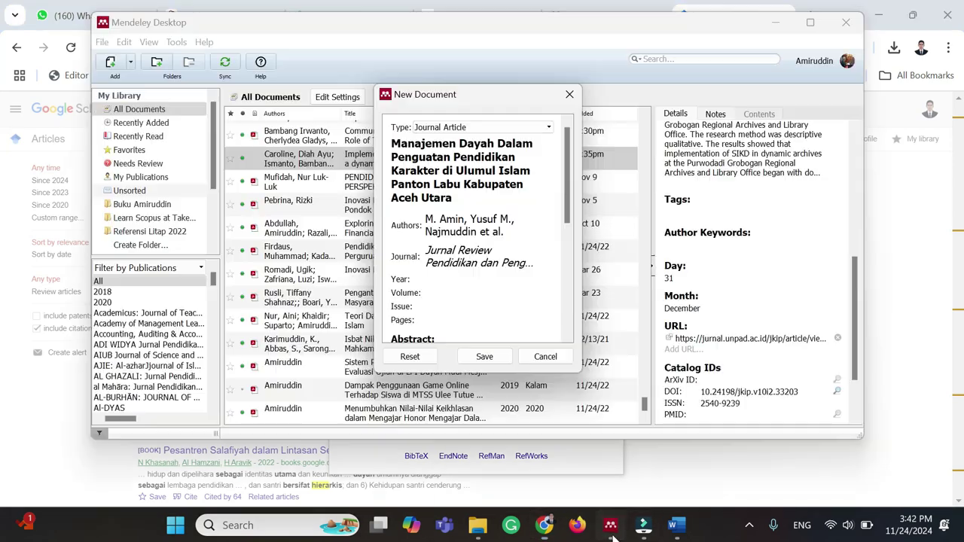
click(610, 525)
key(ctrl+v)
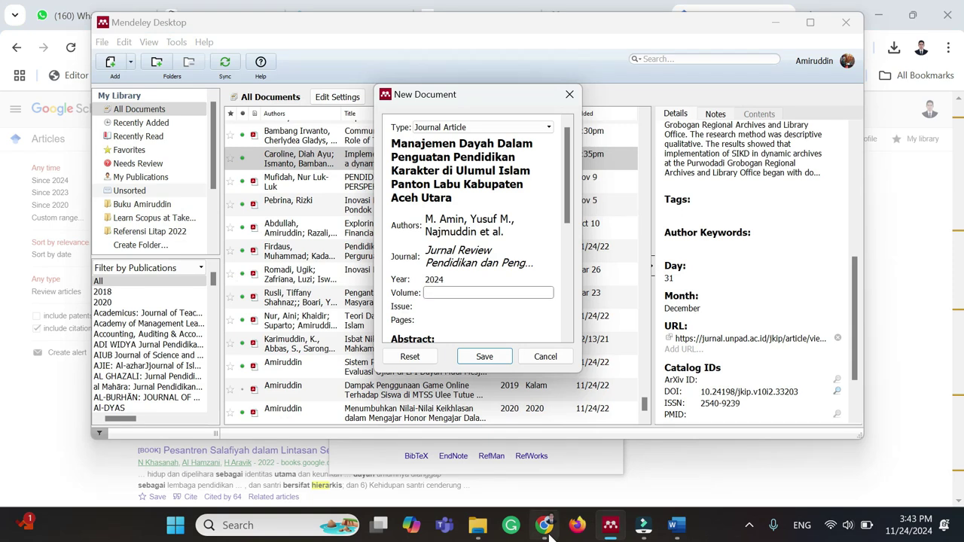
Check the volume and issue in the Google Scholar citation and set the Mendeley entry to volume 7, issue 4
click(544, 525)
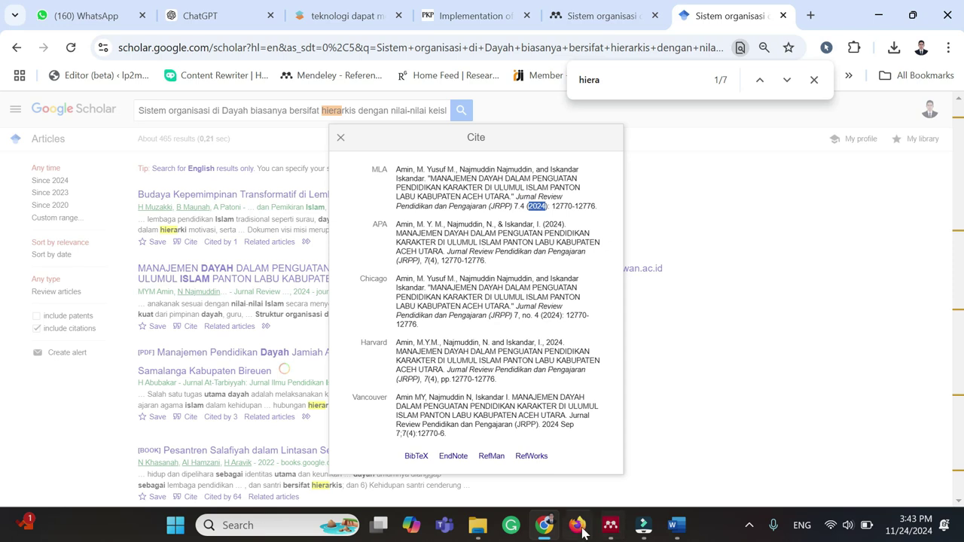
click(610, 524)
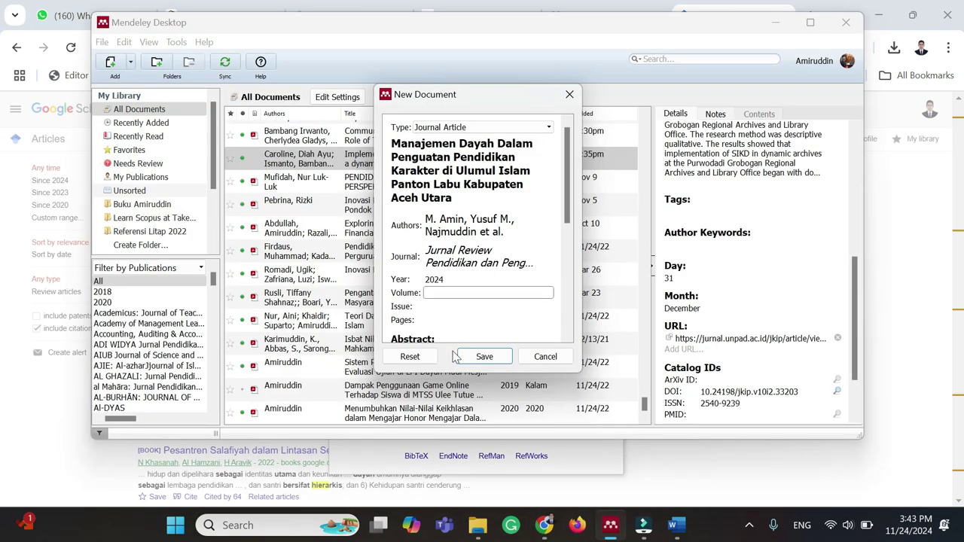
text(7)
key(Tab)
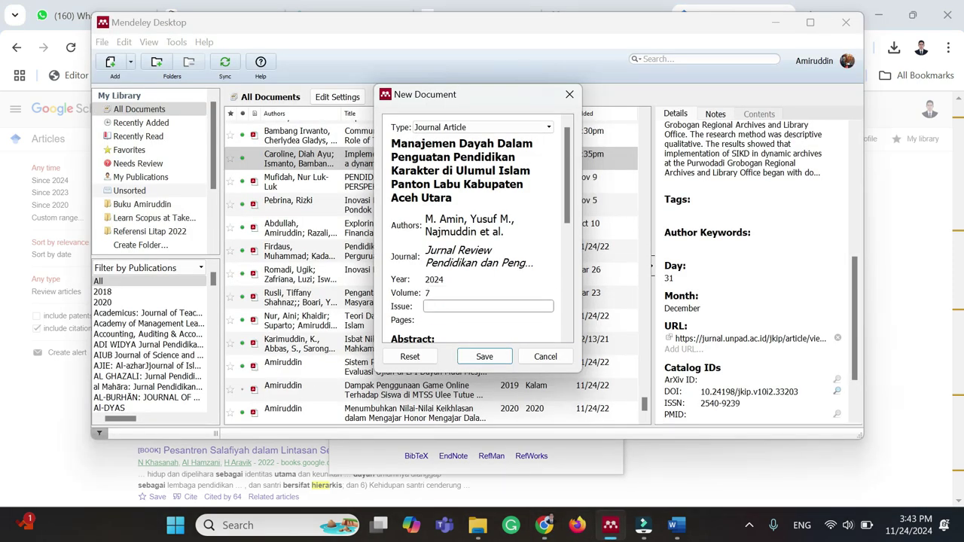
click(441, 320)
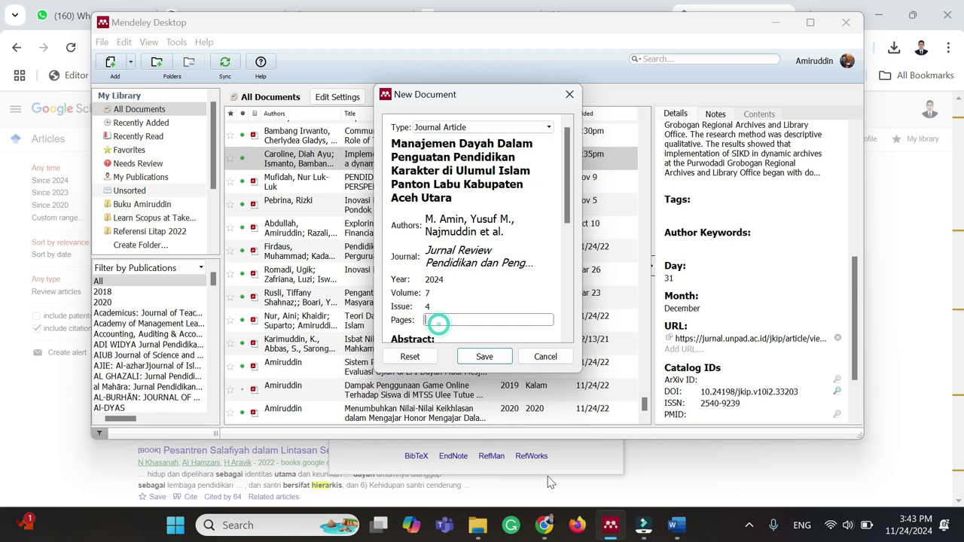
click(550, 527)
drag(552, 206, 595, 206)
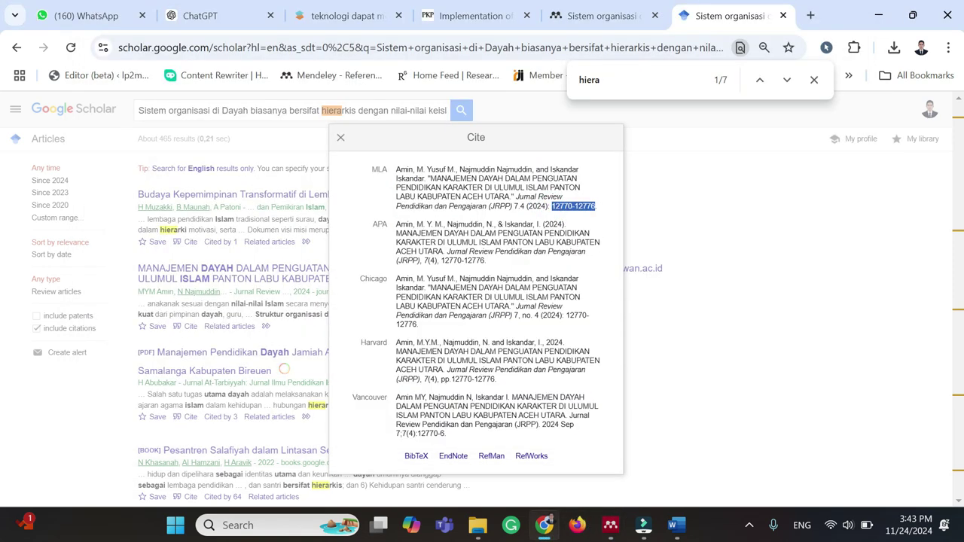
click(610, 525)
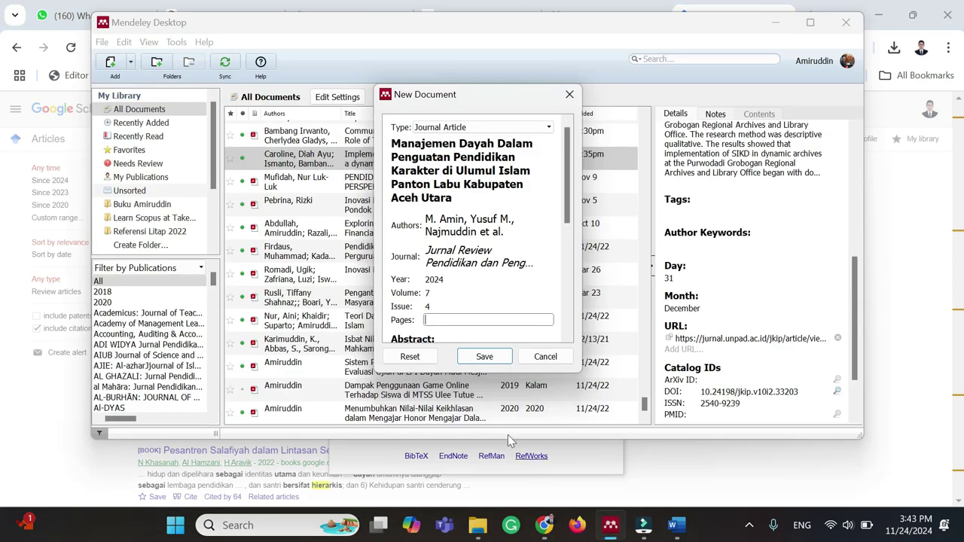
key(ctrl+v)
Start on the Mendeley entry's DOI and open the "Manajemen Dayah dalam Penguatan Pendidikan Karakter" article's journal page from the Google Scholar results
scroll(482, 246, down, 2)
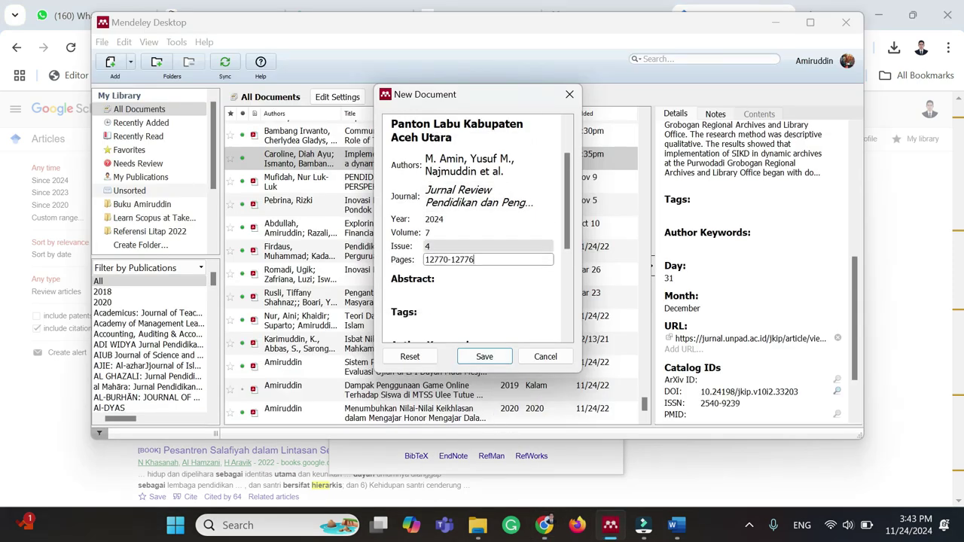
scroll(478, 226, down, 4)
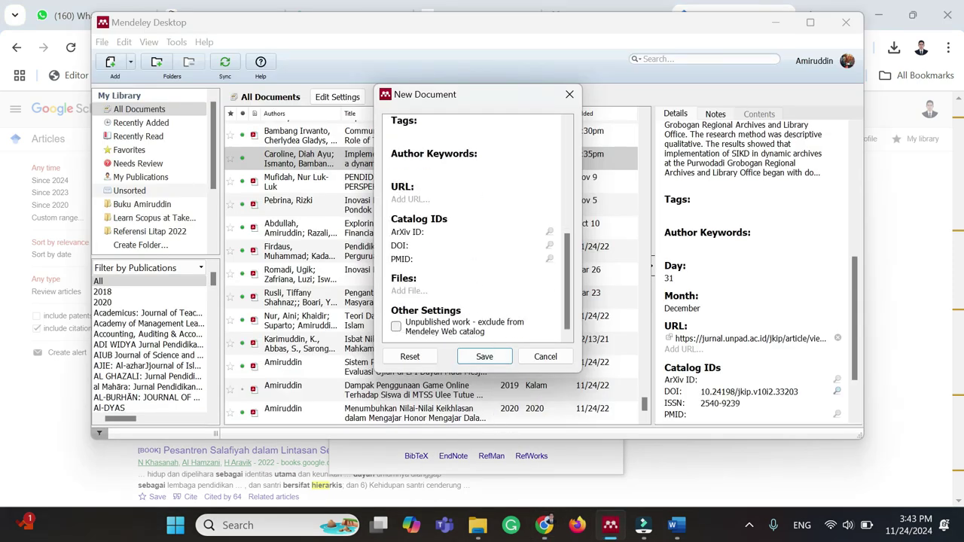
scroll(463, 282, up, 4)
scroll(463, 283, down, 4)
click(433, 246)
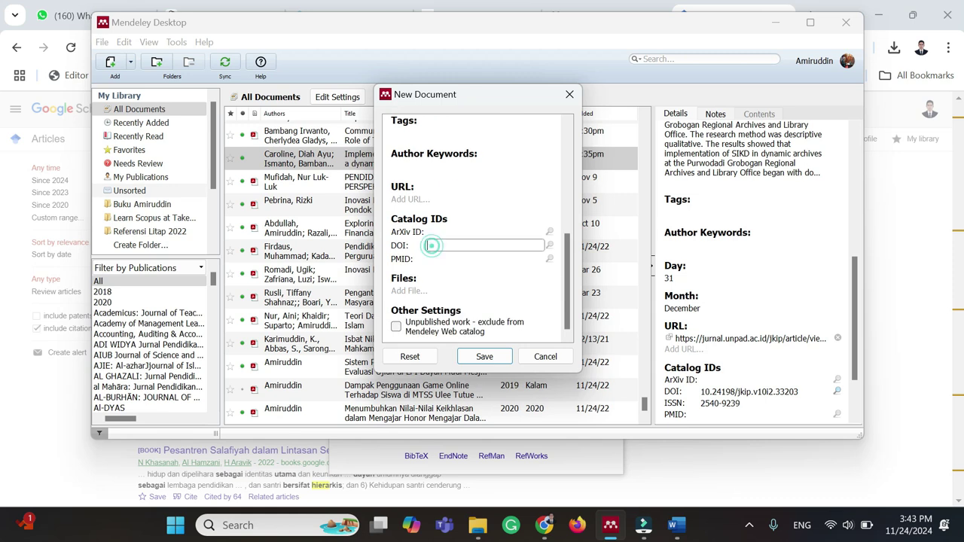
click(549, 535)
click(340, 137)
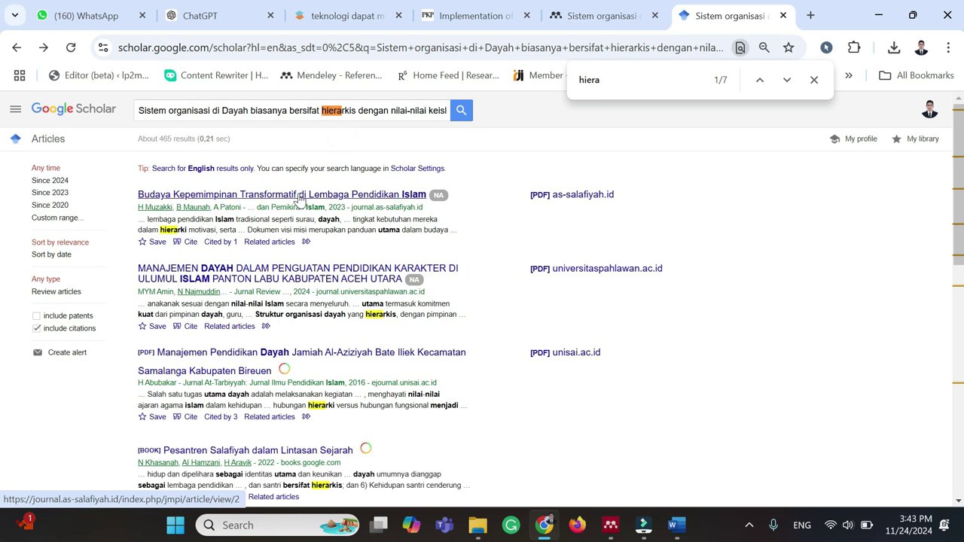
click(322, 278)
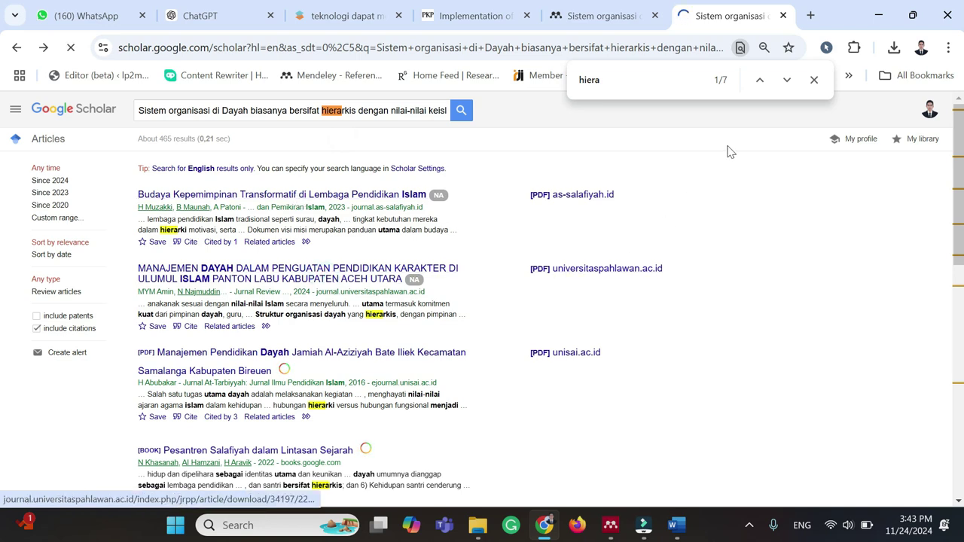
click(814, 80)
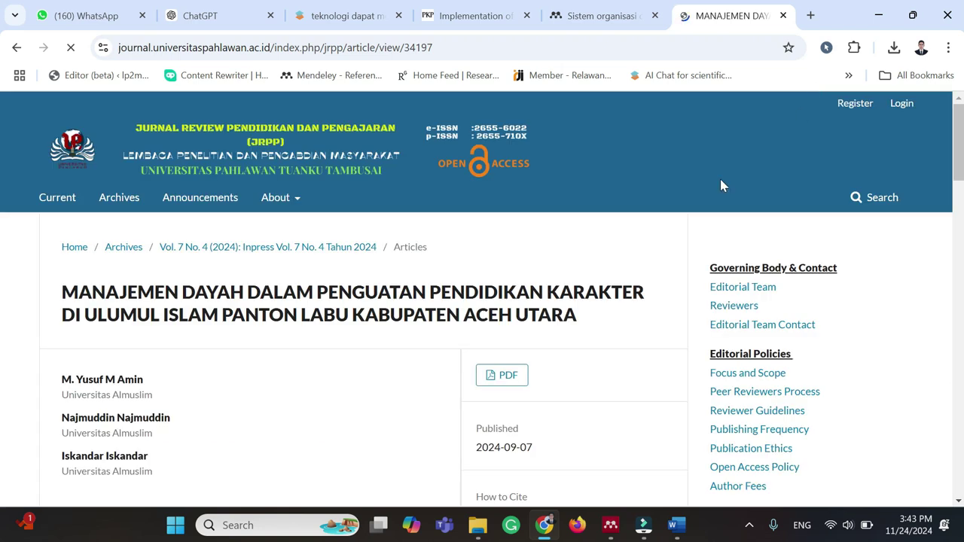
scroll(219, 341, down, 4)
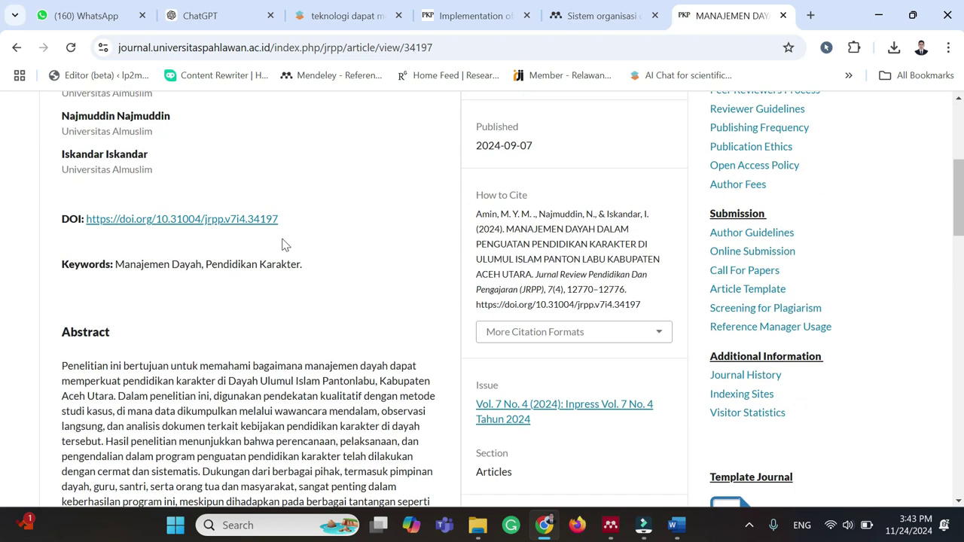
drag(289, 219, 87, 235)
key(ctrl+c)
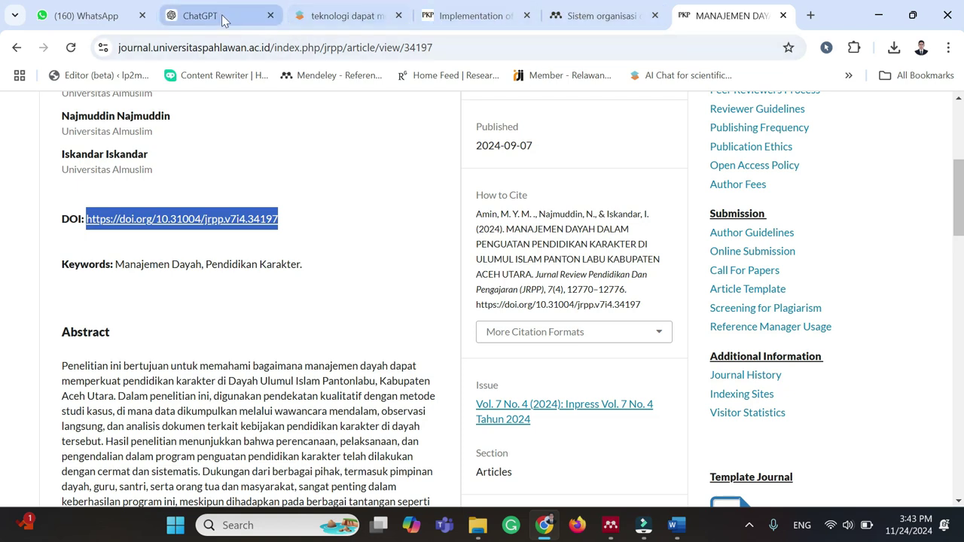
click(609, 525)
key(ctrl+v)
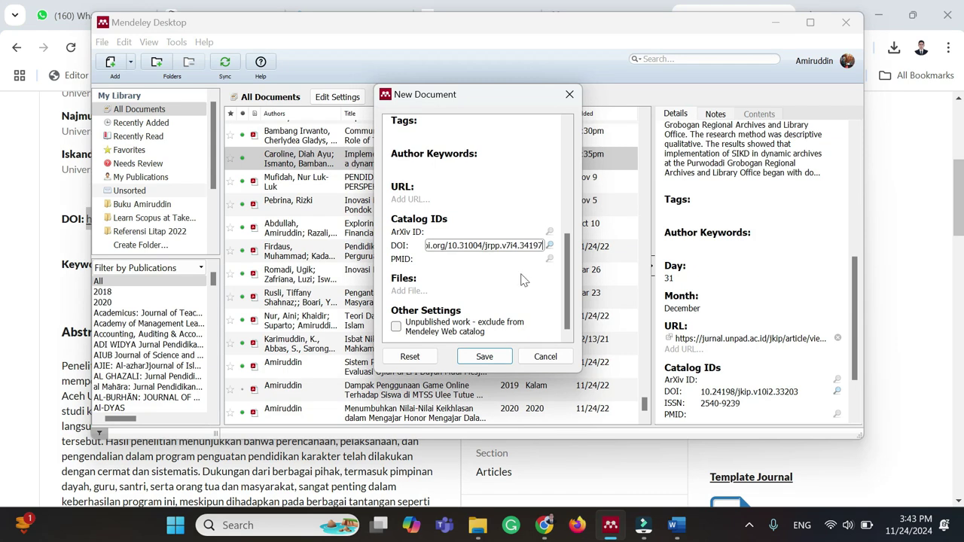
Review the completed details of the new Mendeley journal article entry and save it to the library
scroll(485, 335, up, 2)
scroll(503, 247, up, 3)
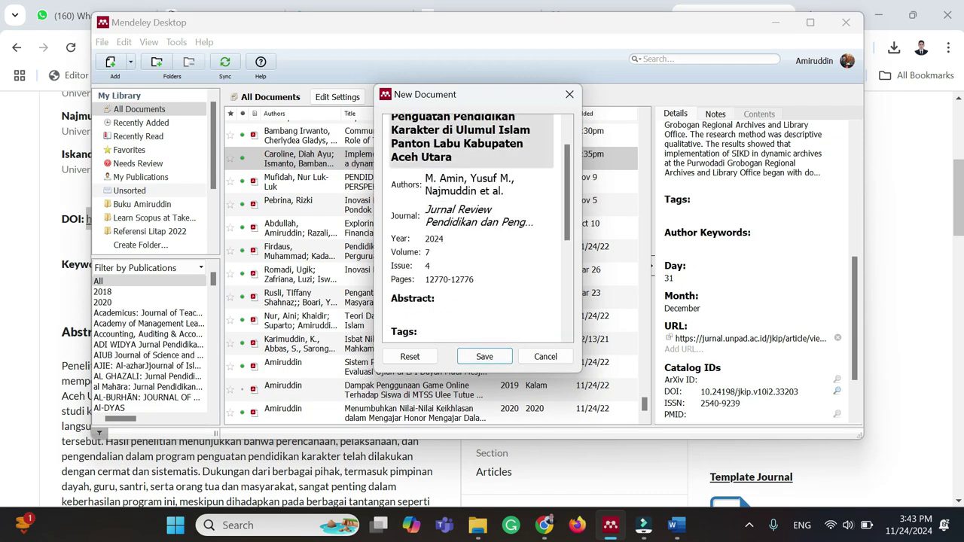
scroll(503, 250, up, 1)
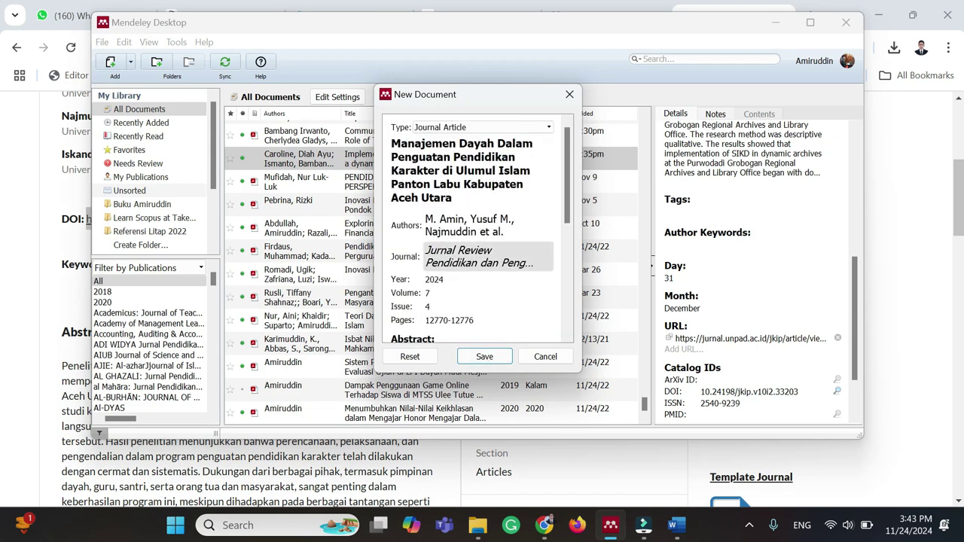
click(484, 356)
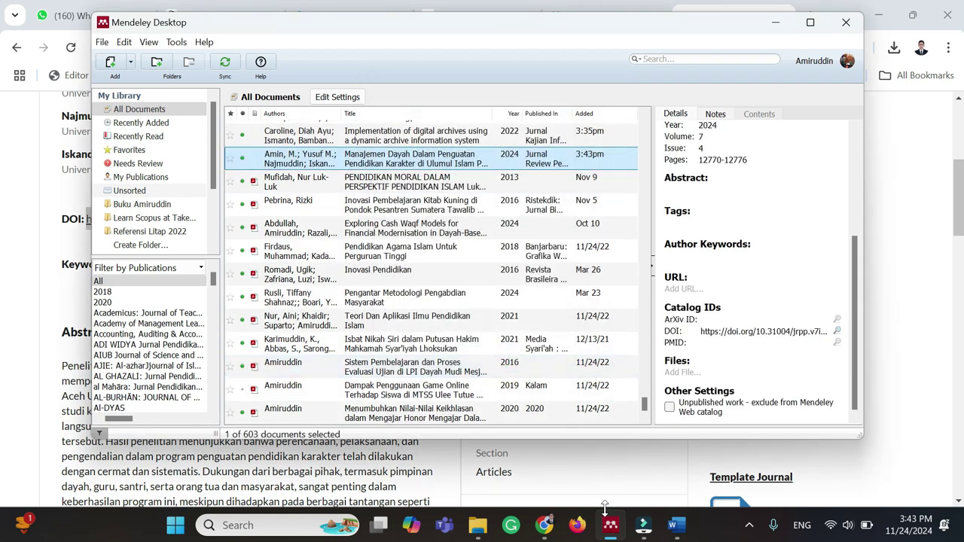
Switch to Word and insert the Mendeley citation of the new 2024 Manajemen Dayah article after "sebagai pedoman utama"
mouse_move(676, 525)
click(623, 455)
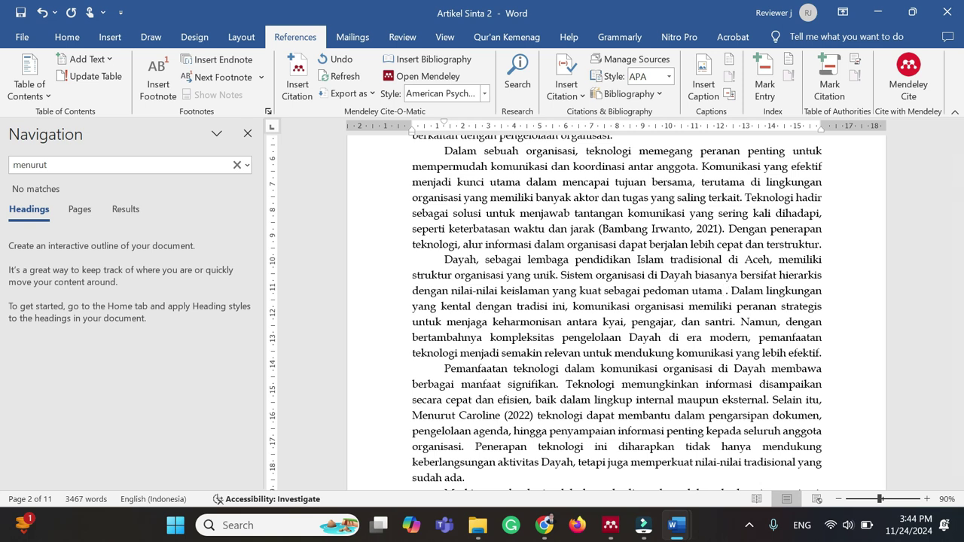
click(299, 83)
click(794, 332)
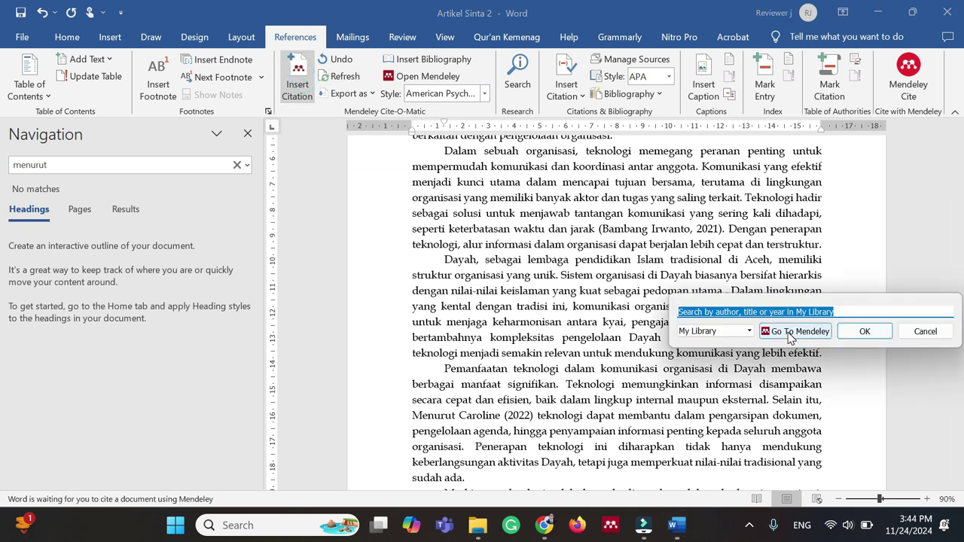
click(262, 65)
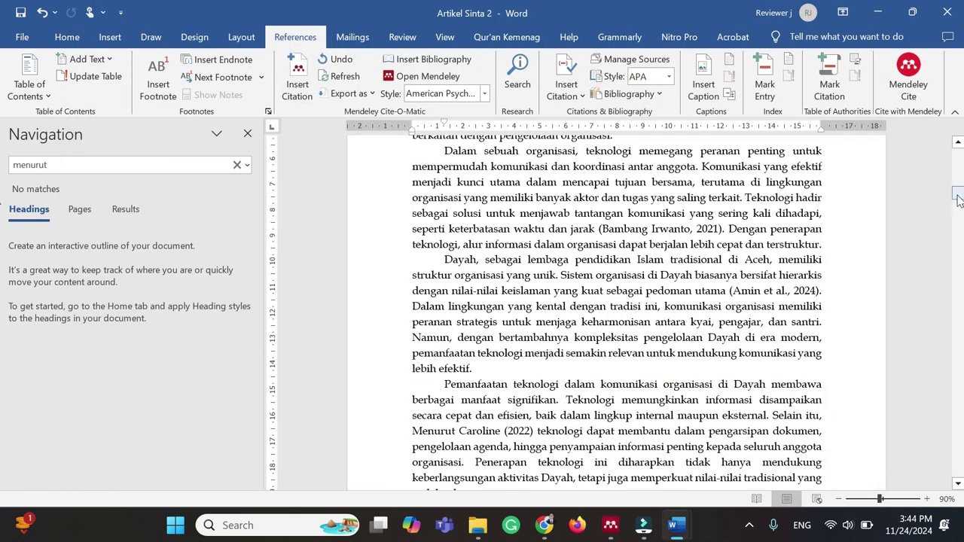
Check the Manajemen Dayah article's reference in the DAFTAR PUSTAKA at the end of the document
drag(958, 198, 938, 460)
click(415, 260)
key(ctrl+shift+End)
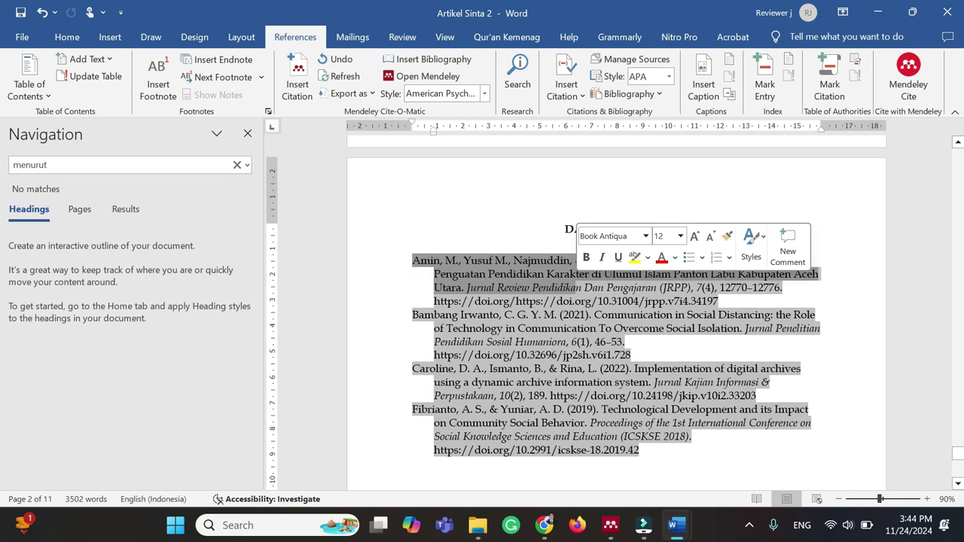
Return to the article's first page and examine the keywords Komunikasi Organisasi, Dayah and Tradisi beneath the ABSTRAK
drag(957, 452, 957, 154)
scroll(615, 316, down, 10)
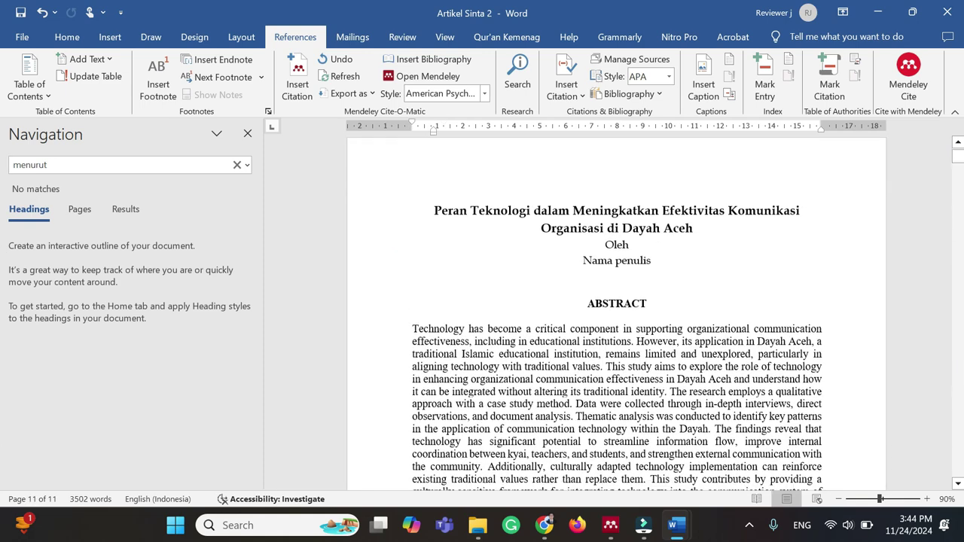
scroll(616, 301, up, 2)
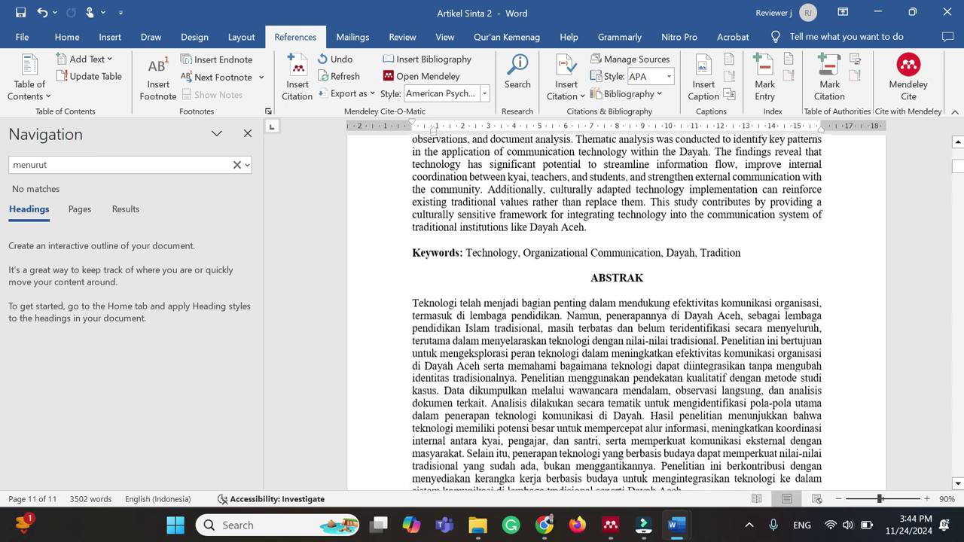
scroll(616, 301, down, 2)
scroll(616, 312, down, 1)
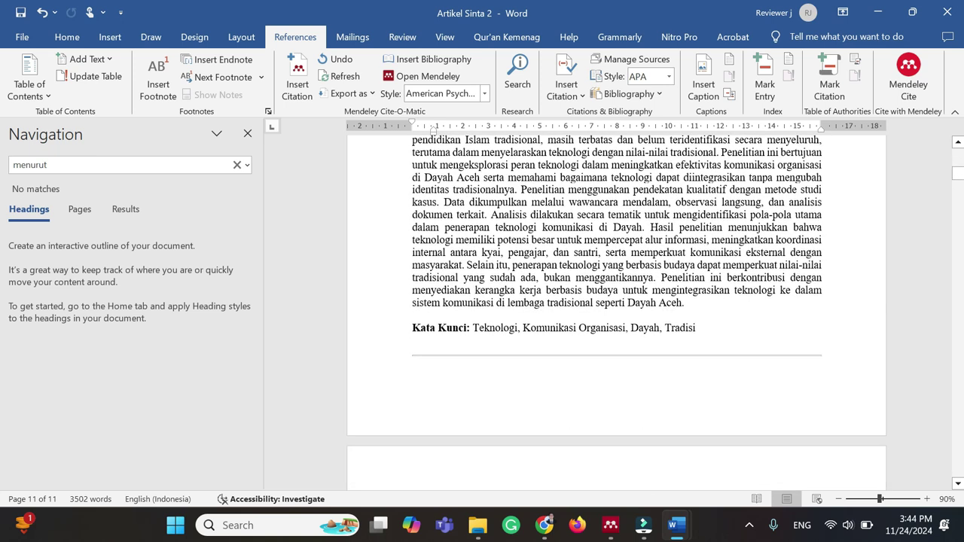
click(567, 330)
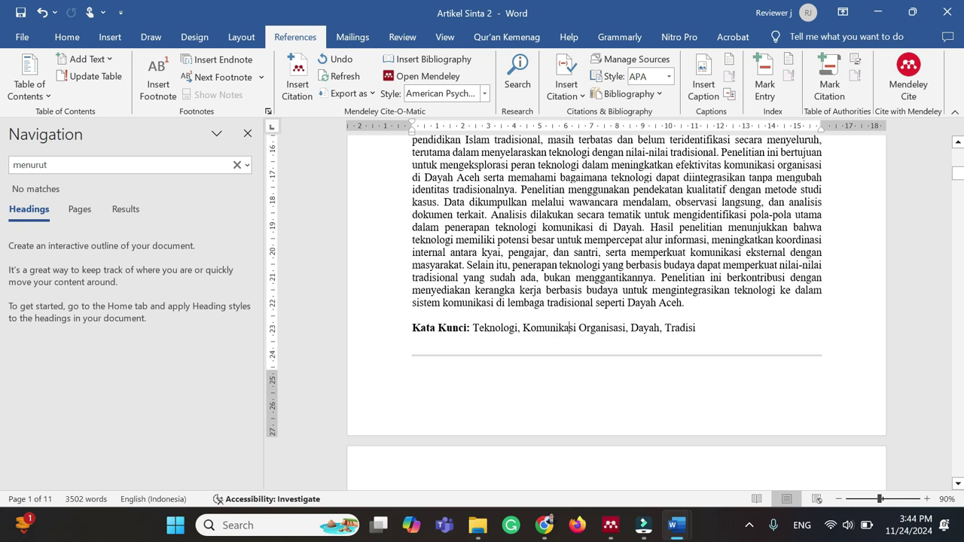
drag(522, 329, 625, 329)
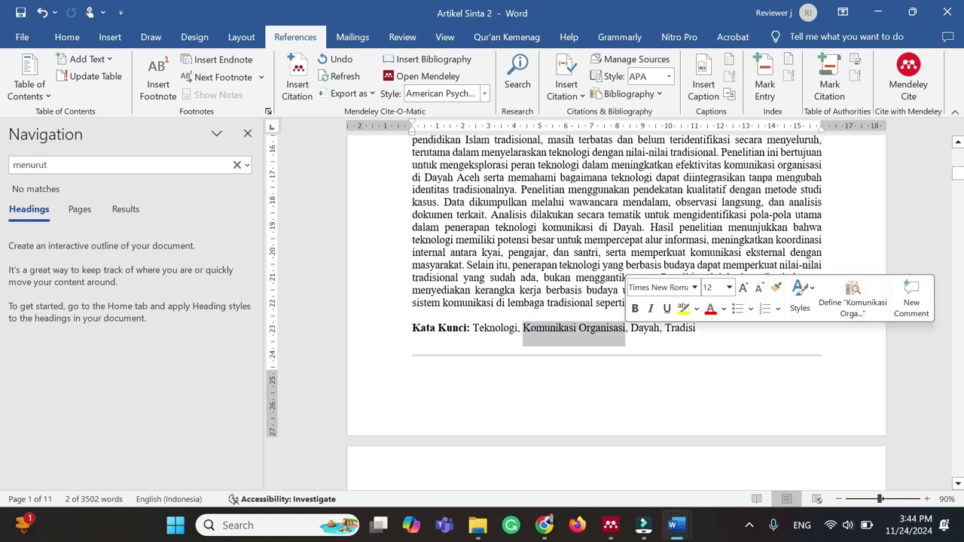
double_click(641, 327)
click(680, 328)
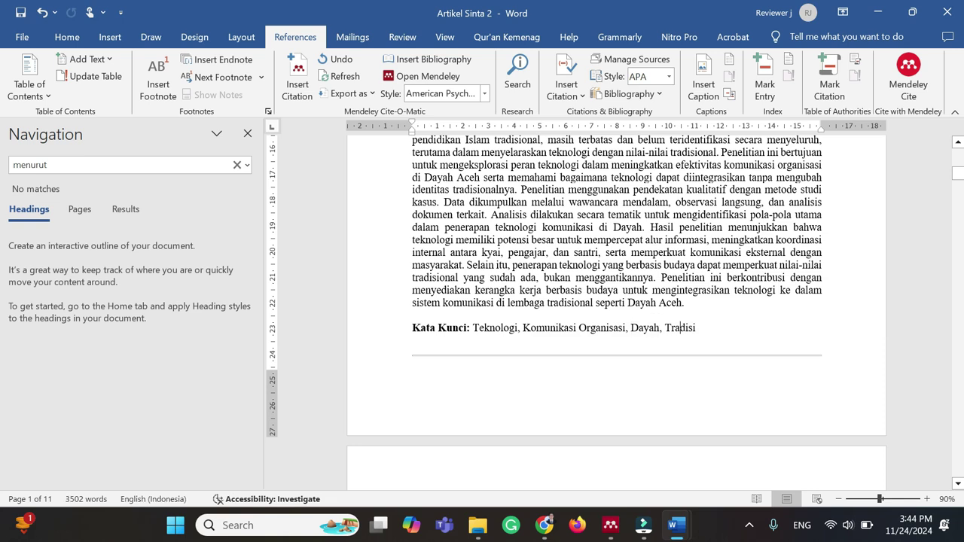
double_click(648, 327)
click(590, 327)
drag(523, 329, 620, 335)
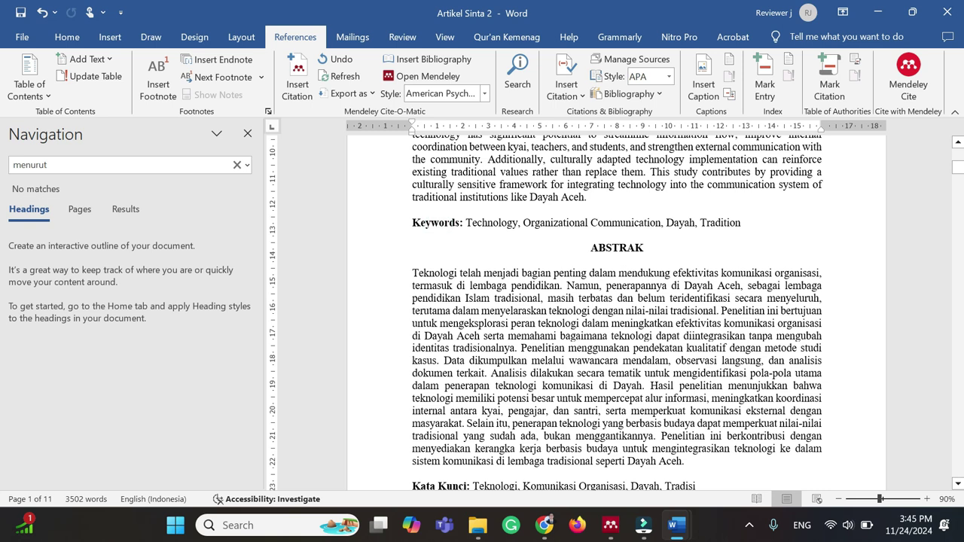
Examine the Kata Kunci line from Teknologi to Tradisi for terms to use as literature search keywords
scroll(616, 301, down, 3)
scroll(616, 301, down, 1)
drag(412, 329, 466, 328)
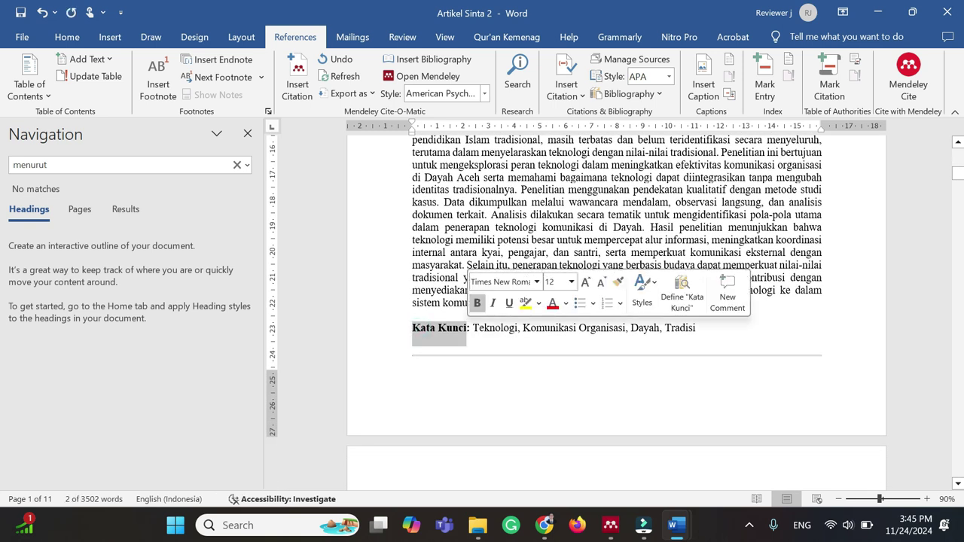
click(576, 331)
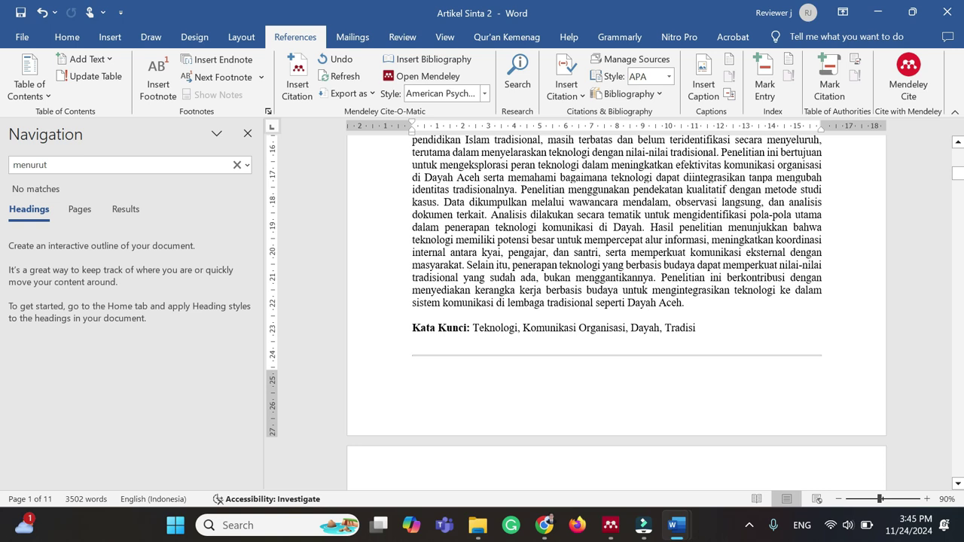
double_click(495, 332)
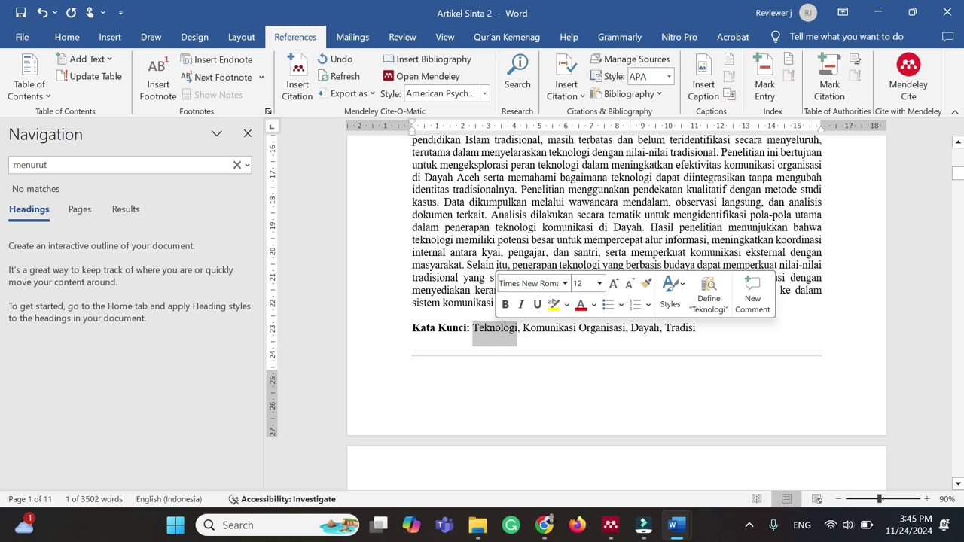
drag(524, 330, 694, 332)
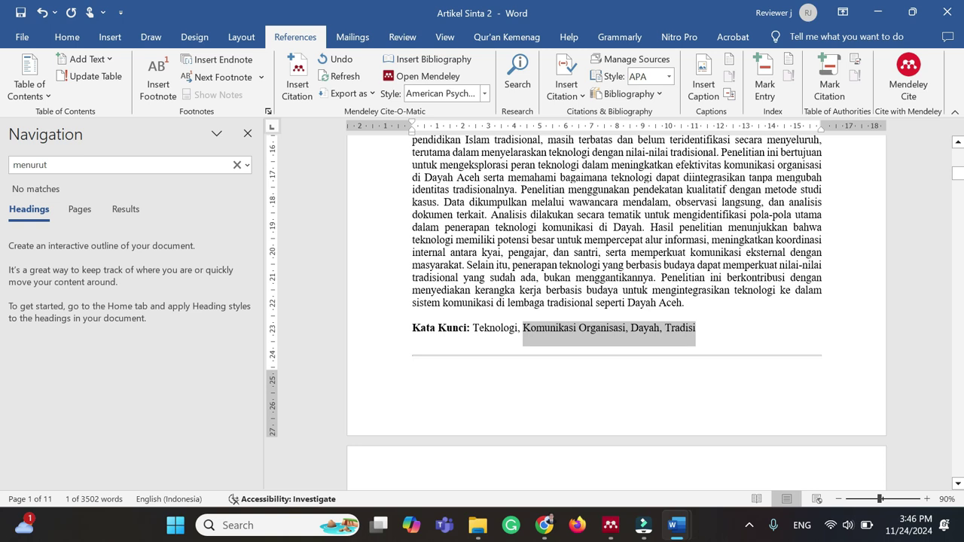
click(559, 329)
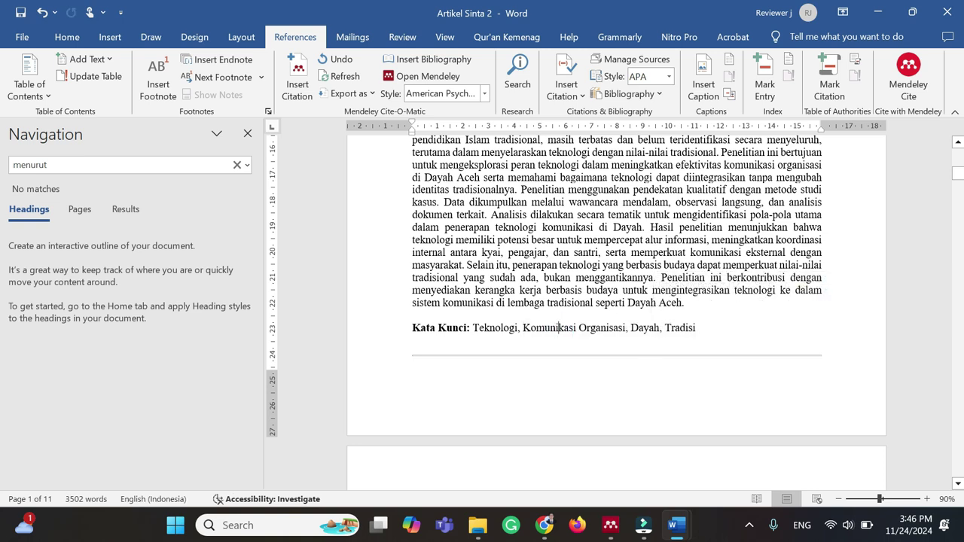
Copy the keyword Teknologi from the Kata Kunci line and search for it on mendeley.com in a new Chrome tab
double_click(497, 329)
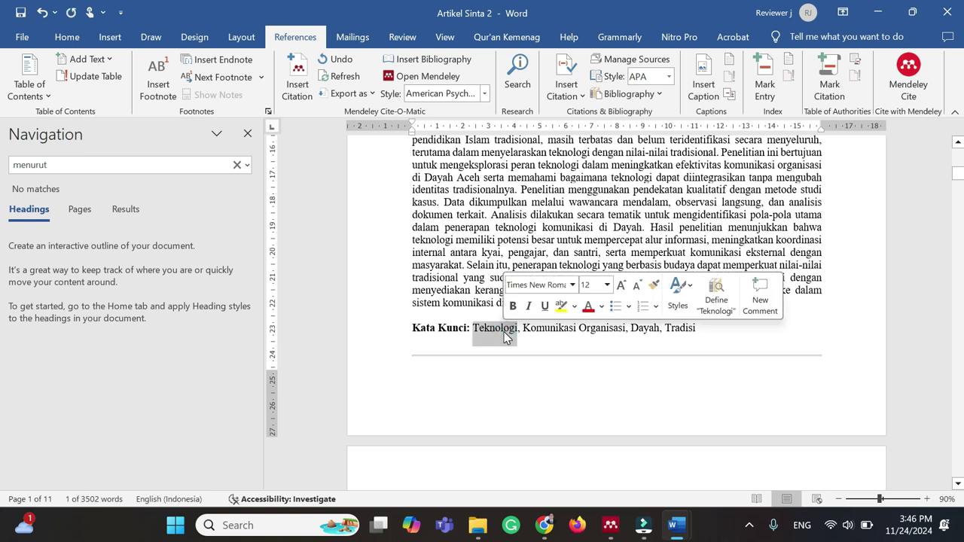
click(544, 524)
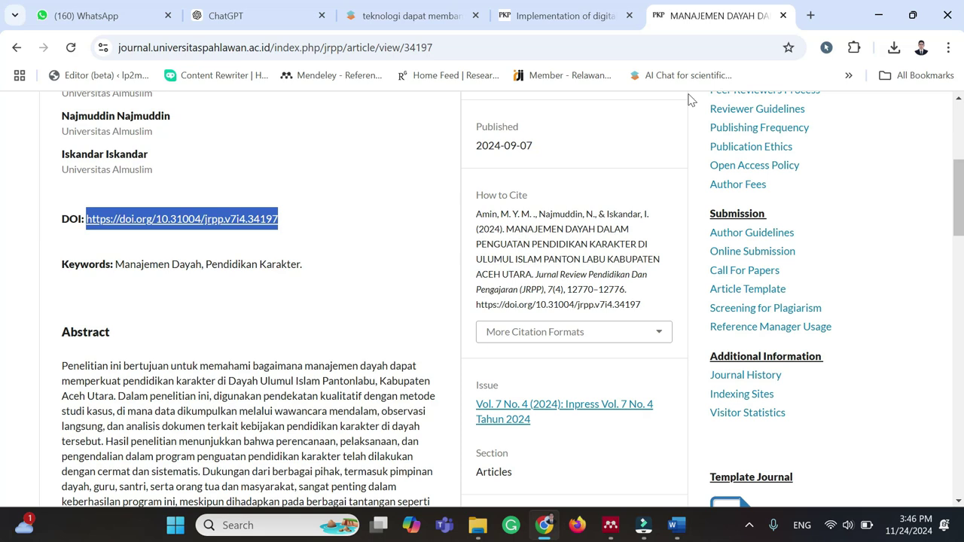
click(810, 15)
text(mend)
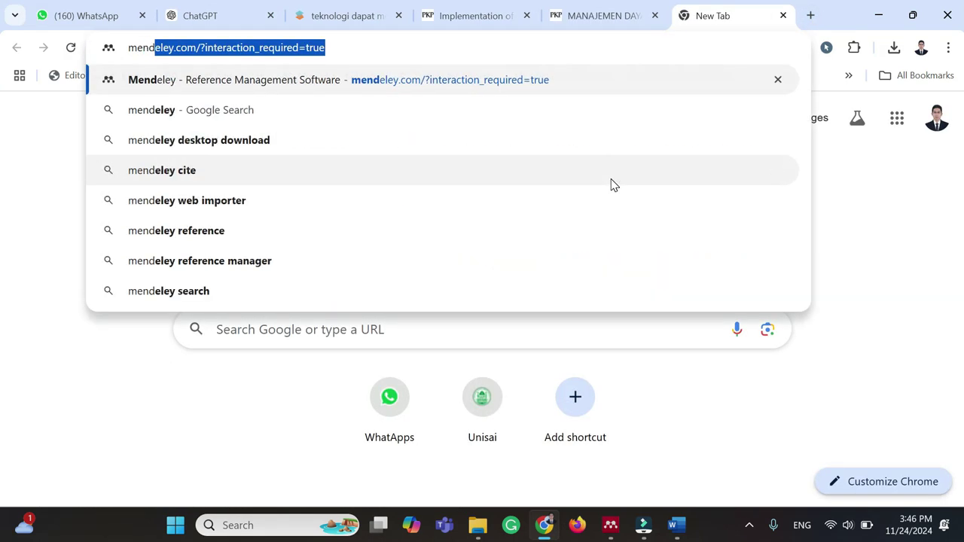
key(Return)
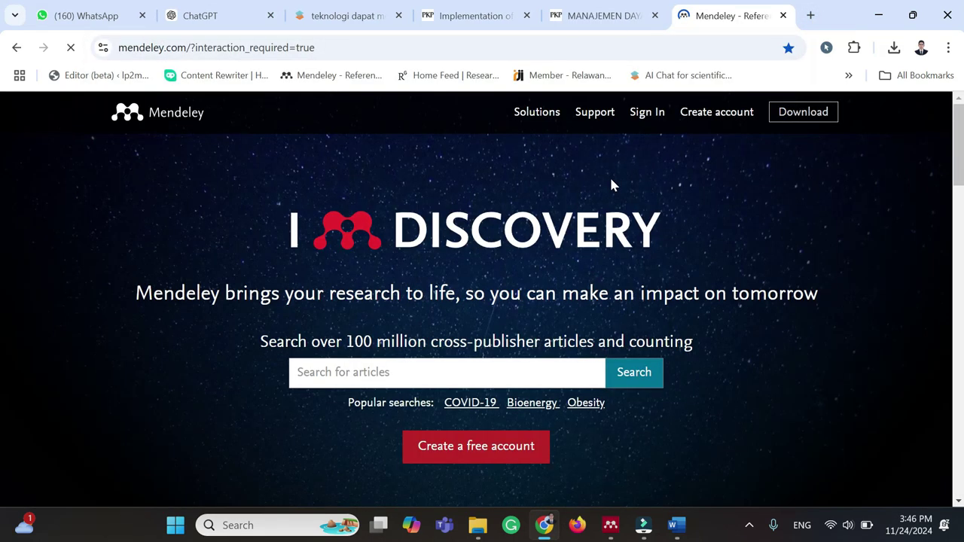
click(653, 119)
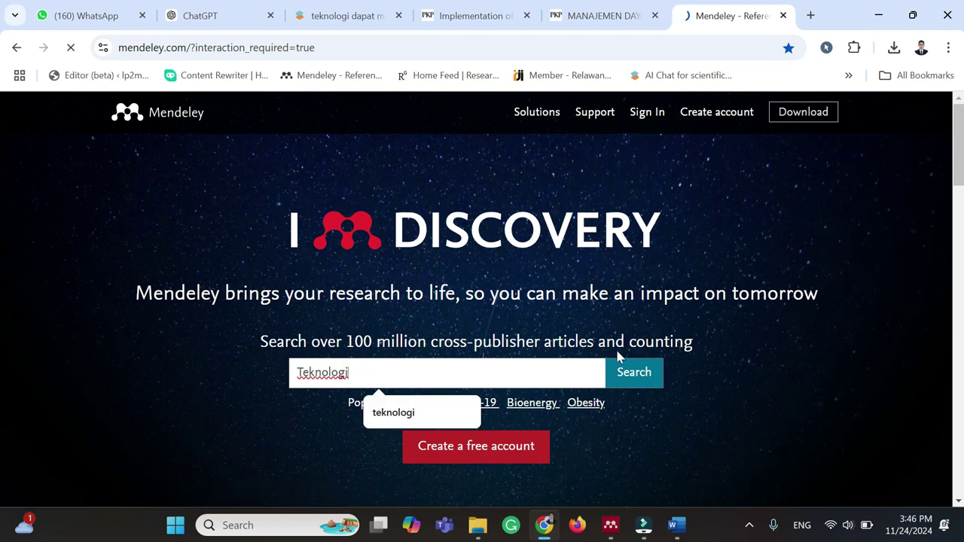
key(Return)
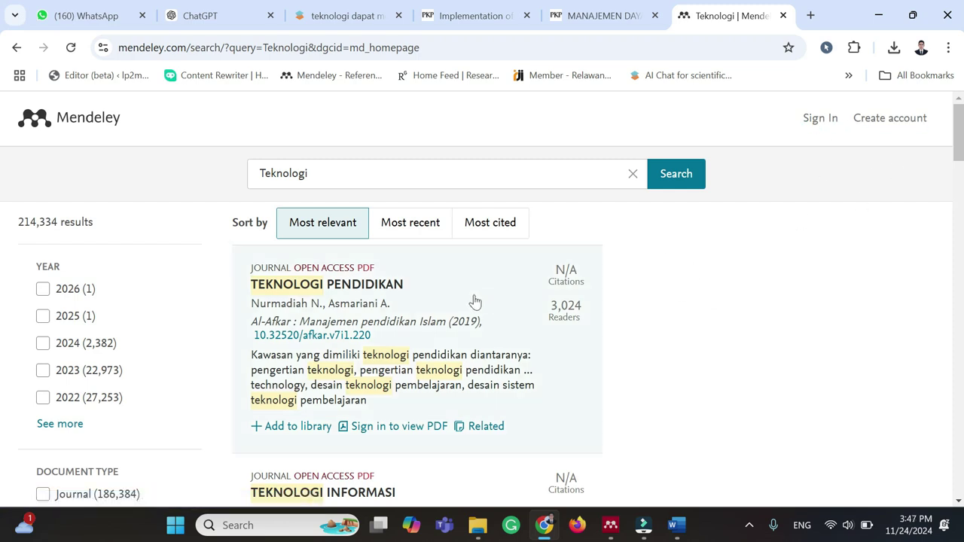
Examine the first page of Mendeley search results for Teknologi down to the page navigation
click(340, 176)
scroll(419, 305, down, 10)
scroll(423, 306, down, 15)
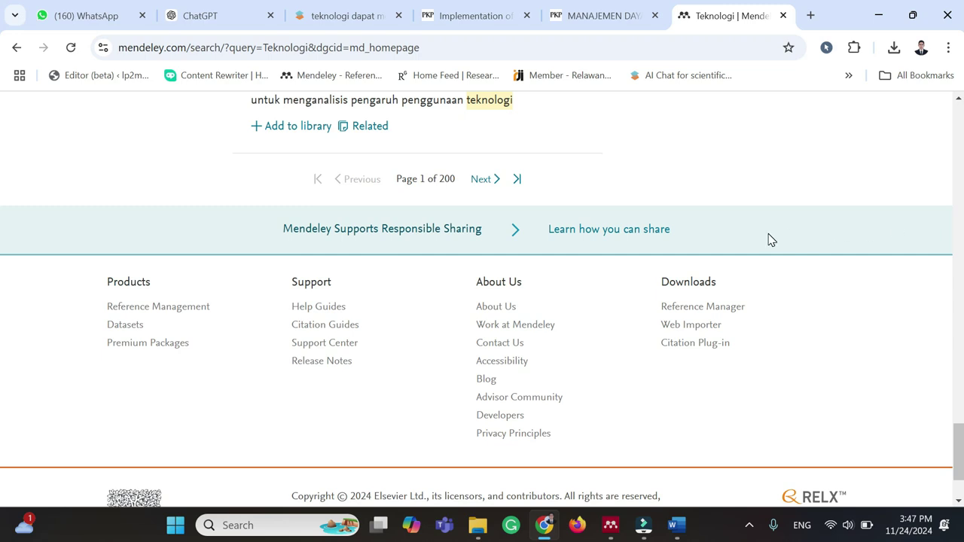
scroll(547, 224, up, 1)
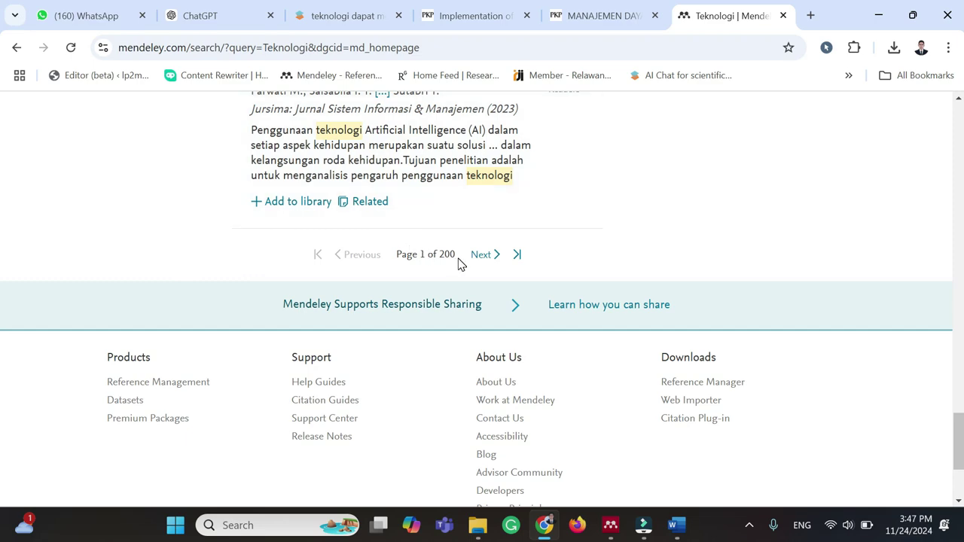
scroll(459, 265, up, 15)
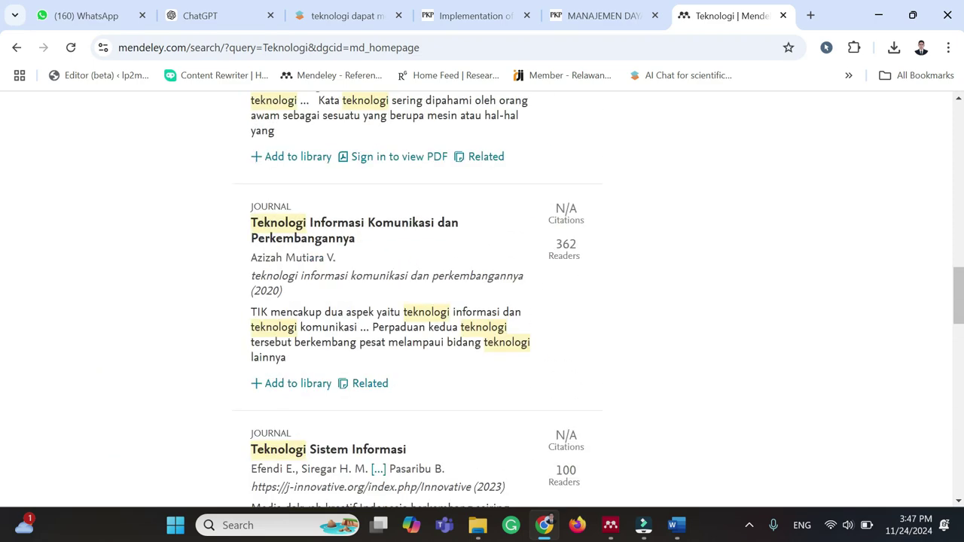
scroll(448, 265, up, 8)
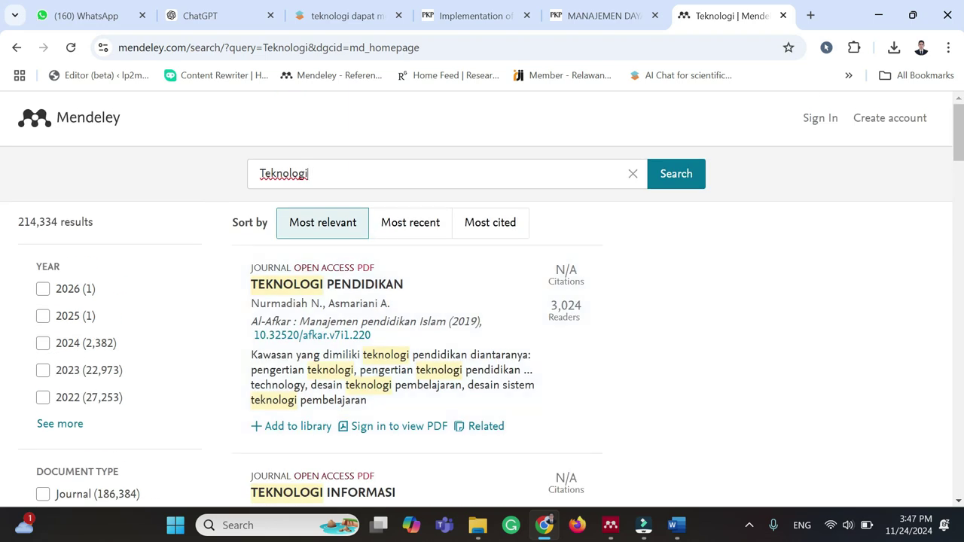
Extend the Mendeley search to "Teknologi Pendidikan" and look through the first results
text(endidikan)
key(Return)
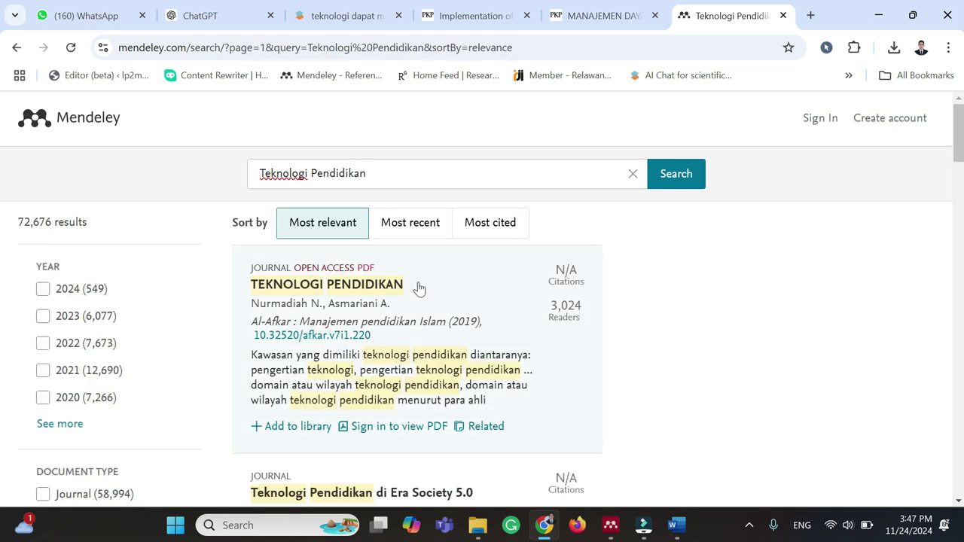
scroll(455, 320, down, 6)
scroll(455, 320, down, 2)
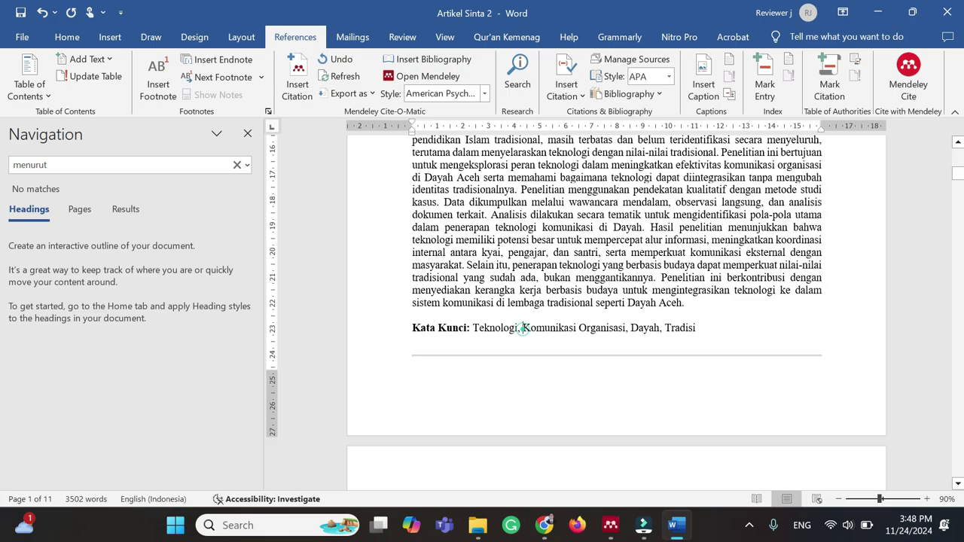
Copy the keyword Komunikasi Organisasi from the Word article and search Mendeley in Chrome for "Komunikasi Organisasi adalah"
drag(522, 328, 625, 329)
key(ctrl+c)
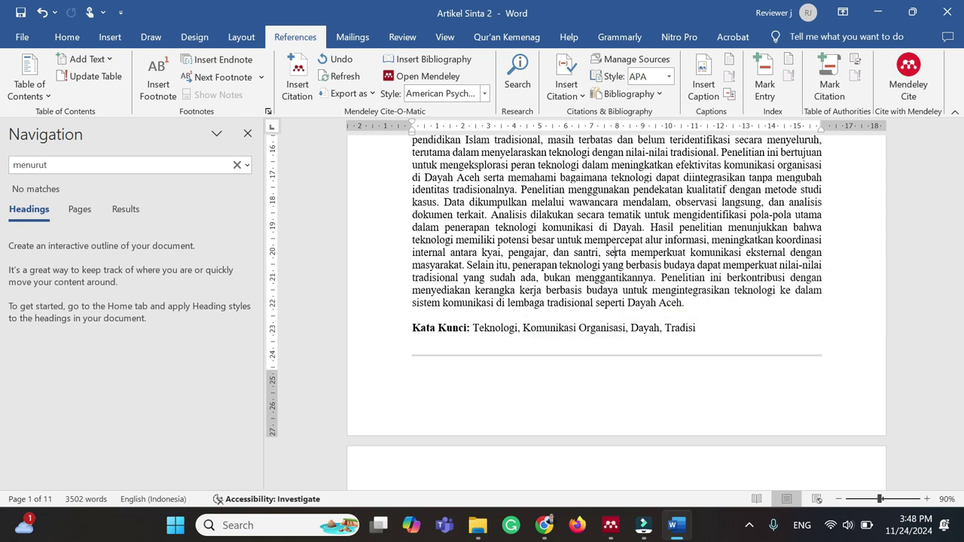
click(544, 529)
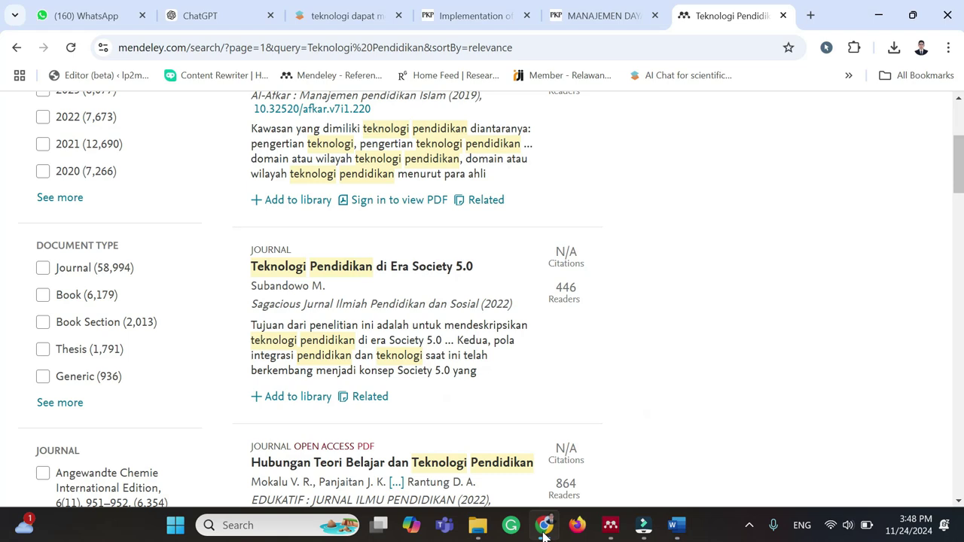
scroll(730, 228, up, 3)
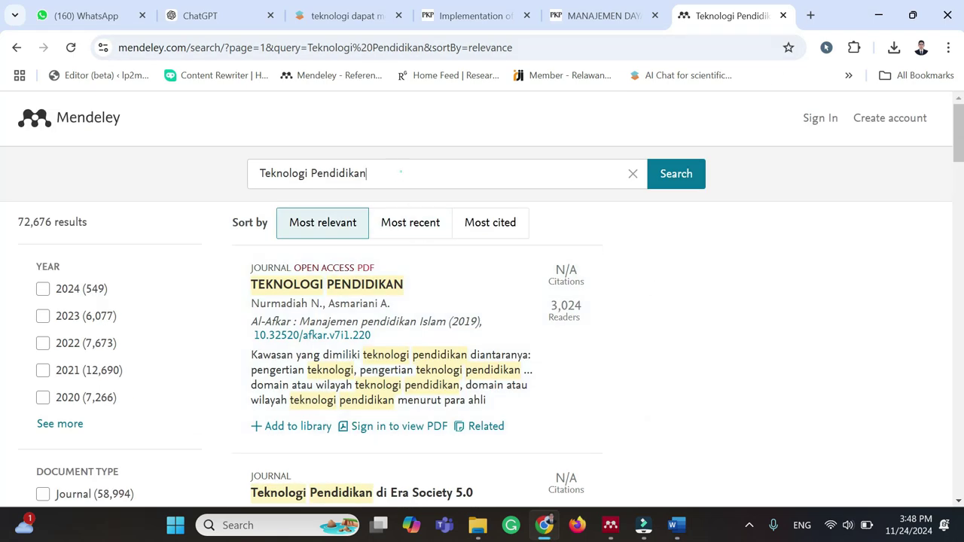
triple_click(401, 172)
key(ctrl+v)
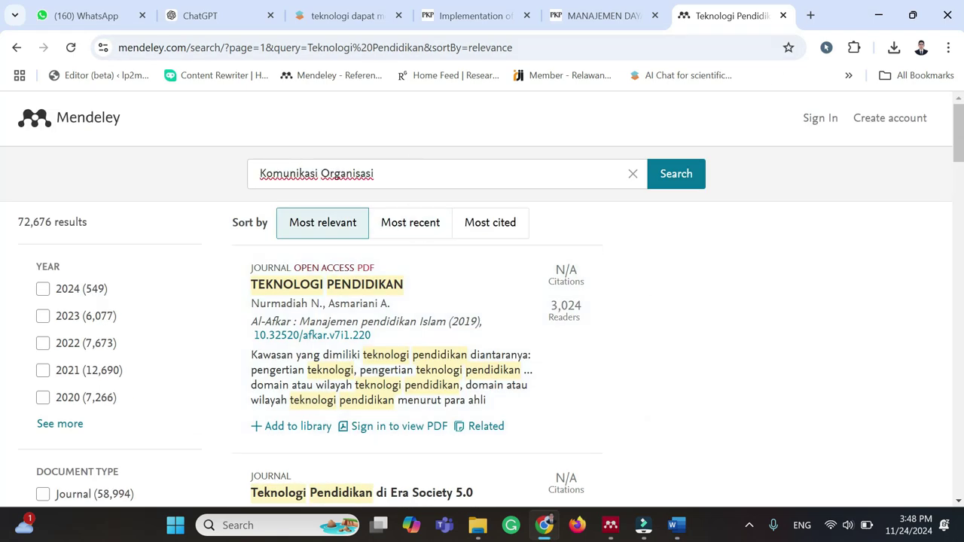
text(adalah)
key(Return)
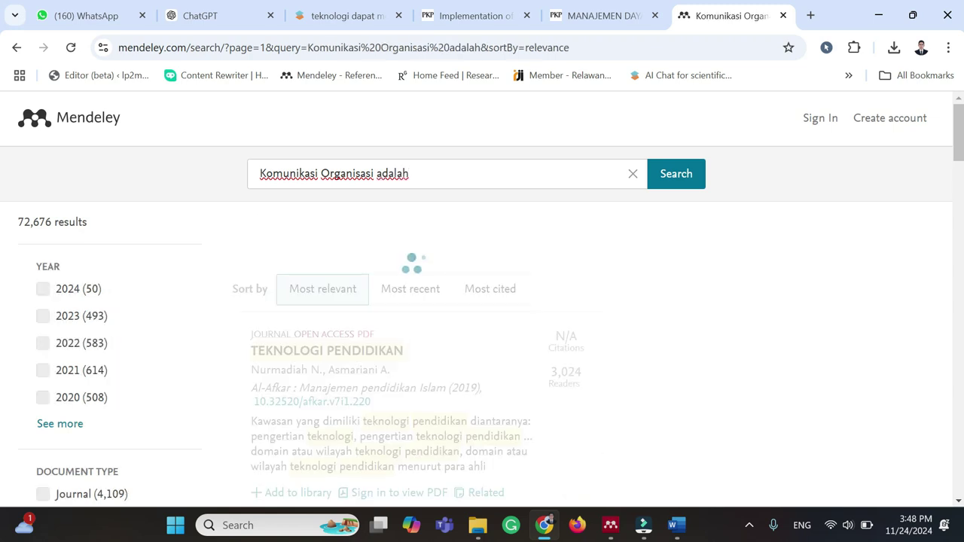
Find the 2022 article "Peranan Penting Komunikasi Organisasi Dalam Membangun Organisasi" in the results and add it to the Mendeley library
scroll(512, 326, down, 6)
scroll(514, 328, down, 1)
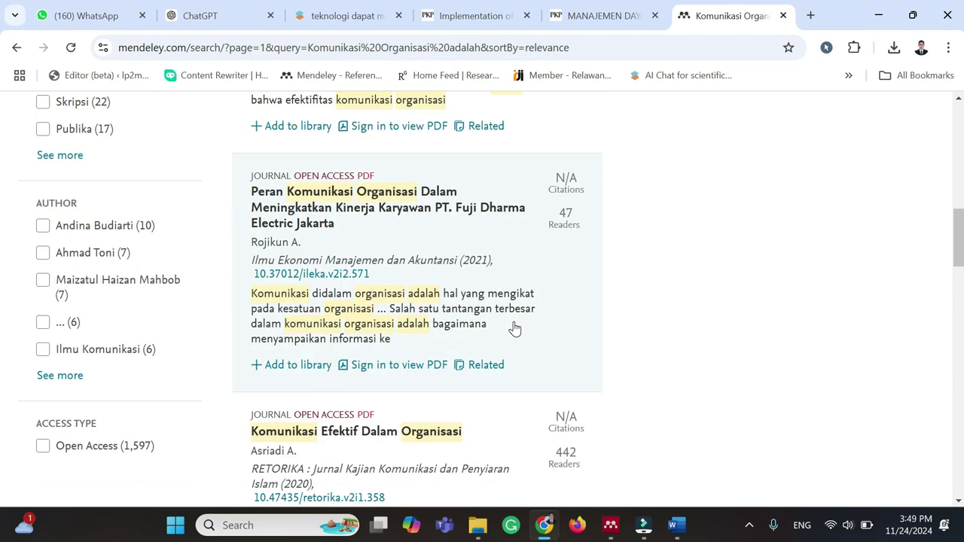
scroll(468, 328, down, 5)
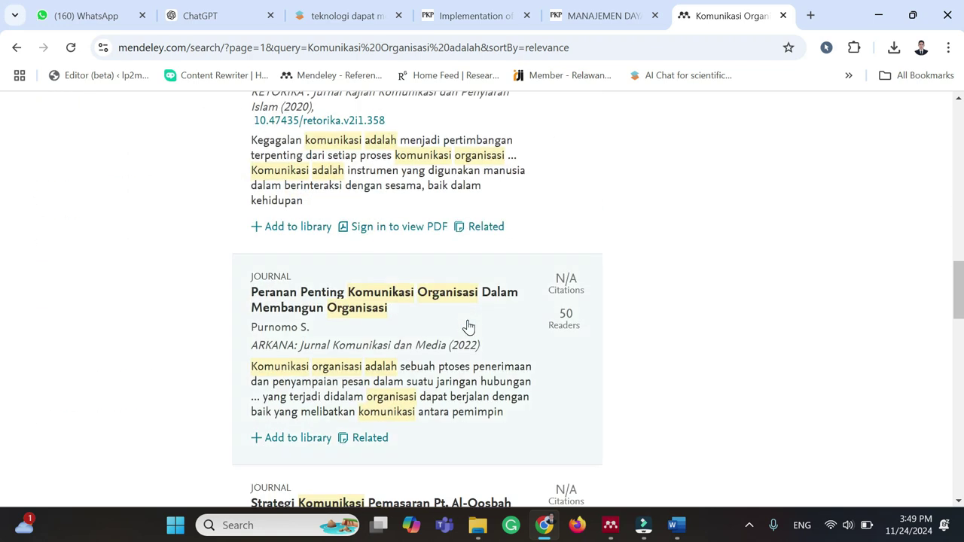
scroll(447, 380, down, 1)
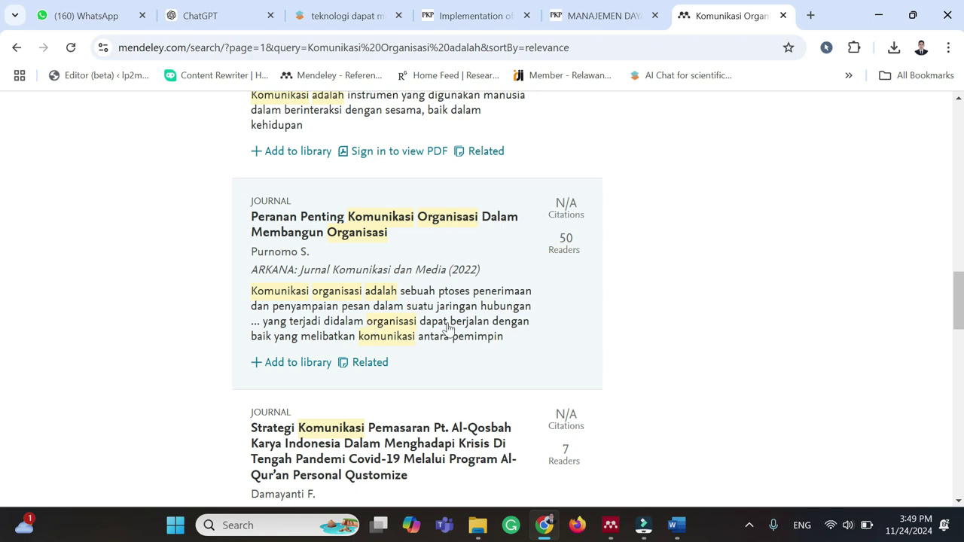
click(301, 364)
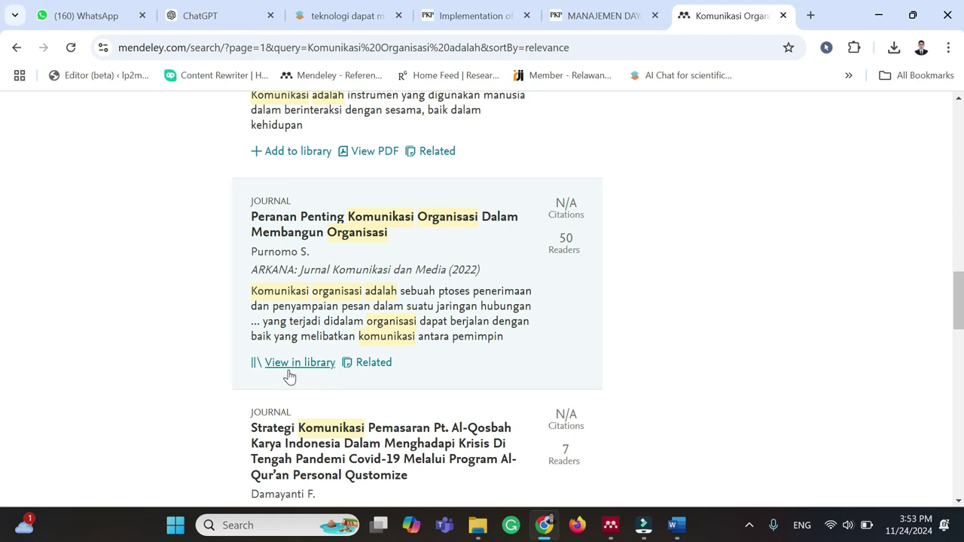
Copy "Peranan Penting Komunikasi Organisasi" from the article's title and search for it in the Mendeley Desktop library
click(611, 536)
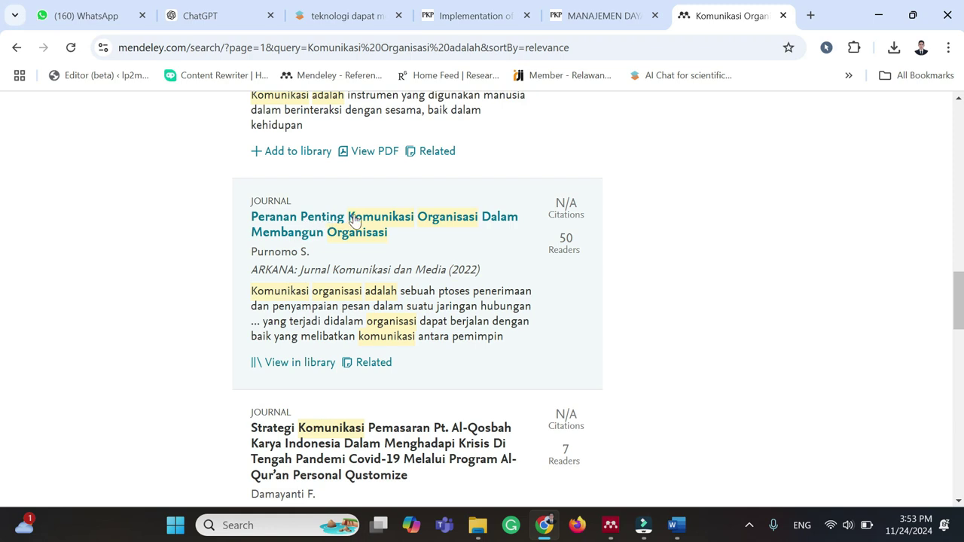
click(611, 527)
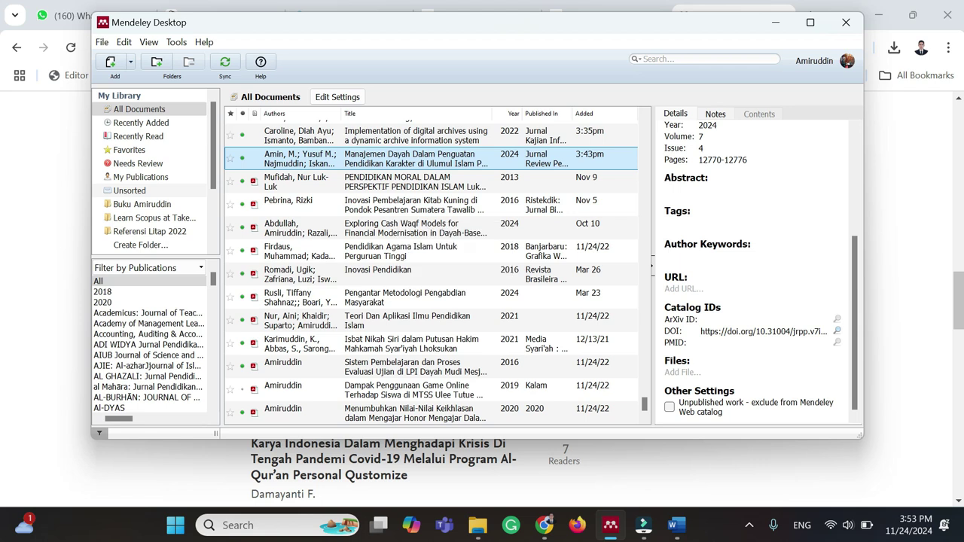
click(542, 525)
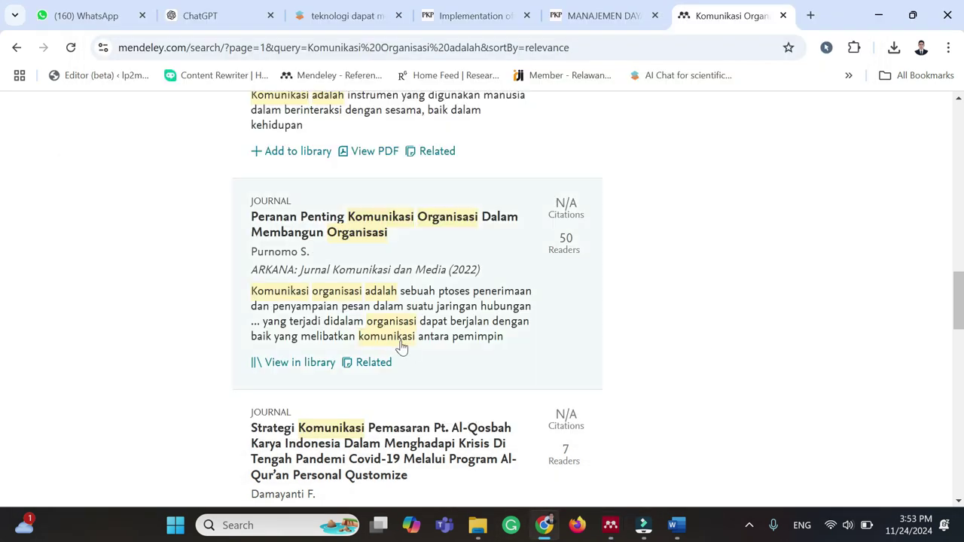
drag(247, 216, 479, 226)
key(ctrl+c)
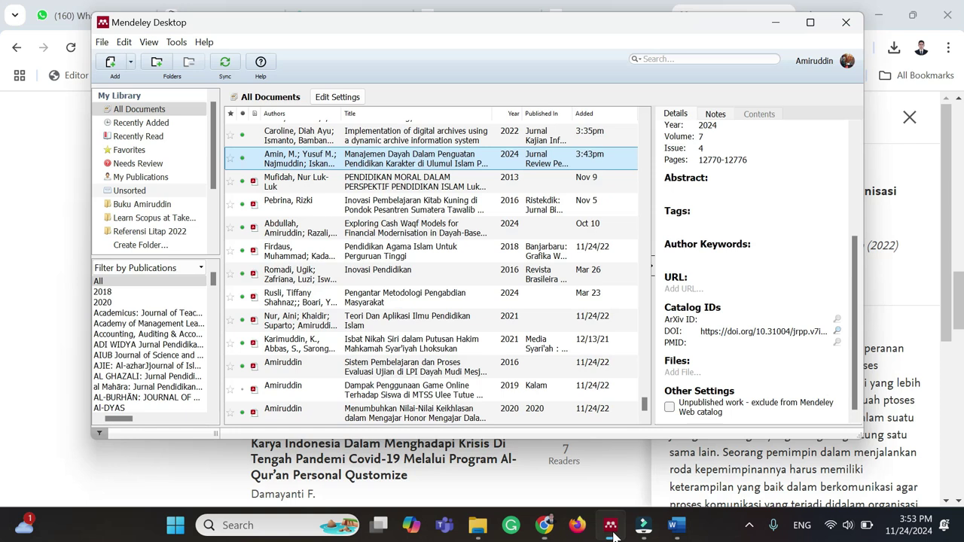
click(610, 525)
key(ctrl+v)
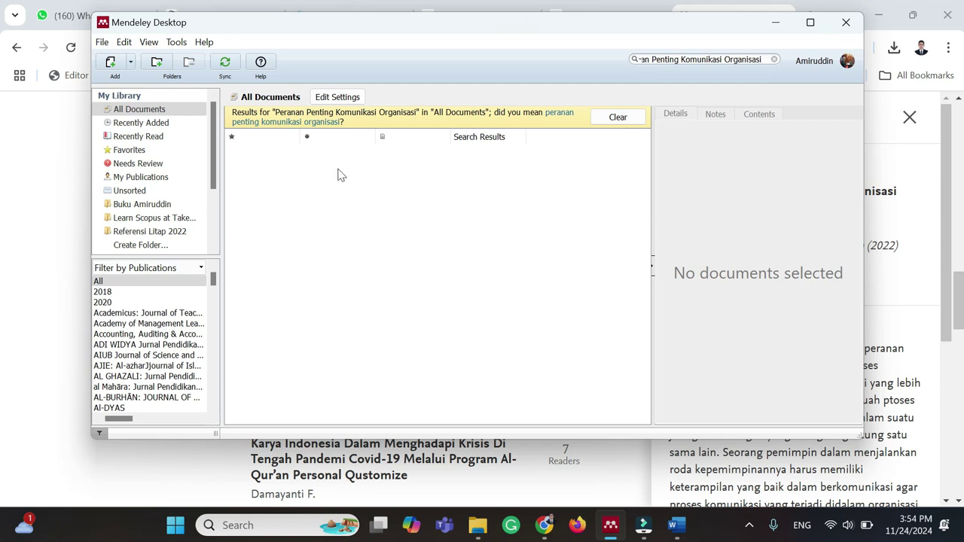
Recheck the article's library entry on the Mendeley website and clear the title search in Mendeley Desktop
click(65, 283)
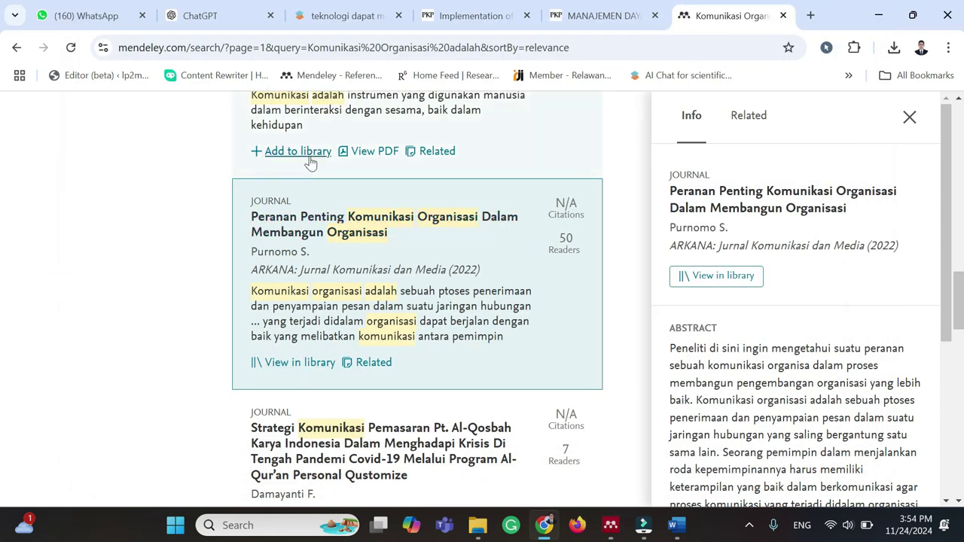
click(301, 363)
click(614, 527)
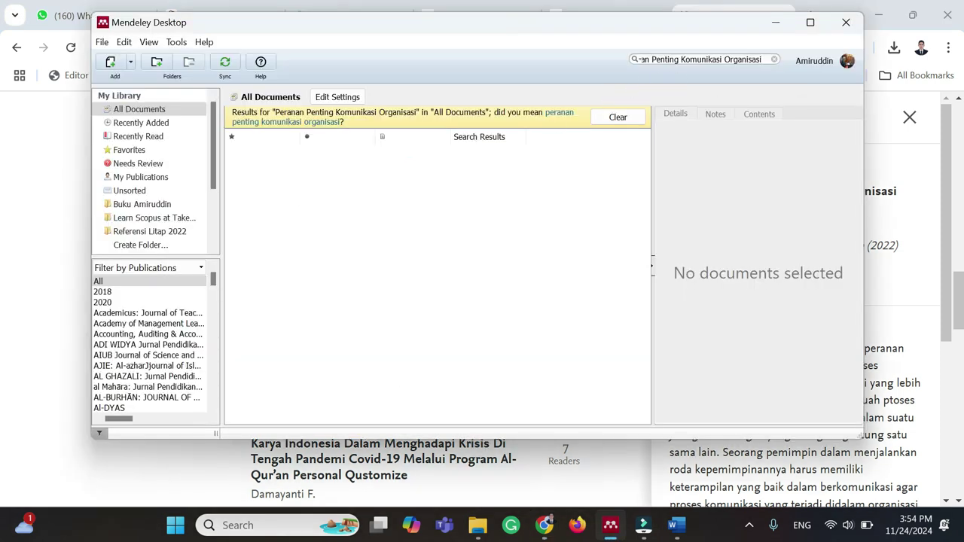
click(773, 59)
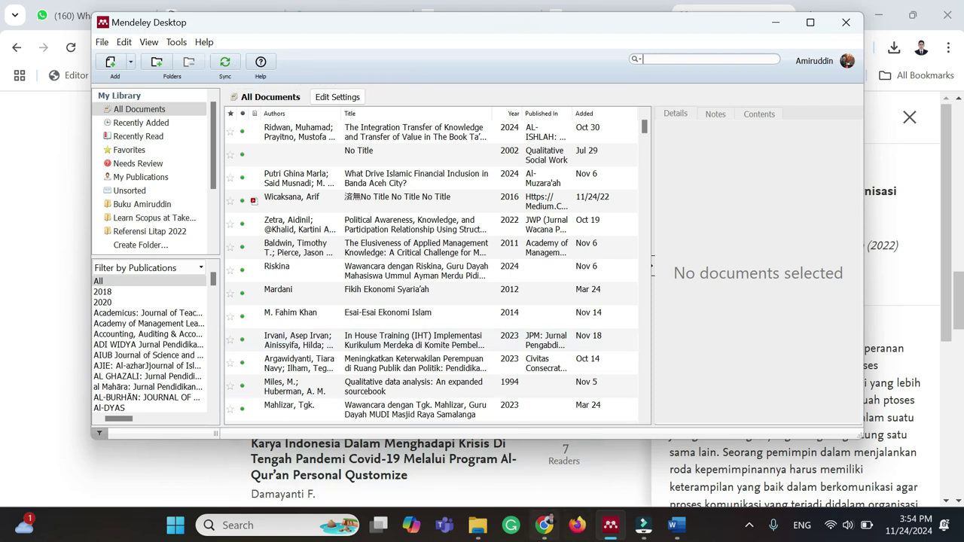
mouse_move(550, 534)
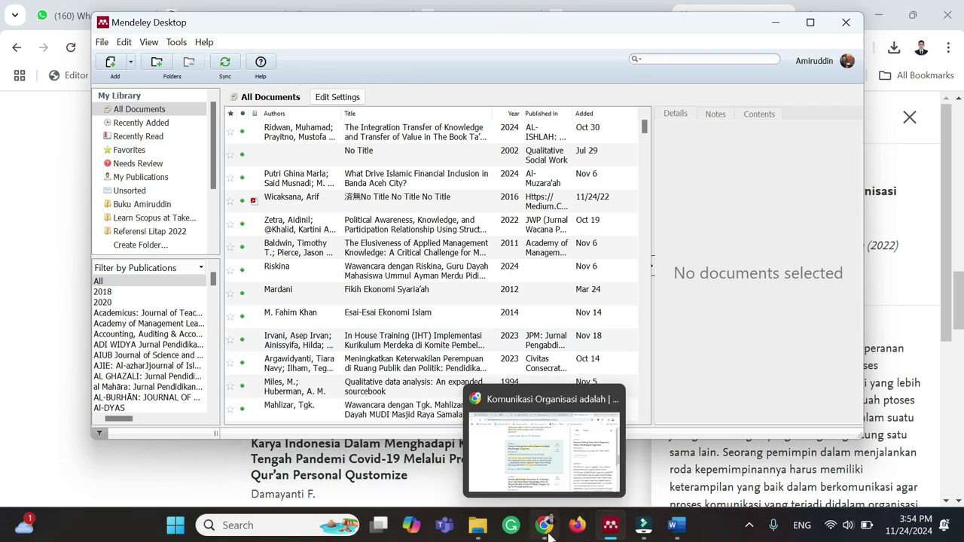
click(612, 527)
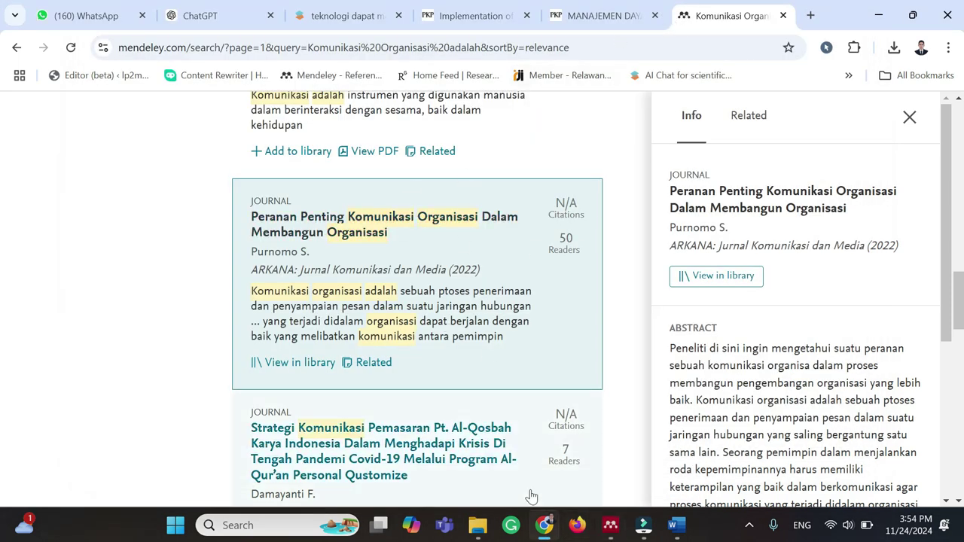
Search Mendeley Desktop again for "Peranan Penting Komunikasi Organisasi", view the found article's details and return to its web entry in Chrome
click(610, 526)
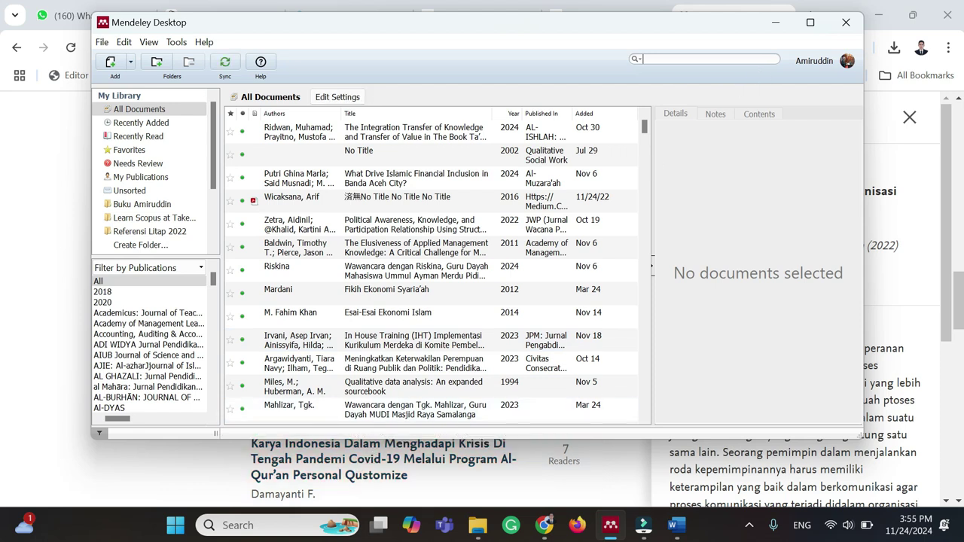
key(ctrl+v)
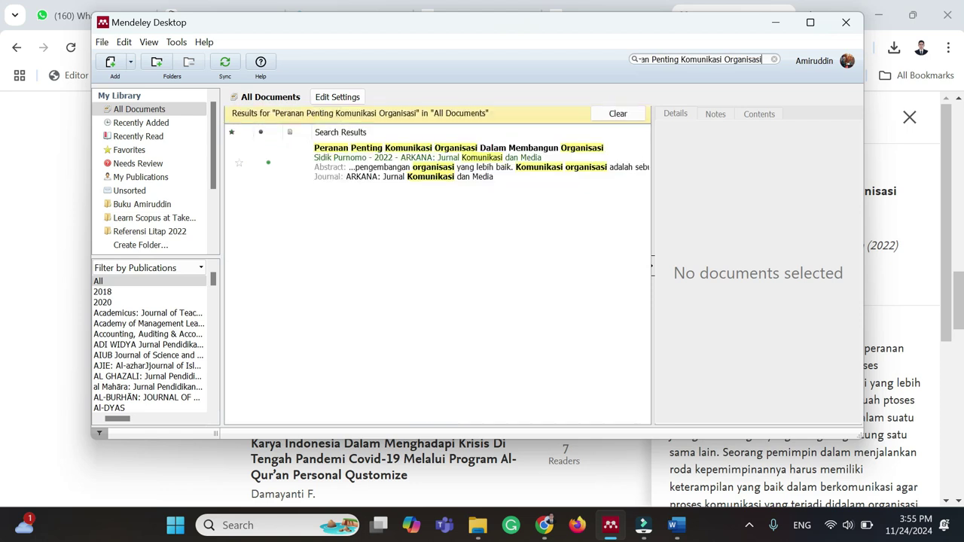
click(451, 169)
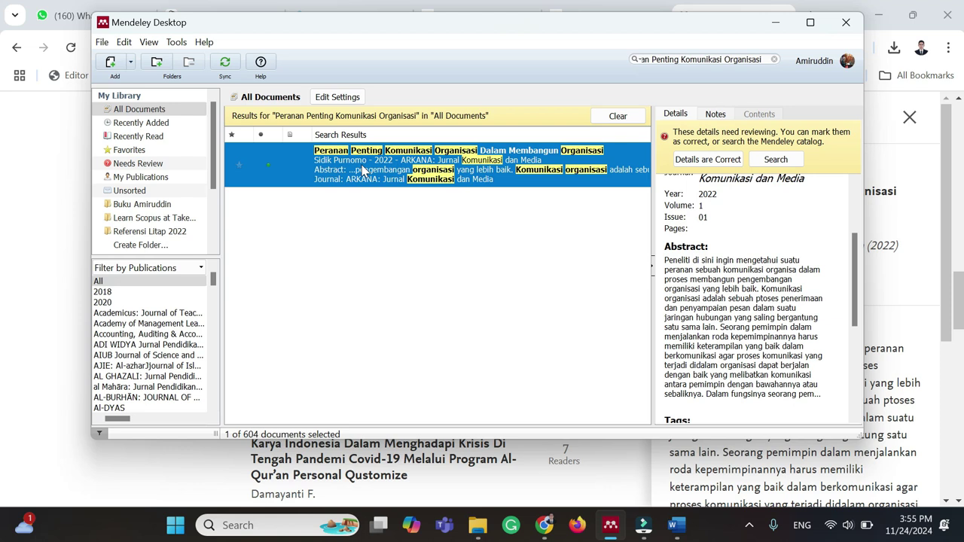
click(544, 525)
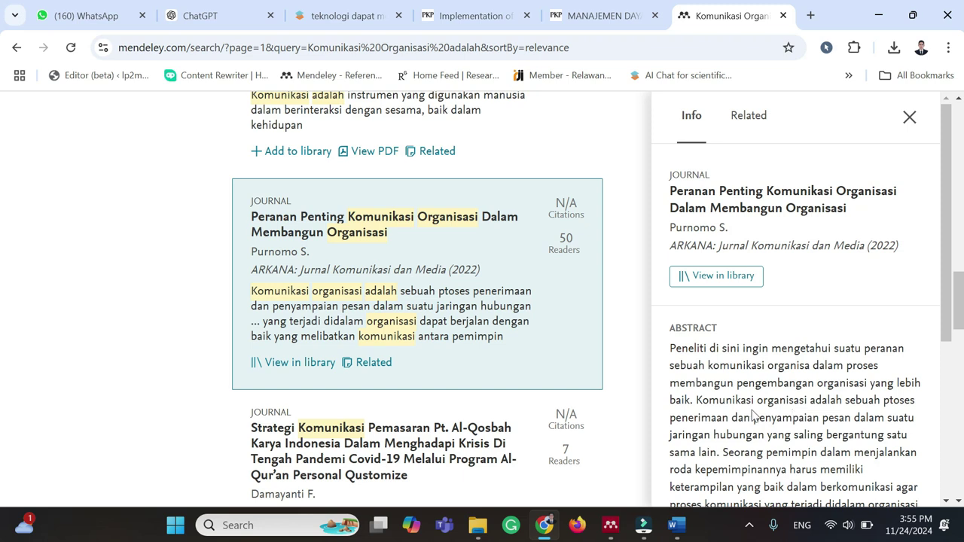
Review the abstract of the 2022 article and copy its sentence defining "Komunikasi organisasi", ending at "satu sama lain."
scroll(792, 379, down, 2)
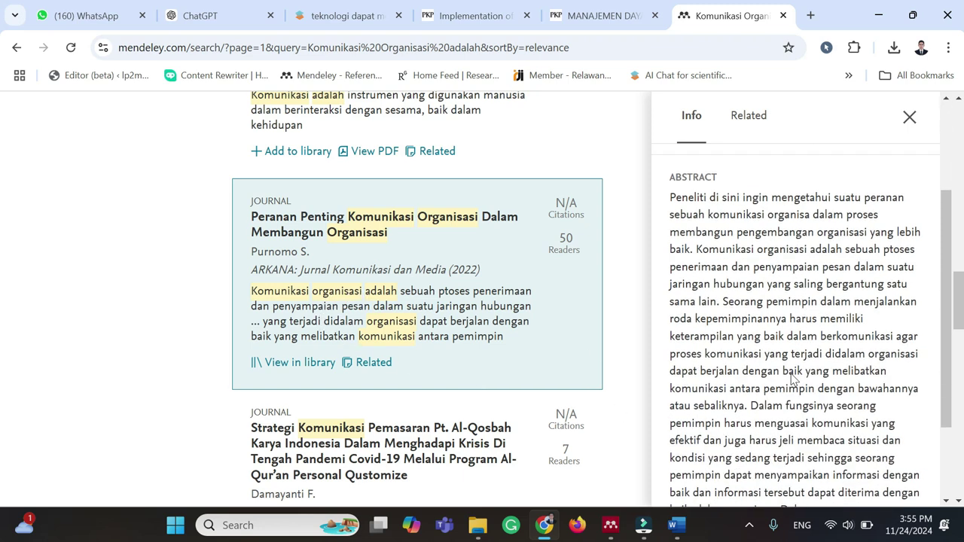
scroll(794, 379, down, 2)
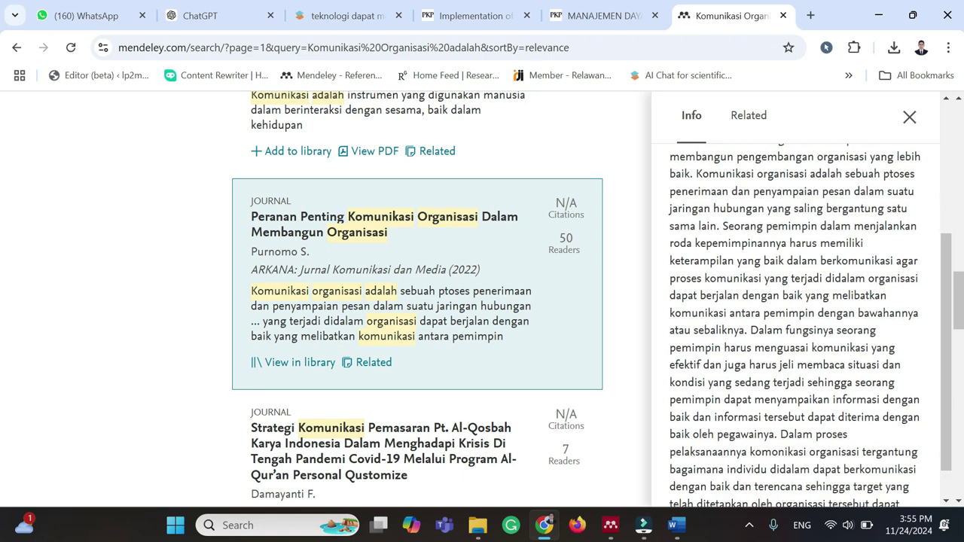
scroll(795, 380, up, 4)
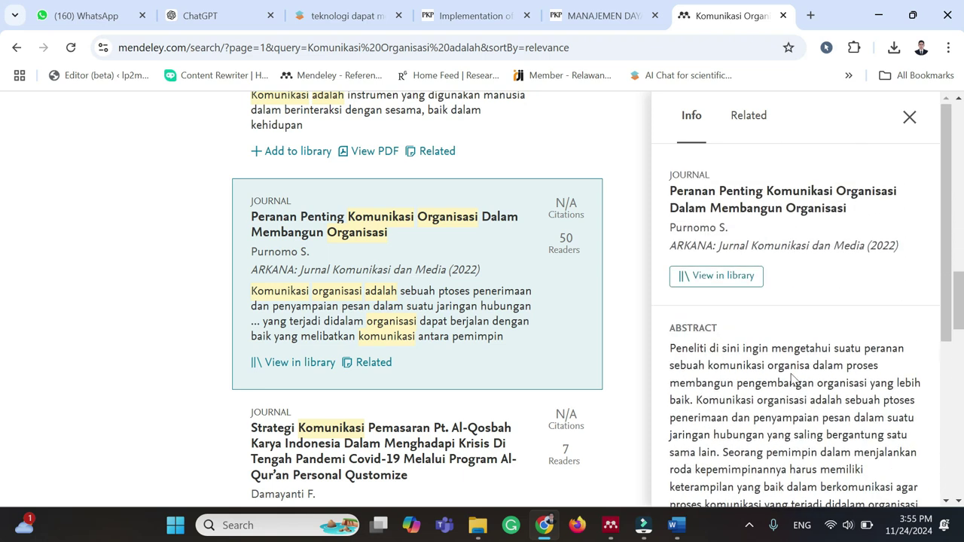
scroll(794, 380, down, 2)
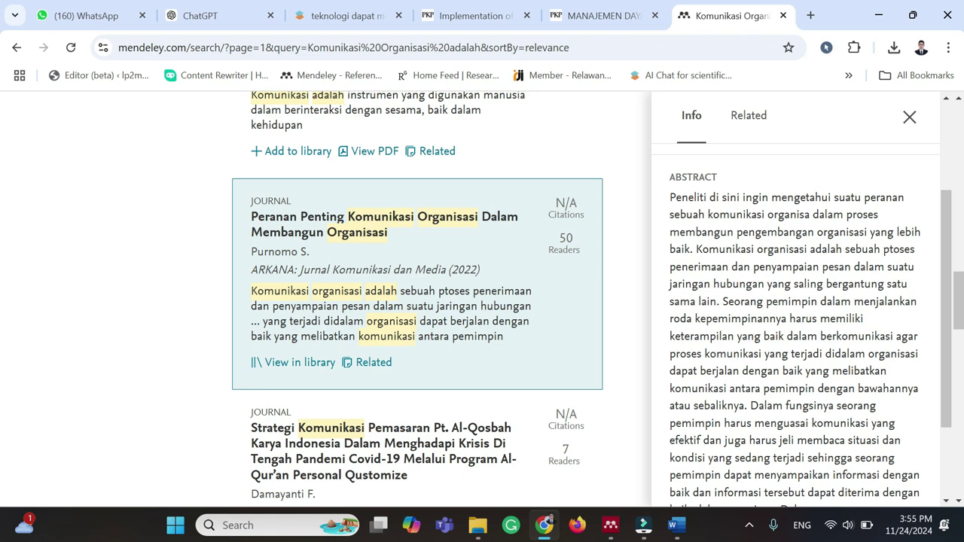
drag(697, 250, 719, 301)
key(super+c)
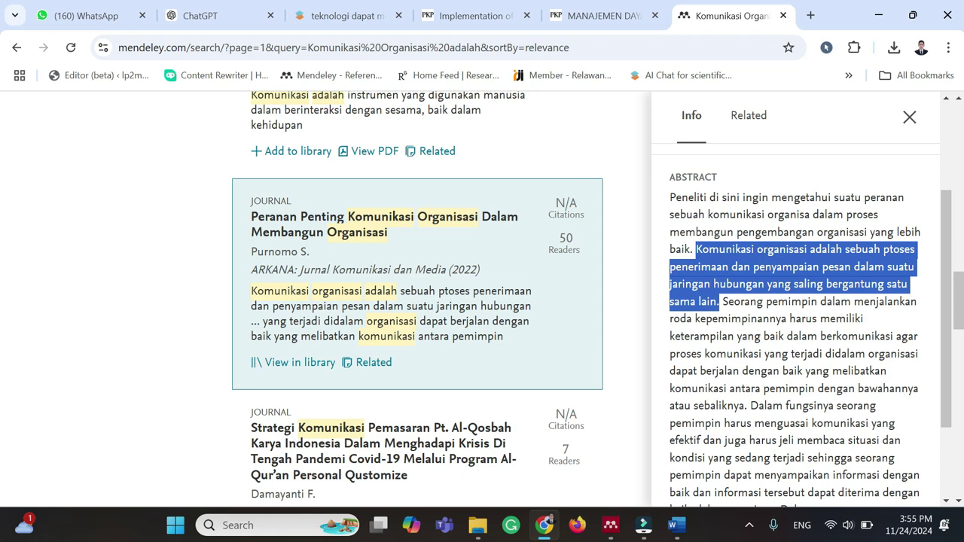
Switch to the Artikel Sinta 2 document in Word and search it for "komunikasi organisa" around the PENDAHULUAN section
click(666, 451)
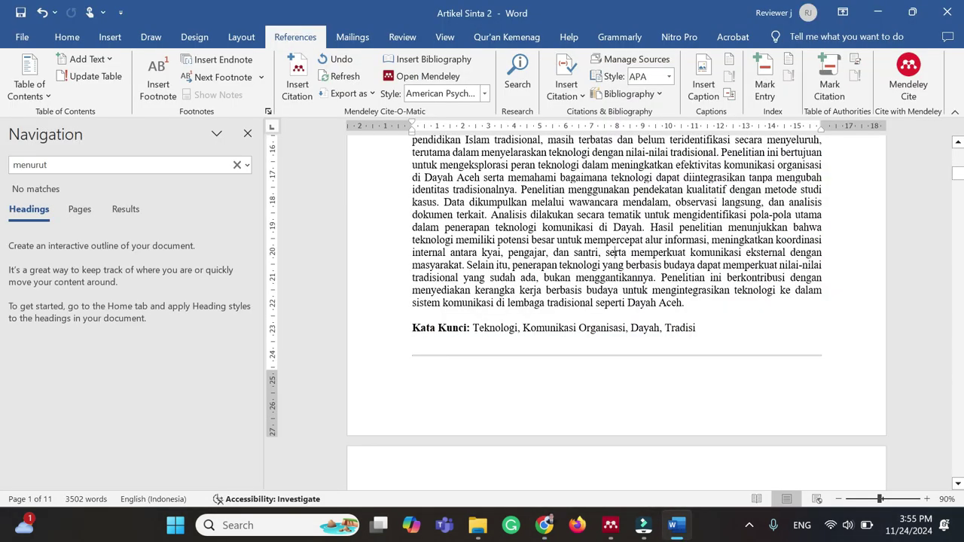
scroll(613, 252, down, 6)
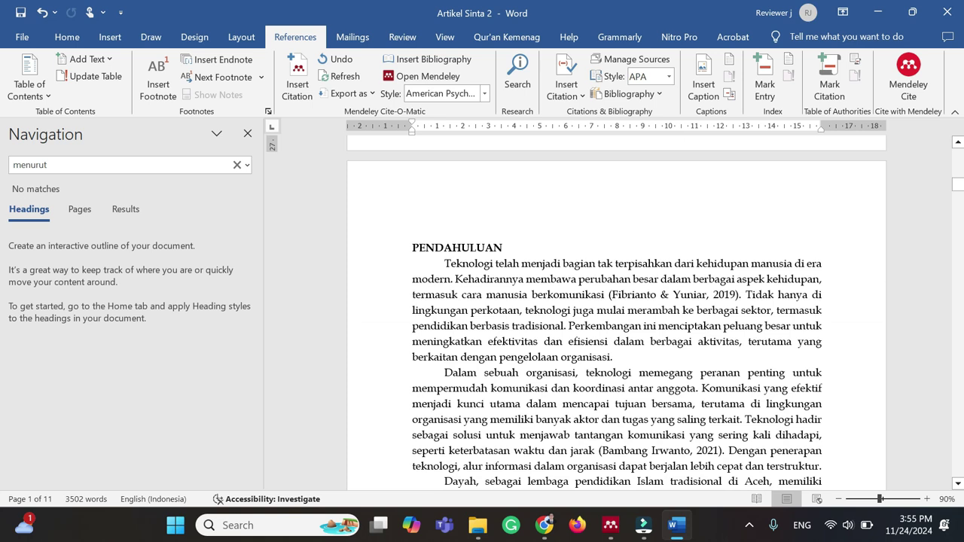
scroll(613, 312, down, 1)
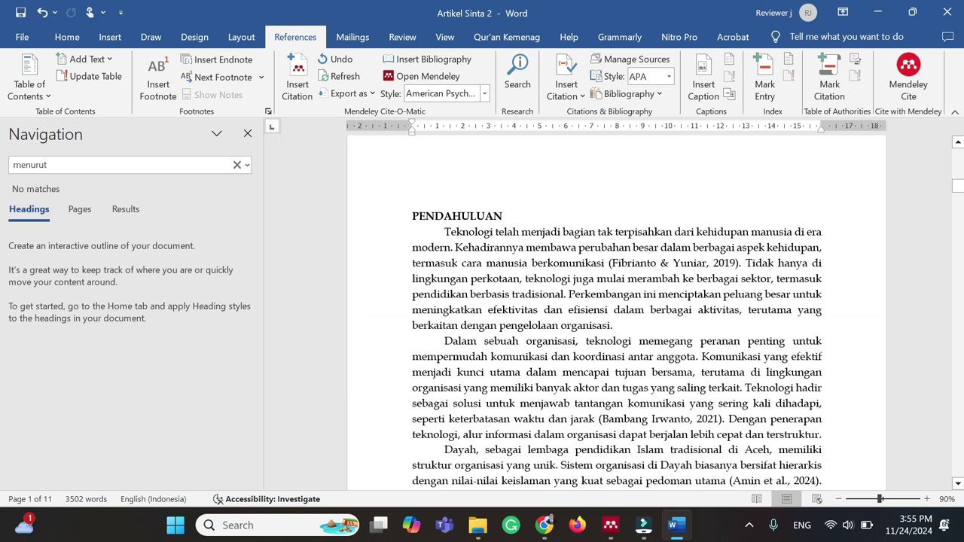
scroll(614, 311, down, 1)
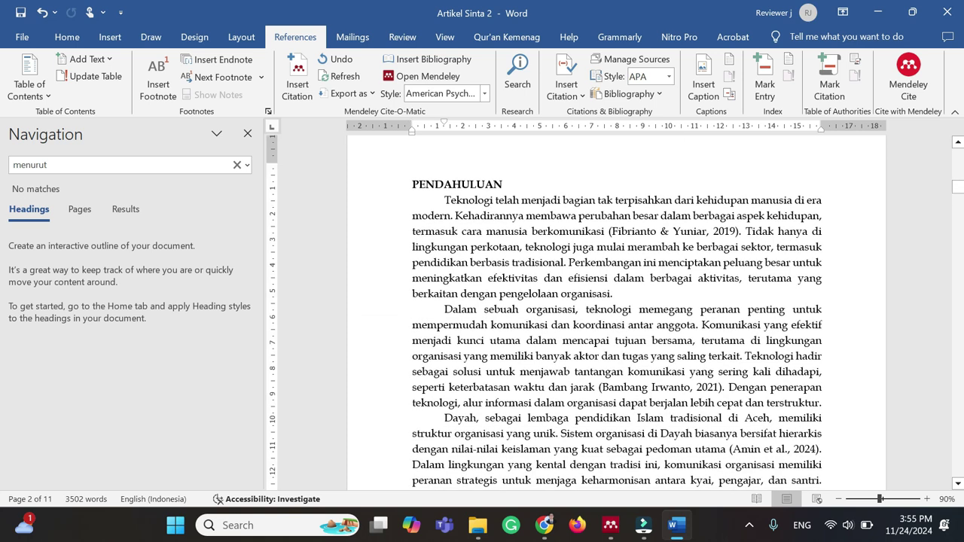
key(ctrl+f)
text(or)
key(BackSpace)
key(BackSpace)
text(kom)
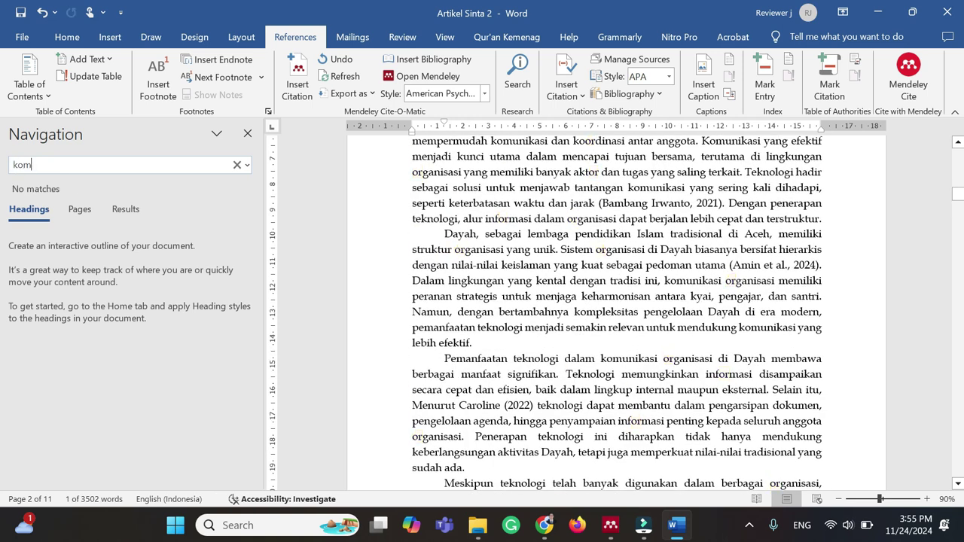
text(unikasi organisa)
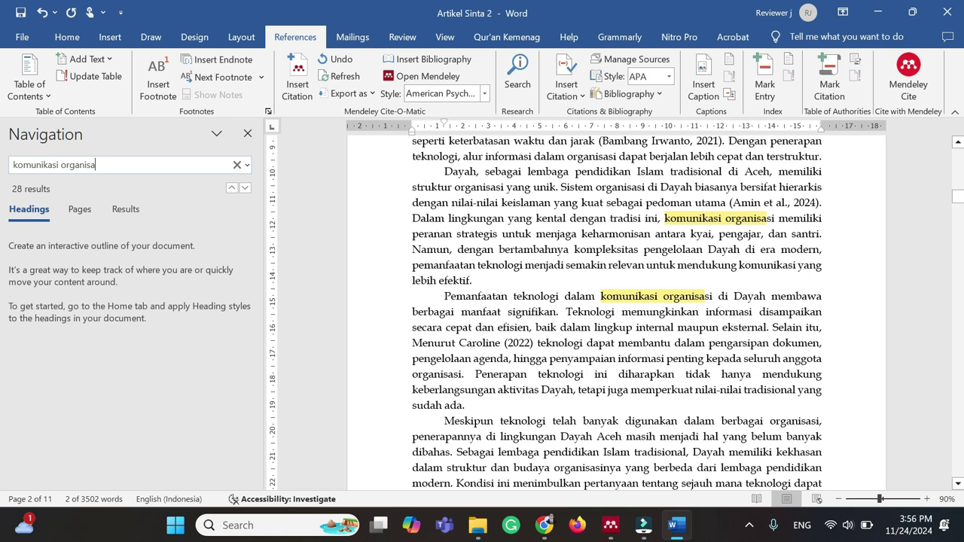
scroll(616, 309, up, 2)
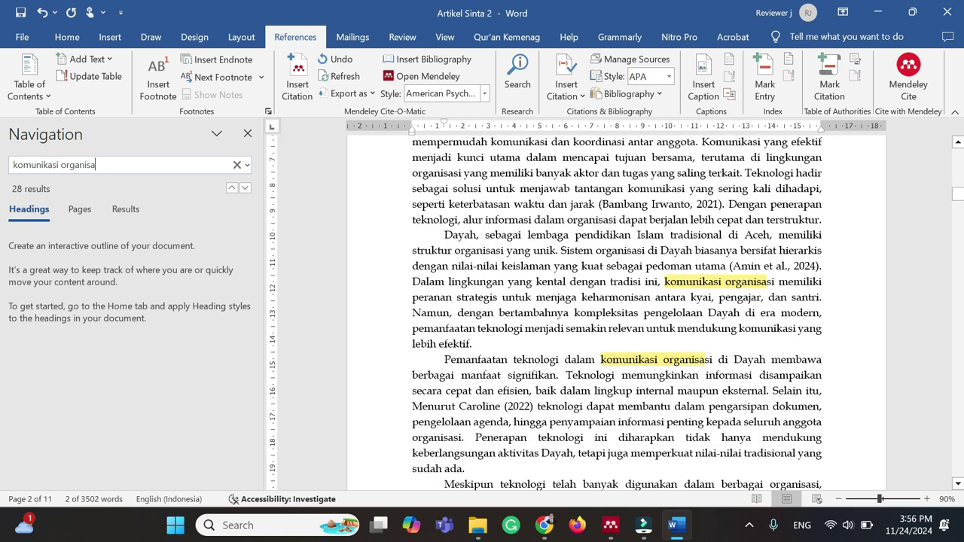
Paste the copied definition before "Pemanfaatan teknologi dalam komunikasi organisasi" in the document's formatting and correct "ptoses" to "proses"
click(445, 359)
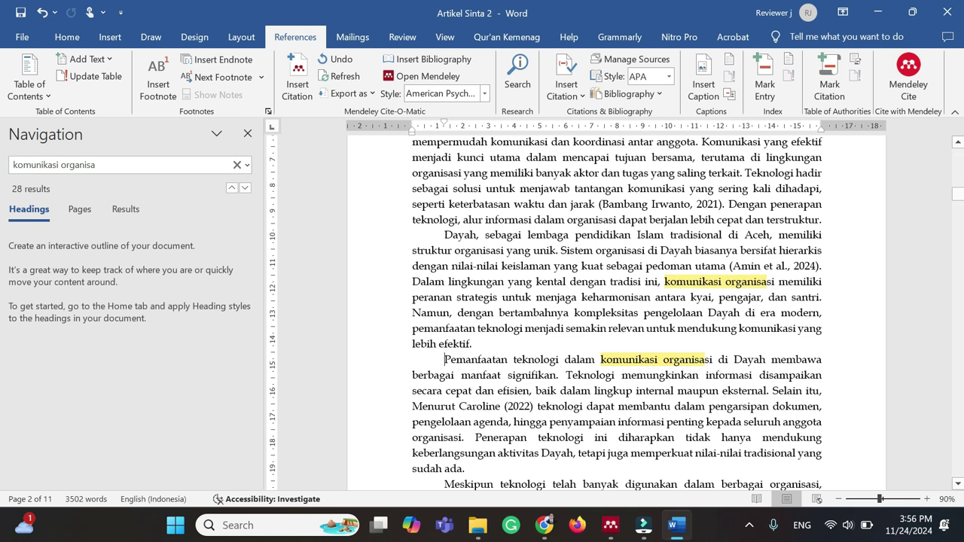
click(67, 37)
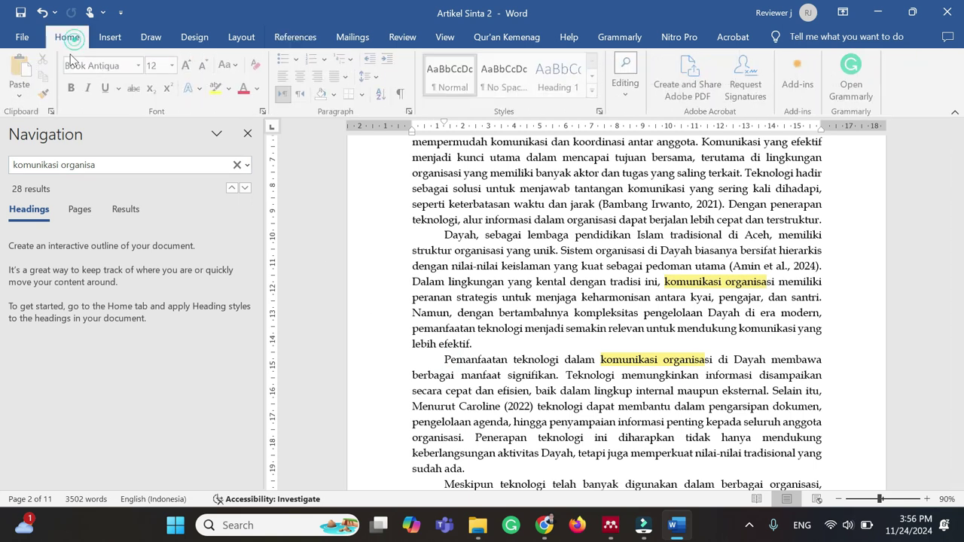
click(22, 95)
click(63, 135)
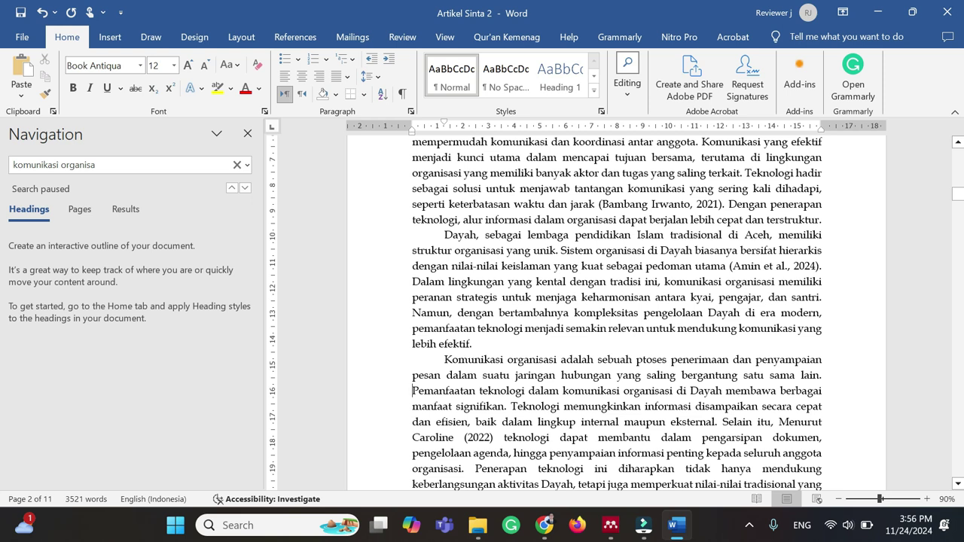
key(BackSpace)
text(r)
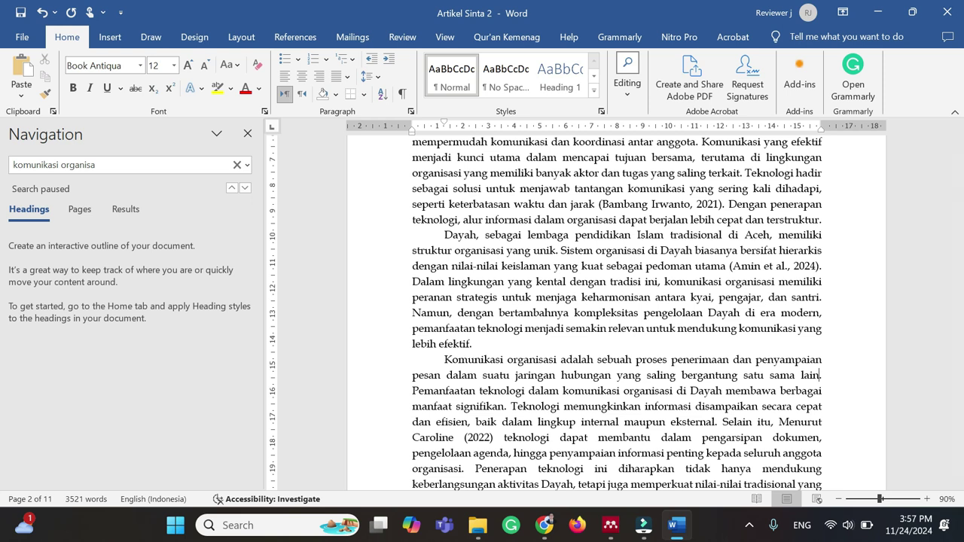
Insert a Mendeley citation of the 2022 article "Peranan Penting Komunikasi Organisasi" after "satu sama lain", before the full stop
key(Left)
click(295, 37)
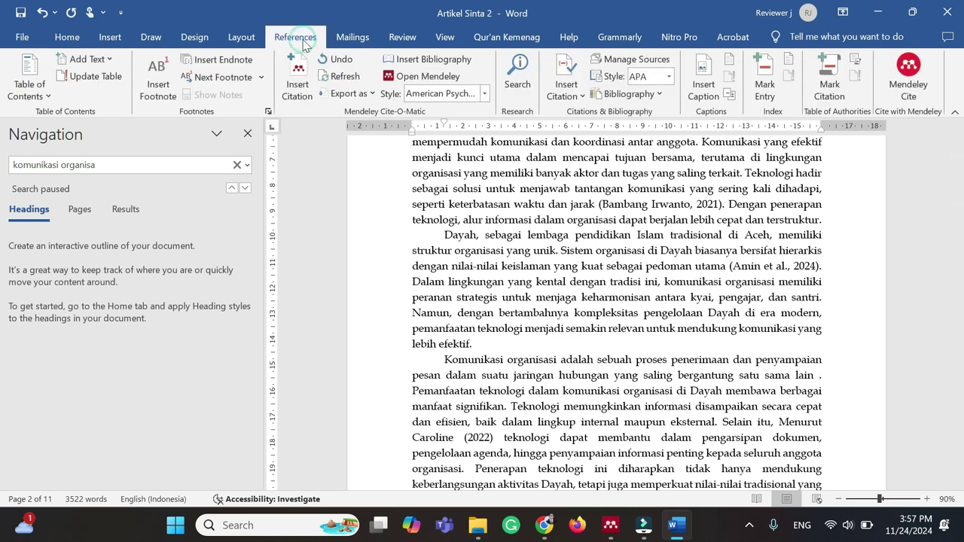
click(297, 81)
click(793, 420)
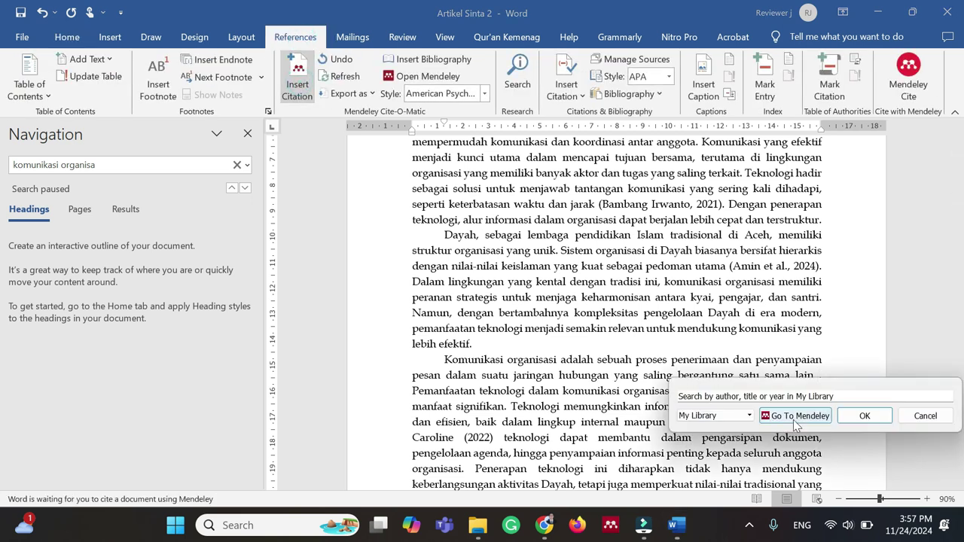
click(261, 65)
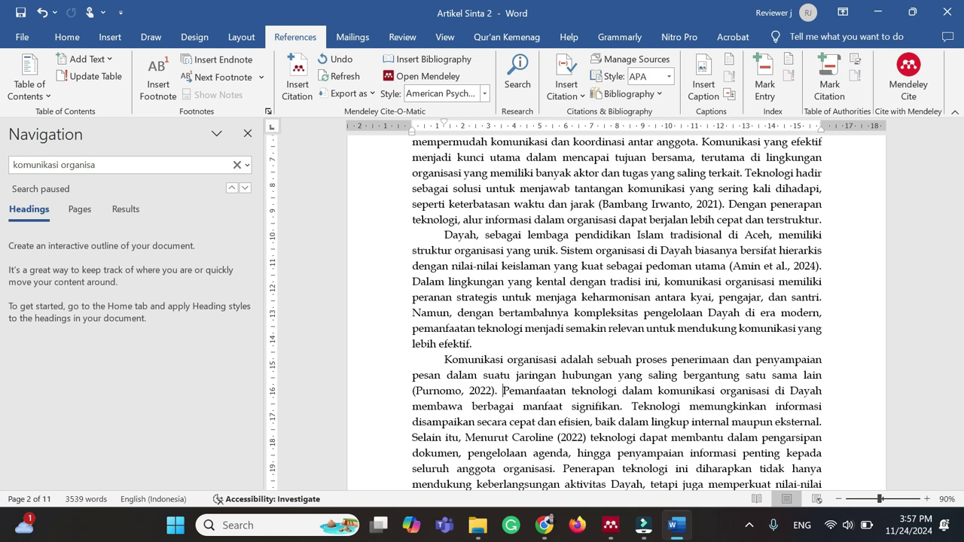
Switch to Chrome, check the SciSpace results and review the rest of the article's abstract on the Mendeley website
click(544, 525)
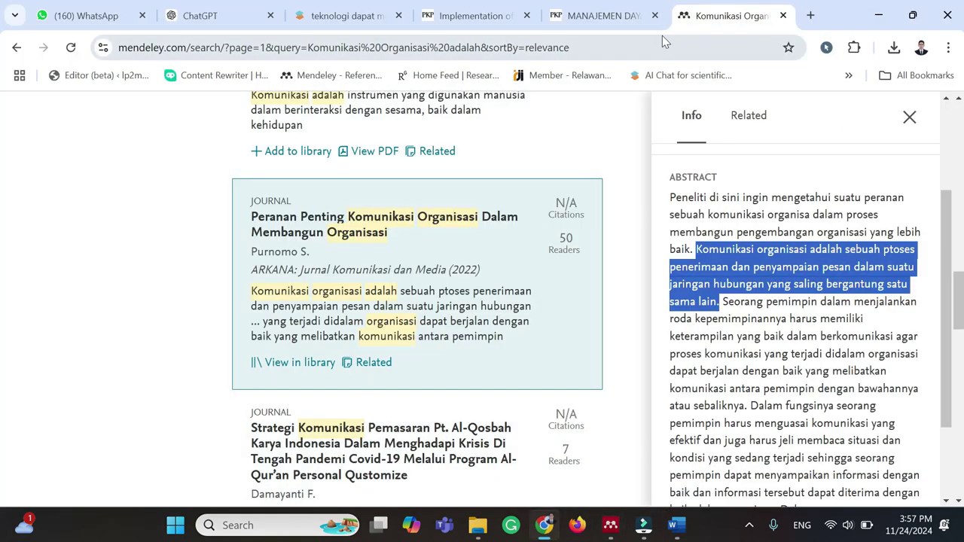
click(353, 16)
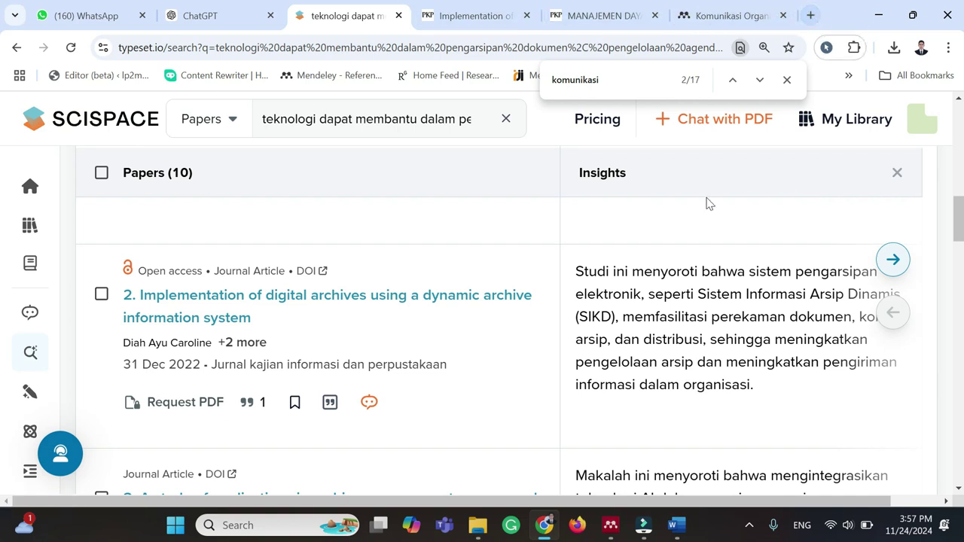
click(731, 15)
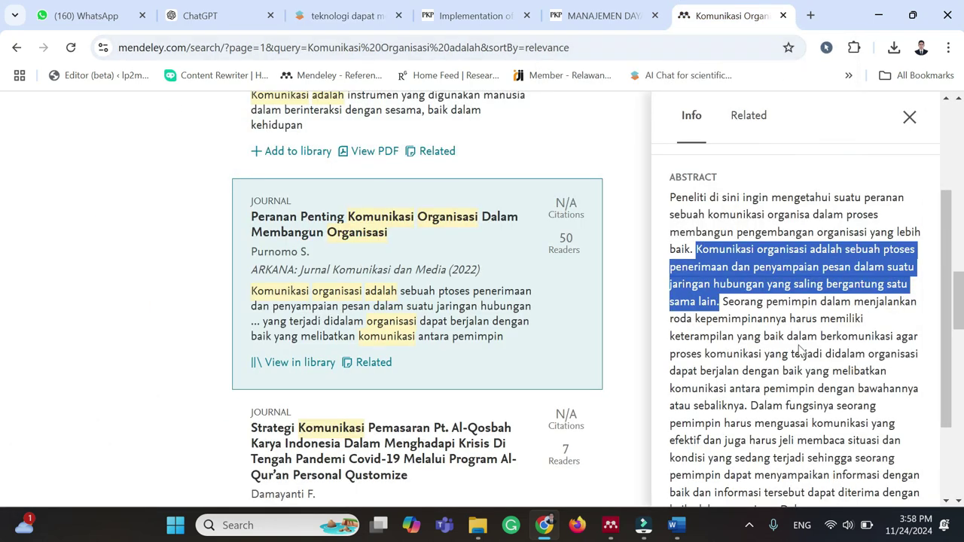
scroll(893, 389, down, 1)
scroll(893, 389, down, 2)
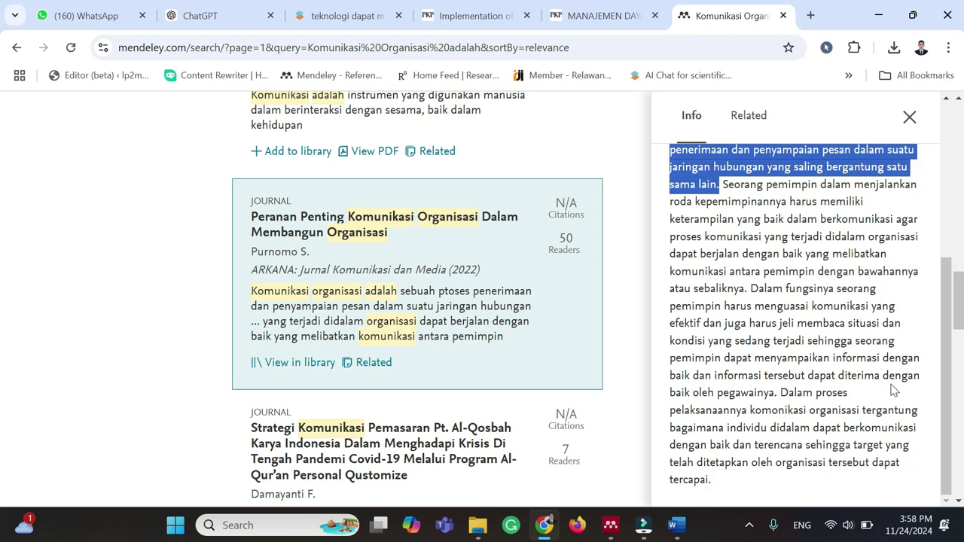